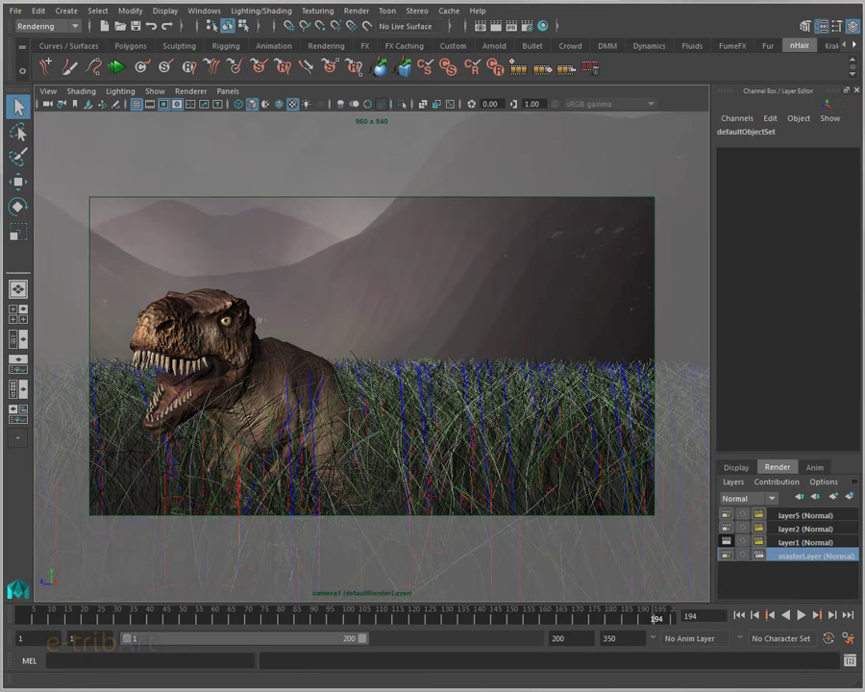
Play the T-rex walk starting at frame 61 and stop it at frame 156
{"action": "left_click", "coordinate": [217, 620]}
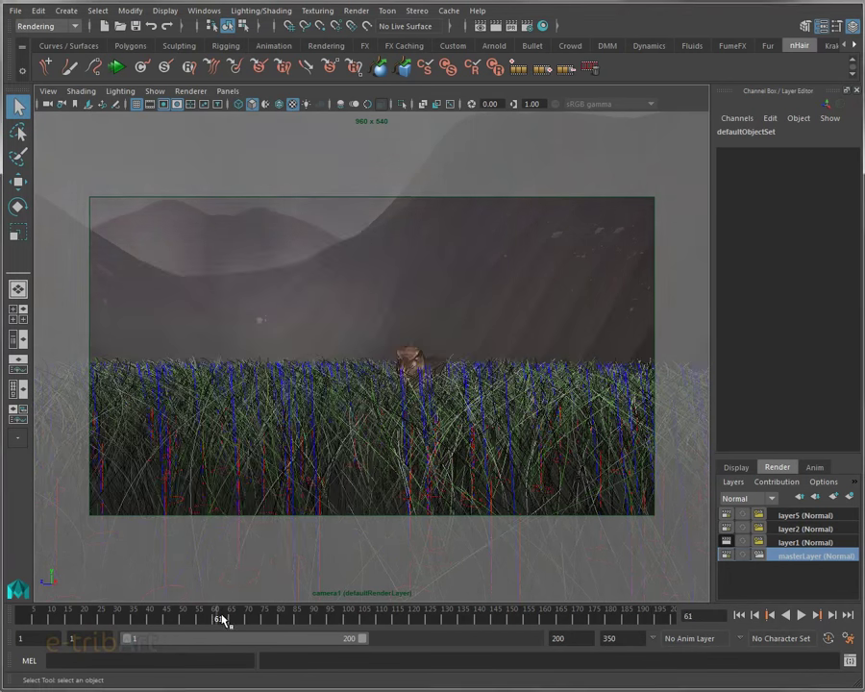
{"action": "left_click", "coordinate": [803, 616]}
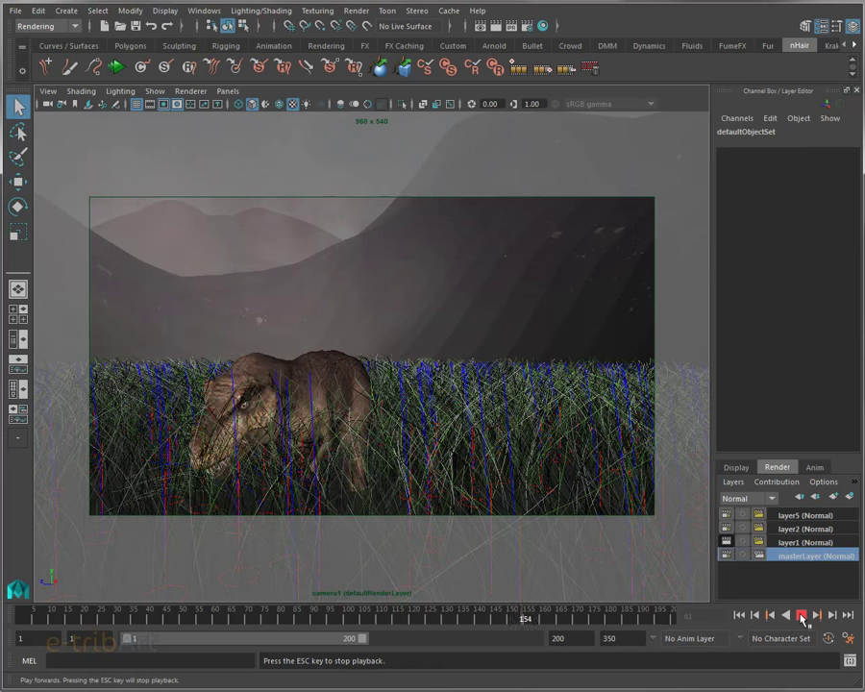
{"action": "left_click", "coordinate": [801, 616]}
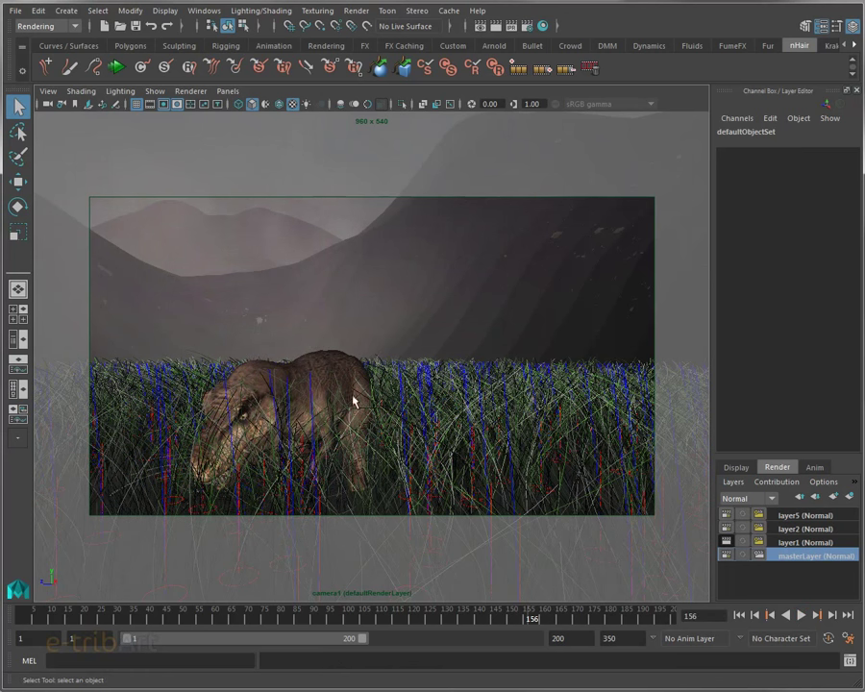
Look through the persp camera and orbit around the grass patch to behind the T-rex
{"action": "left_click", "coordinate": [228, 92]}
{"action": "mouse_move", "coordinate": [251, 105]}
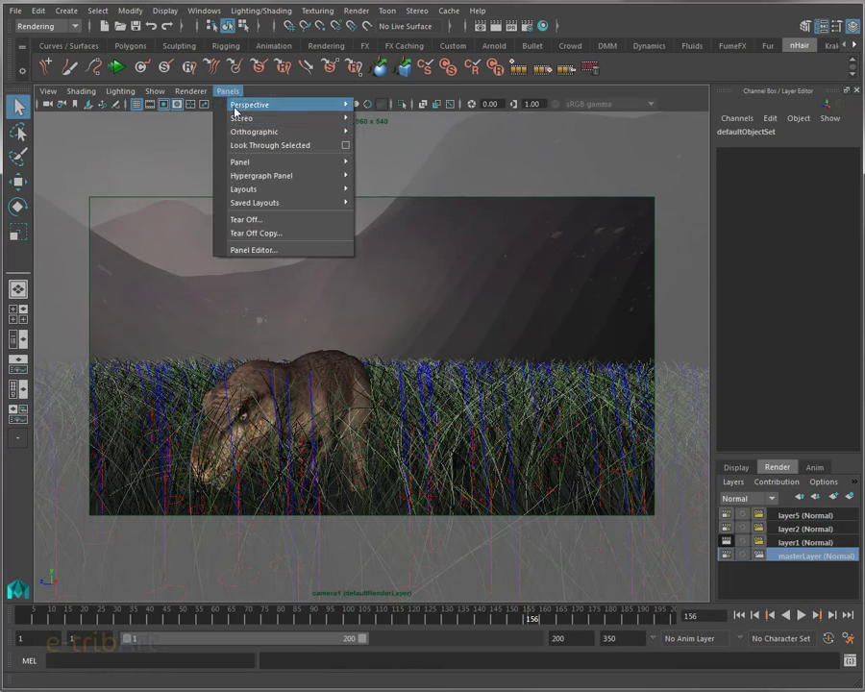
{"action": "left_click", "coordinate": [381, 118]}
{"action": "mouse_move", "coordinate": [379, 152]}
{"action": "left_mouse_down", "text": "alt"}
{"action": "mouse_move", "coordinate": [350, 377]}
{"action": "mouse_move", "coordinate": [418, 409]}
{"action": "mouse_move", "coordinate": [357, 397]}
{"action": "mouse_move", "coordinate": [365, 389]}
{"action": "left_mouse_up", "text": "alt"}
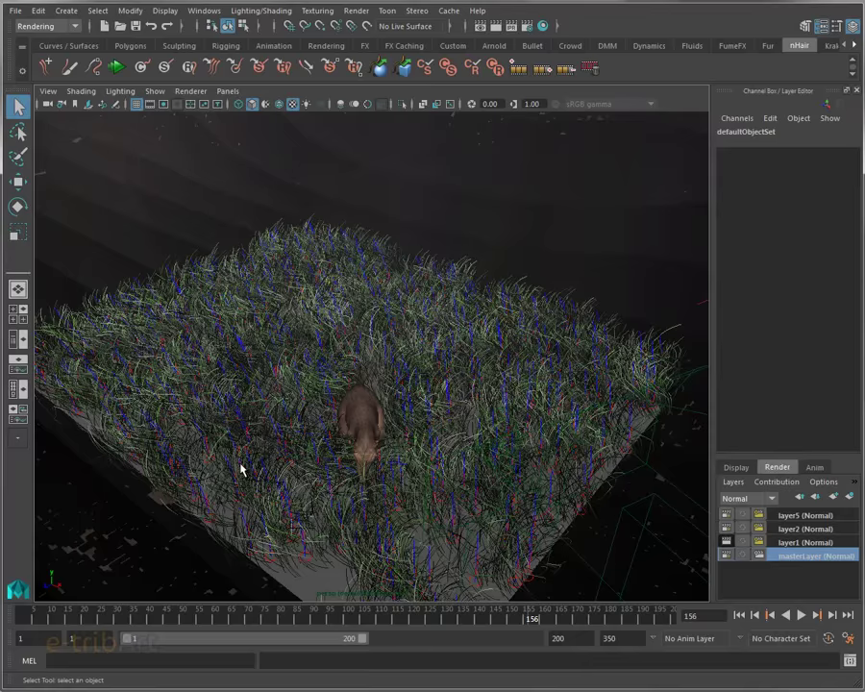
{"action": "left_click_drag", "start_coordinate": [236, 473], "coordinate": [245, 452], "text": "alt"}
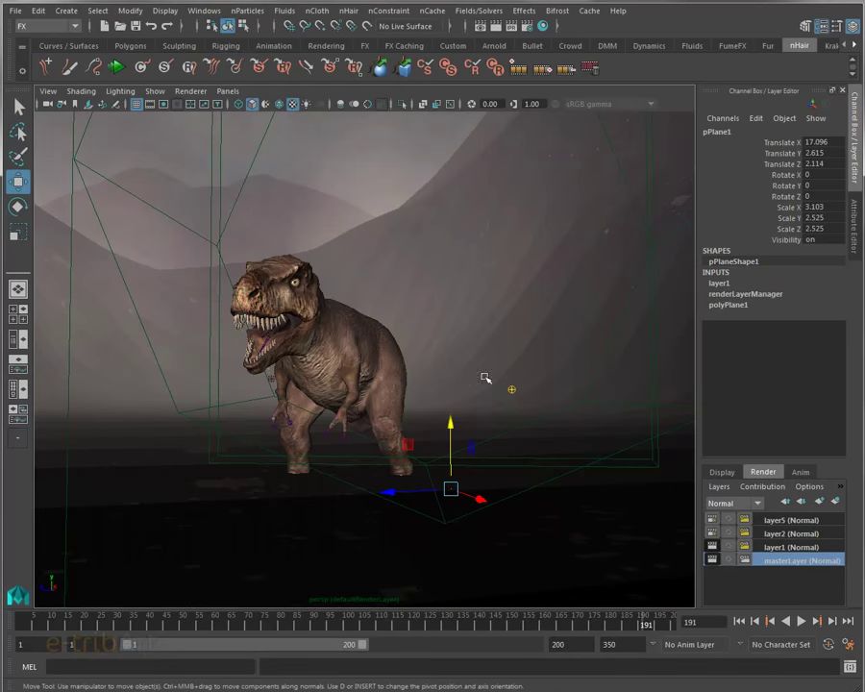
{"action": "mouse_move", "coordinate": [441, 370]}
{"action": "left_mouse_down", "text": "alt"}
{"action": "mouse_move", "coordinate": [431, 377]}
{"action": "mouse_move", "coordinate": [464, 379]}
{"action": "left_mouse_up", "text": "alt"}
{"action": "right_click_drag", "start_coordinate": [444, 378], "coordinate": [435, 386], "text": "alt"}
{"action": "left_click_drag", "start_coordinate": [435, 386], "coordinate": [442, 359], "text": "alt"}
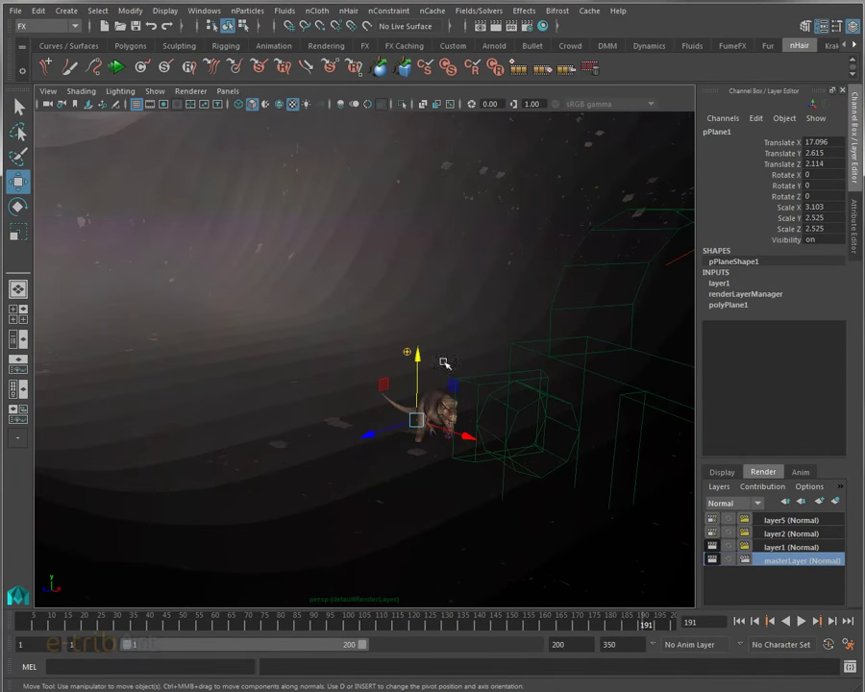
Select and frame the Fog container, then replay the walk while orbiting
{"action": "left_click", "coordinate": [460, 354]}
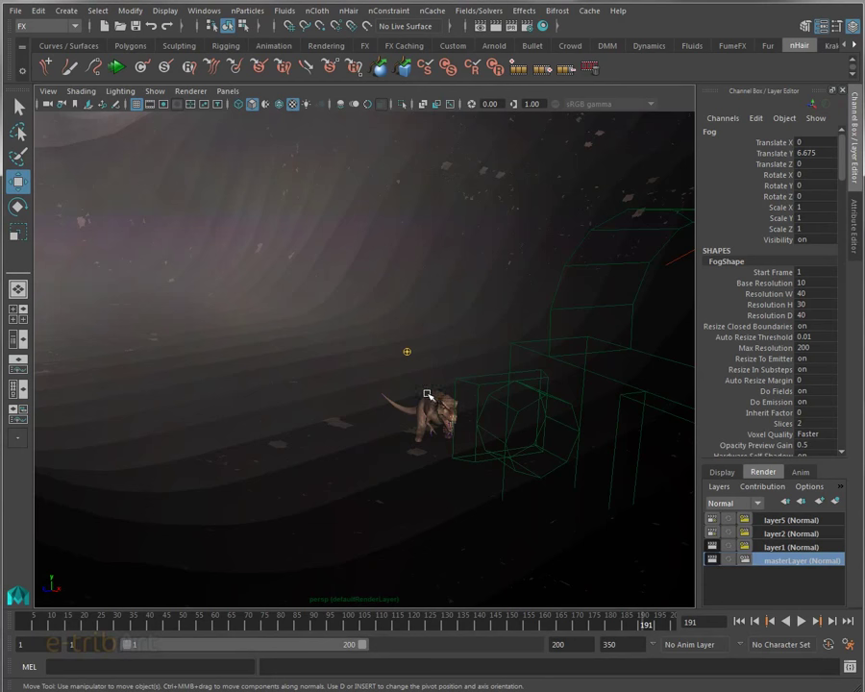
{"action": "key", "text": "f"}
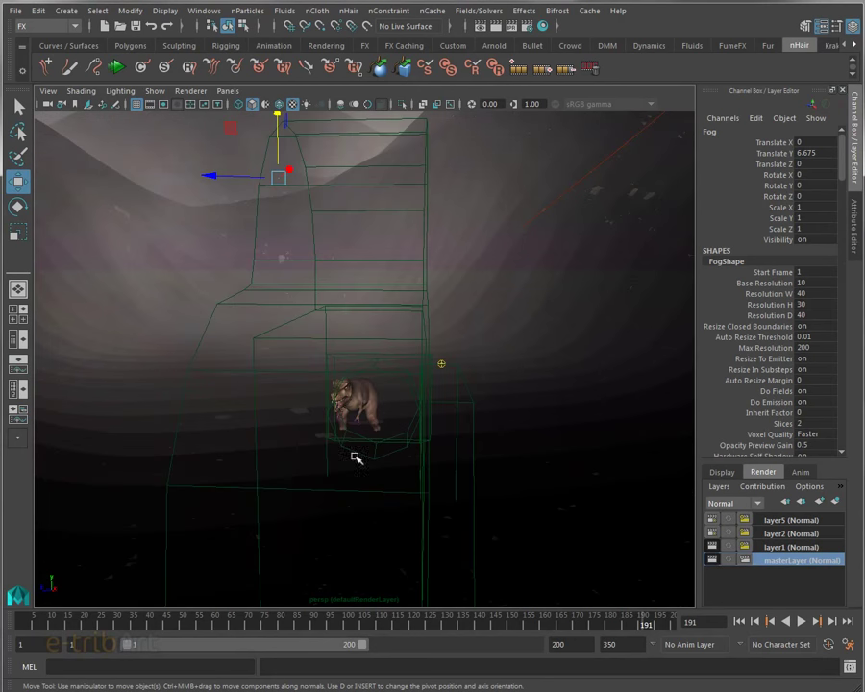
{"action": "key", "text": "alt+v"}
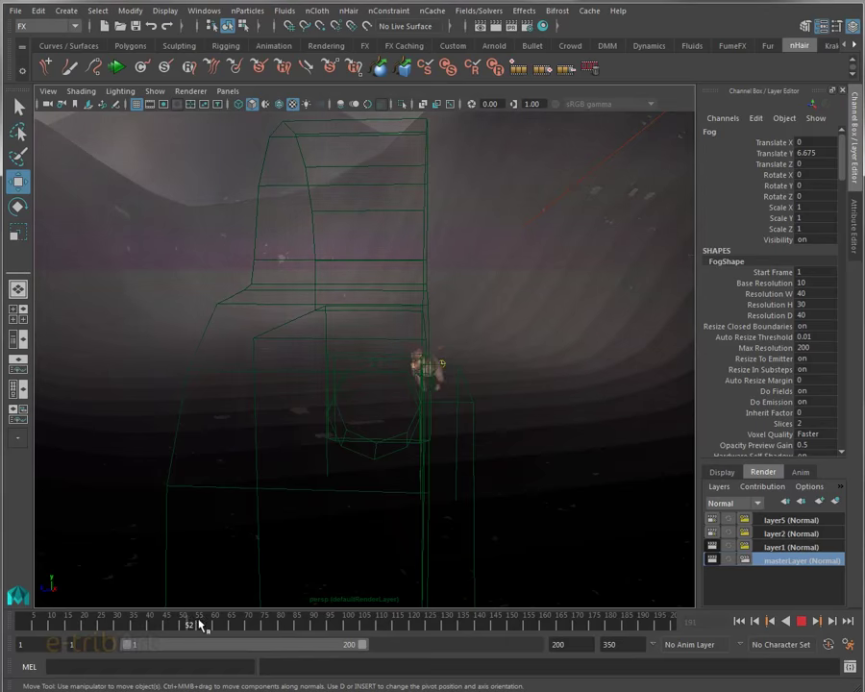
{"action": "mouse_move", "coordinate": [471, 519]}
{"action": "left_mouse_down", "text": "alt"}
{"action": "mouse_move", "coordinate": [422, 495]}
{"action": "mouse_move", "coordinate": [435, 471]}
{"action": "mouse_move", "coordinate": [466, 540]}
{"action": "left_mouse_up", "text": "alt"}
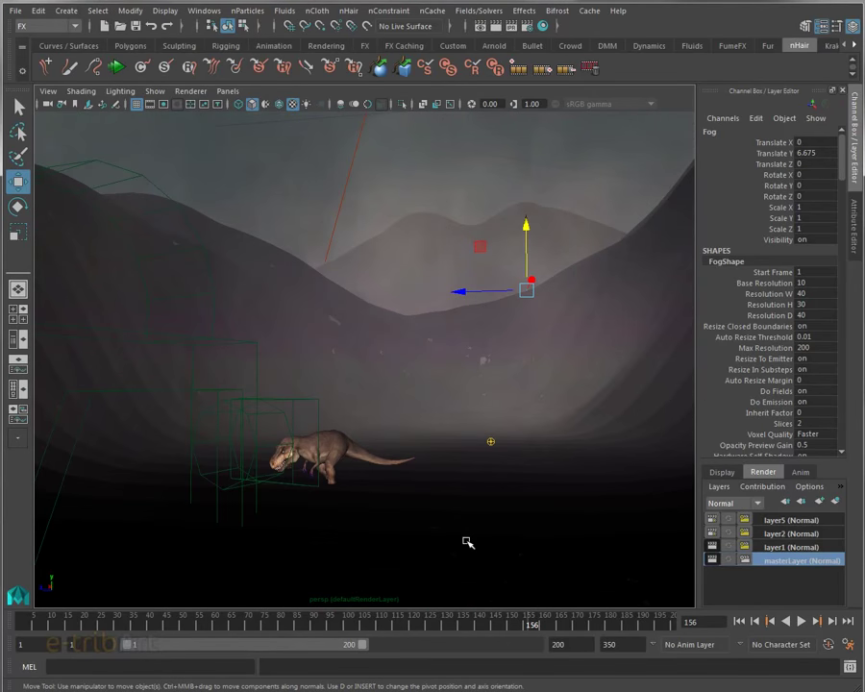
{"action": "key", "text": "alt+v"}
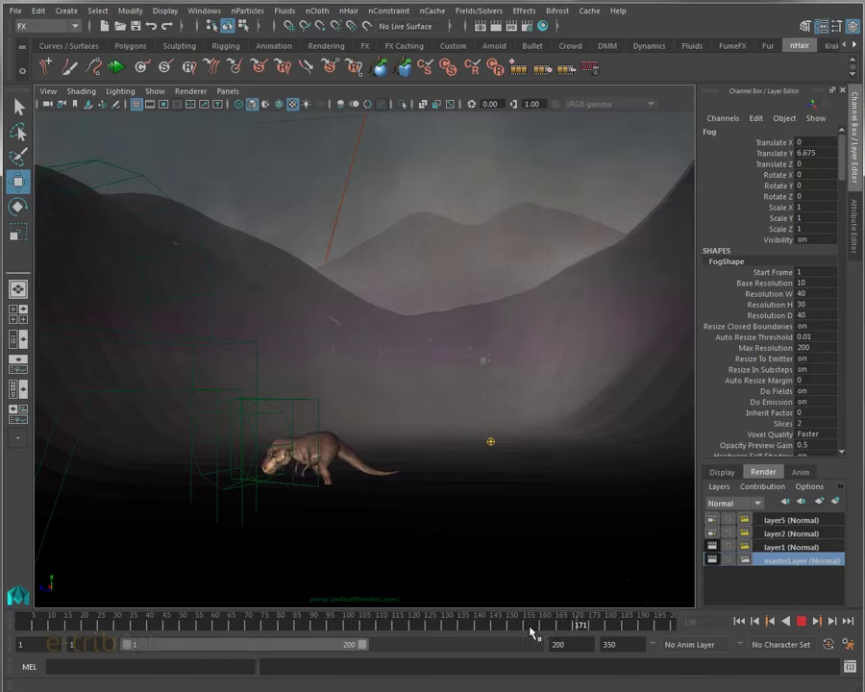
Scrub the timeline back to frame 93 and select the second fog object
{"action": "left_click", "coordinate": [380, 624]}
{"action": "mouse_move", "coordinate": [380, 625]}
{"action": "left_mouse_down"}
{"action": "mouse_move", "coordinate": [213, 621]}
{"action": "mouse_move", "coordinate": [323, 625]}
{"action": "left_mouse_up"}
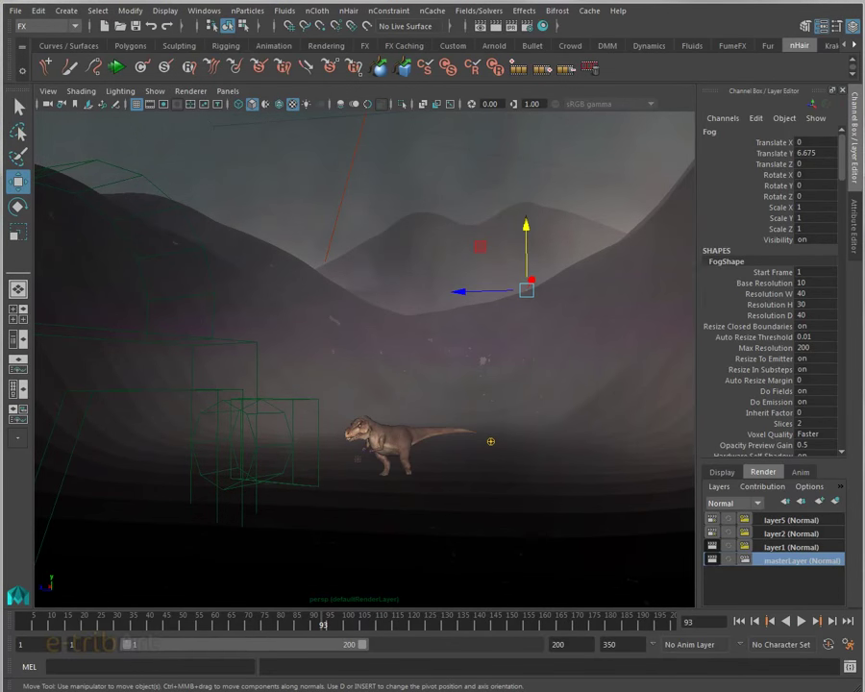
{"action": "left_click", "coordinate": [766, 561]}
Show the display layers and briefly hide layer4 to check its contents
{"action": "left_click", "coordinate": [723, 473]}
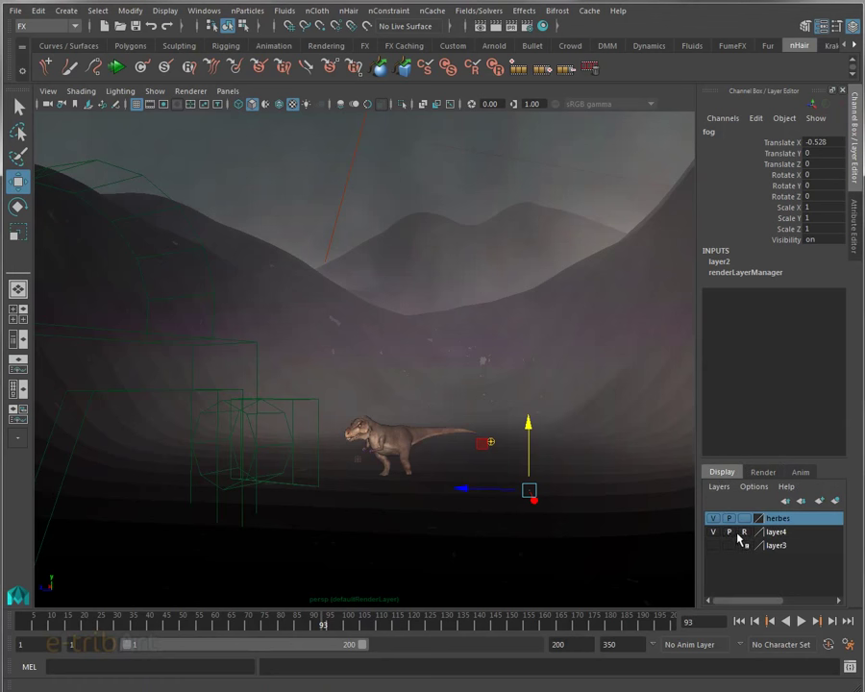
{"action": "left_click", "coordinate": [712, 531]}
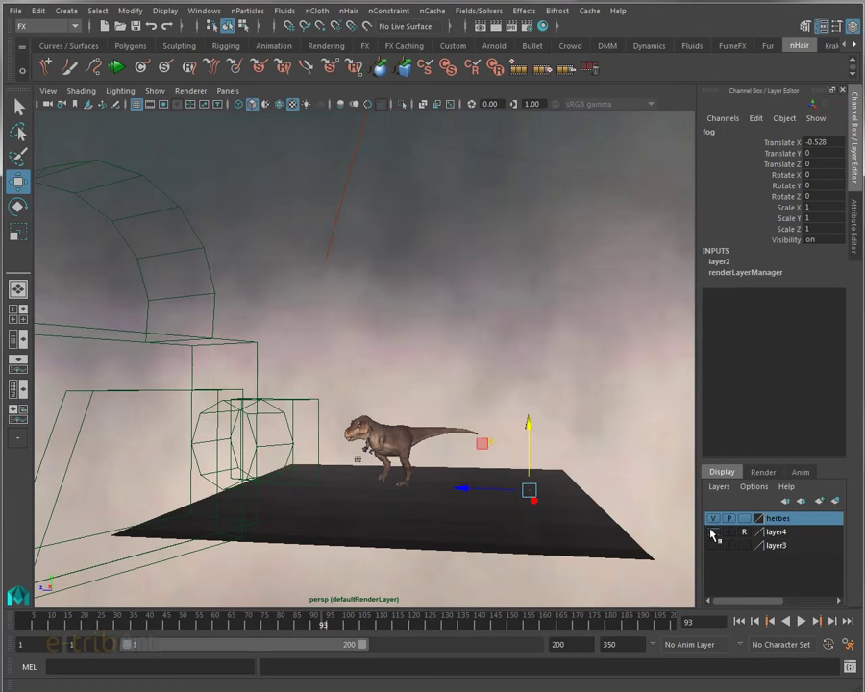
{"action": "left_click", "coordinate": [712, 531]}
Put the selected fog on a new layer6, hide it, and make it current
{"action": "left_click", "coordinate": [719, 486]}
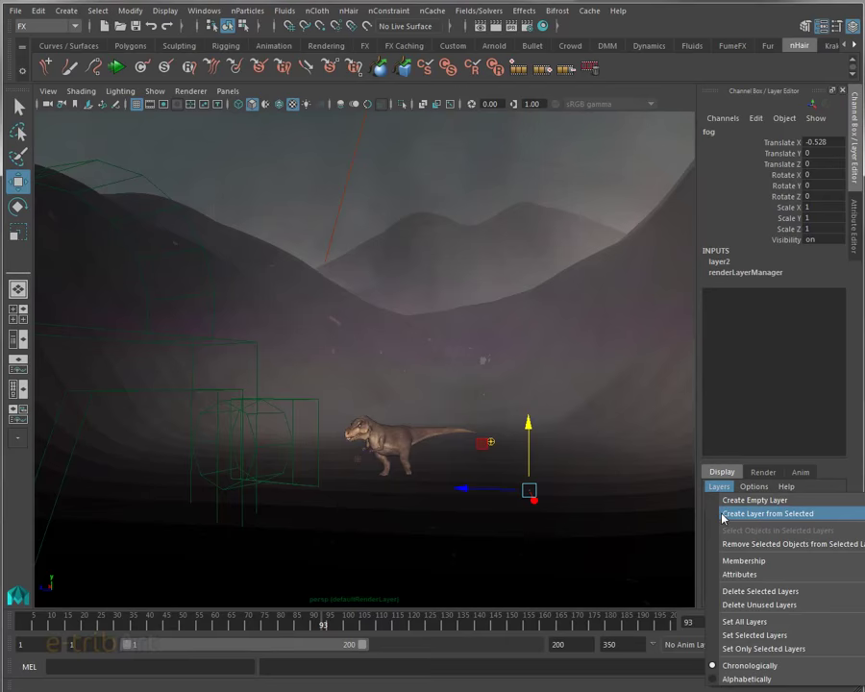
{"action": "left_click", "coordinate": [750, 510]}
{"action": "left_click", "coordinate": [712, 519]}
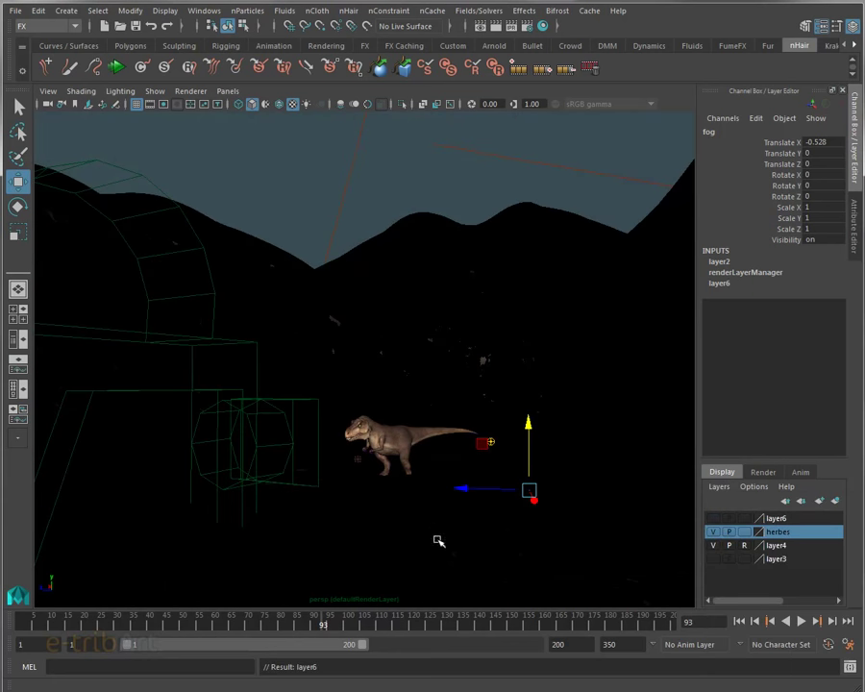
{"action": "left_click", "coordinate": [774, 518]}
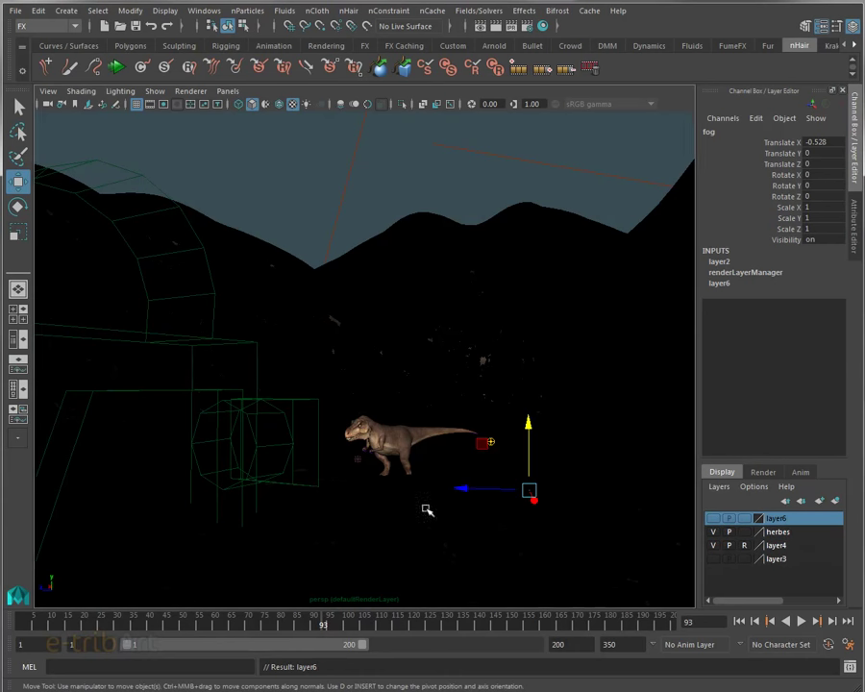
Select the ground plane pPlane1 and view the valley from the front
{"action": "left_click_drag", "start_coordinate": [425, 508], "coordinate": [450, 522], "text": "alt"}
{"action": "left_click", "coordinate": [487, 520]}
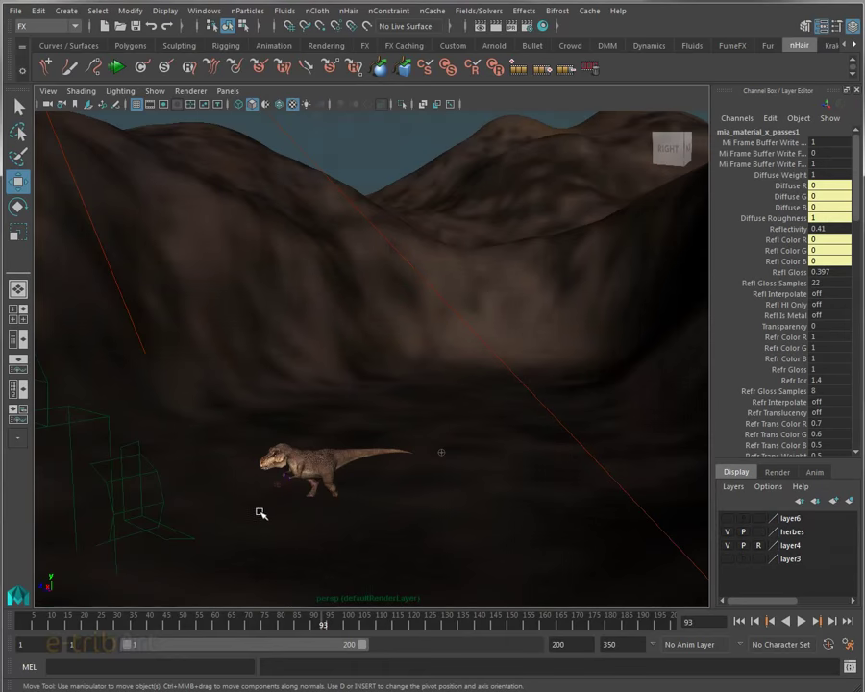
{"action": "mouse_move", "coordinate": [260, 514]}
{"action": "left_mouse_down", "text": "alt"}
{"action": "mouse_move", "coordinate": [317, 494]}
{"action": "mouse_move", "coordinate": [381, 510]}
{"action": "mouse_move", "coordinate": [425, 504]}
{"action": "mouse_move", "coordinate": [355, 520]}
{"action": "mouse_move", "coordinate": [480, 541]}
{"action": "mouse_move", "coordinate": [343, 458]}
{"action": "left_mouse_up", "text": "alt"}
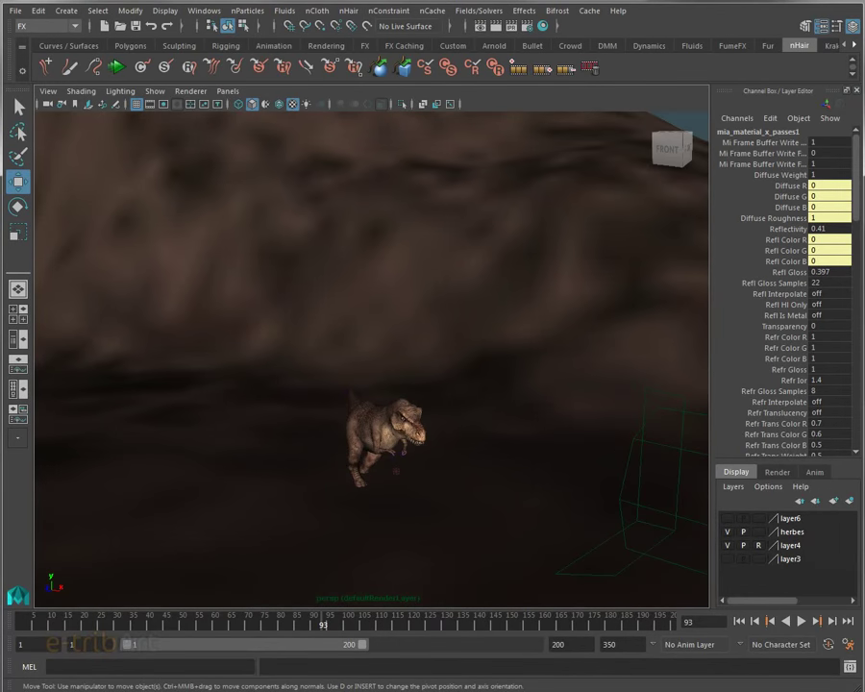
Move pPlane1 up to Translate Y 2.774 and orbit to check it from above and low front
{"action": "left_click", "coordinate": [396, 471]}
{"action": "mouse_move", "coordinate": [343, 445]}
{"action": "left_mouse_down"}
{"action": "mouse_move", "coordinate": [354, 407]}
{"action": "mouse_move", "coordinate": [306, 480]}
{"action": "mouse_move", "coordinate": [308, 502]}
{"action": "left_mouse_up"}
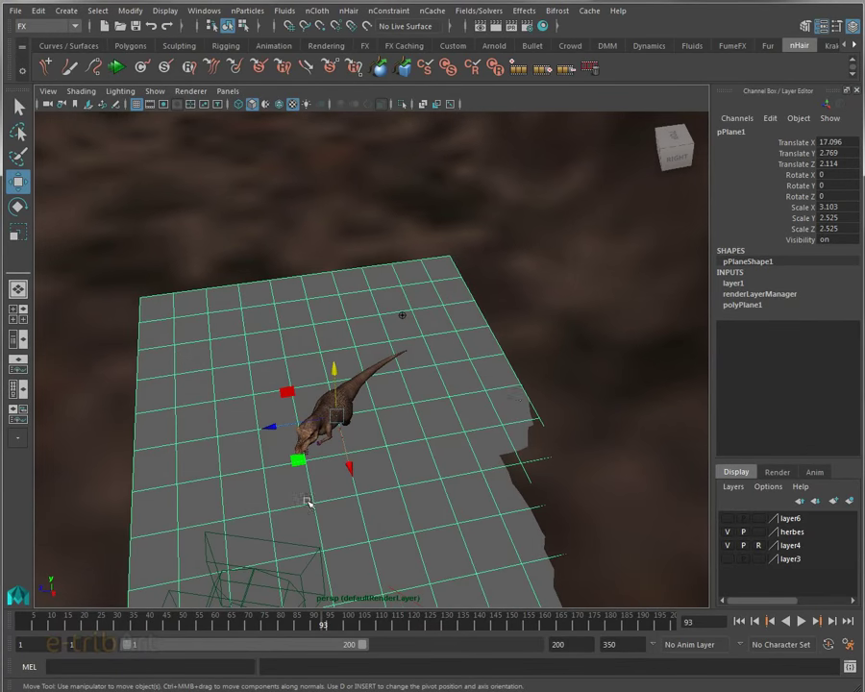
{"action": "mouse_move", "coordinate": [511, 551]}
{"action": "left_mouse_down", "text": "alt"}
{"action": "mouse_move", "coordinate": [485, 457]}
{"action": "mouse_move", "coordinate": [565, 306]}
{"action": "left_mouse_up", "text": "alt"}
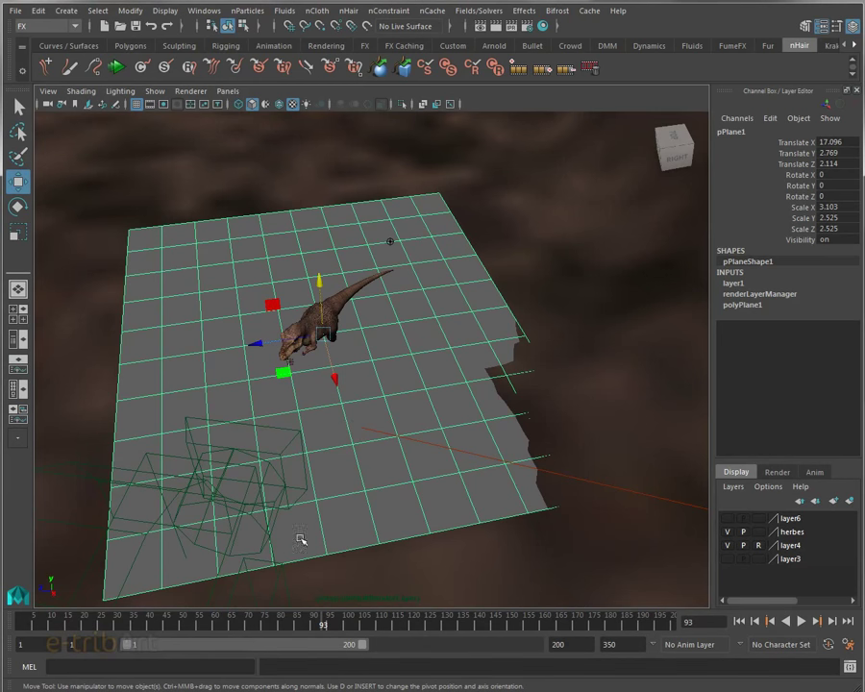
{"action": "left_click_drag", "start_coordinate": [285, 563], "coordinate": [366, 525], "text": "alt"}
{"action": "mouse_move", "coordinate": [302, 502]}
{"action": "left_mouse_down", "text": "alt"}
{"action": "mouse_move", "coordinate": [304, 471]}
{"action": "mouse_move", "coordinate": [384, 469]}
{"action": "mouse_move", "coordinate": [359, 485]}
{"action": "mouse_move", "coordinate": [304, 488]}
{"action": "left_mouse_up", "text": "alt"}
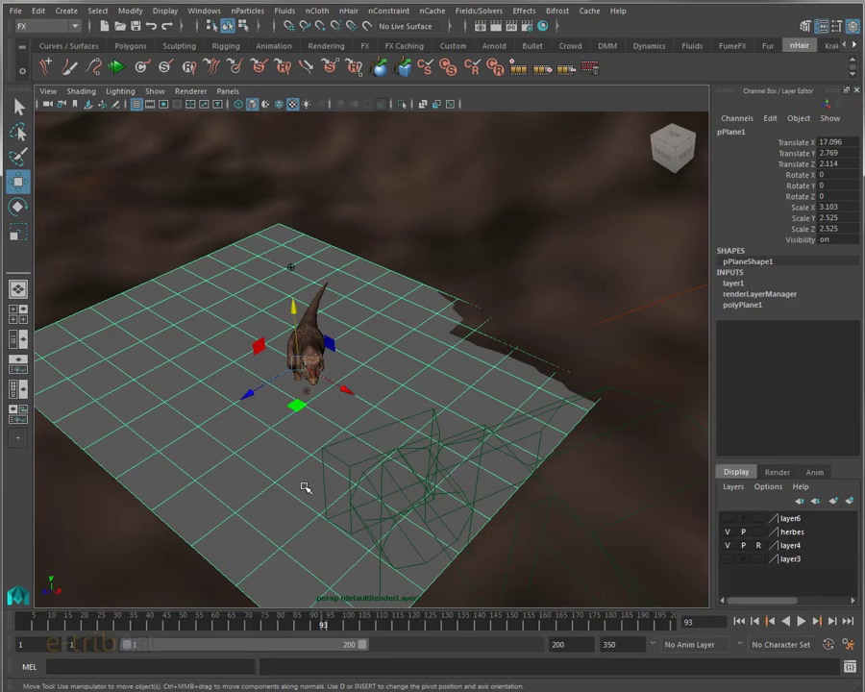
{"action": "mouse_move", "coordinate": [350, 436]}
{"action": "left_mouse_down", "text": "alt"}
{"action": "mouse_move", "coordinate": [256, 416]}
{"action": "mouse_move", "coordinate": [438, 410]}
{"action": "mouse_move", "coordinate": [490, 419]}
{"action": "mouse_move", "coordinate": [480, 440]}
{"action": "mouse_move", "coordinate": [320, 438]}
{"action": "mouse_move", "coordinate": [322, 425]}
{"action": "mouse_move", "coordinate": [248, 417]}
{"action": "mouse_move", "coordinate": [285, 395]}
{"action": "mouse_move", "coordinate": [330, 398]}
{"action": "mouse_move", "coordinate": [334, 419]}
{"action": "mouse_move", "coordinate": [339, 412]}
{"action": "mouse_move", "coordinate": [402, 441]}
{"action": "mouse_move", "coordinate": [388, 451]}
{"action": "left_mouse_up", "text": "alt"}
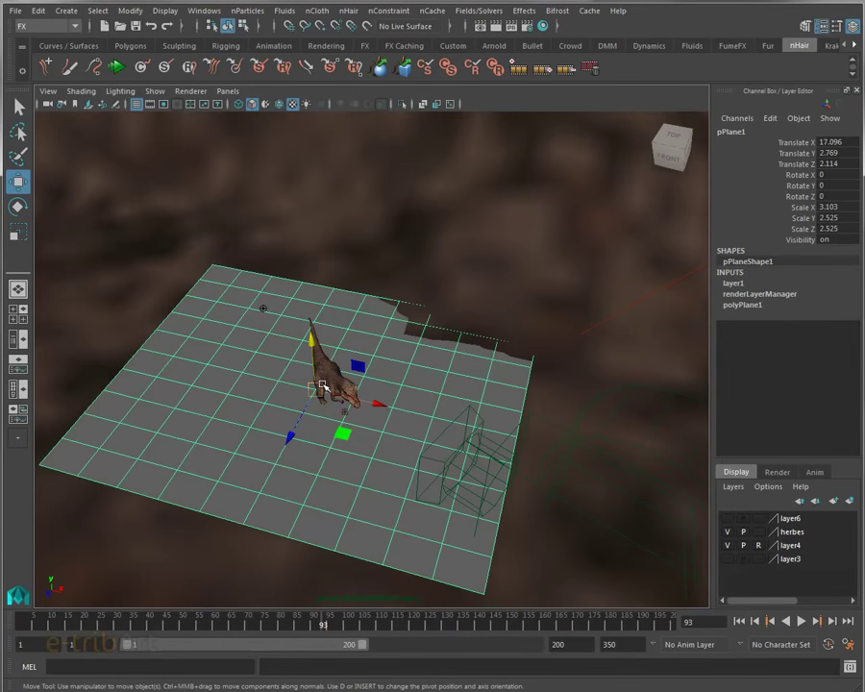
{"action": "mouse_move", "coordinate": [384, 403]}
{"action": "left_mouse_down", "text": "alt"}
{"action": "mouse_move", "coordinate": [319, 336]}
{"action": "mouse_move", "coordinate": [248, 423]}
{"action": "left_mouse_up", "text": "alt"}
Check the shot framing through camera1, then return to persp closer to the grid
{"action": "left_click", "coordinate": [228, 90]}
{"action": "mouse_move", "coordinate": [250, 104]}
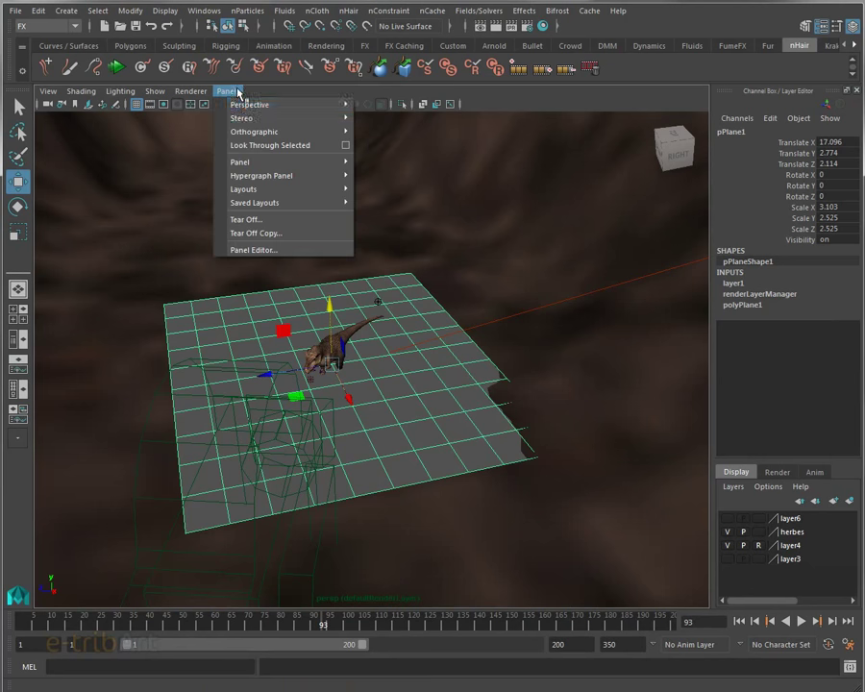
{"action": "left_click", "coordinate": [385, 105]}
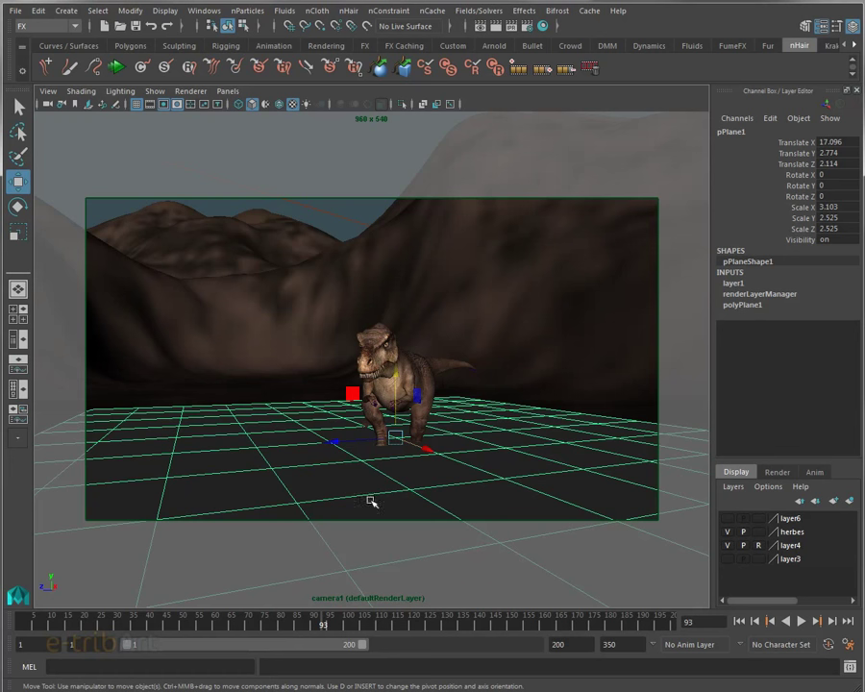
{"action": "left_click", "coordinate": [230, 91]}
{"action": "mouse_move", "coordinate": [252, 105]}
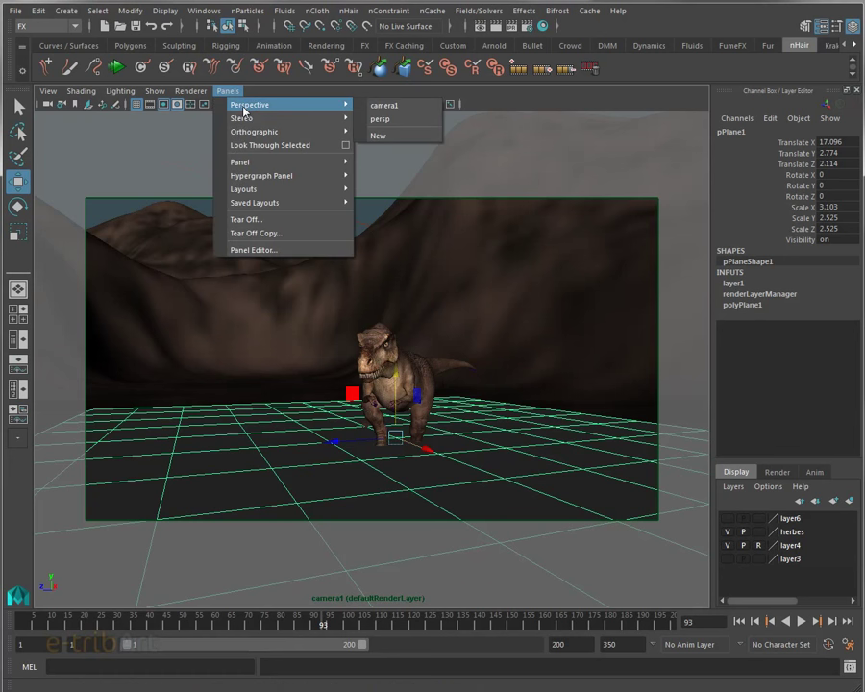
{"action": "left_click", "coordinate": [384, 122]}
{"action": "left_click_drag", "start_coordinate": [381, 135], "coordinate": [440, 351], "text": "alt"}
{"action": "right_click_drag", "start_coordinate": [441, 352], "coordinate": [421, 423], "text": "alt"}
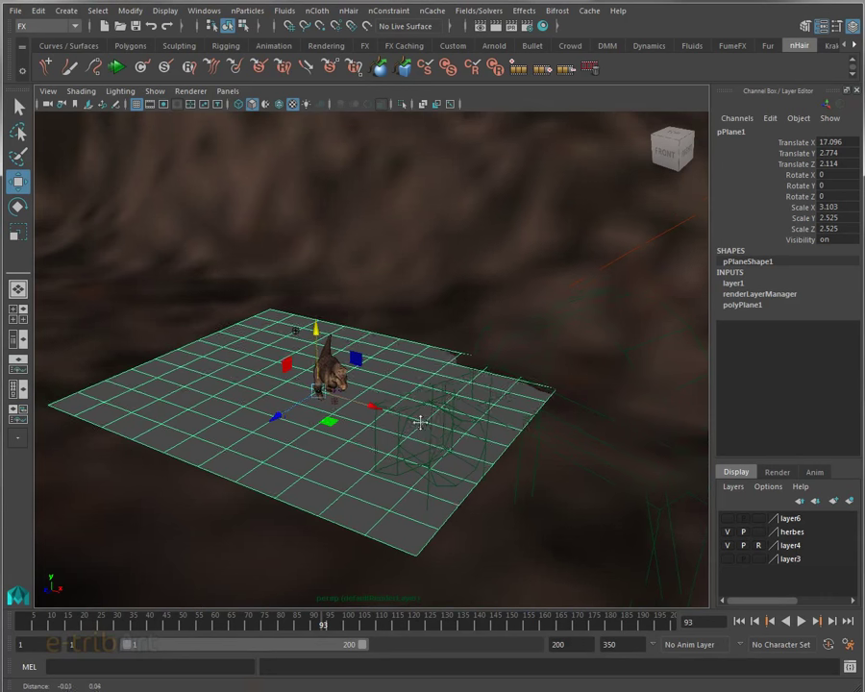
{"action": "scroll", "coordinate": [421, 423], "scroll_direction": "up", "scroll_amount": 2}
{"action": "scroll", "coordinate": [415, 396], "scroll_direction": "up", "scroll_amount": 2}
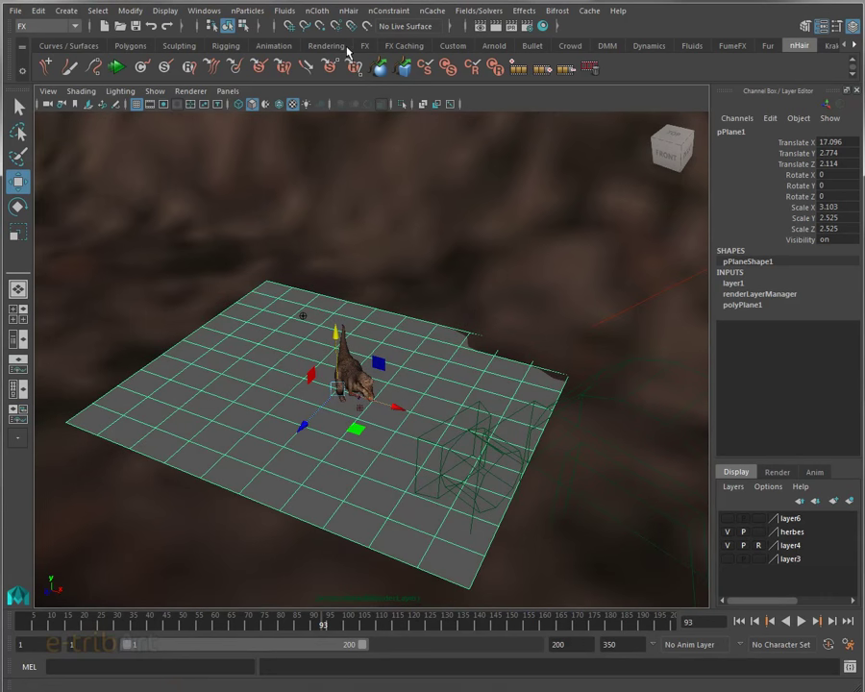
Play the walk from frame 1, rewind to frame 1, and show the nHair menu
{"action": "left_click", "coordinate": [26, 623]}
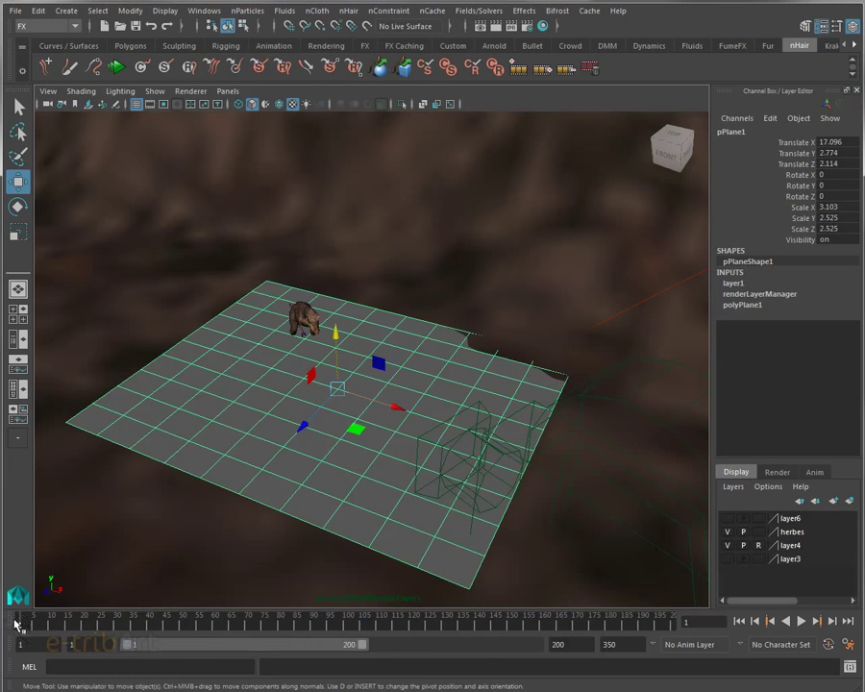
{"action": "key", "text": "alt+v"}
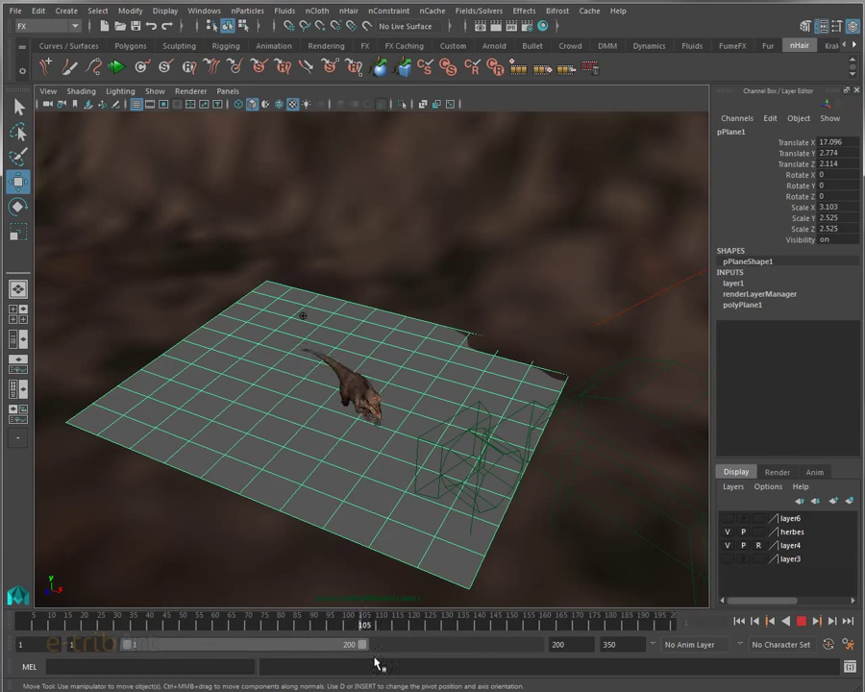
{"action": "left_click_drag", "start_coordinate": [625, 623], "coordinate": [19, 623]}
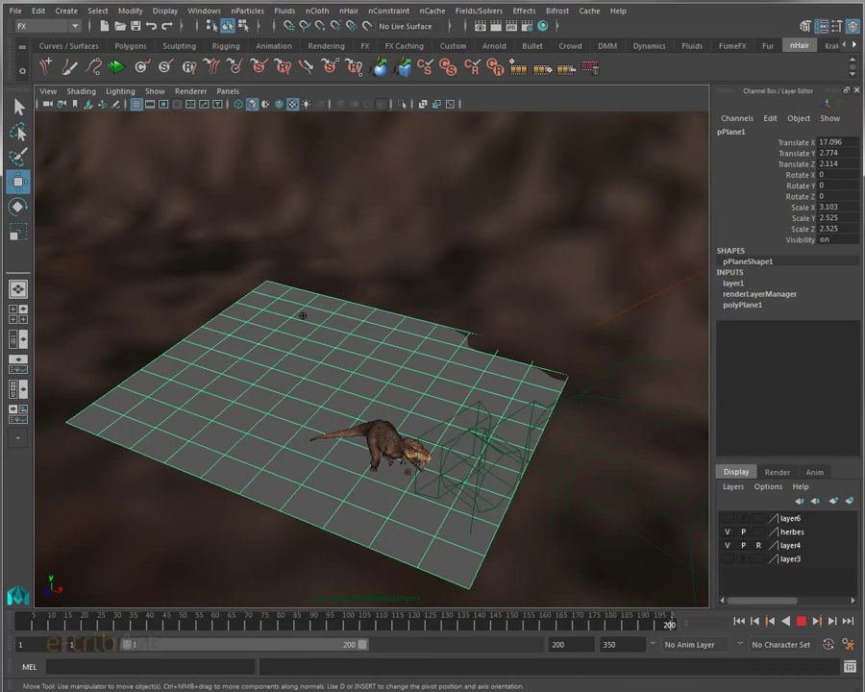
{"action": "key", "text": "alt+v"}
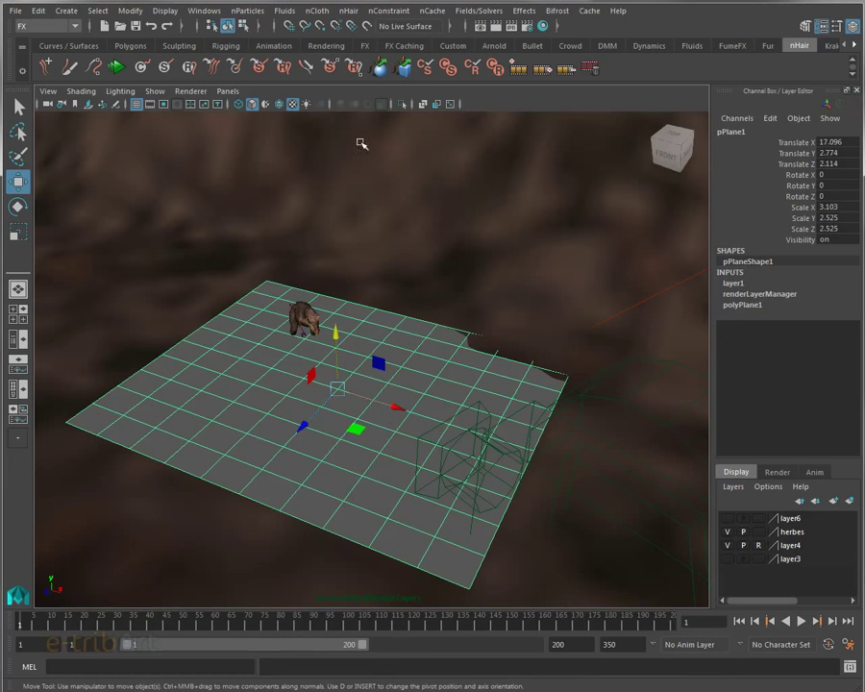
{"action": "left_click", "coordinate": [347, 11]}
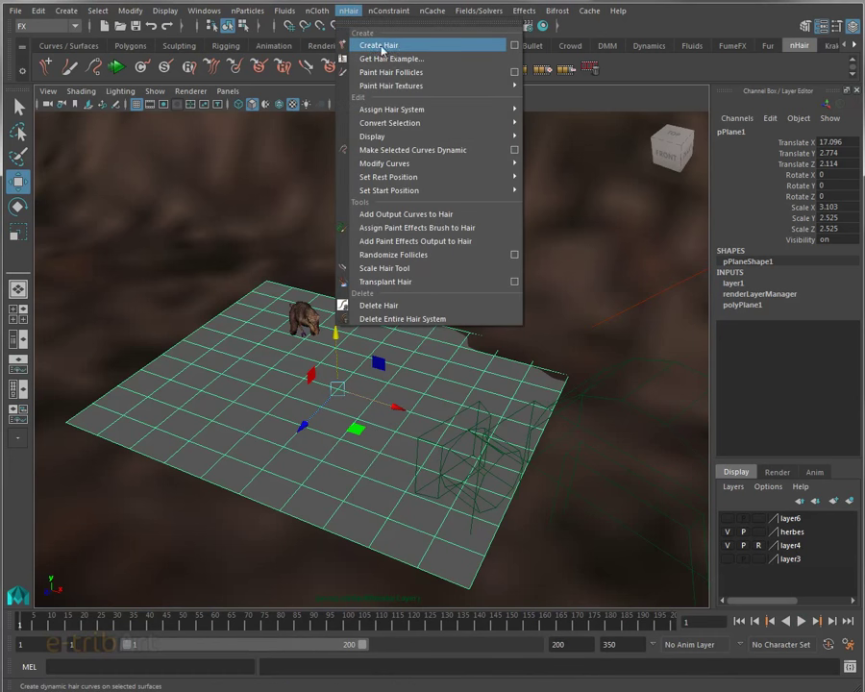
Open the Create Hair options and set Output to Paint Effects and NURBS curves
{"action": "left_click", "coordinate": [516, 45]}
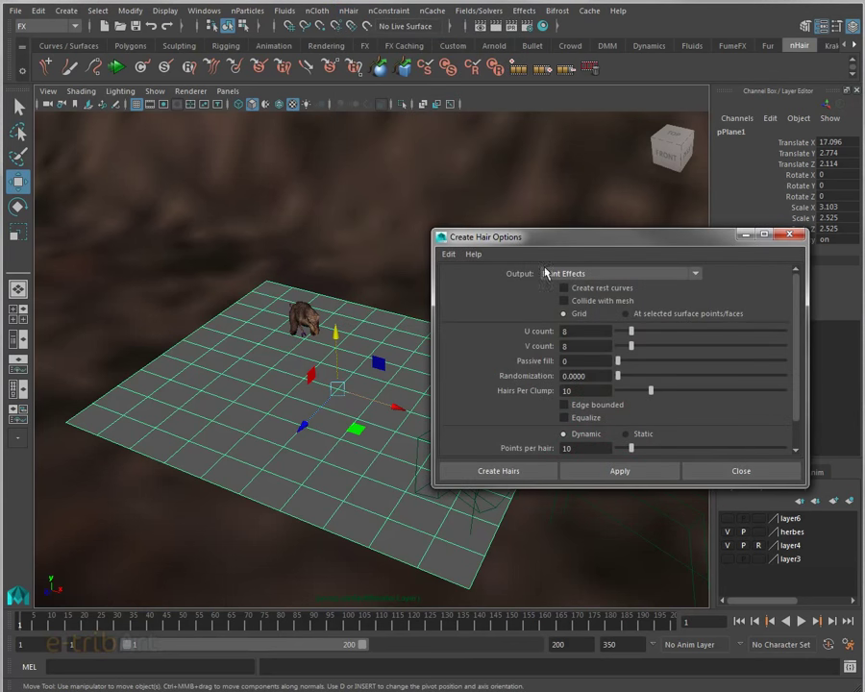
{"action": "left_click_drag", "start_coordinate": [548, 248], "coordinate": [545, 100]}
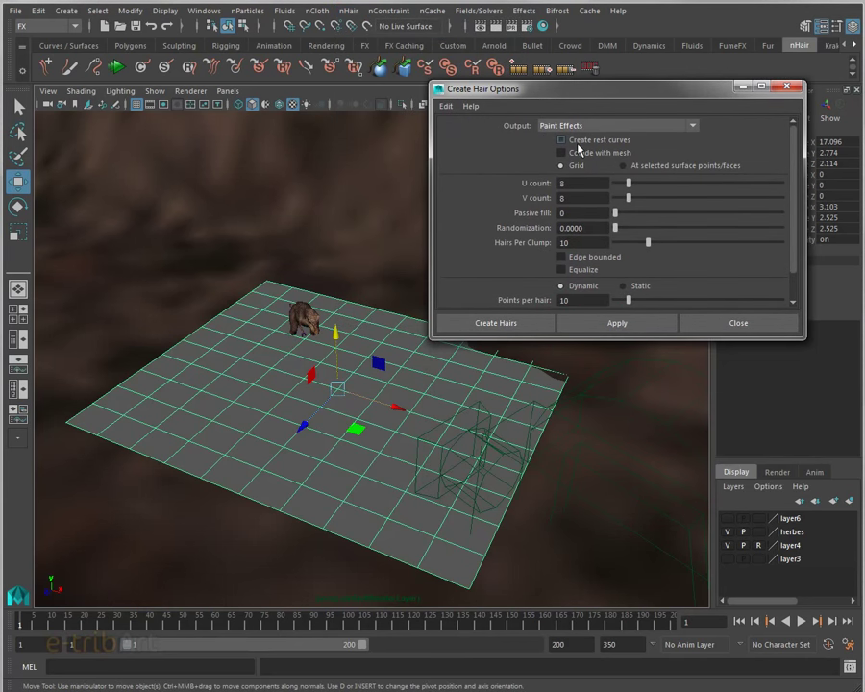
{"action": "left_click", "coordinate": [549, 128]}
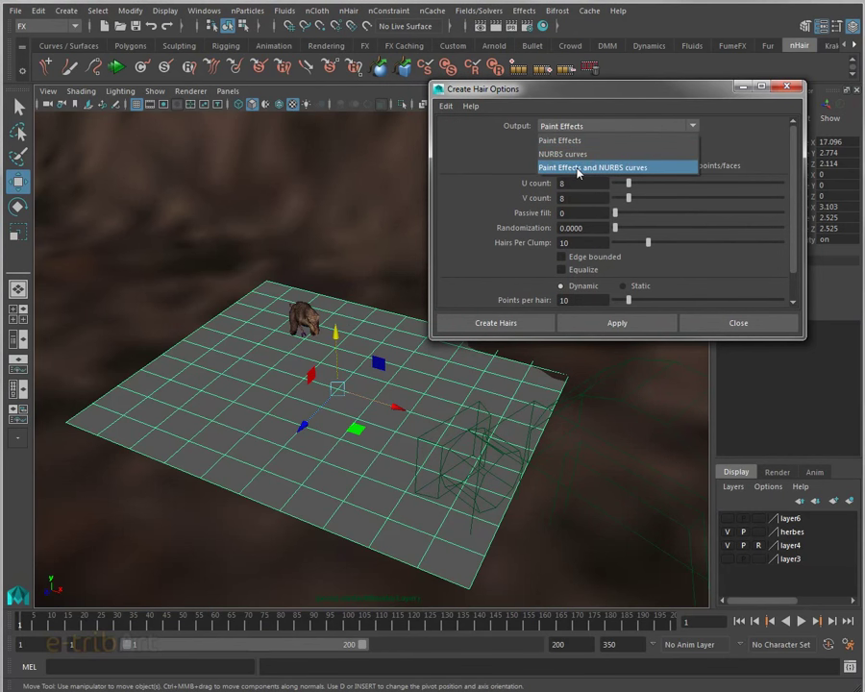
{"action": "left_click", "coordinate": [577, 168]}
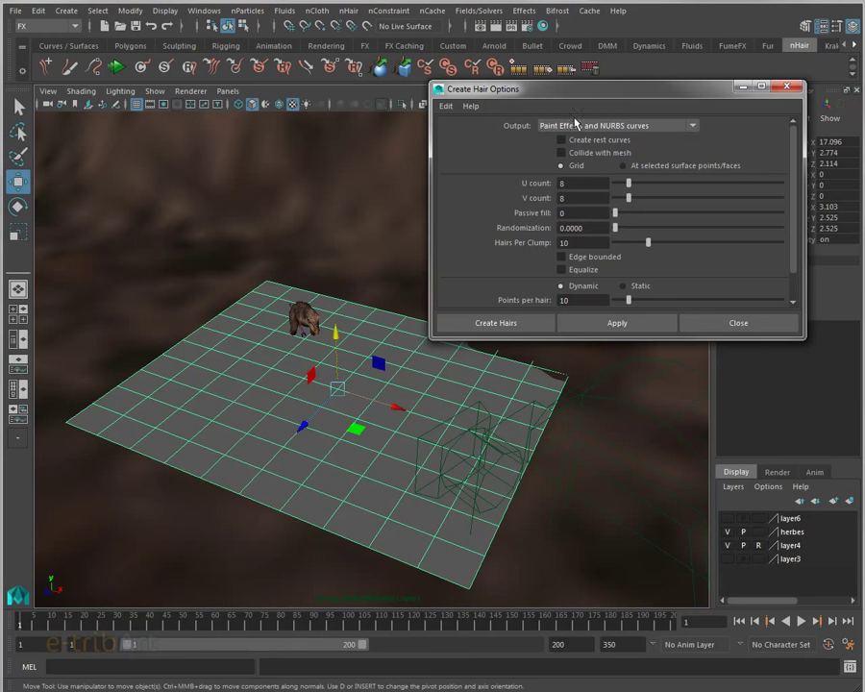
{"action": "left_click_drag", "start_coordinate": [572, 93], "coordinate": [574, 77]}
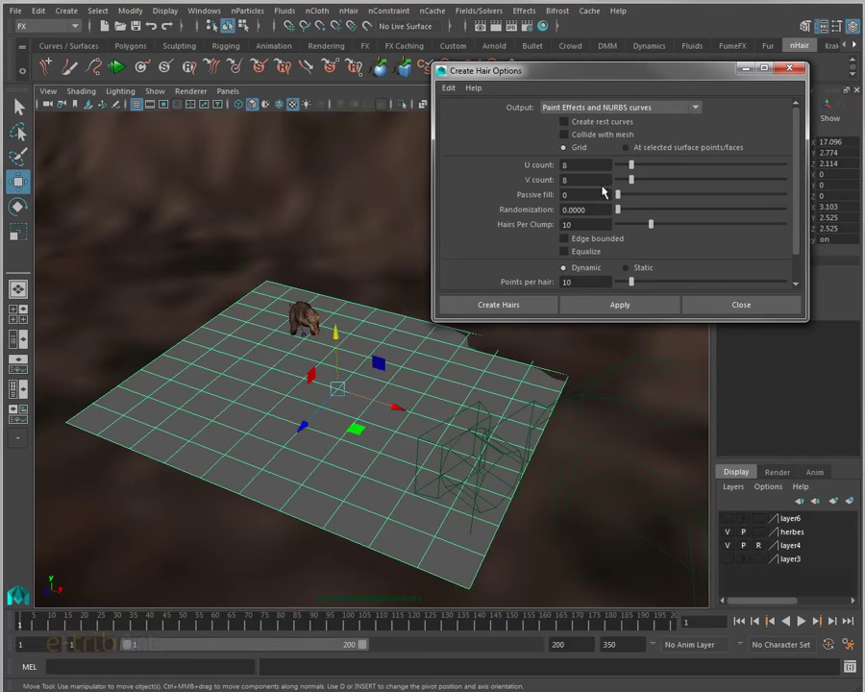
{"action": "left_click_drag", "start_coordinate": [578, 320], "coordinate": [576, 310]}
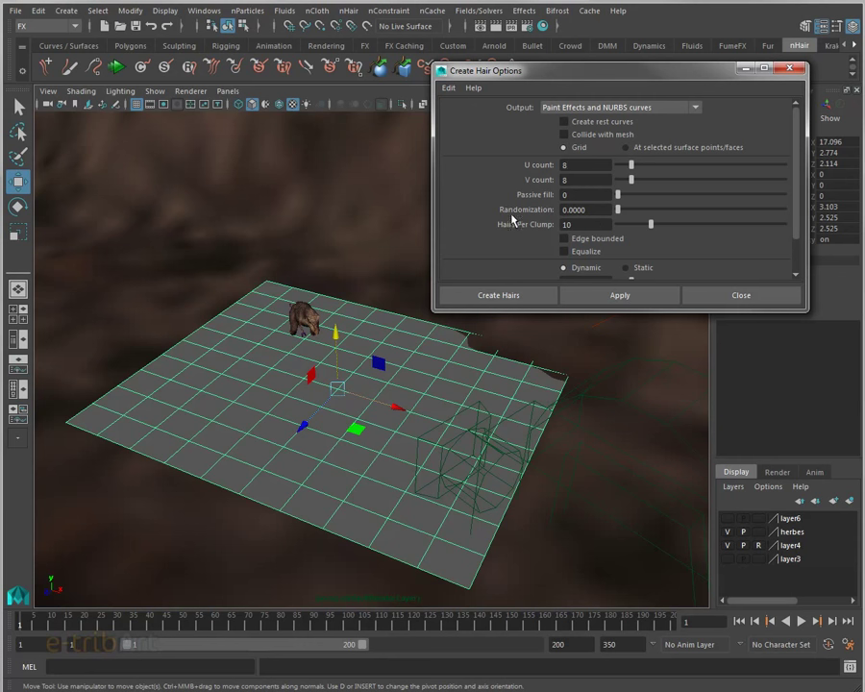
Enter Randomization 2, U count 20 and V count 20 in Create Hair Options
{"action": "key", "text": "Tab"}
{"action": "key", "text": "Tab"}
{"action": "key", "text": "Tab"}
{"action": "type", "text": "2"}
{"action": "key", "text": "Return"}
{"action": "left_click", "coordinate": [582, 225]}
{"action": "double_click", "coordinate": [567, 165]}
{"action": "type", "text": "20"}
{"action": "key", "text": "Tab"}
{"action": "type", "text": "20"}
{"action": "key", "text": "Return"}
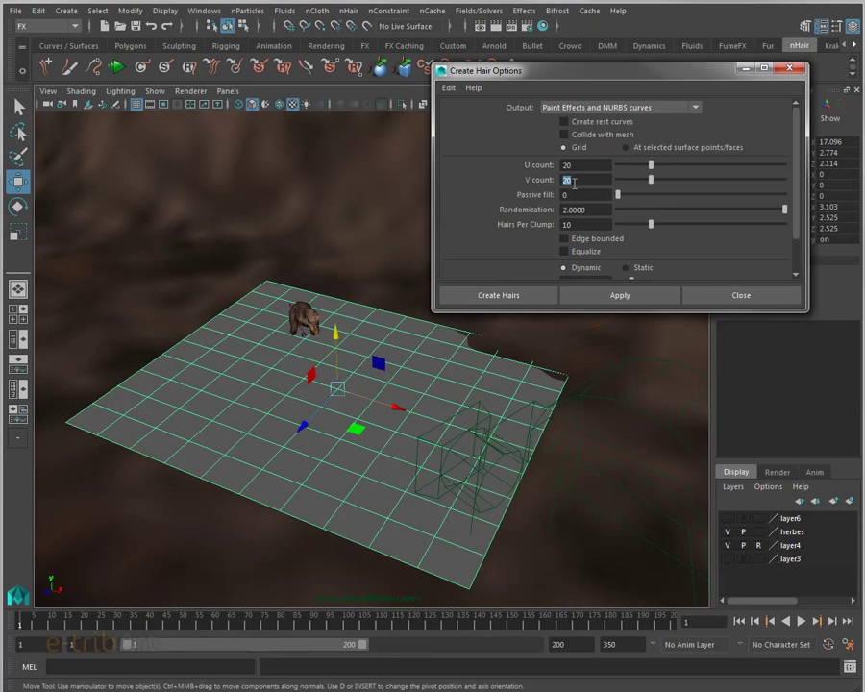
{"action": "left_click_drag", "start_coordinate": [596, 70], "coordinate": [562, 42]}
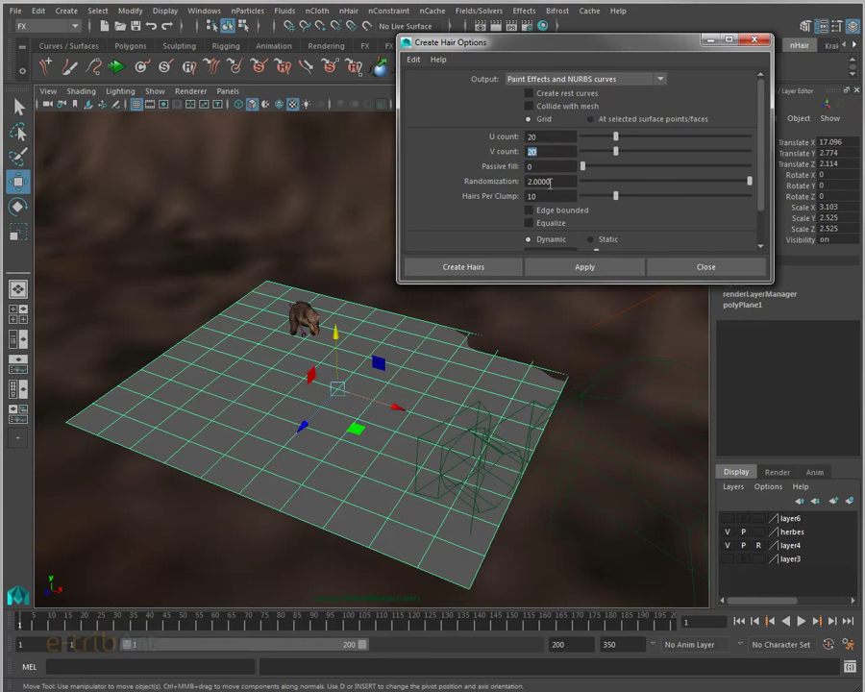
Apply the 20×20 hair to the ground plane, inspect it, and close the options
{"action": "left_click", "coordinate": [551, 274]}
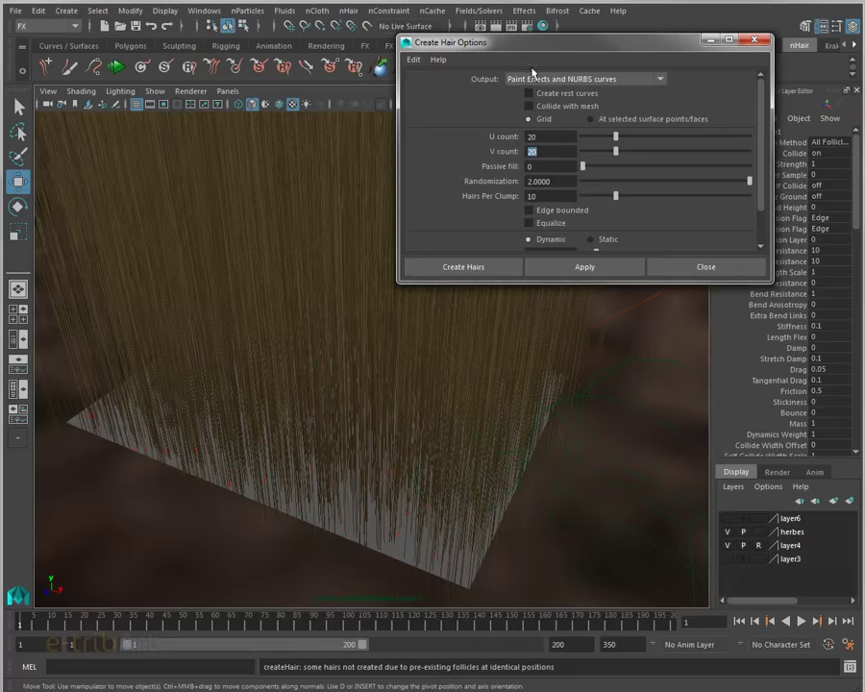
{"action": "mouse_move", "coordinate": [535, 48]}
{"action": "left_mouse_down"}
{"action": "mouse_move", "coordinate": [694, 60]}
{"action": "mouse_move", "coordinate": [660, 71]}
{"action": "left_mouse_up"}
{"action": "mouse_move", "coordinate": [365, 390]}
{"action": "left_mouse_down", "text": "alt"}
{"action": "mouse_move", "coordinate": [374, 384]}
{"action": "mouse_move", "coordinate": [359, 435]}
{"action": "mouse_move", "coordinate": [332, 427]}
{"action": "mouse_move", "coordinate": [333, 411]}
{"action": "mouse_move", "coordinate": [339, 502]}
{"action": "mouse_move", "coordinate": [337, 414]}
{"action": "mouse_move", "coordinate": [390, 405]}
{"action": "mouse_move", "coordinate": [346, 403]}
{"action": "mouse_move", "coordinate": [352, 382]}
{"action": "mouse_move", "coordinate": [387, 403]}
{"action": "mouse_move", "coordinate": [354, 449]}
{"action": "mouse_move", "coordinate": [375, 379]}
{"action": "mouse_move", "coordinate": [352, 468]}
{"action": "mouse_move", "coordinate": [364, 414]}
{"action": "mouse_move", "coordinate": [333, 411]}
{"action": "left_mouse_up", "text": "alt"}
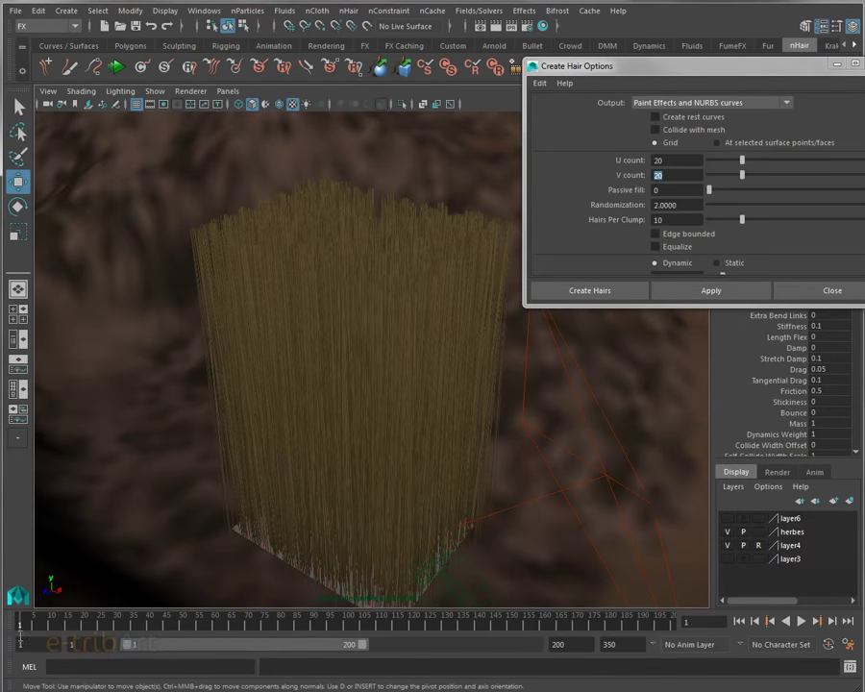
{"action": "left_click", "coordinate": [589, 291]}
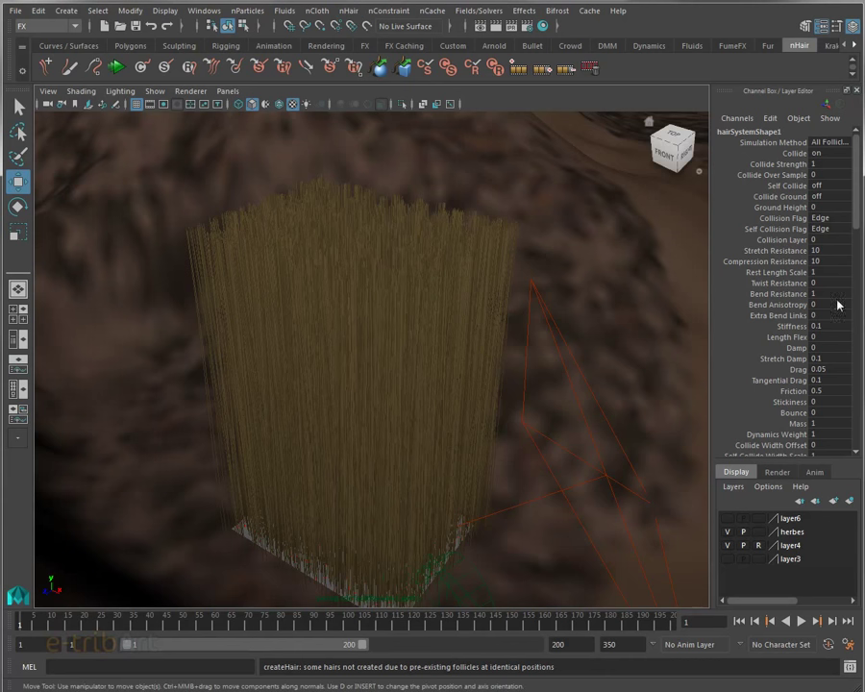
Open the Outliner beside the viewport and bring up the nHair menu
{"action": "key", "text": "shift+o"}
{"action": "left_click_drag", "start_coordinate": [705, 115], "coordinate": [637, 103]}
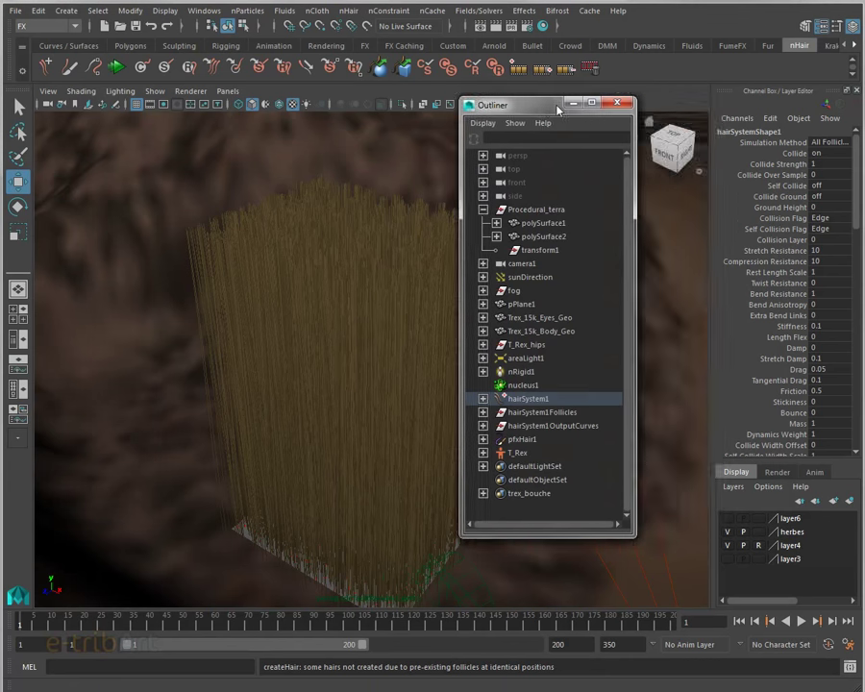
{"action": "left_click", "coordinate": [348, 10]}
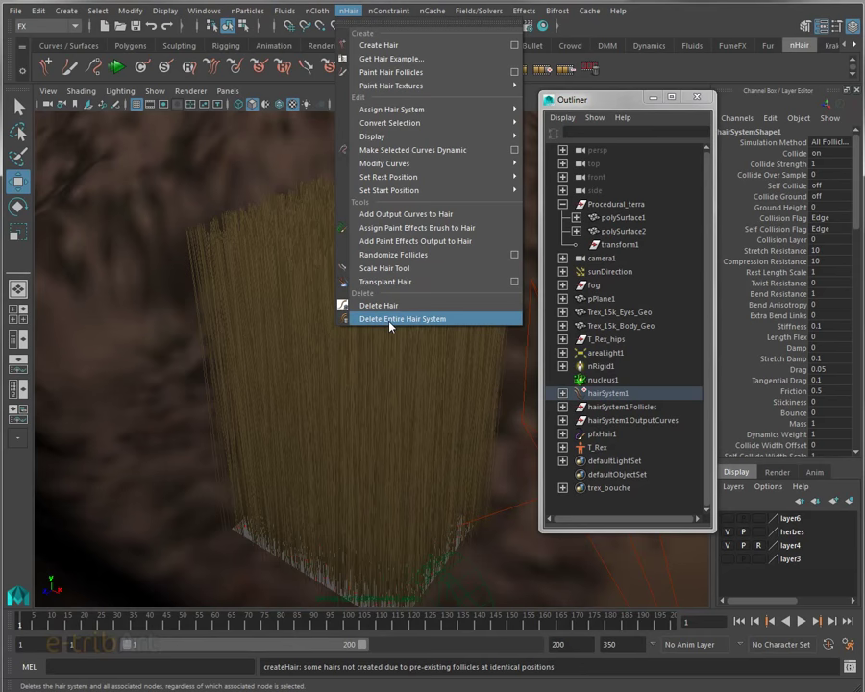
Delete hairSystem1 with Delete Entire Hair System, then select nucleus1 in the Outliner
{"action": "left_click", "coordinate": [405, 320]}
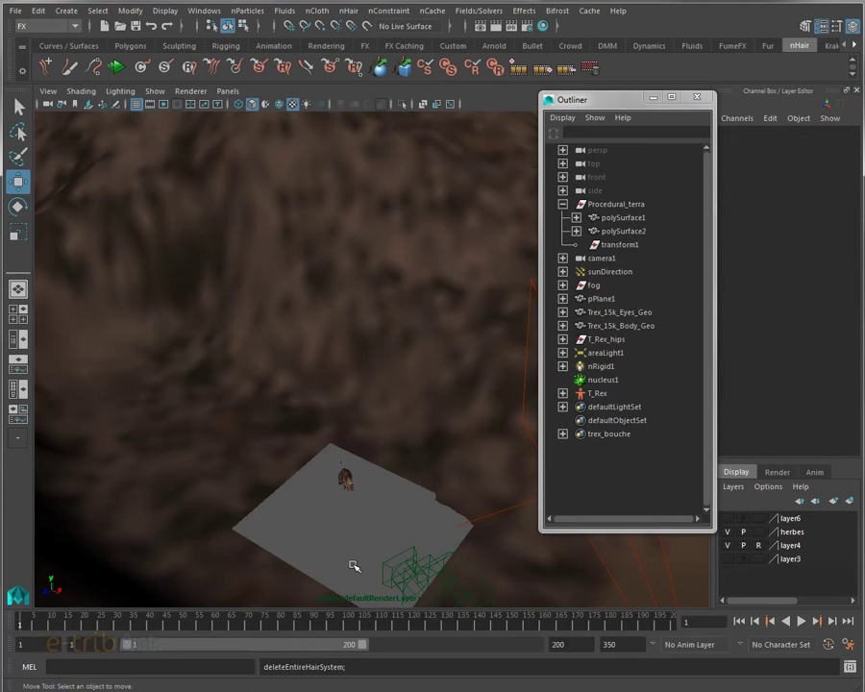
{"action": "left_click_drag", "start_coordinate": [607, 102], "coordinate": [592, 104]}
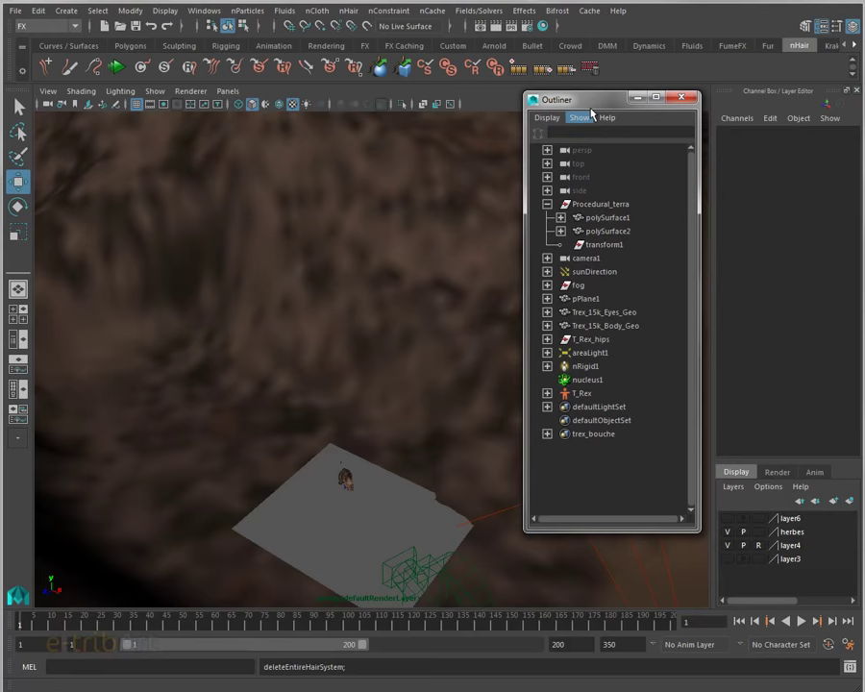
{"action": "left_click", "coordinate": [586, 380]}
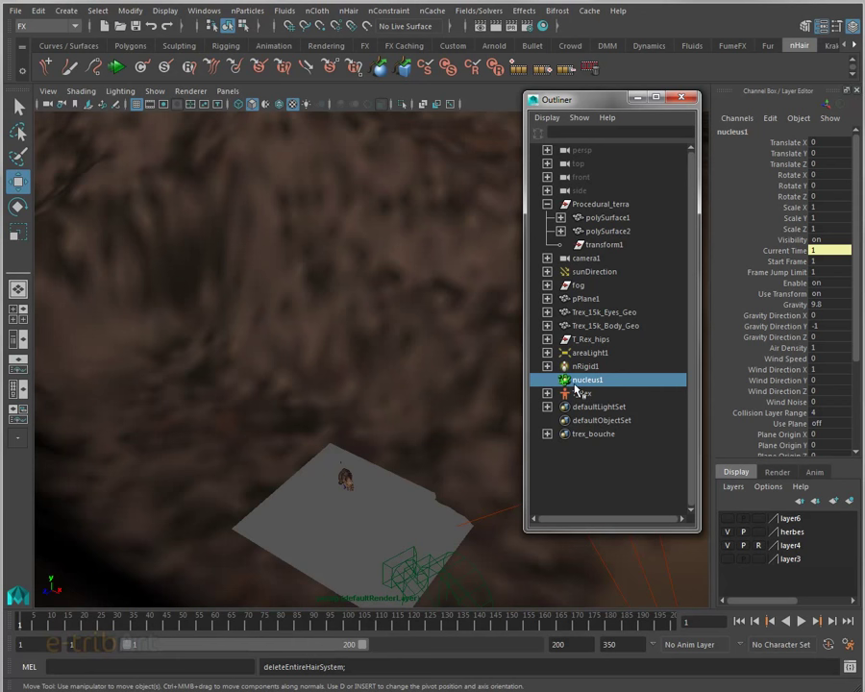
Create hair on pPlane1 with Length 0.5 and zoom in on the short grass
{"action": "left_click", "coordinate": [349, 12]}
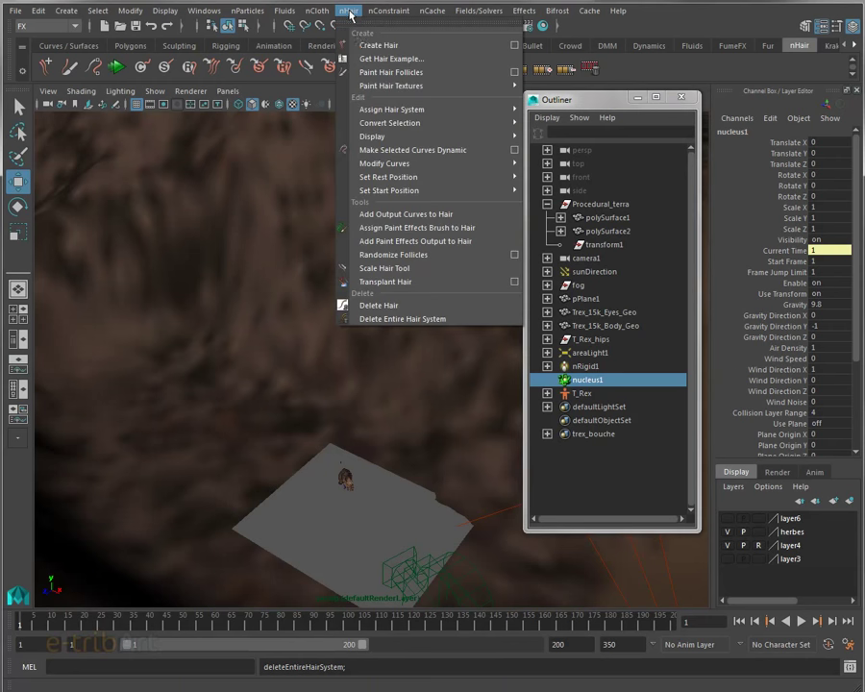
{"action": "left_click", "coordinate": [518, 46]}
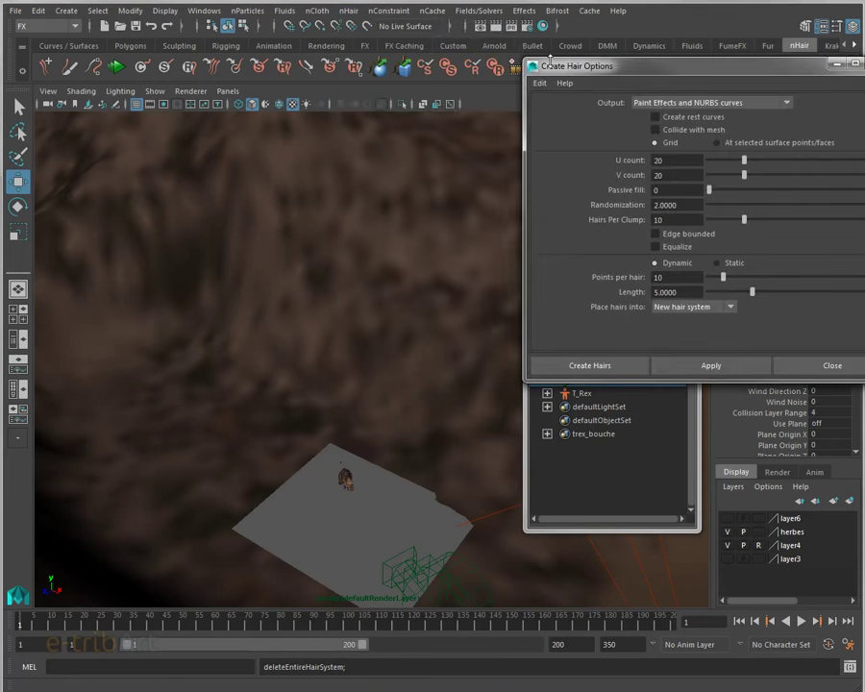
{"action": "left_click_drag", "start_coordinate": [561, 65], "coordinate": [469, 32]}
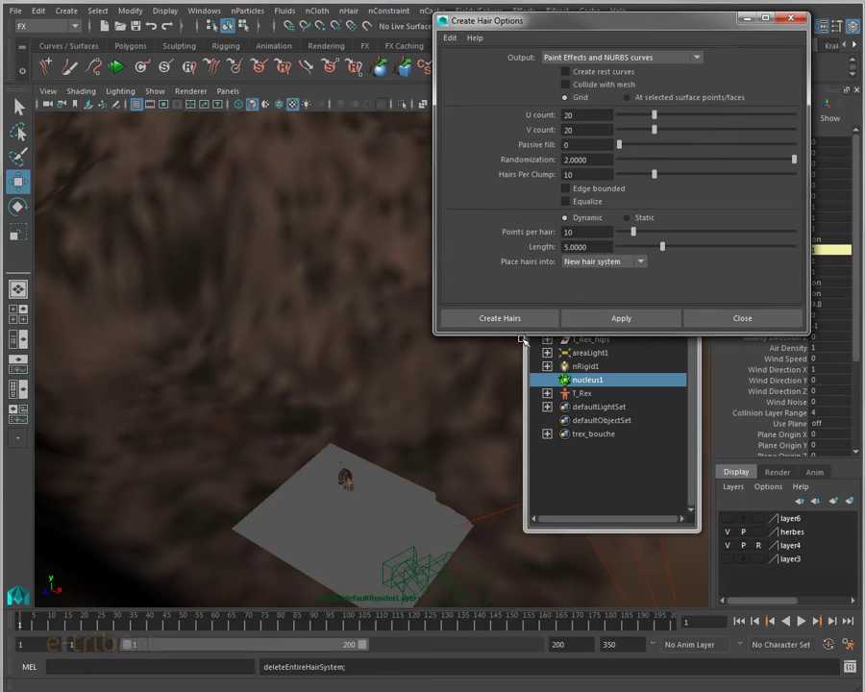
{"action": "left_click_drag", "start_coordinate": [524, 333], "coordinate": [527, 349]}
{"action": "double_click", "coordinate": [577, 248]}
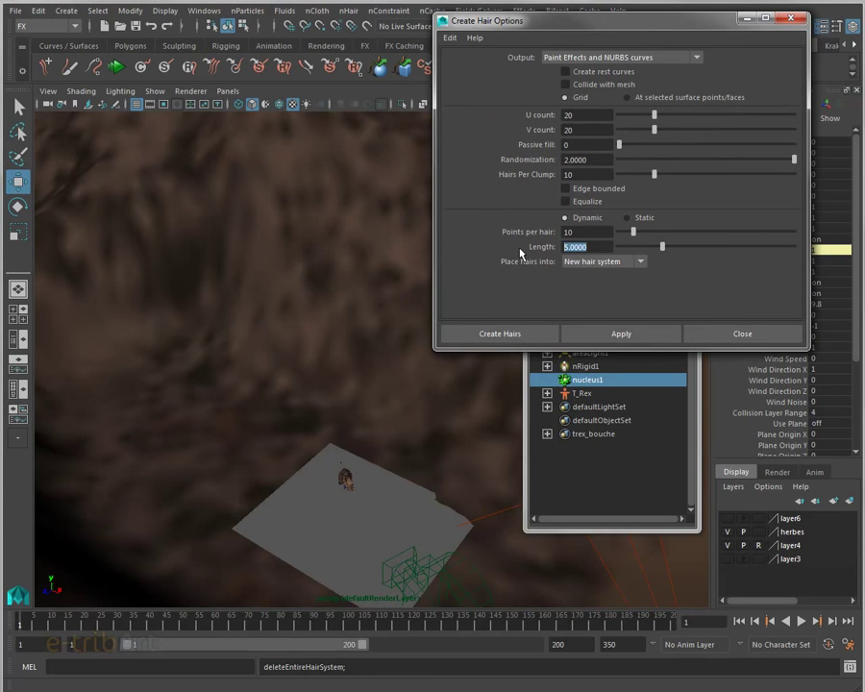
{"action": "type", "text": "0.5"}
{"action": "key", "text": "Return"}
{"action": "left_click", "coordinate": [533, 335]}
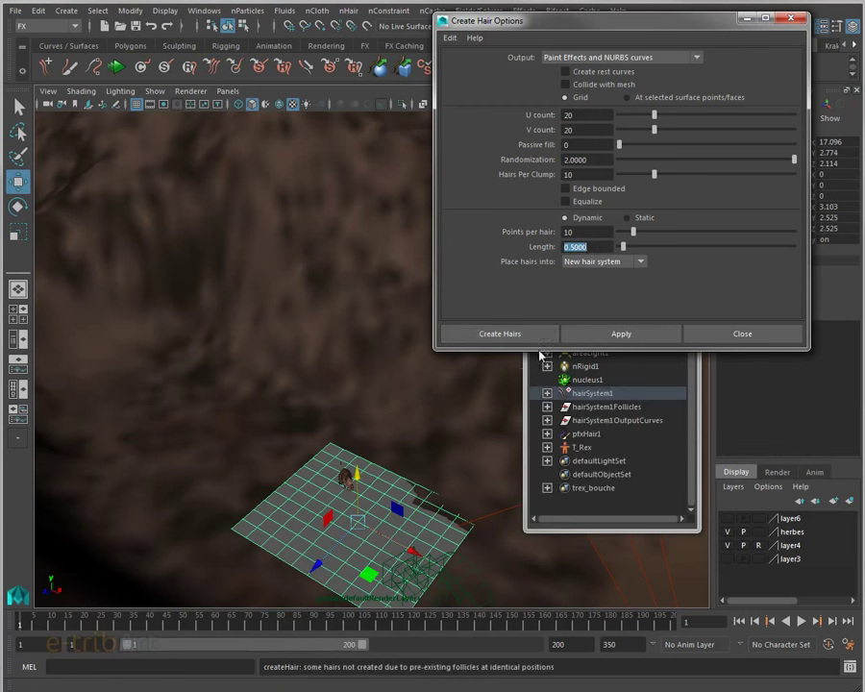
{"action": "mouse_move", "coordinate": [400, 532]}
{"action": "left_mouse_down", "text": "alt"}
{"action": "mouse_move", "coordinate": [368, 512]}
{"action": "mouse_move", "coordinate": [357, 540]}
{"action": "mouse_move", "coordinate": [385, 236]}
{"action": "mouse_move", "coordinate": [355, 316]}
{"action": "mouse_move", "coordinate": [406, 307]}
{"action": "mouse_move", "coordinate": [384, 355]}
{"action": "mouse_move", "coordinate": [323, 410]}
{"action": "mouse_move", "coordinate": [303, 382]}
{"action": "mouse_move", "coordinate": [312, 365]}
{"action": "mouse_move", "coordinate": [295, 394]}
{"action": "mouse_move", "coordinate": [349, 432]}
{"action": "mouse_move", "coordinate": [338, 395]}
{"action": "mouse_move", "coordinate": [369, 411]}
{"action": "mouse_move", "coordinate": [394, 467]}
{"action": "mouse_move", "coordinate": [276, 326]}
{"action": "left_mouse_up", "text": "alt"}
{"action": "scroll", "coordinate": [367, 511], "scroll_direction": "up", "scroll_amount": 3}
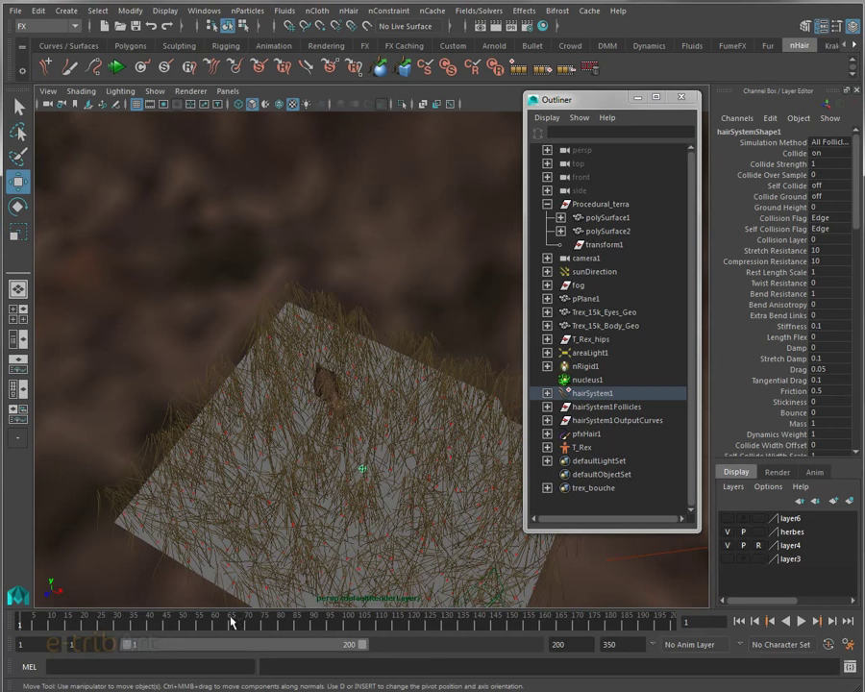
Select the hair nodes from nucleus1 to pfxHair1, then just hairSystem1 with its follicles and output curves
{"action": "mouse_move", "coordinate": [231, 538]}
{"action": "left_mouse_down", "text": "alt"}
{"action": "mouse_move", "coordinate": [243, 518]}
{"action": "mouse_move", "coordinate": [286, 526]}
{"action": "mouse_move", "coordinate": [335, 512]}
{"action": "mouse_move", "coordinate": [207, 529]}
{"action": "mouse_move", "coordinate": [233, 514]}
{"action": "mouse_move", "coordinate": [239, 480]}
{"action": "mouse_move", "coordinate": [279, 497]}
{"action": "left_mouse_up", "text": "alt"}
{"action": "left_click", "coordinate": [593, 394]}
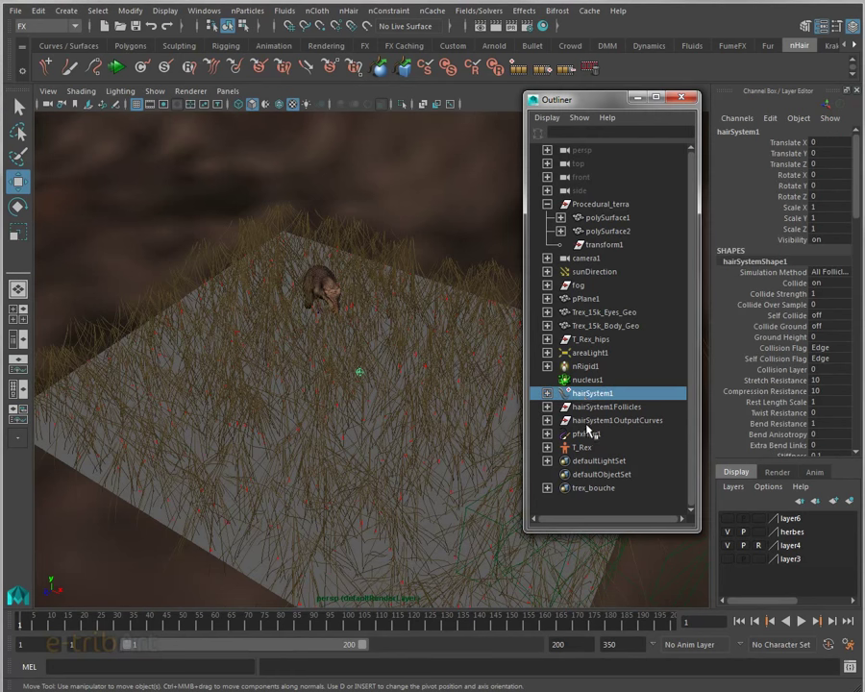
{"action": "left_click", "coordinate": [590, 383]}
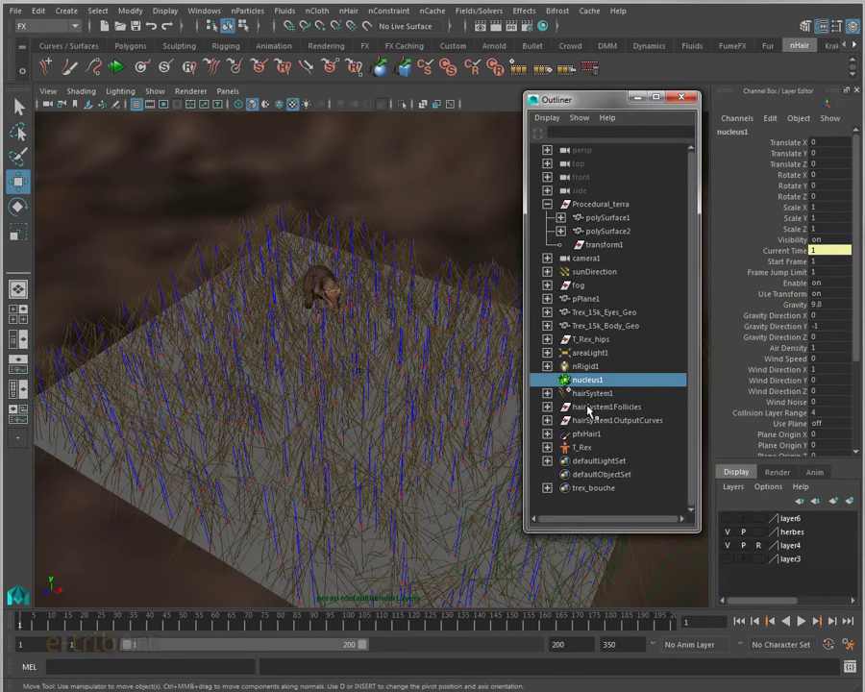
{"action": "left_click", "coordinate": [591, 434], "text": "shift"}
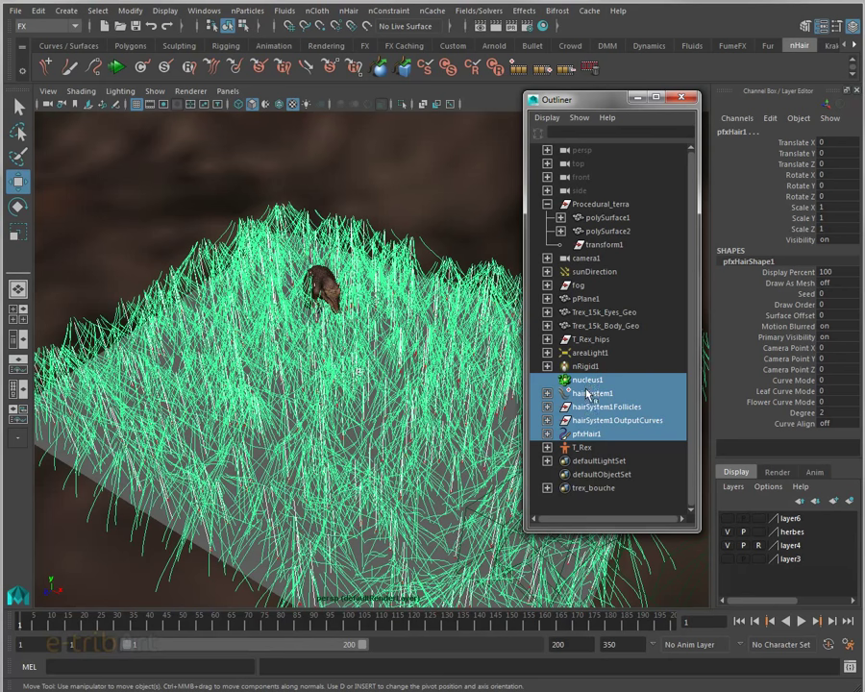
{"action": "left_click", "coordinate": [590, 395]}
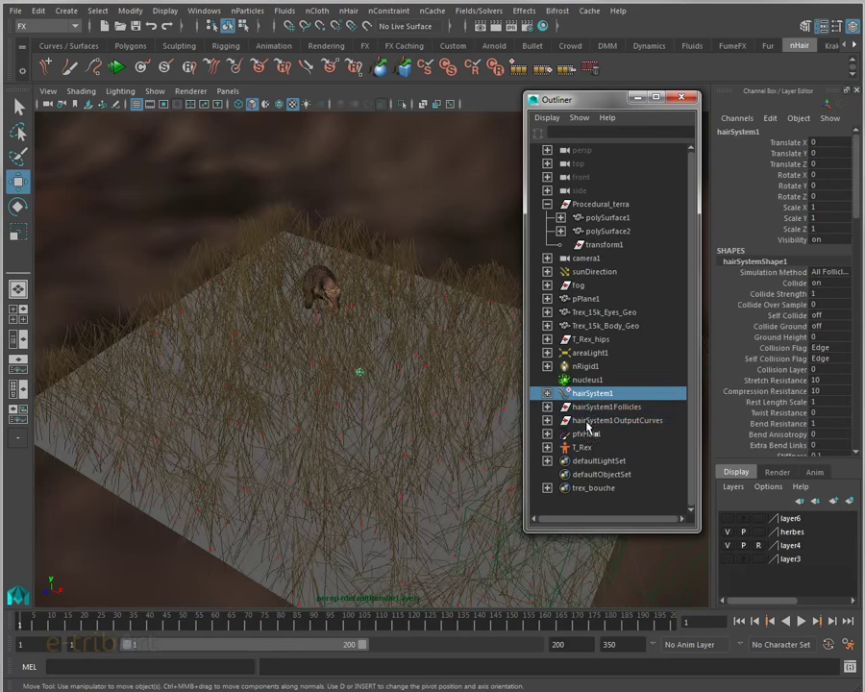
{"action": "left_click", "coordinate": [591, 420], "text": "shift"}
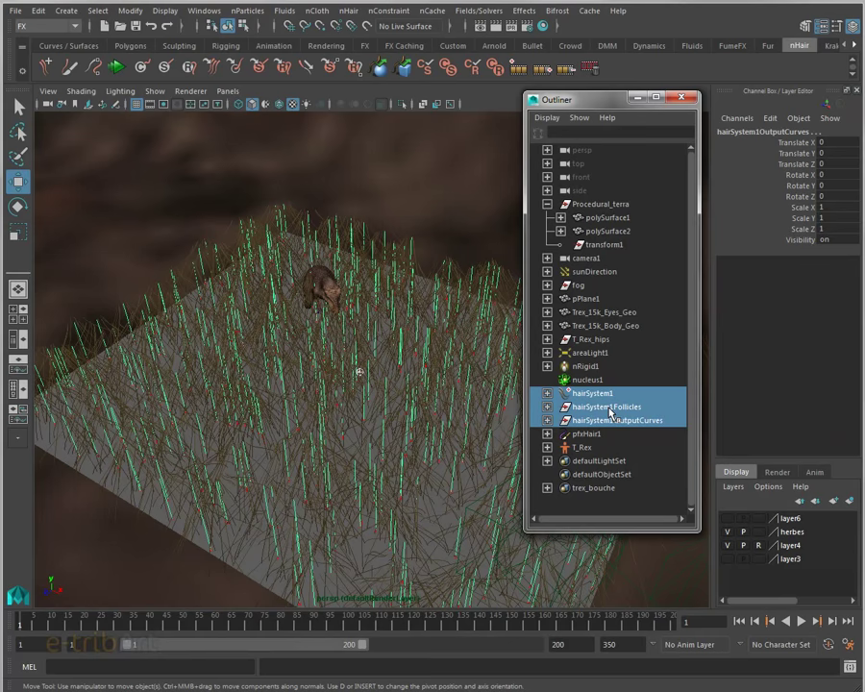
Switch between the hair follicles, output curves and hairSystem1 selections to compare them over the grass
{"action": "left_click", "coordinate": [607, 408]}
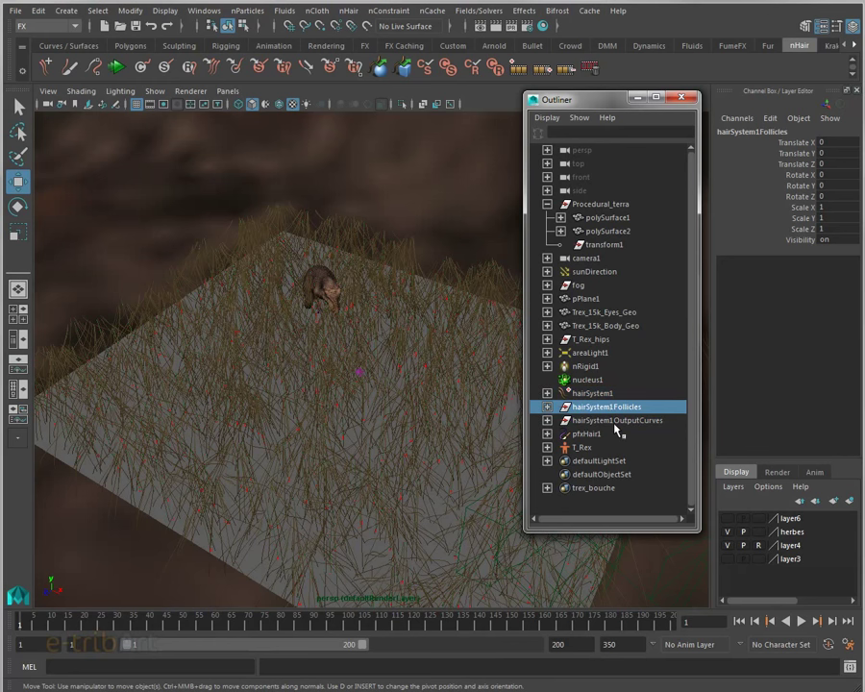
{"action": "left_click", "coordinate": [621, 424]}
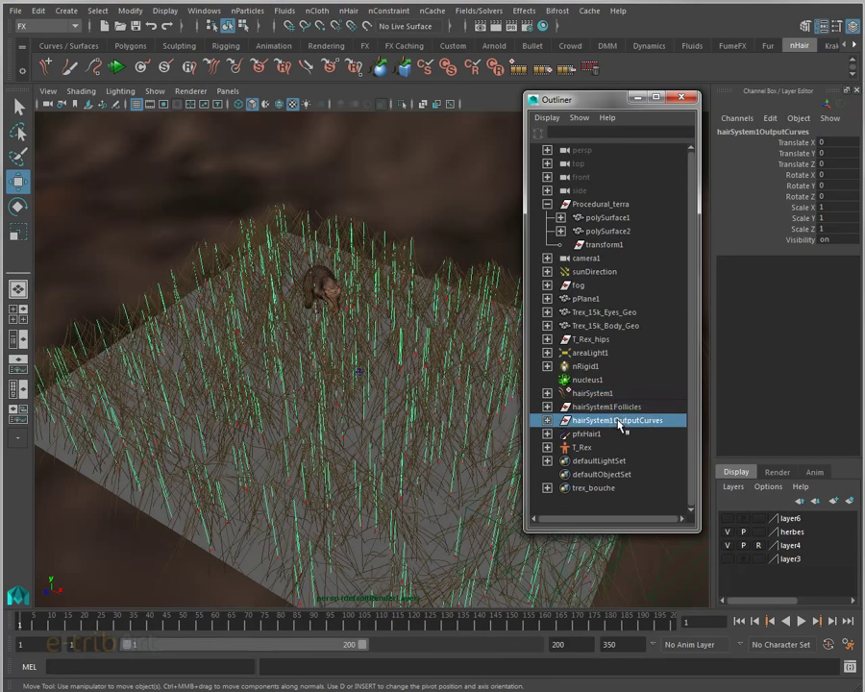
{"action": "left_click", "coordinate": [596, 407]}
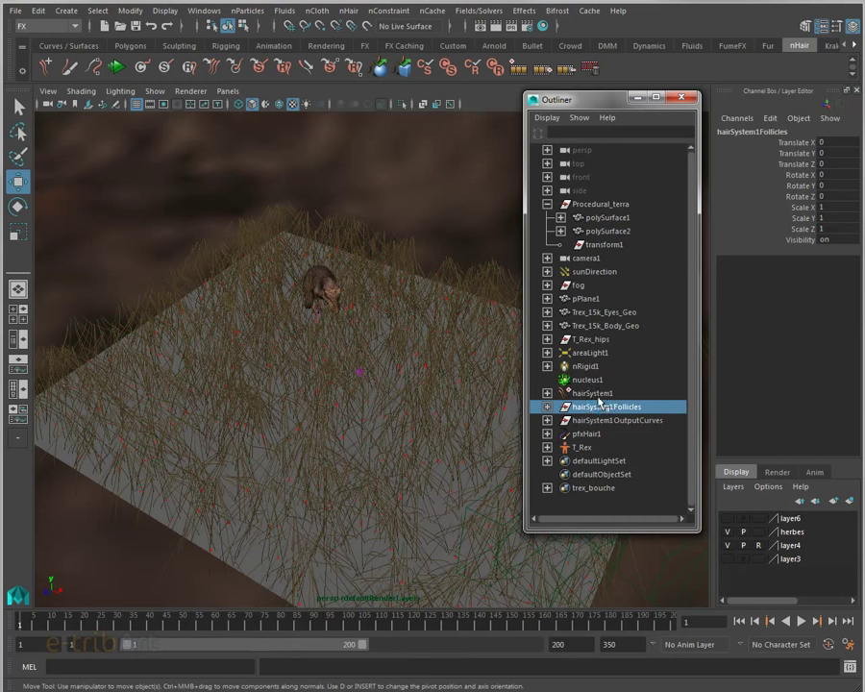
{"action": "left_click", "coordinate": [592, 393]}
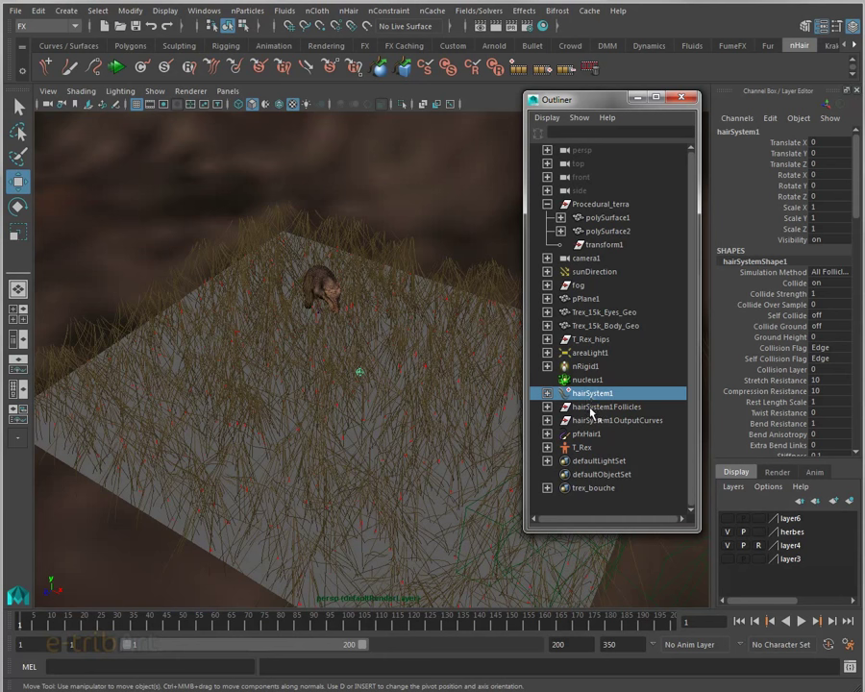
{"action": "left_click", "coordinate": [577, 408]}
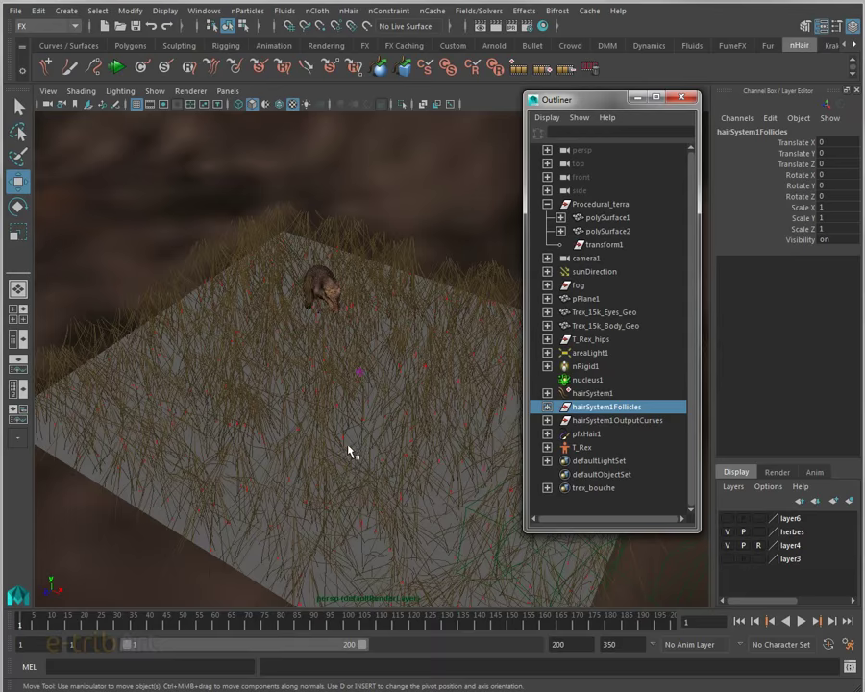
{"action": "left_click_drag", "start_coordinate": [334, 440], "coordinate": [356, 484], "text": "alt"}
{"action": "scroll", "coordinate": [346, 465], "scroll_direction": "up", "scroll_amount": 5}
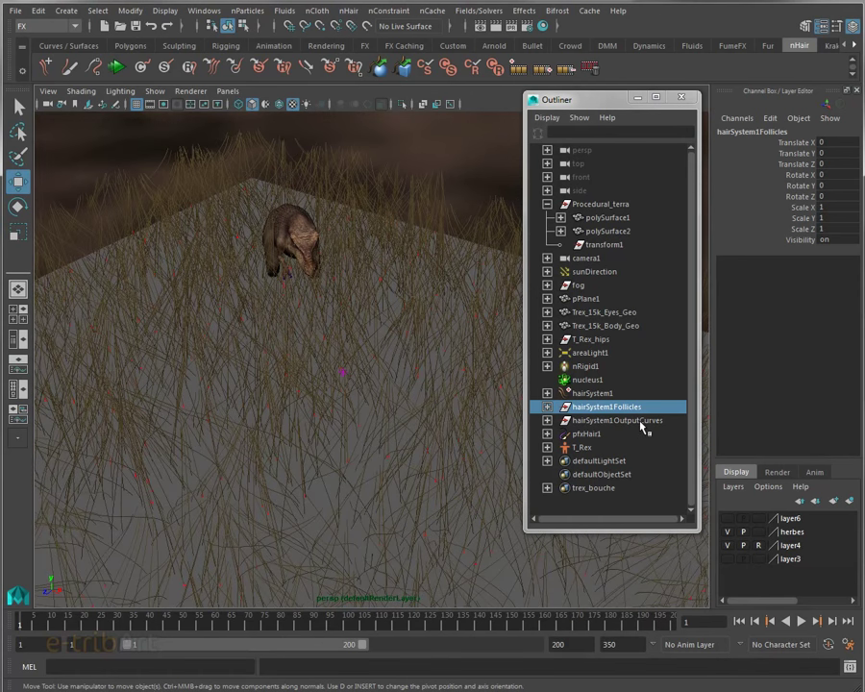
{"action": "left_click", "coordinate": [642, 421]}
{"action": "scroll", "coordinate": [426, 452], "scroll_direction": "down", "scroll_amount": 3}
Select pfxHair1, then expand hairSystem1 in the Outliner to reveal hairSystemShape1
{"action": "mouse_move", "coordinate": [426, 451]}
{"action": "left_mouse_down", "text": "alt"}
{"action": "mouse_move", "coordinate": [350, 436]}
{"action": "mouse_move", "coordinate": [402, 452]}
{"action": "mouse_move", "coordinate": [404, 464]}
{"action": "mouse_move", "coordinate": [407, 454]}
{"action": "mouse_move", "coordinate": [388, 468]}
{"action": "mouse_move", "coordinate": [286, 319]}
{"action": "left_mouse_up", "text": "alt"}
{"action": "left_click_drag", "start_coordinate": [225, 280], "coordinate": [274, 386], "text": "alt"}
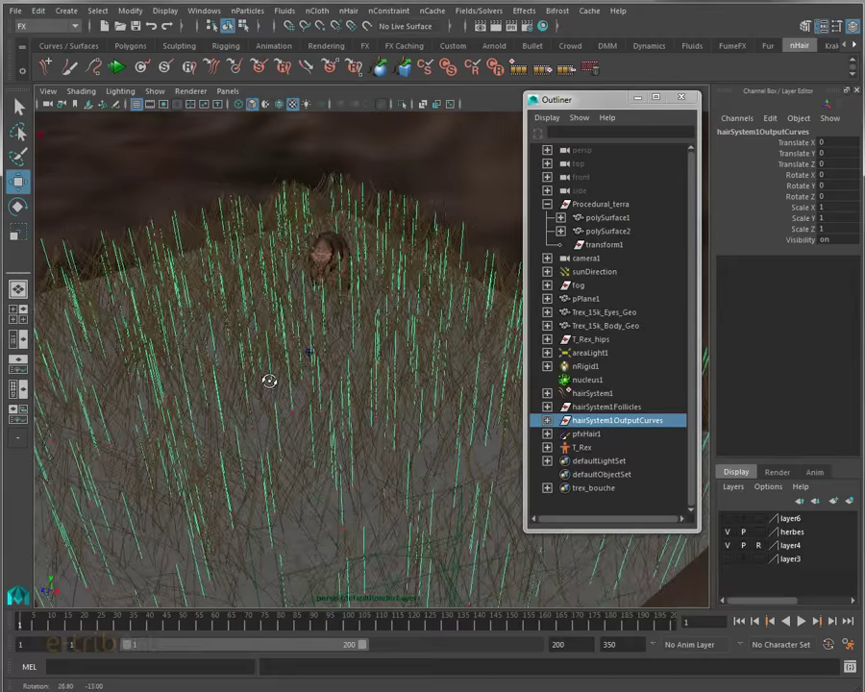
{"action": "left_click", "coordinate": [585, 436]}
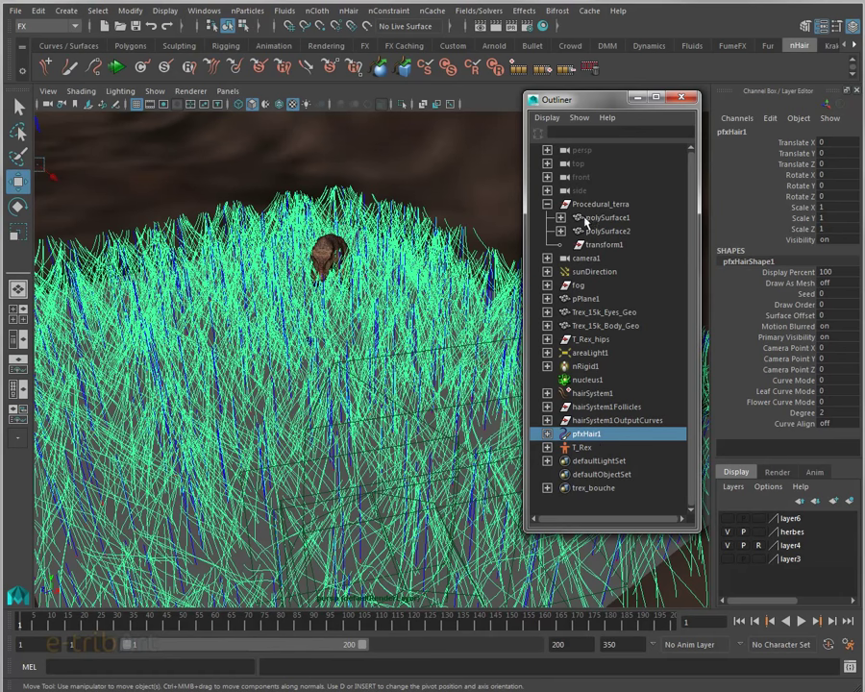
{"action": "left_click_drag", "start_coordinate": [594, 106], "coordinate": [610, 78]}
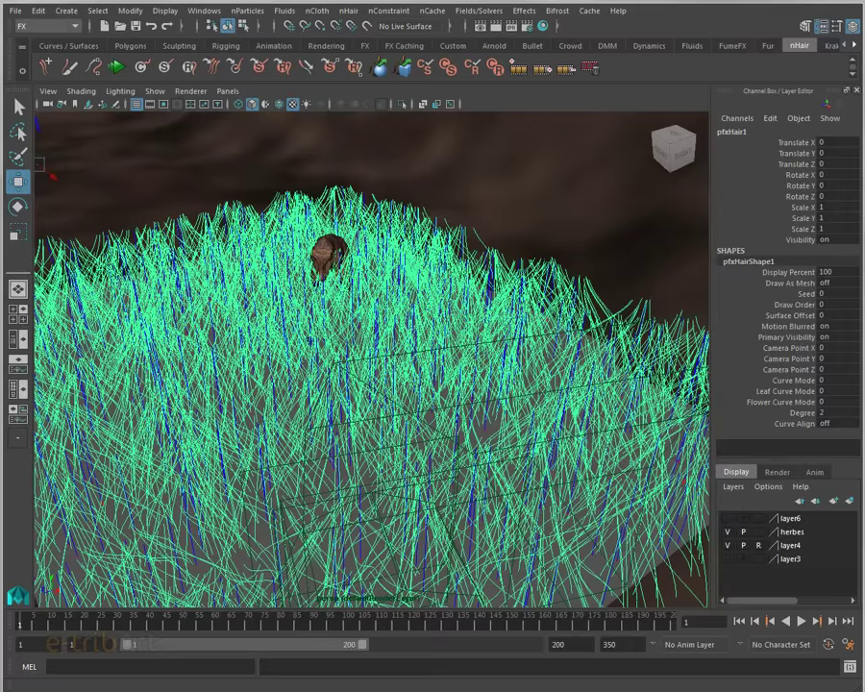
{"action": "left_click", "coordinate": [587, 366]}
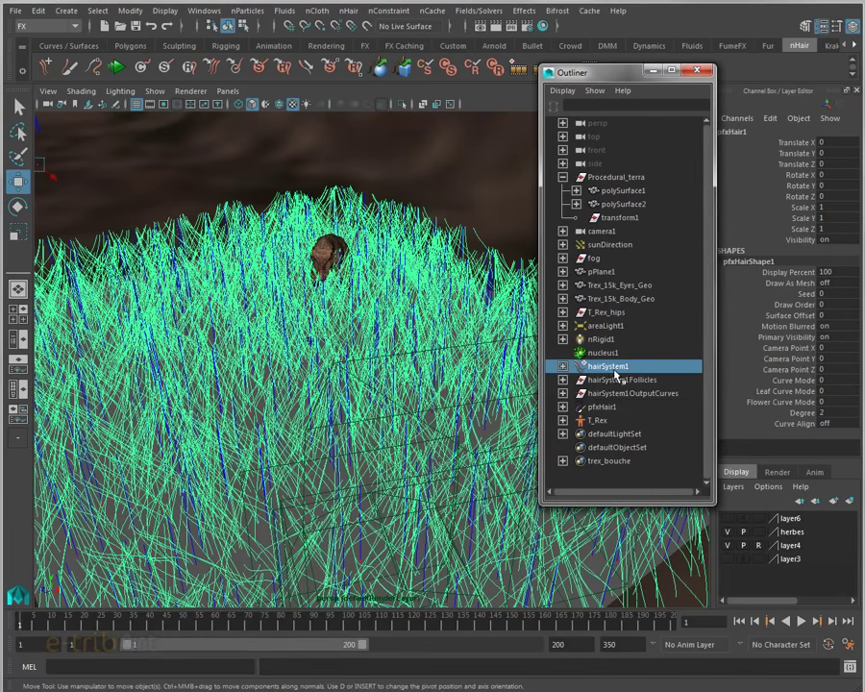
{"action": "left_click", "coordinate": [563, 367]}
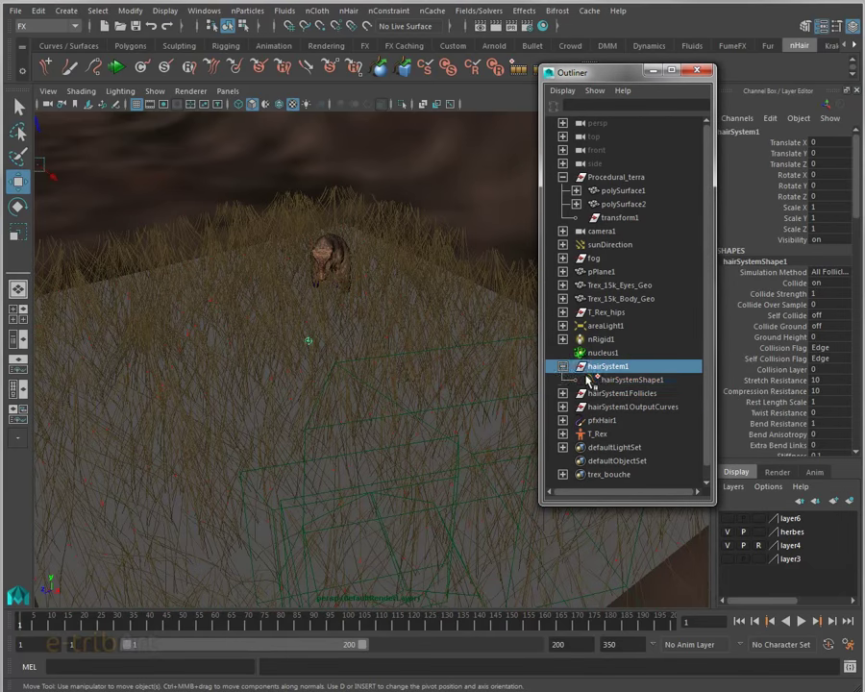
Open hairSystemShape1 in the Attribute Editor with Ctrl+A, close the Outliner and dock the editor on the right
{"action": "left_click", "coordinate": [606, 379]}
{"action": "left_click_drag", "start_coordinate": [609, 79], "coordinate": [632, 88]}
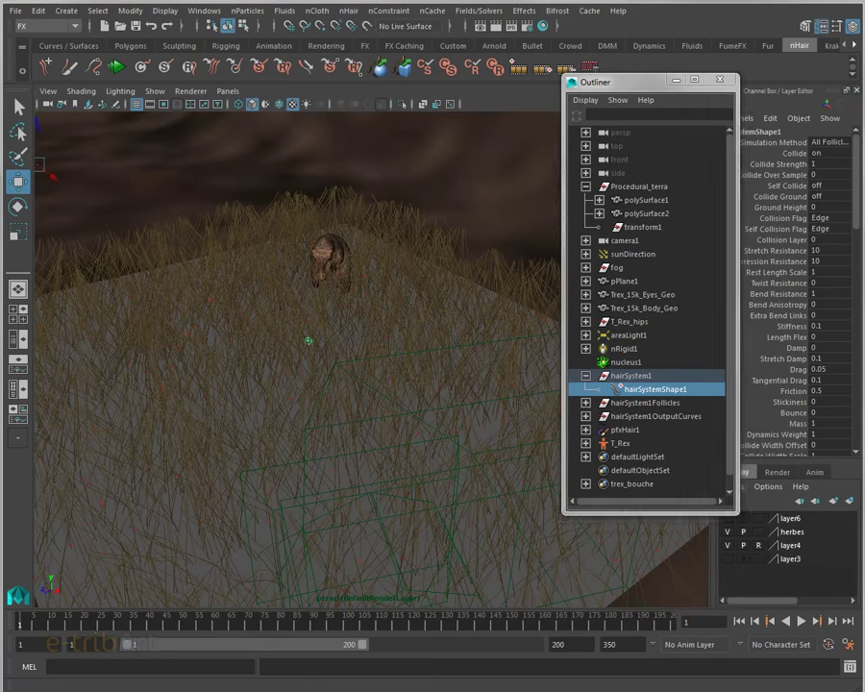
{"action": "key", "text": "ctrl+a"}
{"action": "mouse_move", "coordinate": [721, 113]}
{"action": "left_mouse_down"}
{"action": "mouse_move", "coordinate": [658, 117]}
{"action": "mouse_move", "coordinate": [672, 117]}
{"action": "left_mouse_up"}
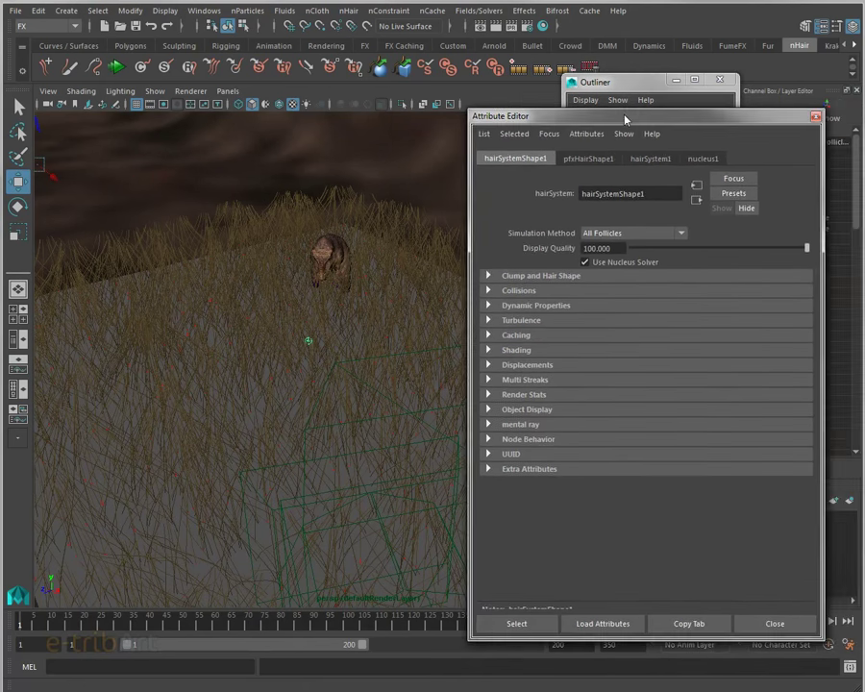
{"action": "left_click", "coordinate": [663, 76]}
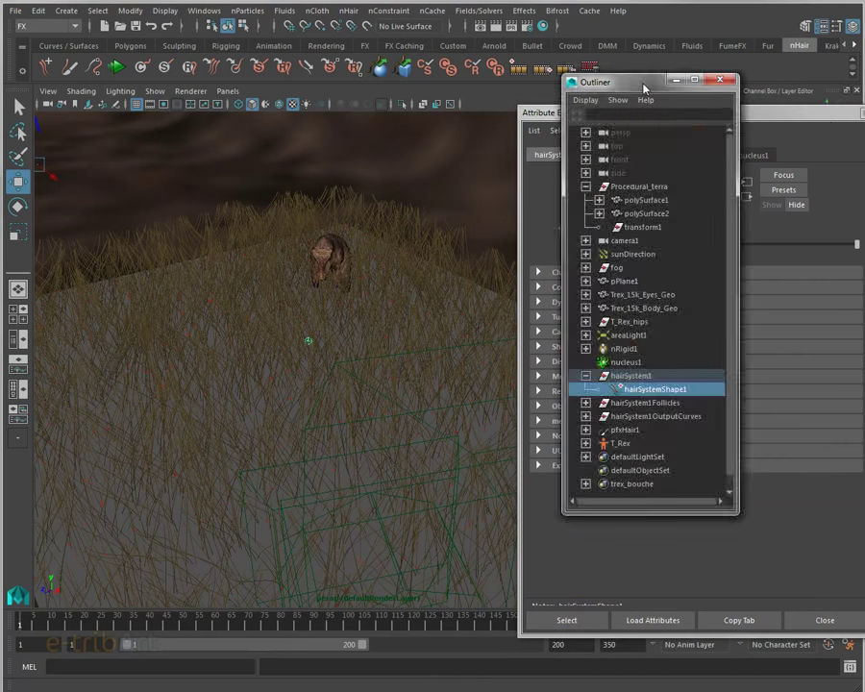
{"action": "left_click", "coordinate": [736, 80]}
{"action": "left_click_drag", "start_coordinate": [743, 112], "coordinate": [798, 112]}
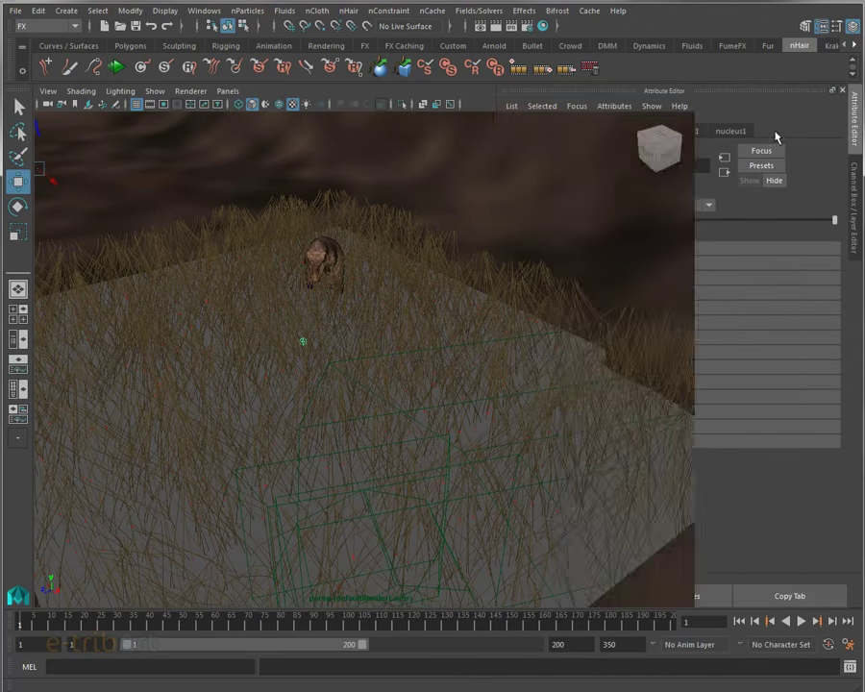
Glance at the pfxHairShape1 attributes, then return to the hairSystemShape1 tab
{"action": "mouse_move", "coordinate": [438, 414]}
{"action": "left_mouse_down", "text": "alt"}
{"action": "mouse_move", "coordinate": [400, 438]}
{"action": "mouse_move", "coordinate": [415, 441]}
{"action": "mouse_move", "coordinate": [431, 417]}
{"action": "mouse_move", "coordinate": [392, 431]}
{"action": "left_mouse_up", "text": "alt"}
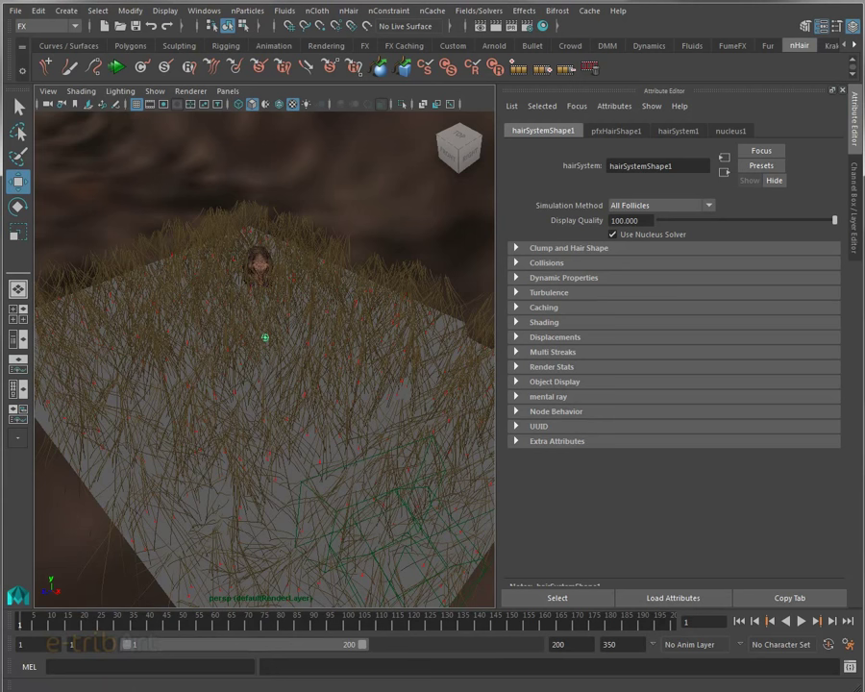
{"action": "left_click", "coordinate": [616, 131]}
{"action": "left_click", "coordinate": [600, 131]}
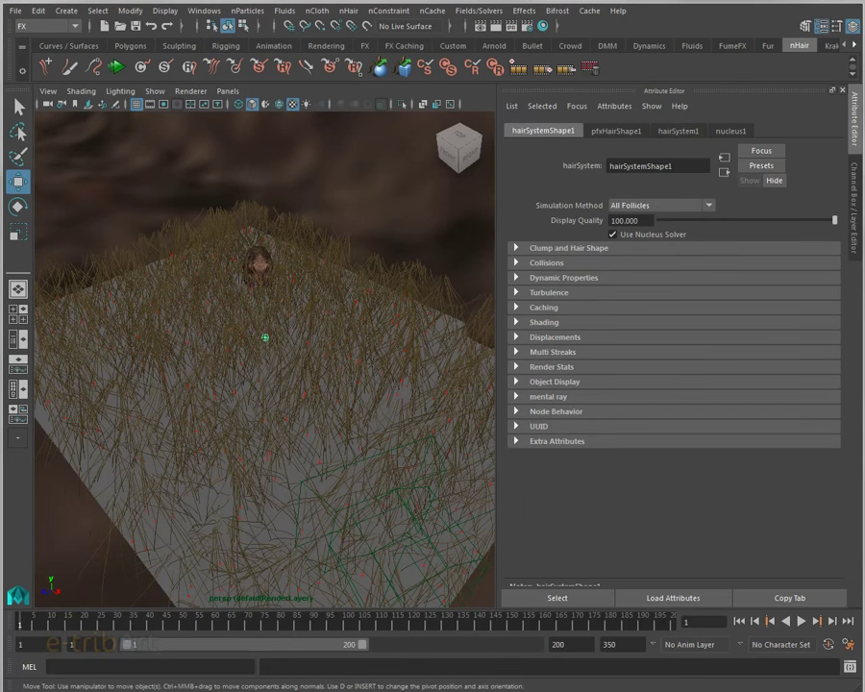
Set the grass Hair Color under Shading to a muted green (H 120, S 0.346, V 0.519)
{"action": "left_click", "coordinate": [564, 366]}
{"action": "left_click", "coordinate": [564, 368]}
{"action": "left_click", "coordinate": [564, 324]}
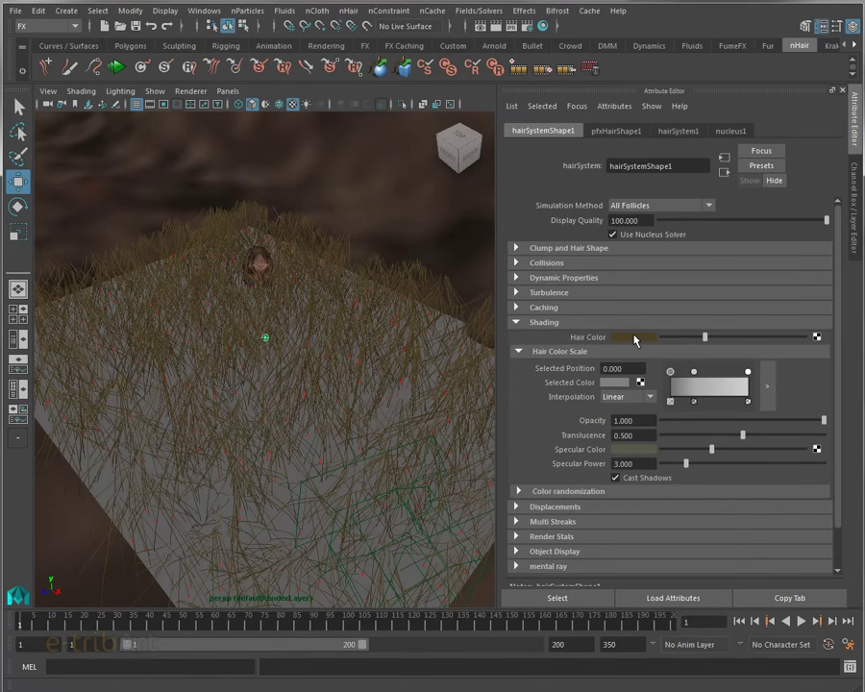
{"action": "left_click", "coordinate": [626, 337]}
{"action": "left_click", "coordinate": [610, 316]}
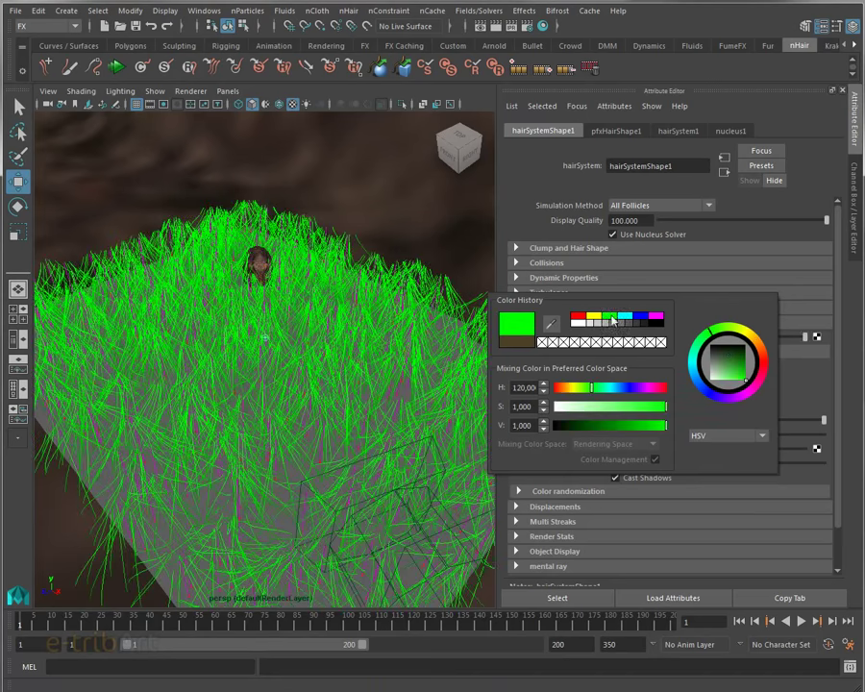
{"action": "mouse_move", "coordinate": [620, 423]}
{"action": "left_mouse_down"}
{"action": "mouse_move", "coordinate": [607, 426]}
{"action": "mouse_move", "coordinate": [623, 413]}
{"action": "mouse_move", "coordinate": [596, 414]}
{"action": "mouse_move", "coordinate": [594, 393]}
{"action": "mouse_move", "coordinate": [614, 424]}
{"action": "left_mouse_up"}
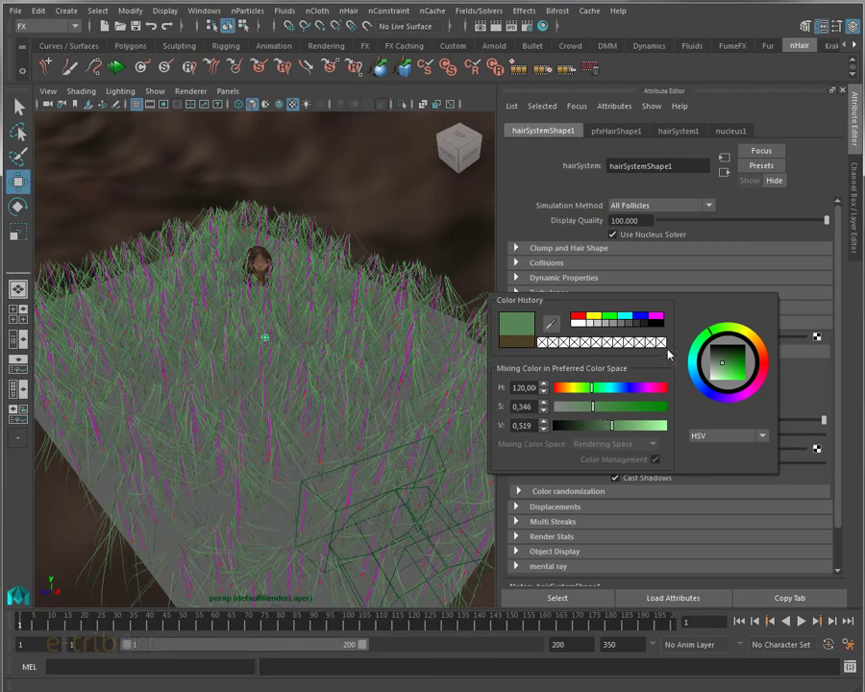
{"action": "left_click_drag", "start_coordinate": [419, 407], "coordinate": [396, 384], "text": "alt"}
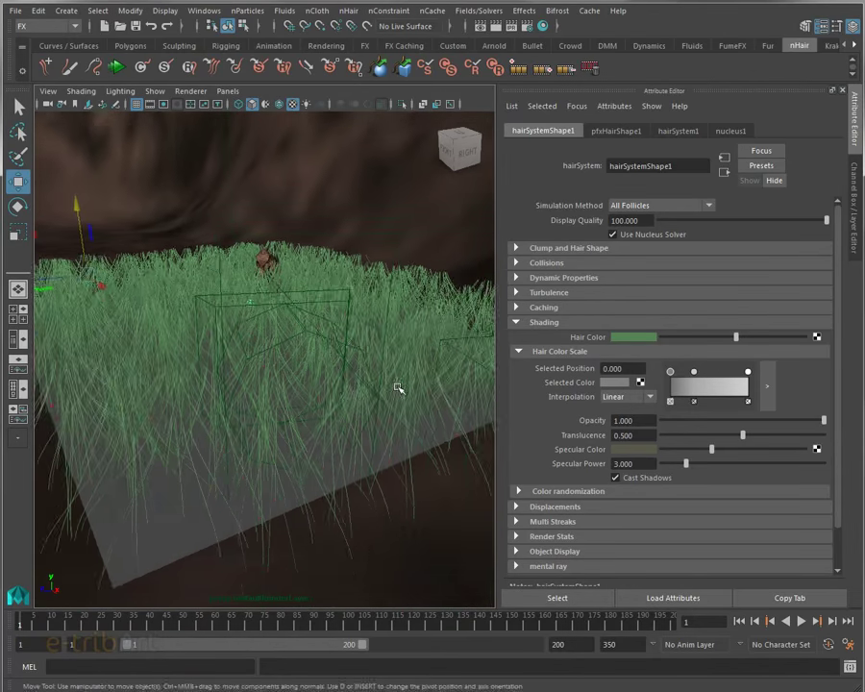
{"action": "right_click_drag", "start_coordinate": [396, 384], "coordinate": [424, 400], "text": "alt"}
{"action": "mouse_move", "coordinate": [380, 410]}
{"action": "left_mouse_down", "text": "alt"}
{"action": "mouse_move", "coordinate": [366, 404]}
{"action": "mouse_move", "coordinate": [502, 411]}
{"action": "left_mouse_up", "text": "alt"}
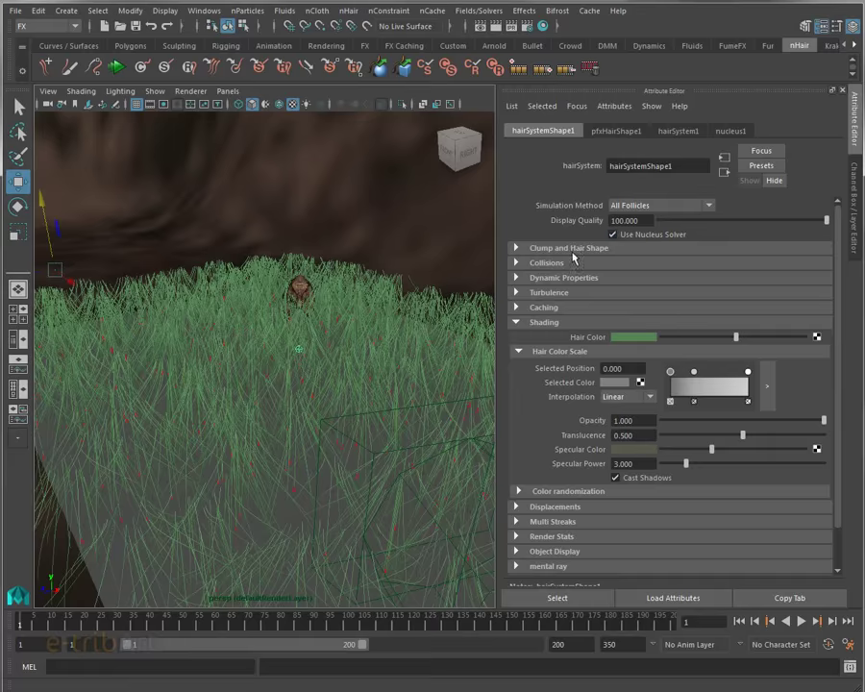
{"action": "left_click", "coordinate": [518, 324]}
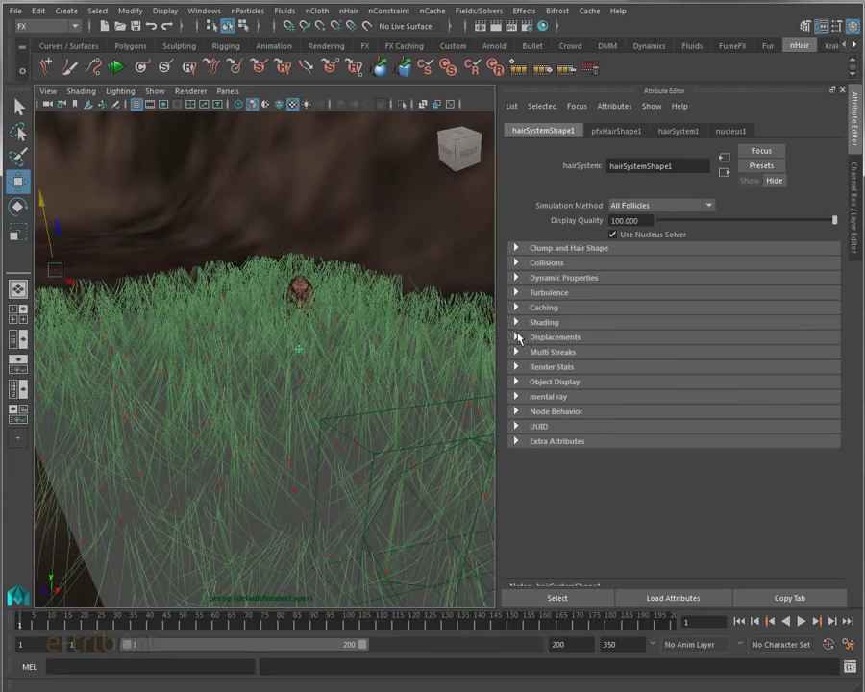
{"action": "left_click", "coordinate": [518, 248]}
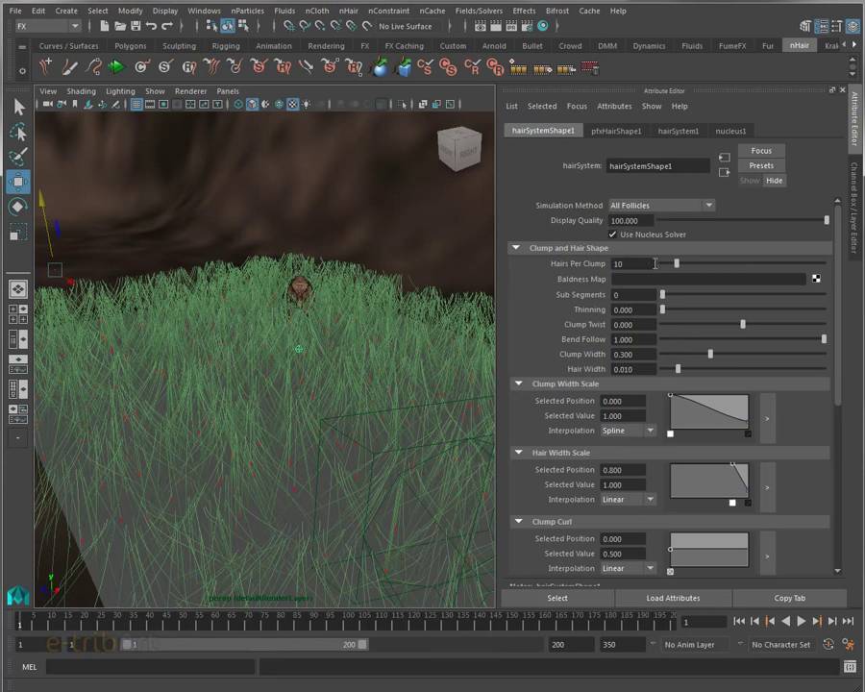
{"action": "mouse_move", "coordinate": [675, 268]}
{"action": "left_mouse_down"}
{"action": "mouse_move", "coordinate": [685, 265]}
{"action": "mouse_move", "coordinate": [662, 271]}
{"action": "left_mouse_up"}
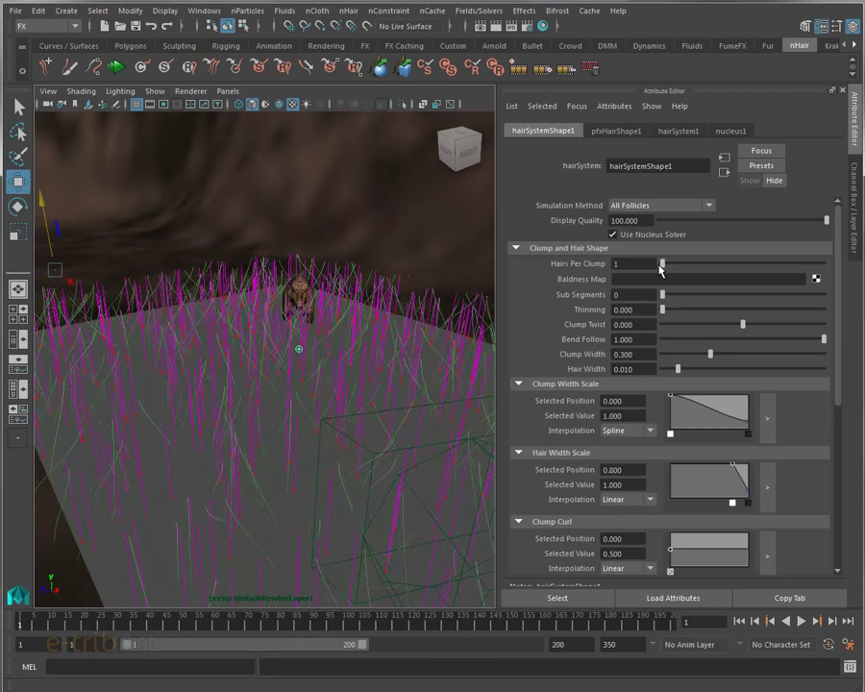
{"action": "left_click_drag", "start_coordinate": [390, 365], "coordinate": [377, 380], "text": "alt"}
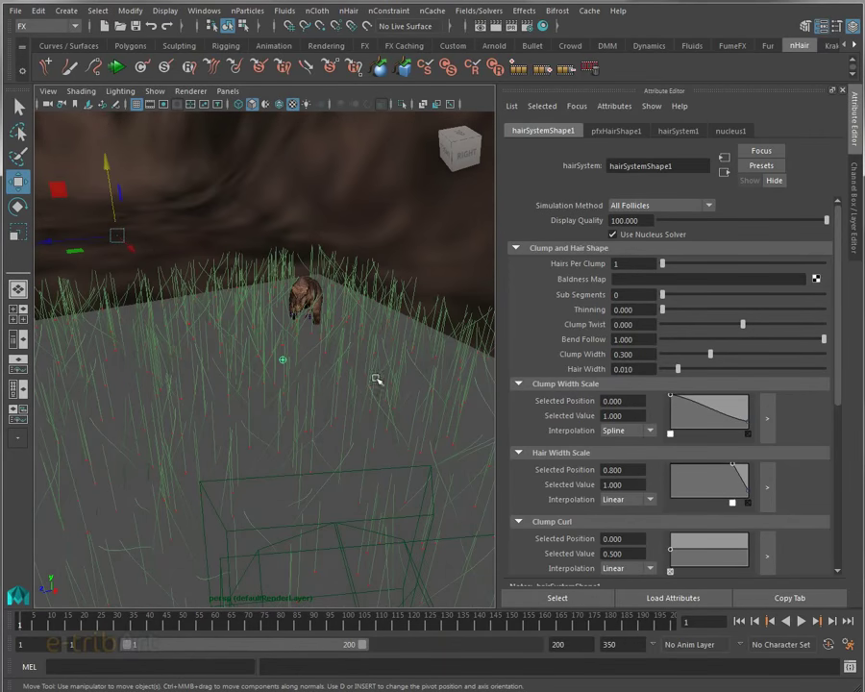
{"action": "left_click_drag", "start_coordinate": [664, 268], "coordinate": [678, 272]}
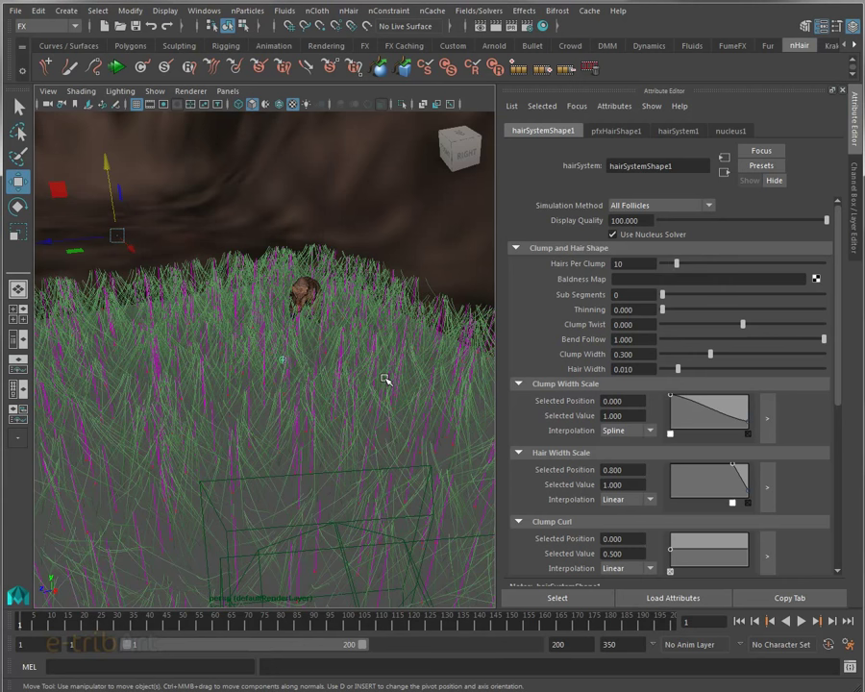
{"action": "left_click_drag", "start_coordinate": [301, 392], "coordinate": [327, 406], "text": "alt"}
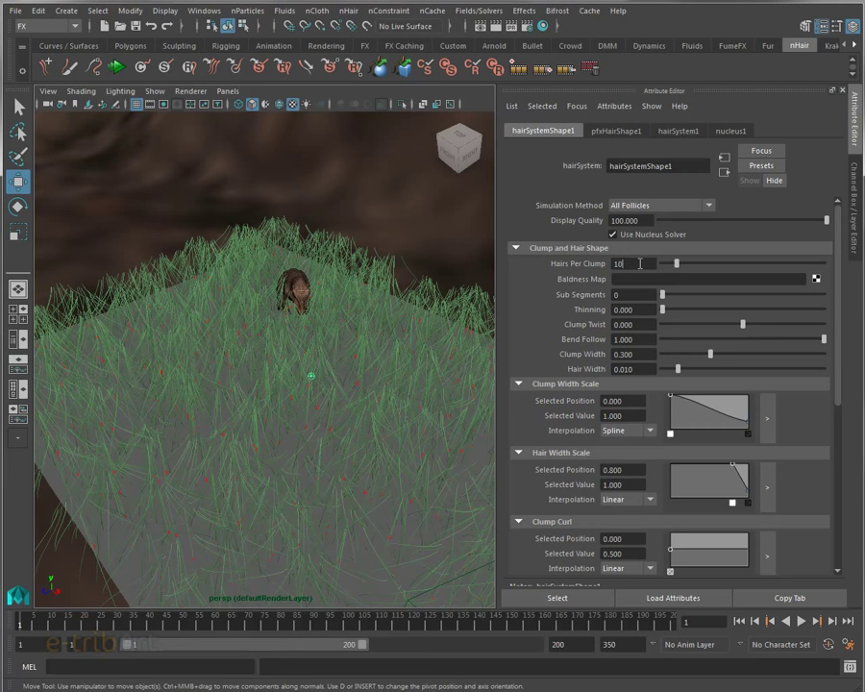
{"action": "left_click_drag", "start_coordinate": [357, 313], "coordinate": [243, 332], "text": "alt"}
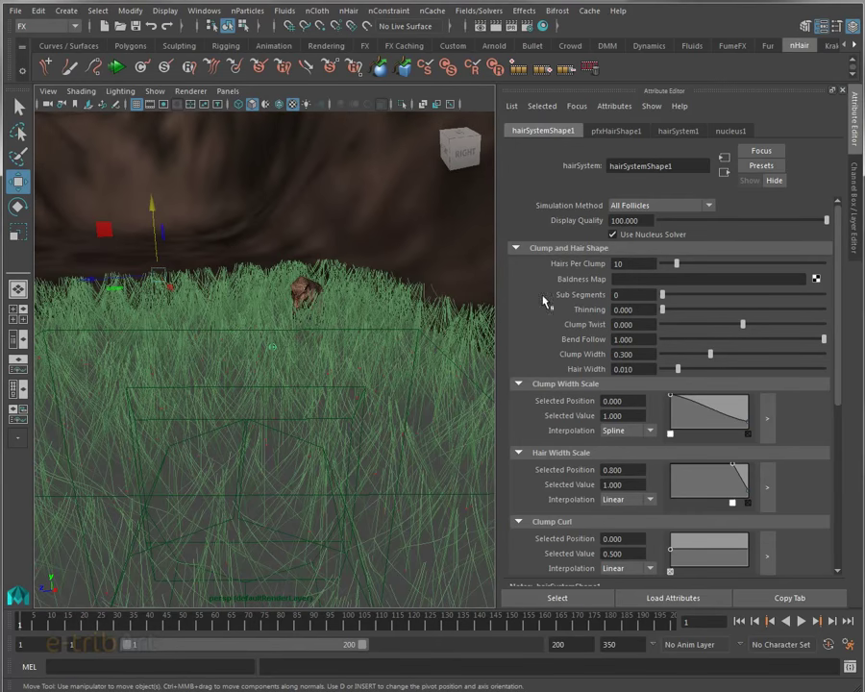
{"action": "left_click_drag", "start_coordinate": [306, 363], "coordinate": [313, 404], "text": "alt"}
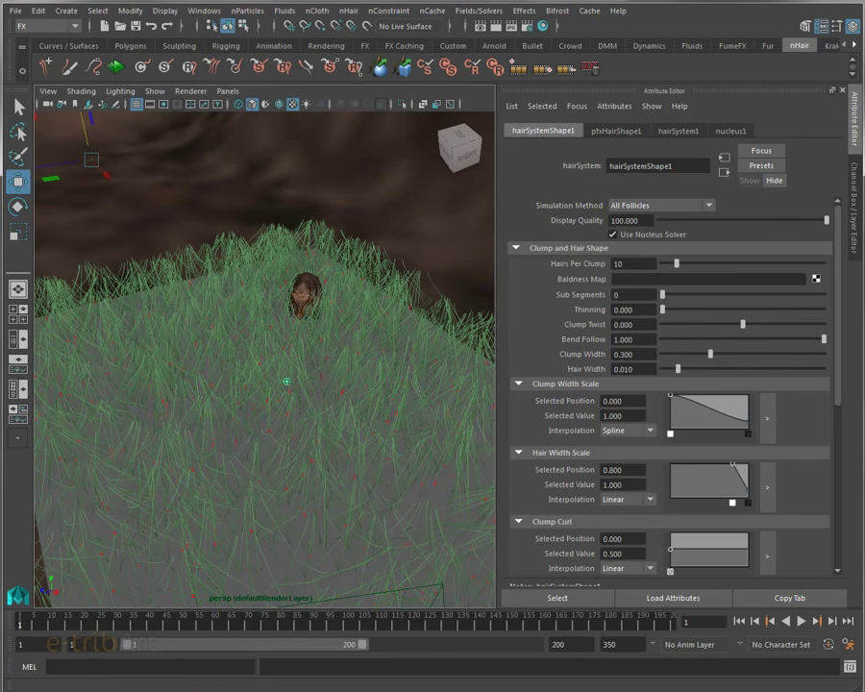
Move the grass ground plane along Y to a Translate Y of about 2.740
{"action": "left_click", "coordinate": [286, 382]}
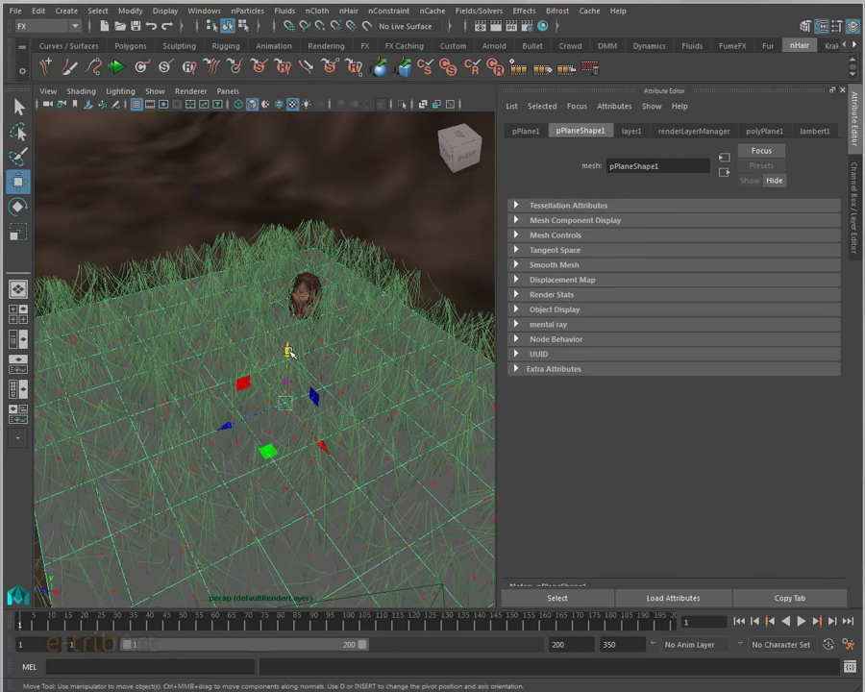
{"action": "left_click_drag", "start_coordinate": [287, 353], "coordinate": [289, 359]}
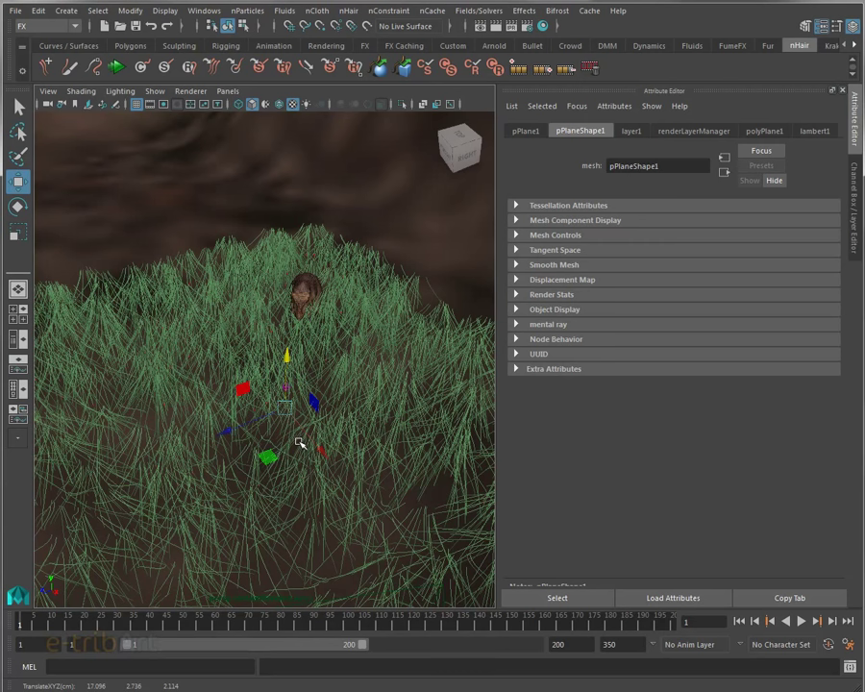
{"action": "mouse_move", "coordinate": [288, 442]}
{"action": "left_mouse_down", "text": "alt"}
{"action": "mouse_move", "coordinate": [279, 320]}
{"action": "mouse_move", "coordinate": [310, 314]}
{"action": "left_mouse_up", "text": "alt"}
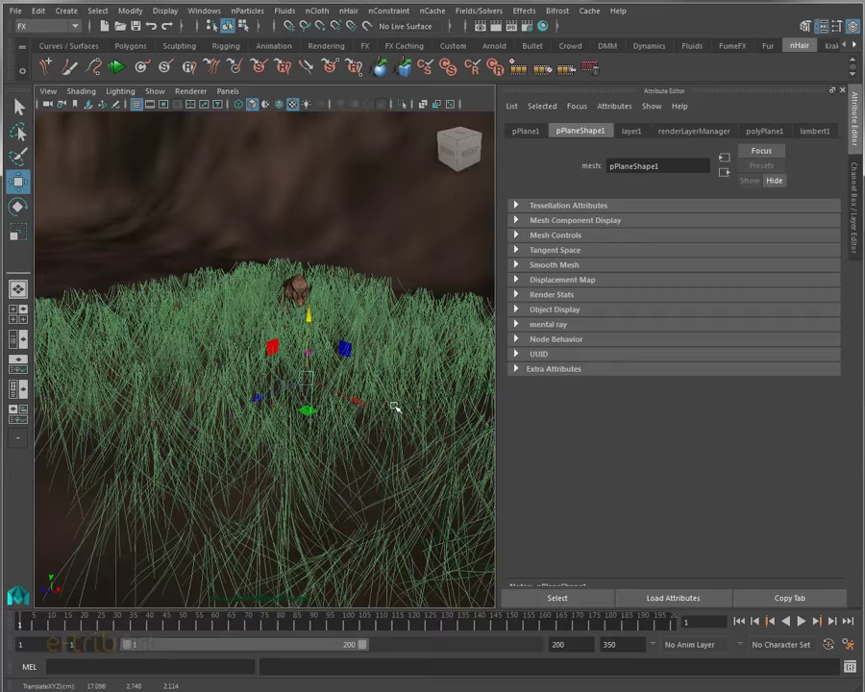
{"action": "mouse_move", "coordinate": [373, 419]}
{"action": "left_mouse_down", "text": "alt"}
{"action": "mouse_move", "coordinate": [329, 444]}
{"action": "mouse_move", "coordinate": [378, 419]}
{"action": "mouse_move", "coordinate": [358, 411]}
{"action": "mouse_move", "coordinate": [350, 419]}
{"action": "mouse_move", "coordinate": [249, 279]}
{"action": "left_mouse_up", "text": "alt"}
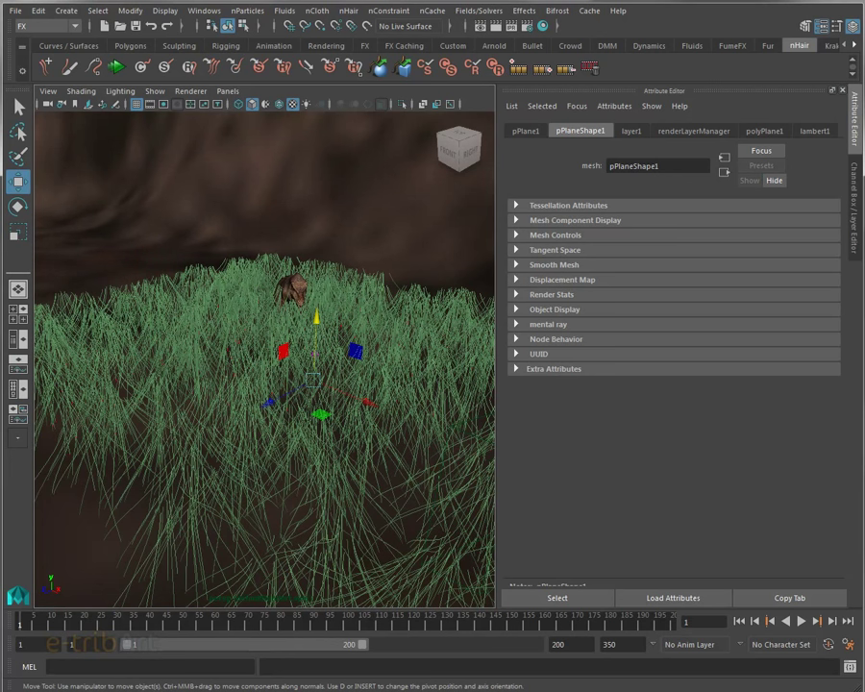
Select the grass and raise the hair system's Sub Segments to 6
{"action": "left_click", "coordinate": [249, 279]}
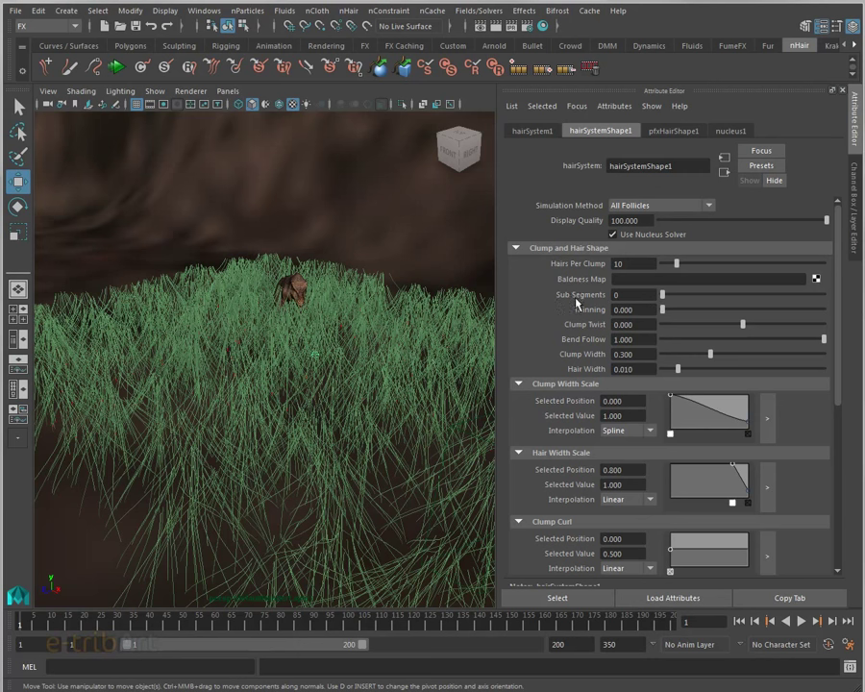
{"action": "left_click_drag", "start_coordinate": [666, 298], "coordinate": [728, 301]}
{"action": "mouse_move", "coordinate": [342, 381]}
{"action": "left_mouse_down", "text": "alt"}
{"action": "mouse_move", "coordinate": [271, 405]}
{"action": "mouse_move", "coordinate": [247, 401]}
{"action": "mouse_move", "coordinate": [289, 406]}
{"action": "left_mouse_up", "text": "alt"}
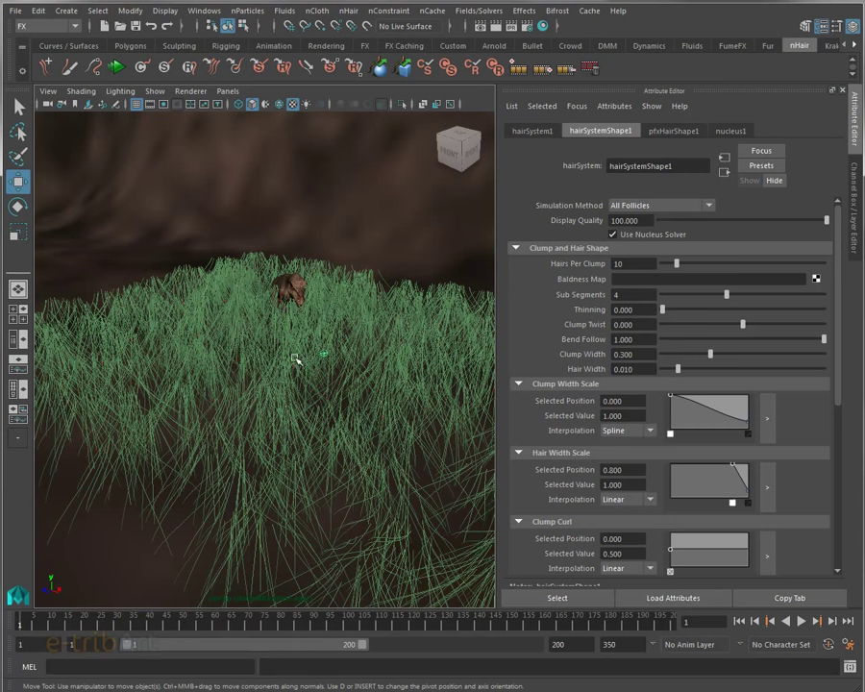
{"action": "left_click", "coordinate": [744, 294]}
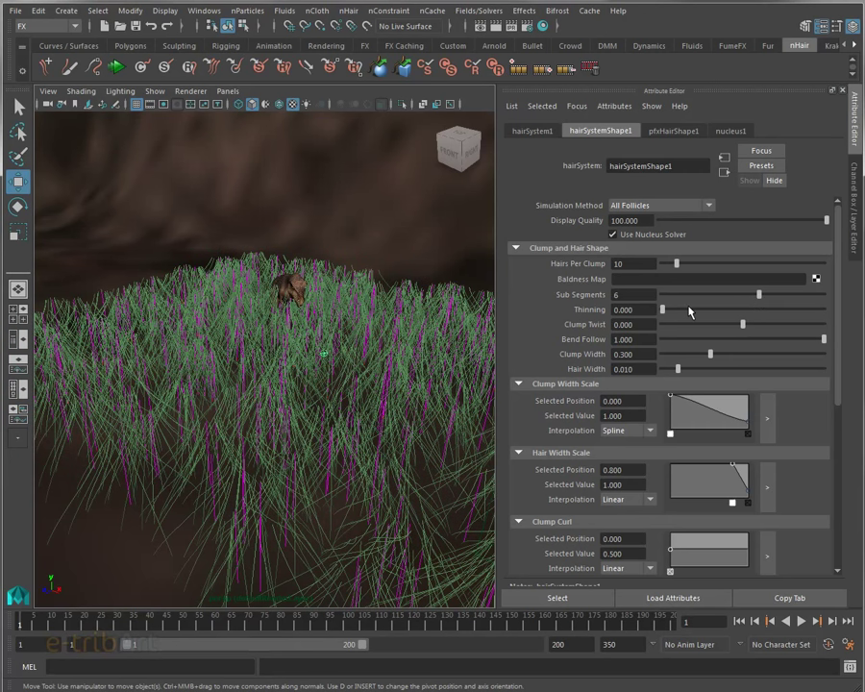
{"action": "mouse_move", "coordinate": [411, 383]}
{"action": "left_mouse_down", "text": "alt"}
{"action": "mouse_move", "coordinate": [353, 385]}
{"action": "mouse_move", "coordinate": [384, 375]}
{"action": "left_mouse_up", "text": "alt"}
{"action": "right_click_drag", "start_coordinate": [388, 377], "coordinate": [334, 381], "text": "alt"}
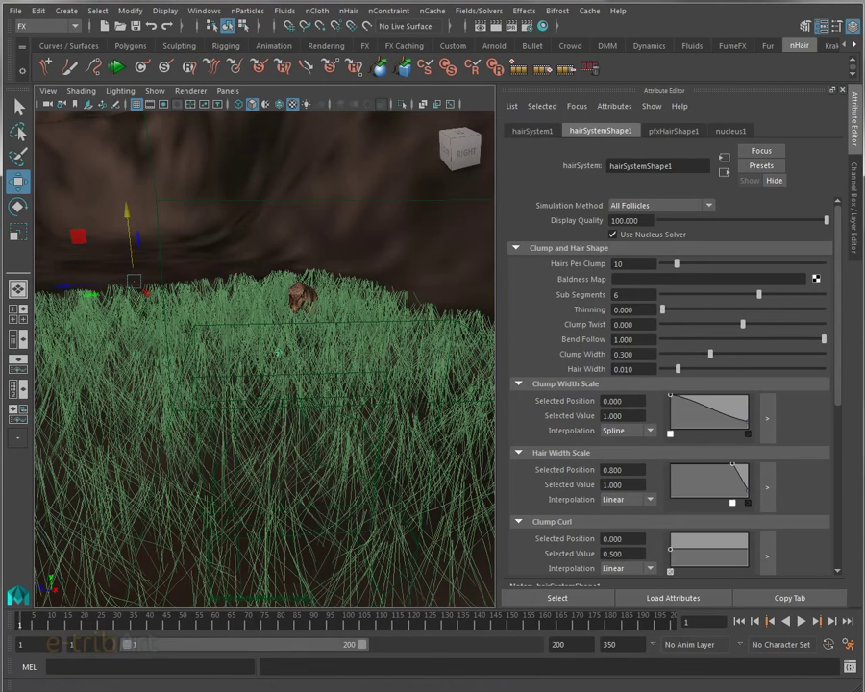
Set Clump Width 0.257, Thinning 0.186 and Clump Twist -0.249 on the grass
{"action": "left_click_drag", "start_coordinate": [710, 354], "coordinate": [704, 355]}
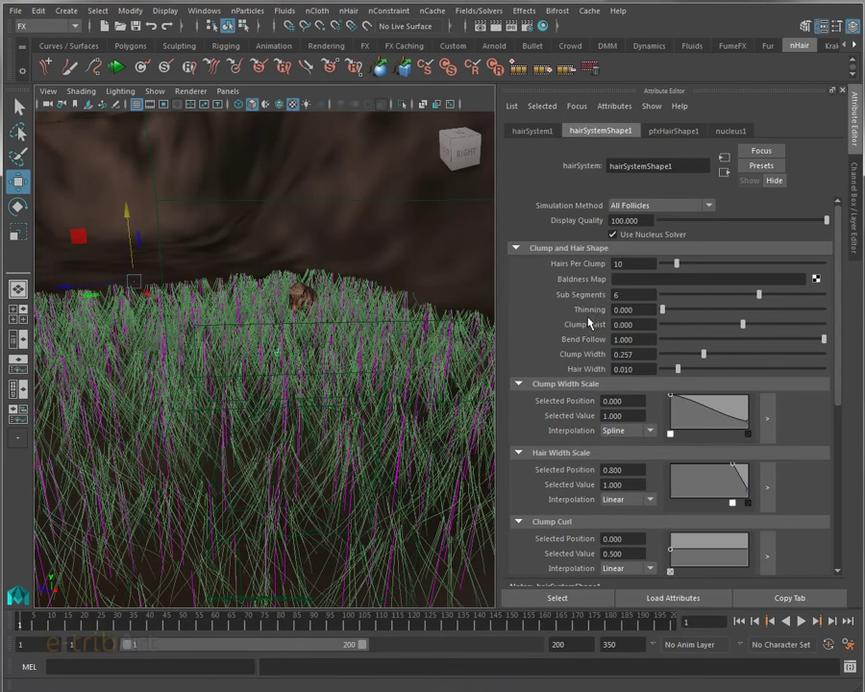
{"action": "mouse_move", "coordinate": [662, 310]}
{"action": "left_mouse_down"}
{"action": "mouse_move", "coordinate": [702, 311]}
{"action": "mouse_move", "coordinate": [692, 312]}
{"action": "left_mouse_up"}
{"action": "mouse_move", "coordinate": [415, 432]}
{"action": "left_mouse_down", "text": "alt"}
{"action": "mouse_move", "coordinate": [385, 429]}
{"action": "mouse_move", "coordinate": [388, 434]}
{"action": "left_mouse_up", "text": "alt"}
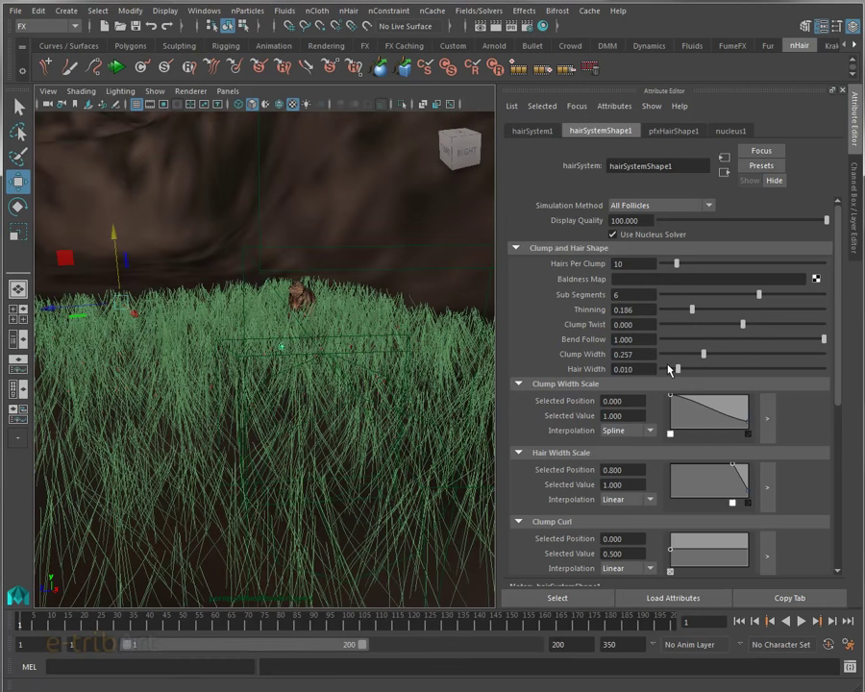
{"action": "mouse_move", "coordinate": [743, 326]}
{"action": "left_mouse_down"}
{"action": "mouse_move", "coordinate": [764, 327]}
{"action": "mouse_move", "coordinate": [706, 333]}
{"action": "mouse_move", "coordinate": [731, 334]}
{"action": "mouse_move", "coordinate": [723, 338]}
{"action": "left_mouse_up"}
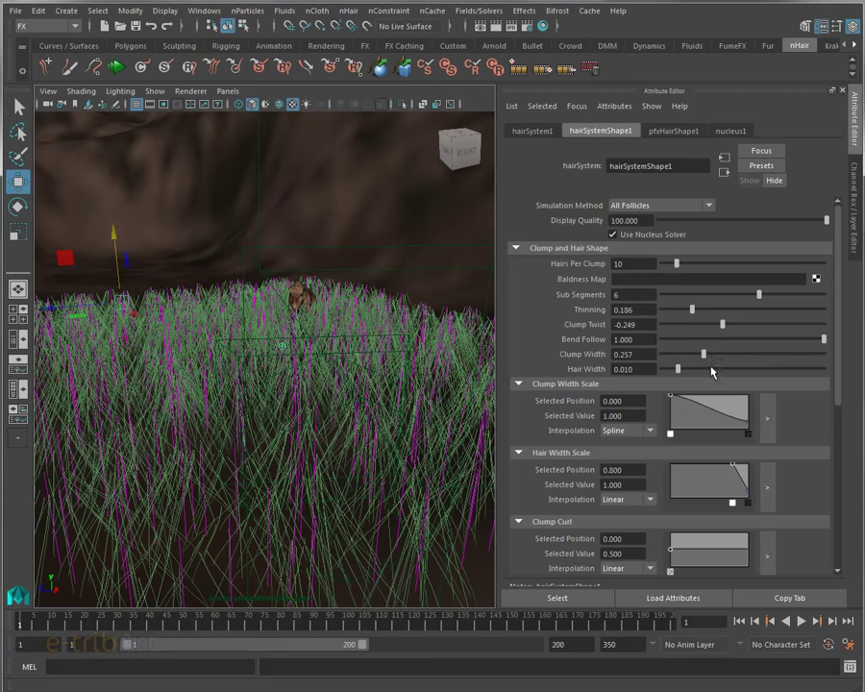
Narrow the grass Clump Width to 0.093
{"action": "mouse_move", "coordinate": [707, 357]}
{"action": "left_mouse_down"}
{"action": "mouse_move", "coordinate": [715, 359]}
{"action": "mouse_move", "coordinate": [663, 354]}
{"action": "left_mouse_up"}
{"action": "mouse_move", "coordinate": [364, 390]}
{"action": "left_mouse_down", "text": "alt"}
{"action": "mouse_move", "coordinate": [335, 408]}
{"action": "mouse_move", "coordinate": [386, 329]}
{"action": "mouse_move", "coordinate": [360, 332]}
{"action": "mouse_move", "coordinate": [329, 391]}
{"action": "mouse_move", "coordinate": [336, 384]}
{"action": "left_mouse_up", "text": "alt"}
{"action": "mouse_move", "coordinate": [305, 421]}
{"action": "left_mouse_down", "text": "alt"}
{"action": "mouse_move", "coordinate": [331, 420]}
{"action": "mouse_move", "coordinate": [336, 408]}
{"action": "mouse_move", "coordinate": [321, 421]}
{"action": "mouse_move", "coordinate": [331, 424]}
{"action": "left_mouse_up", "text": "alt"}
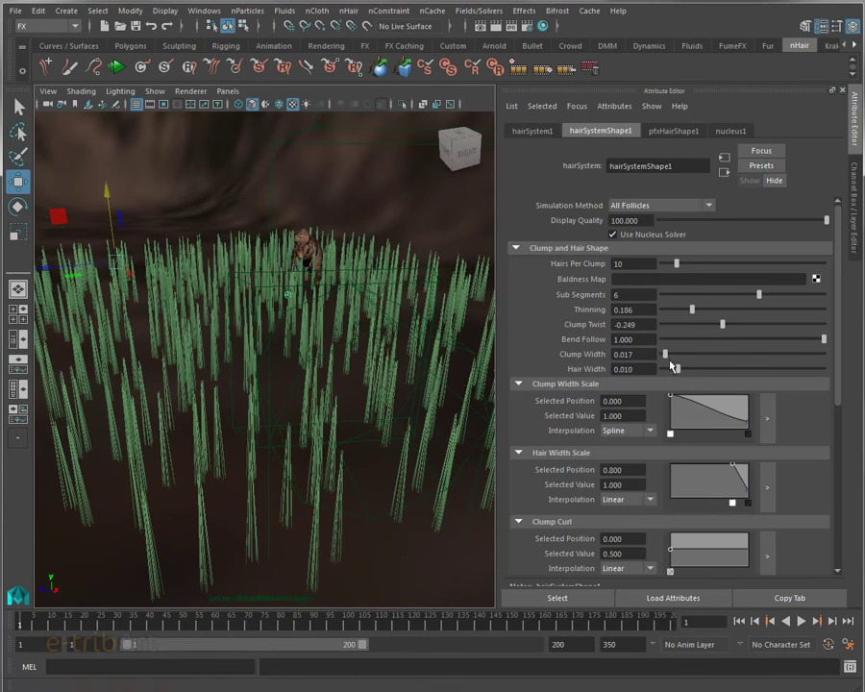
{"action": "left_click_drag", "start_coordinate": [664, 355], "coordinate": [677, 355]}
{"action": "mouse_move", "coordinate": [448, 377]}
{"action": "left_mouse_down", "text": "alt"}
{"action": "mouse_move", "coordinate": [398, 406]}
{"action": "mouse_move", "coordinate": [410, 381]}
{"action": "mouse_move", "coordinate": [322, 369]}
{"action": "mouse_move", "coordinate": [338, 415]}
{"action": "mouse_move", "coordinate": [331, 385]}
{"action": "left_mouse_up", "text": "alt"}
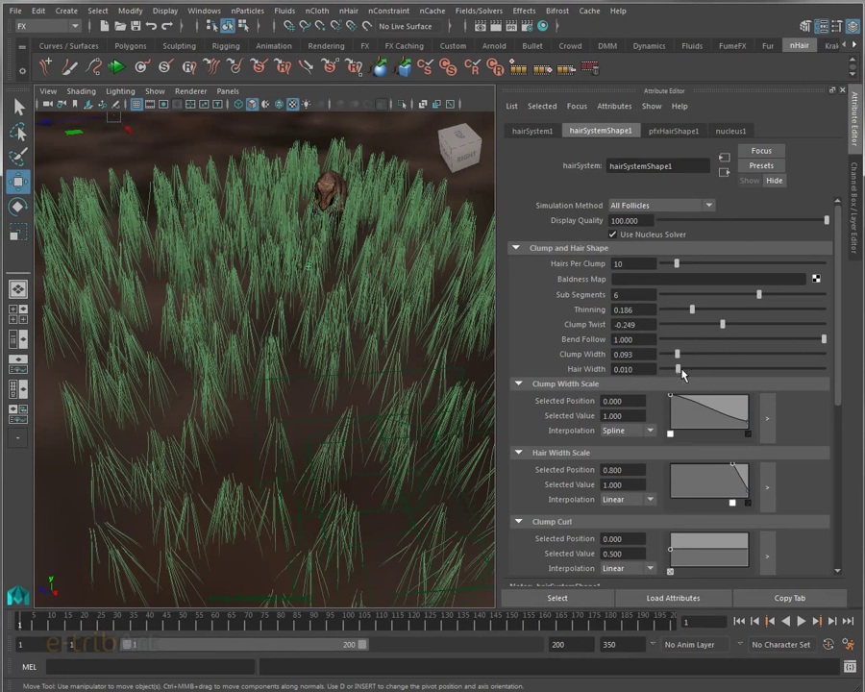
Set Hair Width to 0.011 and lower the Clump Width Scale ramp's first point to 0.2
{"action": "left_click_drag", "start_coordinate": [678, 369], "coordinate": [681, 371]}
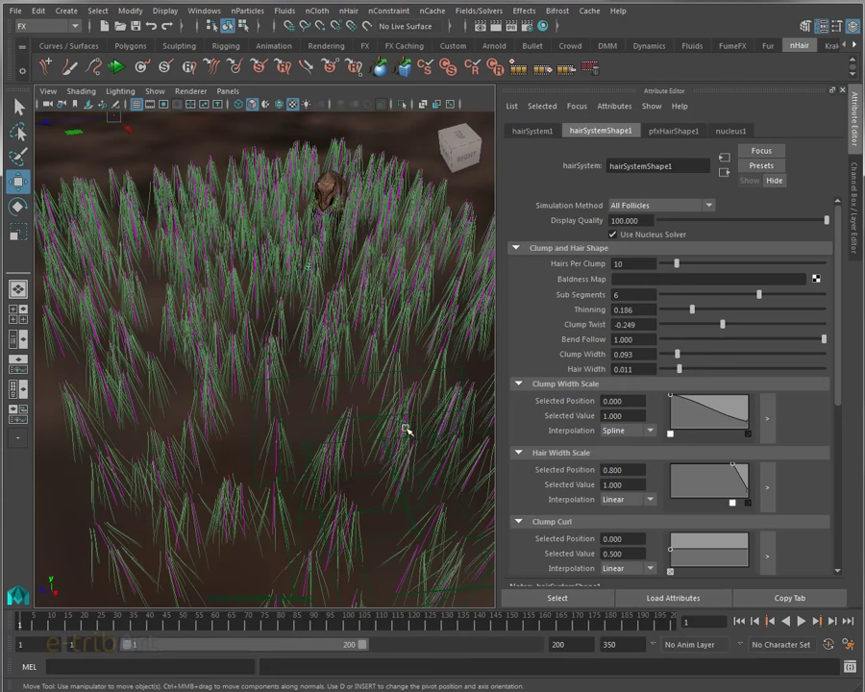
{"action": "left_click_drag", "start_coordinate": [402, 409], "coordinate": [414, 377], "text": "alt"}
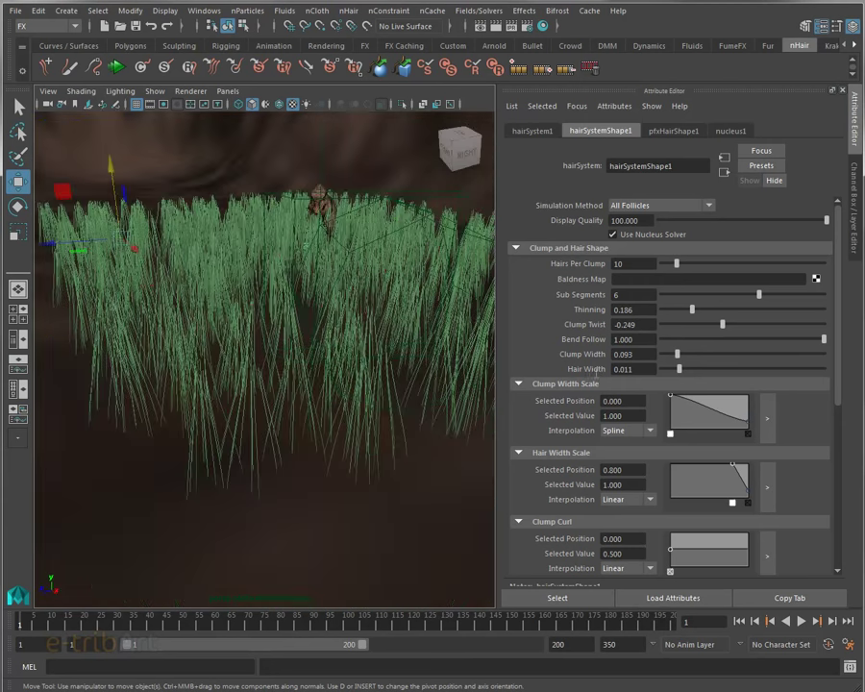
{"action": "left_click", "coordinate": [673, 369]}
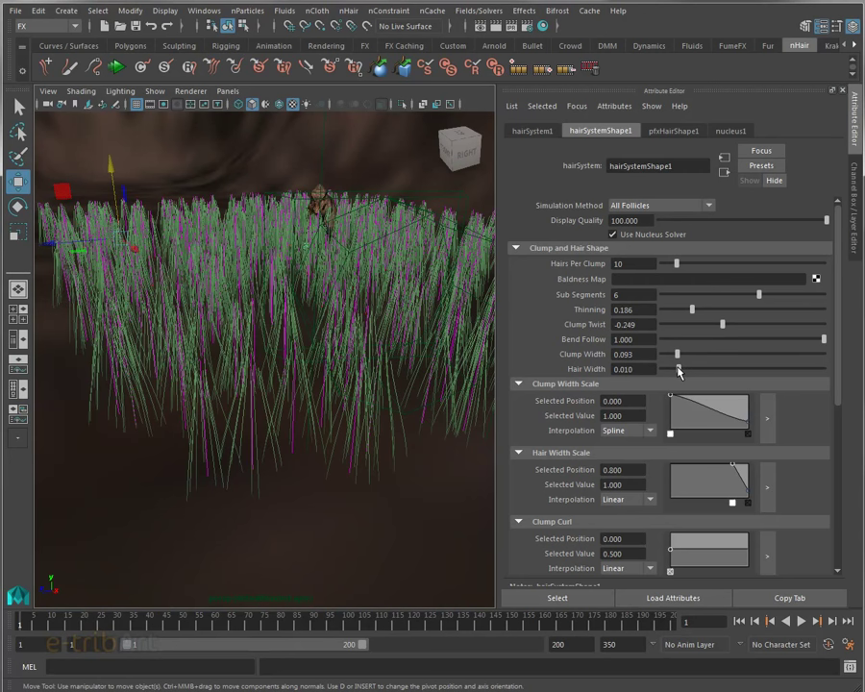
{"action": "left_click_drag", "start_coordinate": [676, 371], "coordinate": [679, 371]}
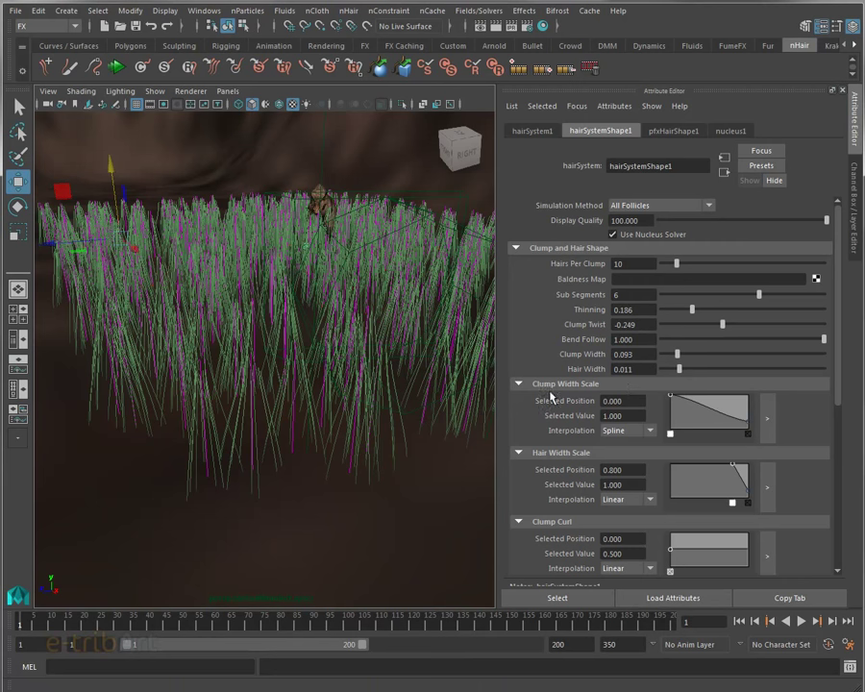
{"action": "scroll", "coordinate": [413, 402], "scroll_direction": "up", "scroll_amount": 2}
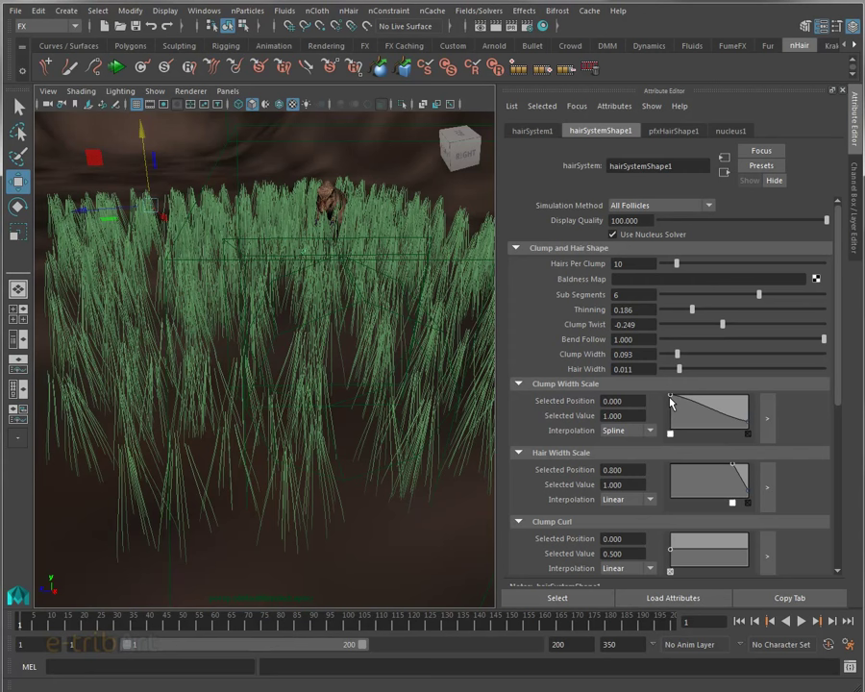
{"action": "left_click_drag", "start_coordinate": [671, 400], "coordinate": [670, 426]}
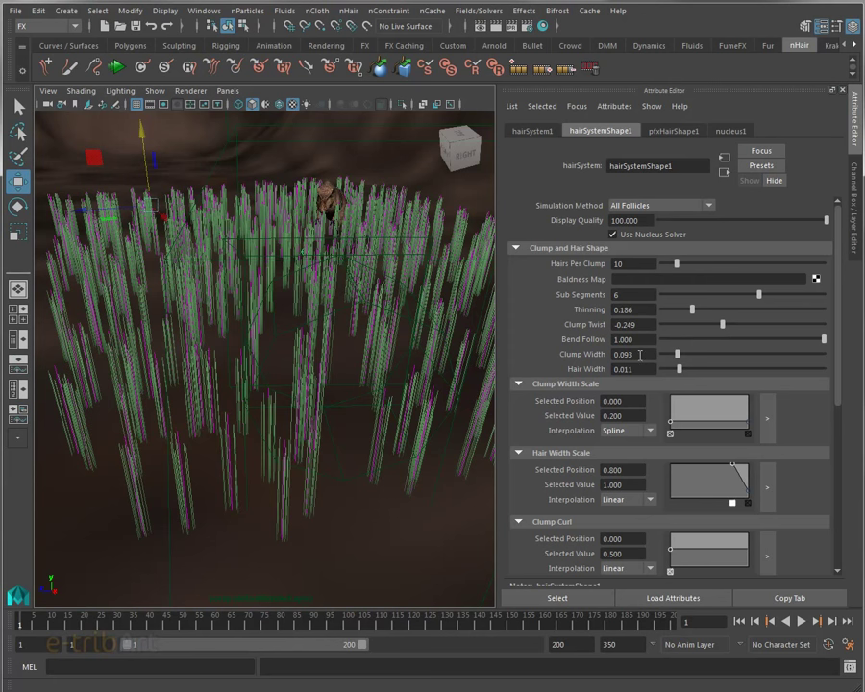
In the enlarged clumpWidthScale editor, set the root to about 0.35 and add points rising toward the tips
{"action": "left_click", "coordinate": [765, 419]}
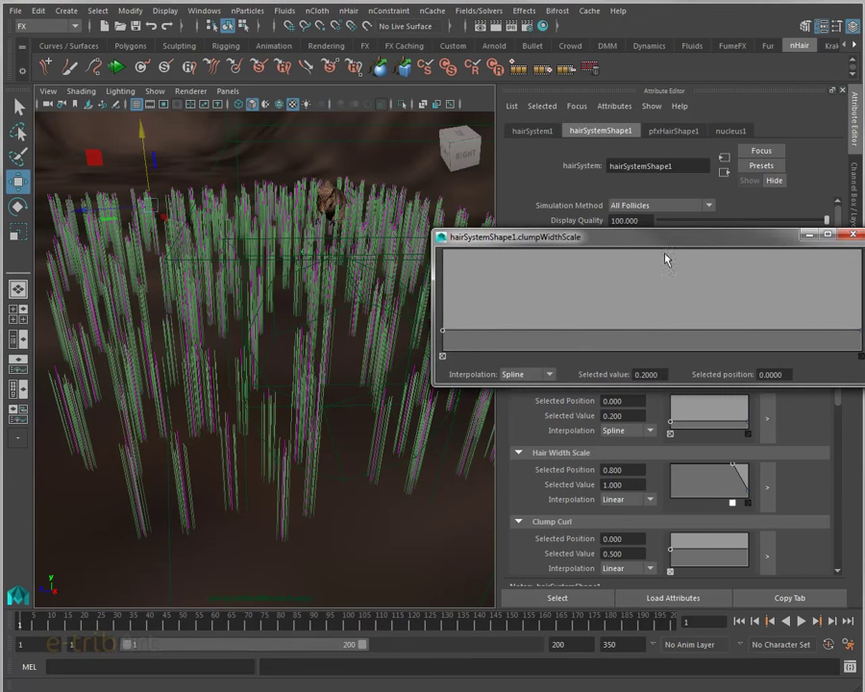
{"action": "mouse_move", "coordinate": [665, 245]}
{"action": "left_mouse_down"}
{"action": "mouse_move", "coordinate": [600, 19]}
{"action": "mouse_move", "coordinate": [609, 28]}
{"action": "left_mouse_up"}
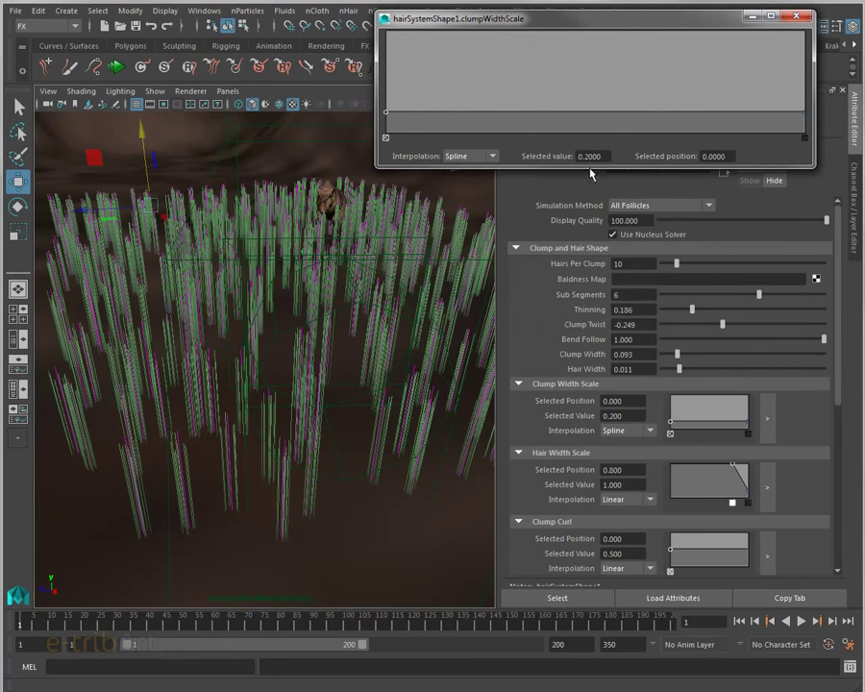
{"action": "left_click", "coordinate": [447, 138]}
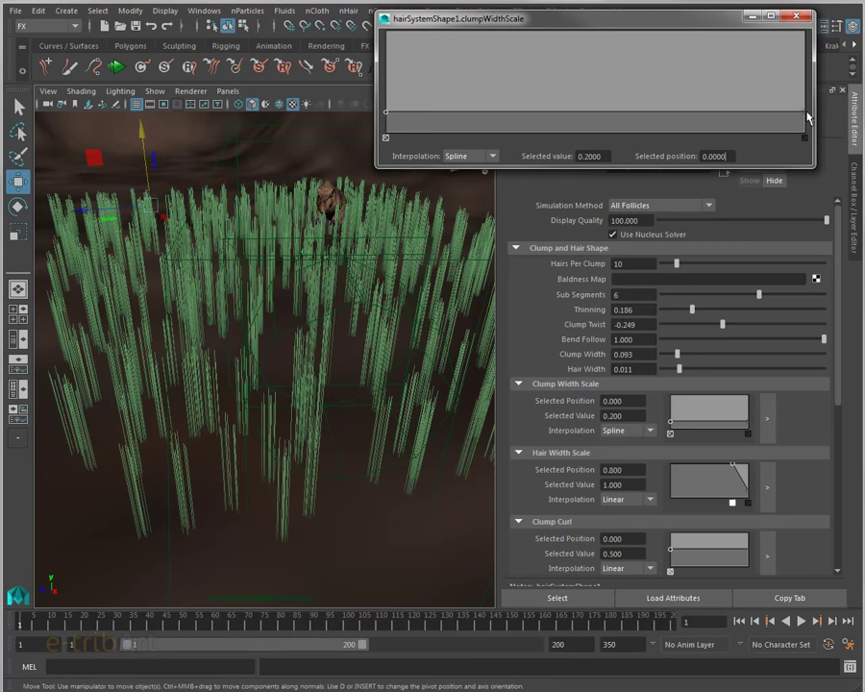
{"action": "mouse_move", "coordinate": [808, 117]}
{"action": "left_mouse_down"}
{"action": "mouse_move", "coordinate": [804, 134]}
{"action": "mouse_move", "coordinate": [805, 35]}
{"action": "left_mouse_up"}
{"action": "left_click", "coordinate": [386, 116]}
{"action": "mouse_move", "coordinate": [386, 117]}
{"action": "left_mouse_down"}
{"action": "mouse_move", "coordinate": [387, 136]}
{"action": "mouse_move", "coordinate": [386, 104]}
{"action": "left_mouse_up"}
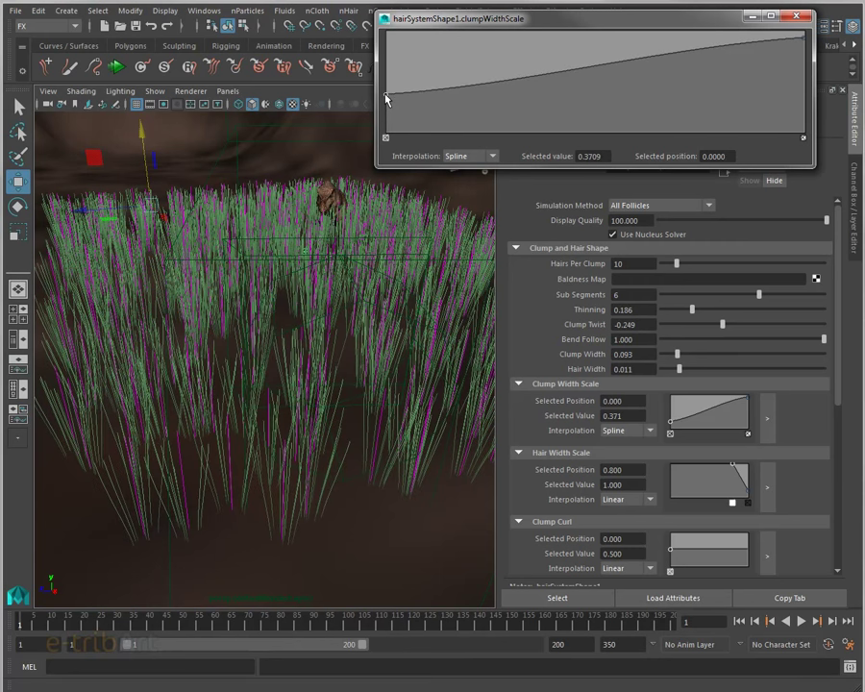
{"action": "left_click_drag", "start_coordinate": [385, 104], "coordinate": [385, 102]}
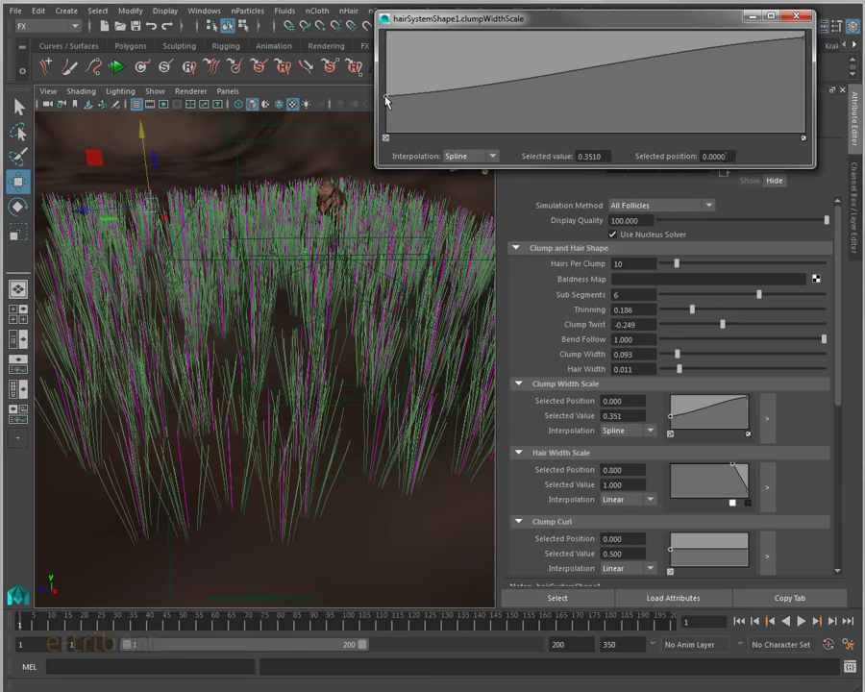
{"action": "left_click", "coordinate": [629, 63]}
{"action": "mouse_move", "coordinate": [642, 77]}
{"action": "left_mouse_down"}
{"action": "mouse_move", "coordinate": [681, 90]}
{"action": "mouse_move", "coordinate": [666, 91]}
{"action": "left_mouse_up"}
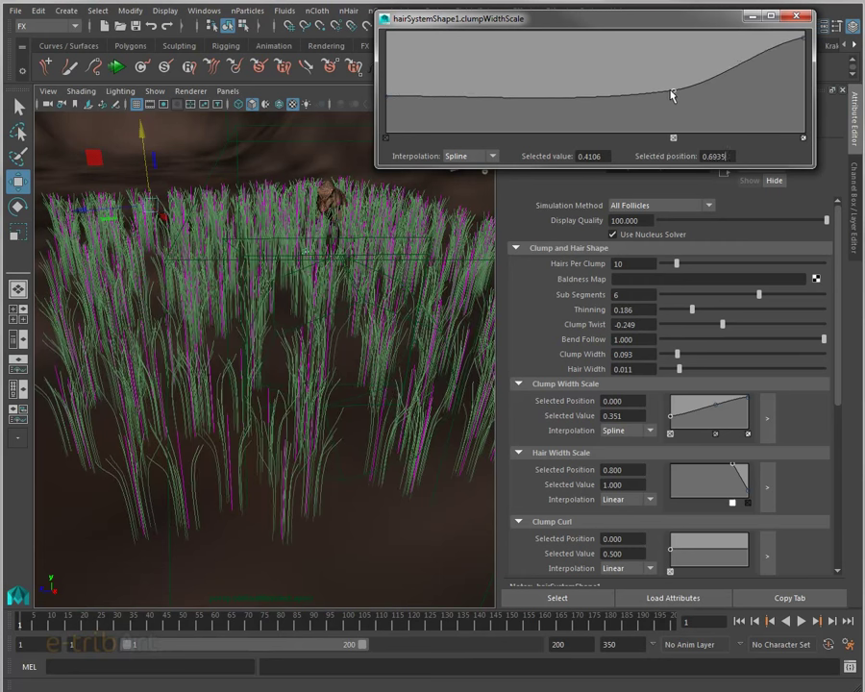
{"action": "mouse_move", "coordinate": [413, 308]}
{"action": "left_mouse_down", "text": "alt"}
{"action": "mouse_move", "coordinate": [407, 303]}
{"action": "mouse_move", "coordinate": [383, 325]}
{"action": "mouse_move", "coordinate": [418, 367]}
{"action": "mouse_move", "coordinate": [354, 320]}
{"action": "mouse_move", "coordinate": [344, 327]}
{"action": "left_mouse_up", "text": "alt"}
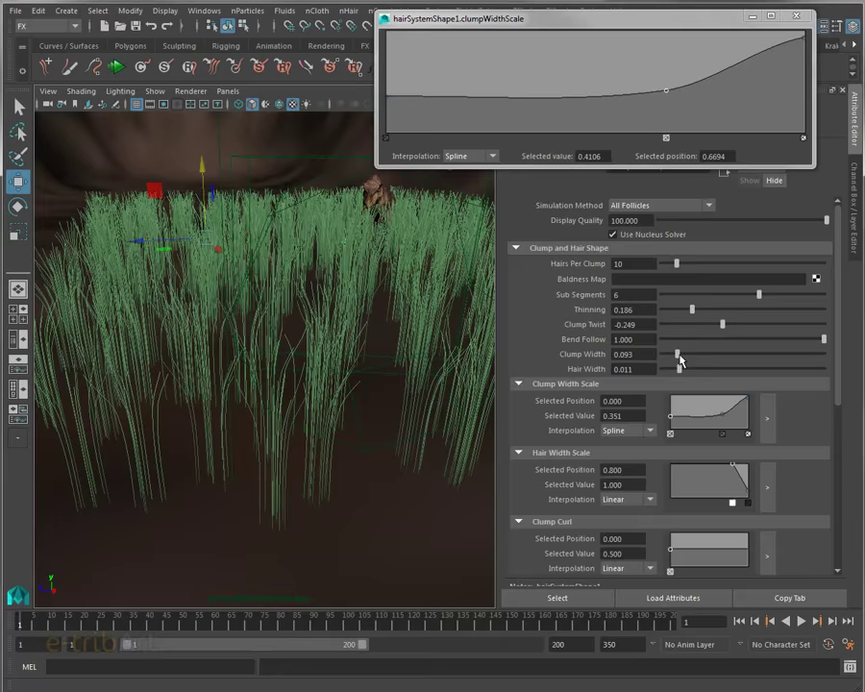
Raise the grass Clump Width to 0.186
{"action": "mouse_move", "coordinate": [681, 359]}
{"action": "left_mouse_down"}
{"action": "mouse_move", "coordinate": [688, 355]}
{"action": "mouse_move", "coordinate": [691, 364]}
{"action": "mouse_move", "coordinate": [692, 355]}
{"action": "left_mouse_up"}
{"action": "mouse_move", "coordinate": [309, 406]}
{"action": "left_mouse_down", "text": "alt"}
{"action": "mouse_move", "coordinate": [320, 435]}
{"action": "mouse_move", "coordinate": [296, 434]}
{"action": "mouse_move", "coordinate": [294, 414]}
{"action": "mouse_move", "coordinate": [301, 419]}
{"action": "left_mouse_up", "text": "alt"}
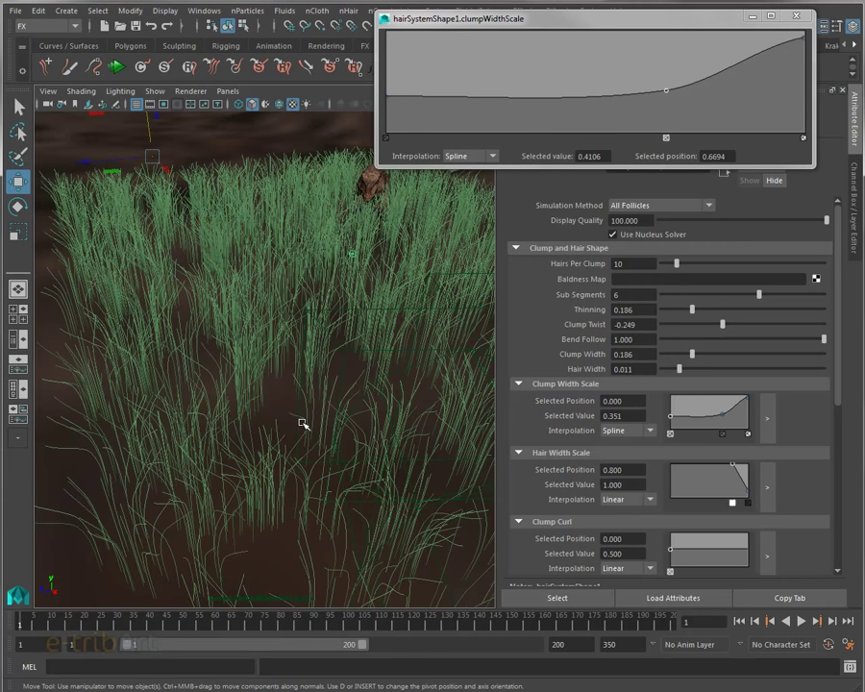
{"action": "mouse_move", "coordinate": [338, 412]}
{"action": "left_mouse_down", "text": "alt"}
{"action": "mouse_move", "coordinate": [300, 344]}
{"action": "mouse_move", "coordinate": [299, 384]}
{"action": "left_mouse_up", "text": "alt"}
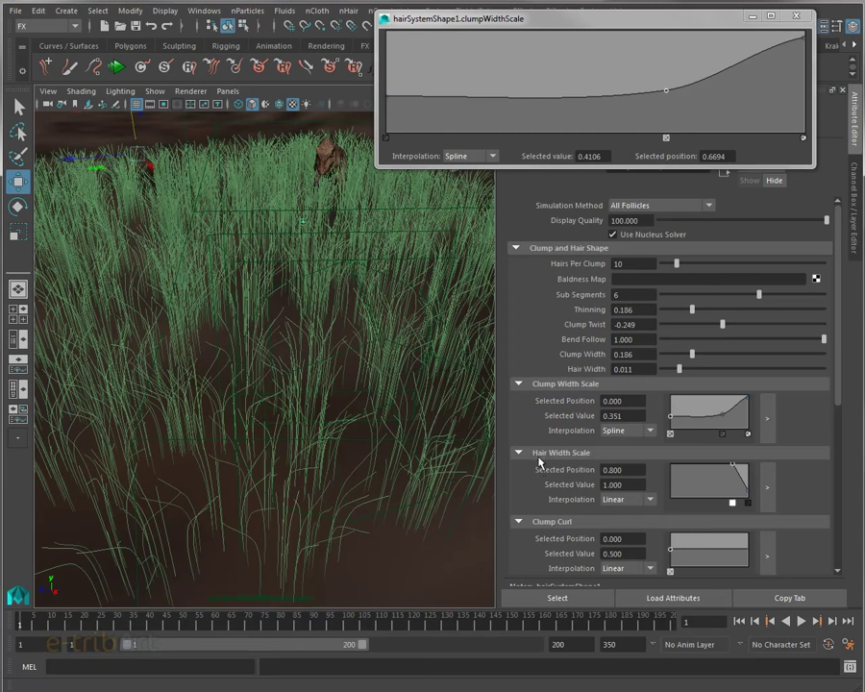
Pull the Hair Width Scale ramp point left and down to taper the grass blades
{"action": "left_click_drag", "start_coordinate": [733, 468], "coordinate": [704, 469]}
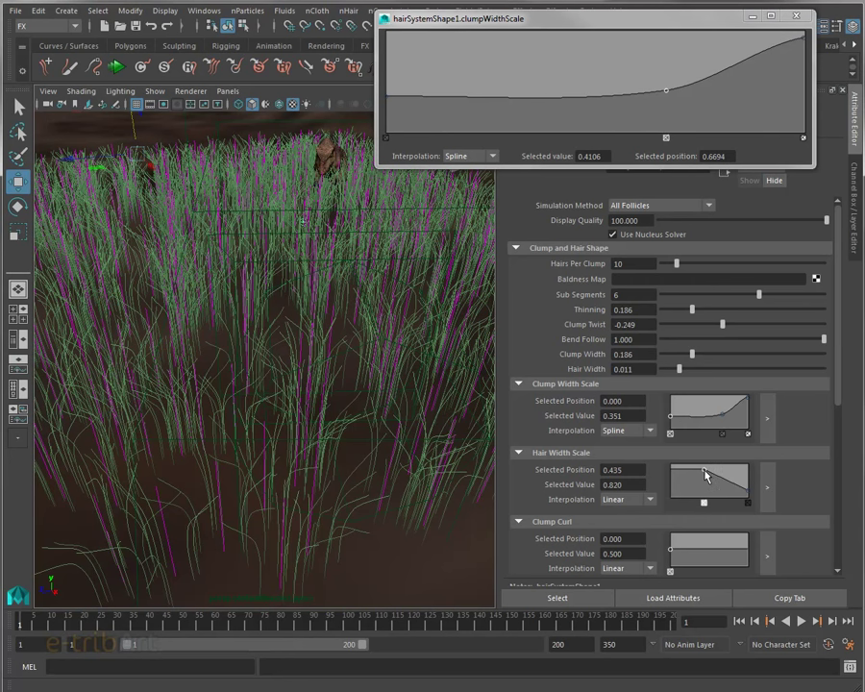
{"action": "left_click_drag", "start_coordinate": [705, 473], "coordinate": [689, 475]}
{"action": "left_click", "coordinate": [344, 497]}
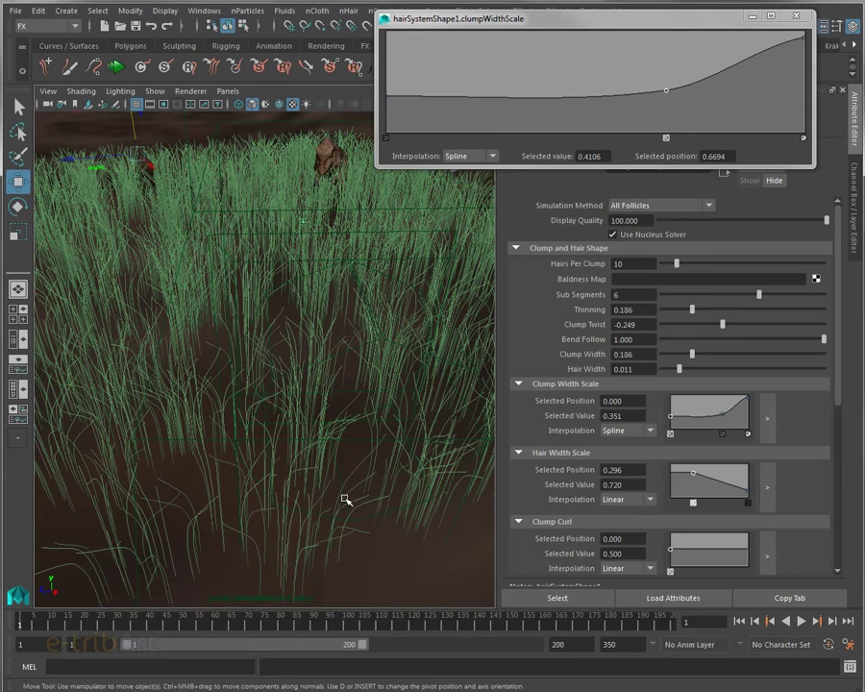
{"action": "left_click_drag", "start_coordinate": [344, 497], "coordinate": [340, 486], "text": "alt"}
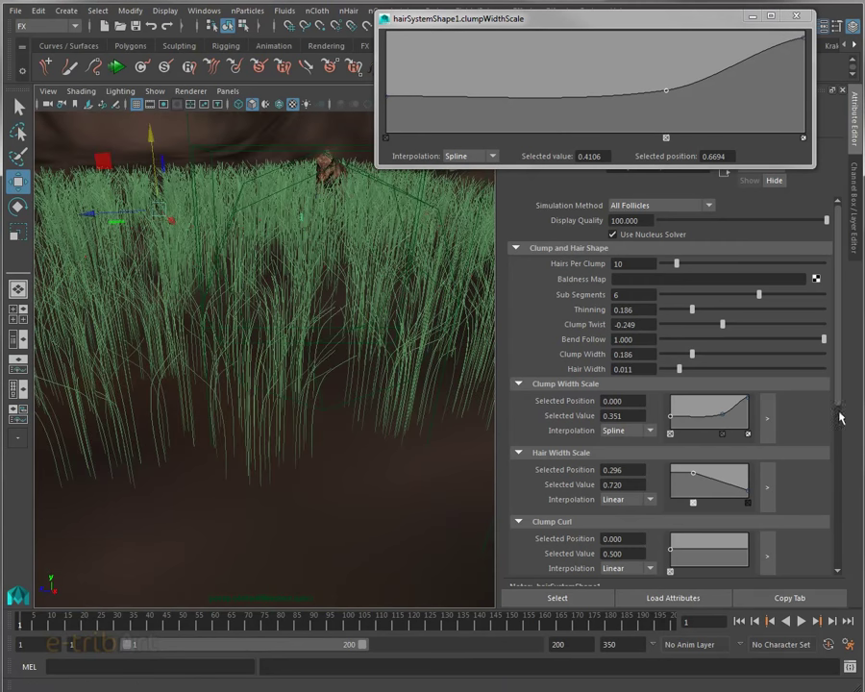
Raise the grass Clump Twist to 0.013
{"action": "left_click_drag", "start_coordinate": [839, 404], "coordinate": [837, 458]}
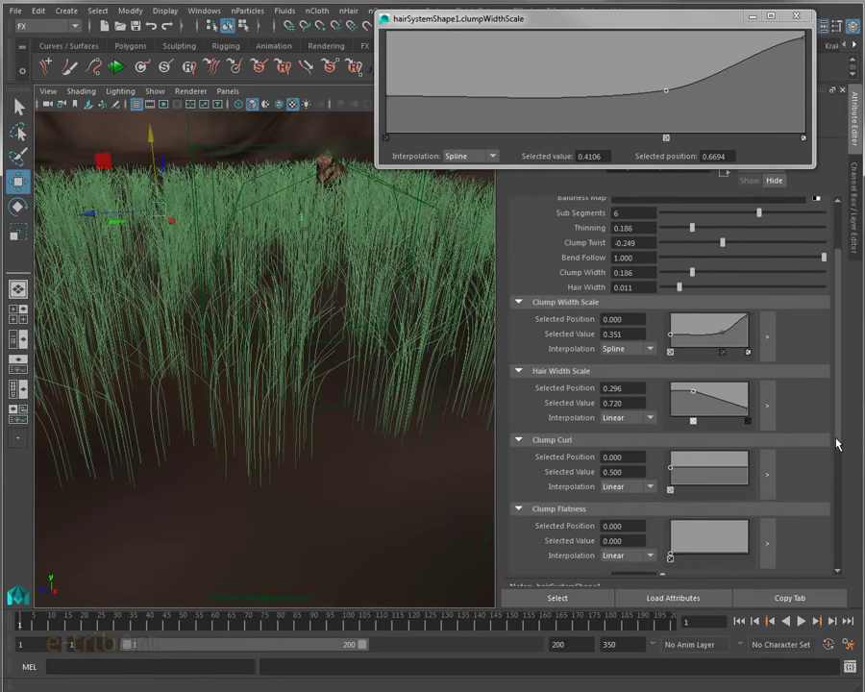
{"action": "left_click_drag", "start_coordinate": [837, 458], "coordinate": [837, 405]}
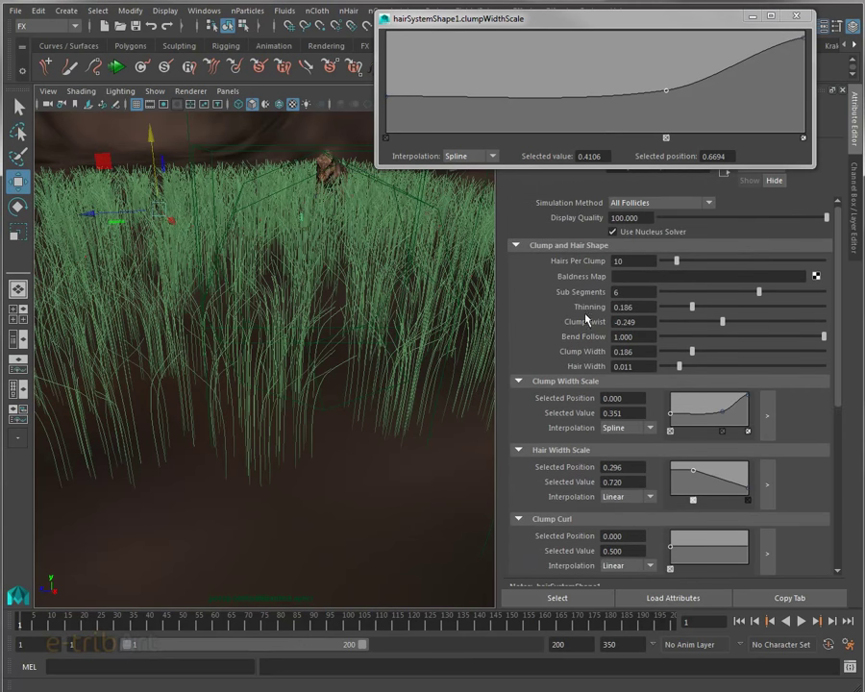
{"action": "mouse_move", "coordinate": [724, 325]}
{"action": "left_mouse_down"}
{"action": "mouse_move", "coordinate": [755, 327]}
{"action": "mouse_move", "coordinate": [744, 328]}
{"action": "left_mouse_up"}
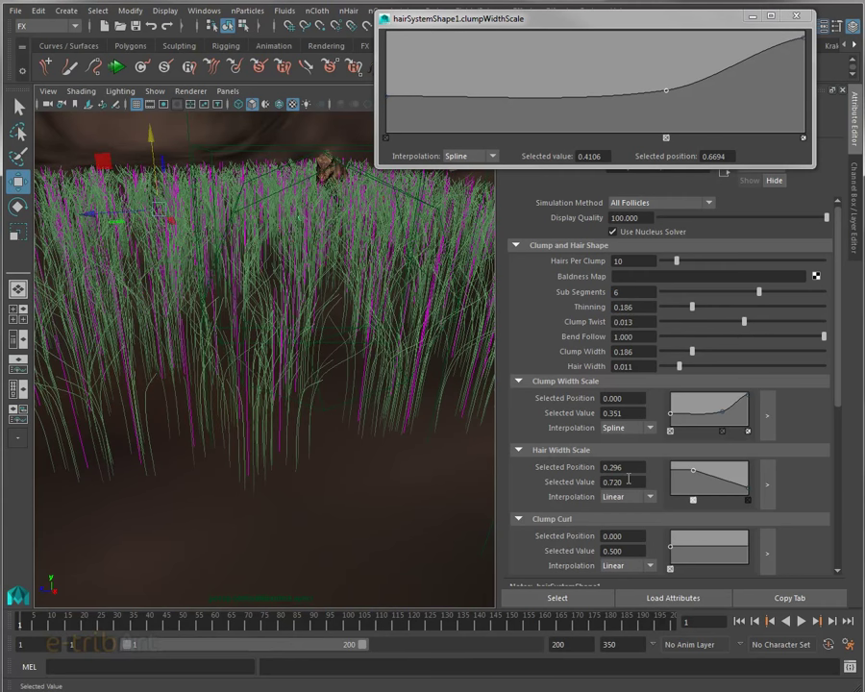
{"action": "left_click_drag", "start_coordinate": [839, 391], "coordinate": [832, 438]}
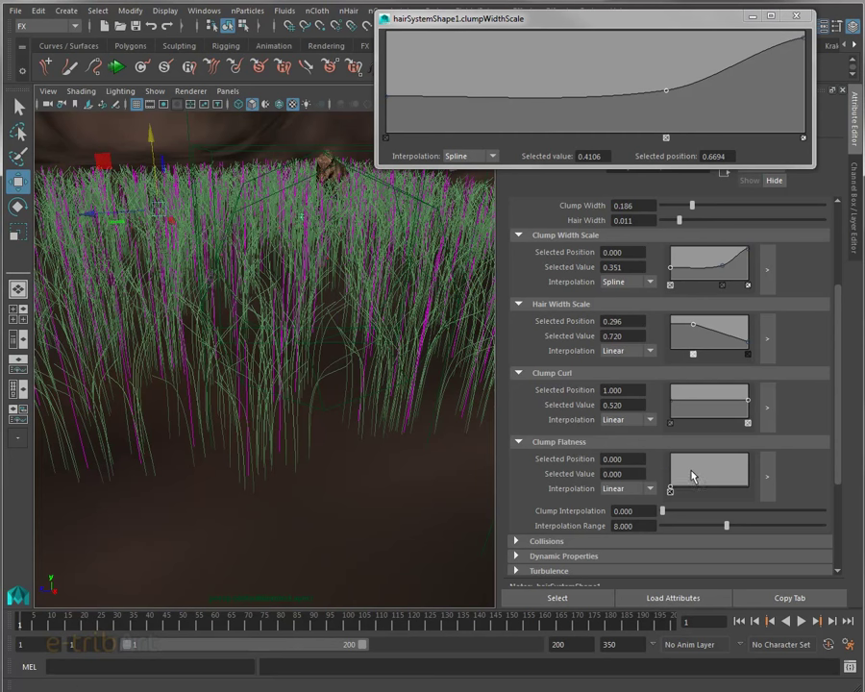
Shape the Clump Curl ramp with a 0.420 root point, then close the clump width graph
{"action": "left_click_drag", "start_coordinate": [750, 404], "coordinate": [750, 403]}
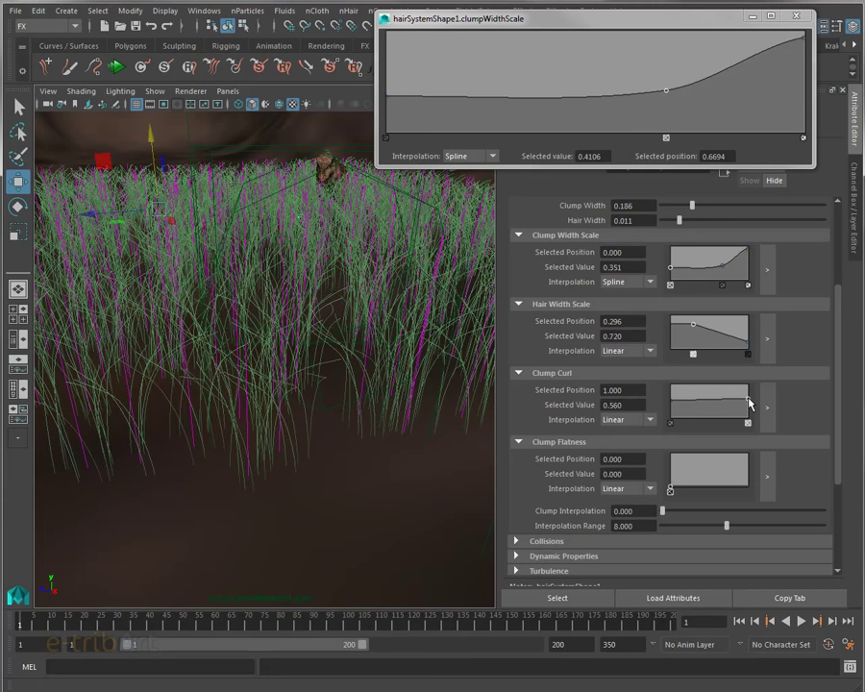
{"action": "left_click_drag", "start_coordinate": [750, 403], "coordinate": [750, 405]}
{"action": "mouse_move", "coordinate": [310, 385]}
{"action": "left_mouse_down", "text": "alt"}
{"action": "mouse_move", "coordinate": [300, 428]}
{"action": "mouse_move", "coordinate": [260, 431]}
{"action": "left_mouse_up", "text": "alt"}
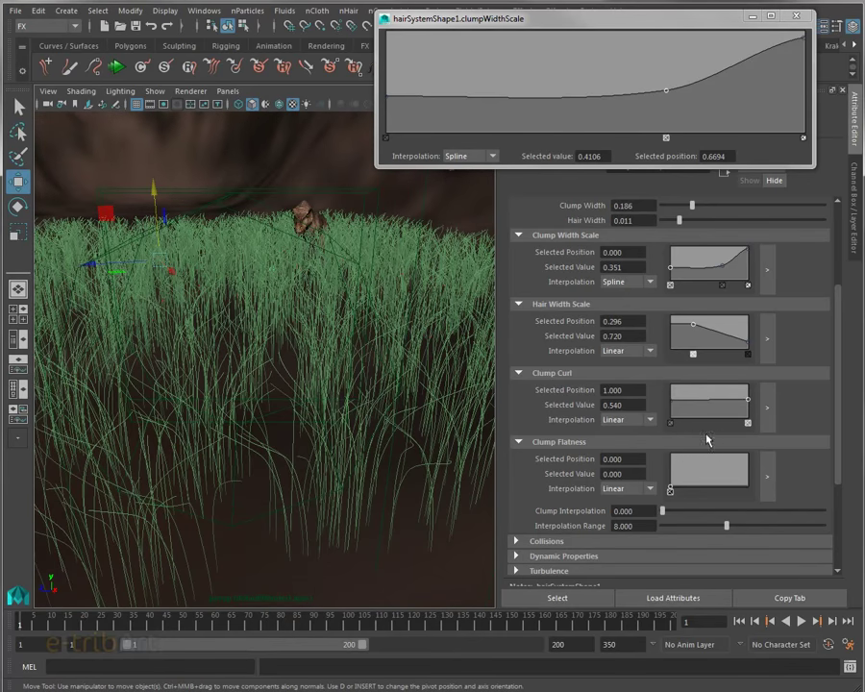
{"action": "left_click", "coordinate": [671, 408]}
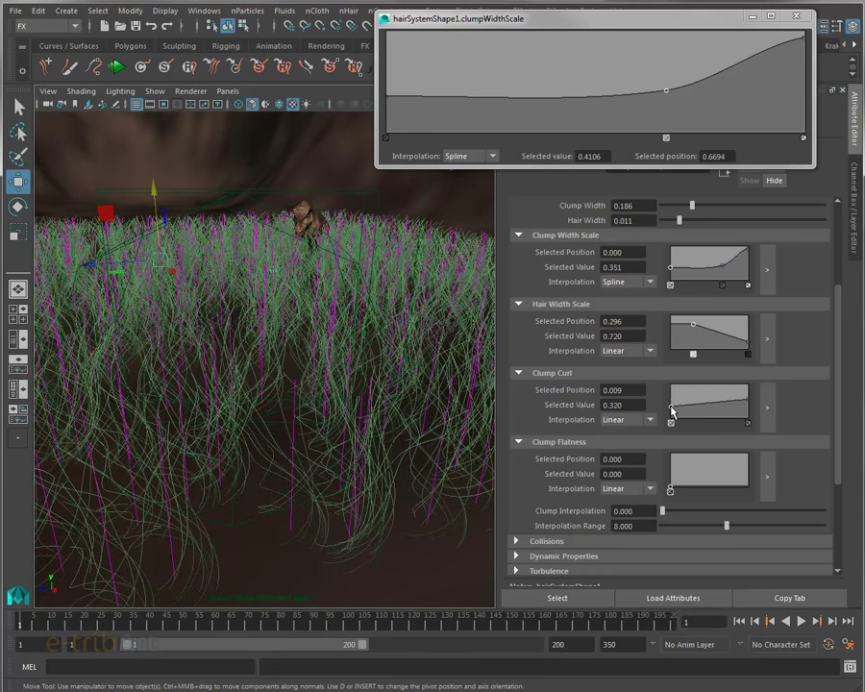
{"action": "left_click_drag", "start_coordinate": [671, 408], "coordinate": [671, 404]}
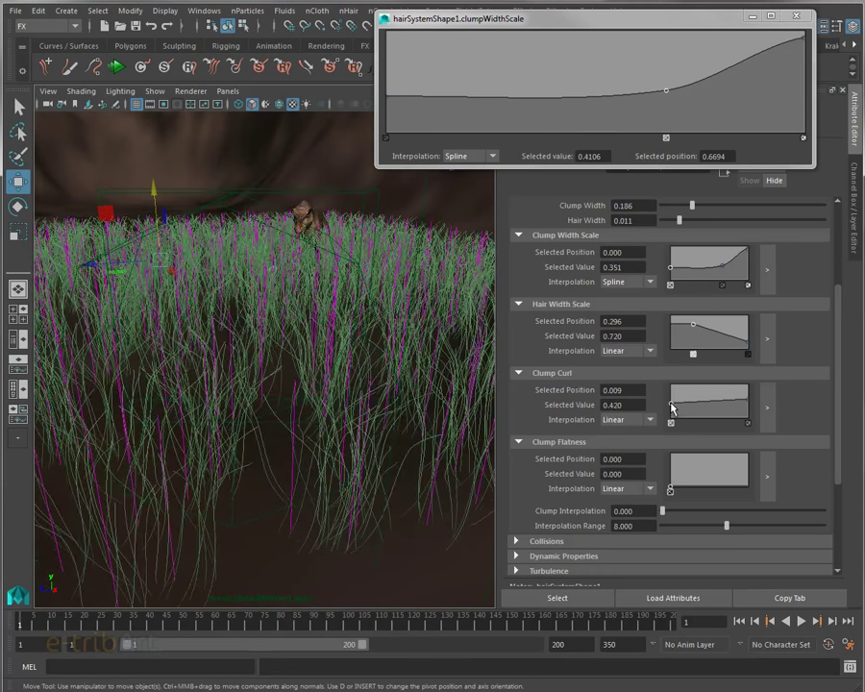
{"action": "mouse_move", "coordinate": [365, 449]}
{"action": "left_mouse_down", "text": "alt"}
{"action": "mouse_move", "coordinate": [386, 486]}
{"action": "mouse_move", "coordinate": [392, 469]}
{"action": "mouse_move", "coordinate": [384, 477]}
{"action": "mouse_move", "coordinate": [376, 466]}
{"action": "left_mouse_up", "text": "alt"}
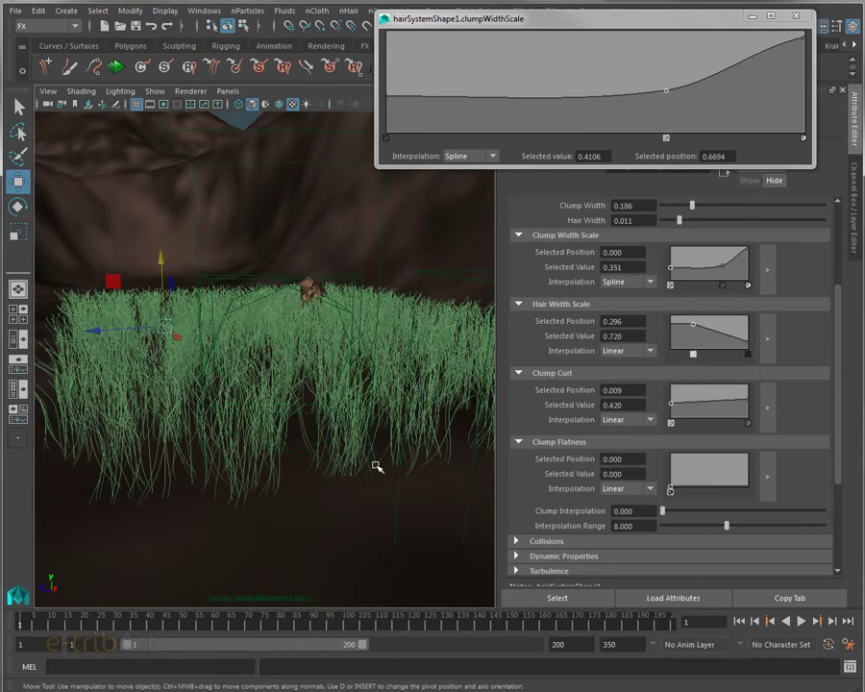
{"action": "mouse_move", "coordinate": [334, 423]}
{"action": "left_mouse_down", "text": "alt"}
{"action": "mouse_move", "coordinate": [353, 436]}
{"action": "mouse_move", "coordinate": [346, 419]}
{"action": "left_mouse_up", "text": "alt"}
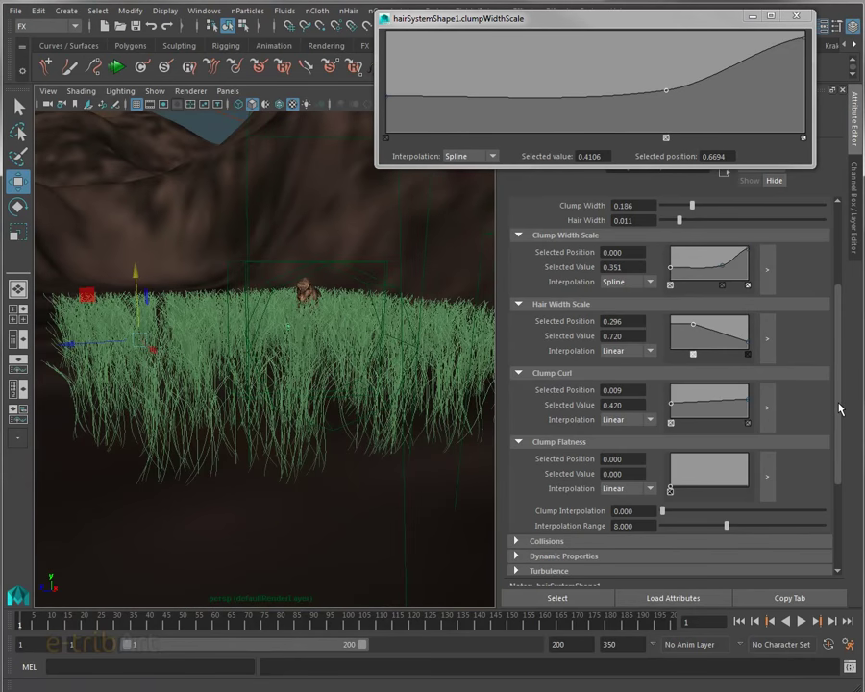
{"action": "mouse_move", "coordinate": [839, 408]}
{"action": "left_mouse_down"}
{"action": "mouse_move", "coordinate": [832, 464]}
{"action": "mouse_move", "coordinate": [838, 314]}
{"action": "left_mouse_up"}
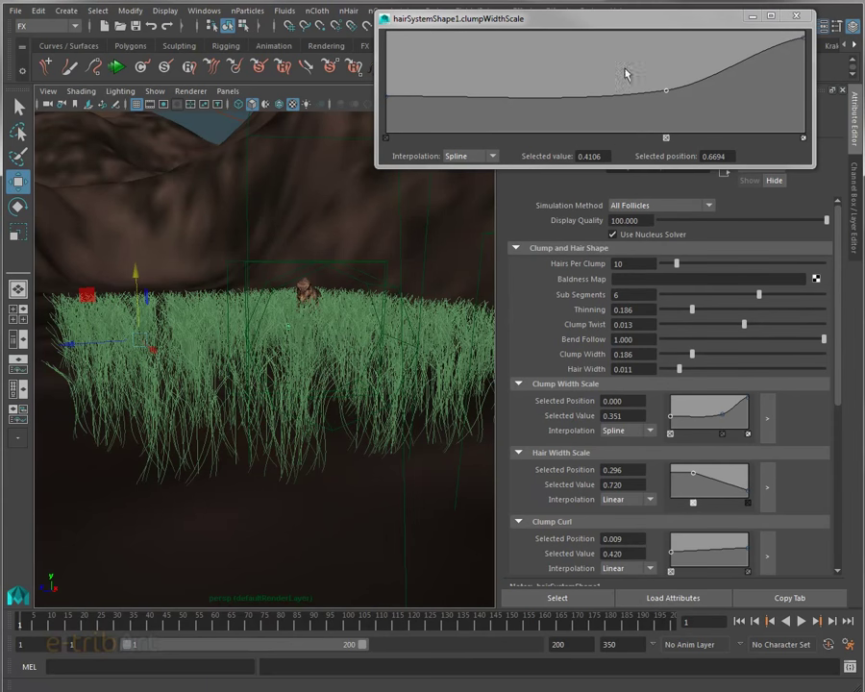
{"action": "left_click", "coordinate": [753, 14]}
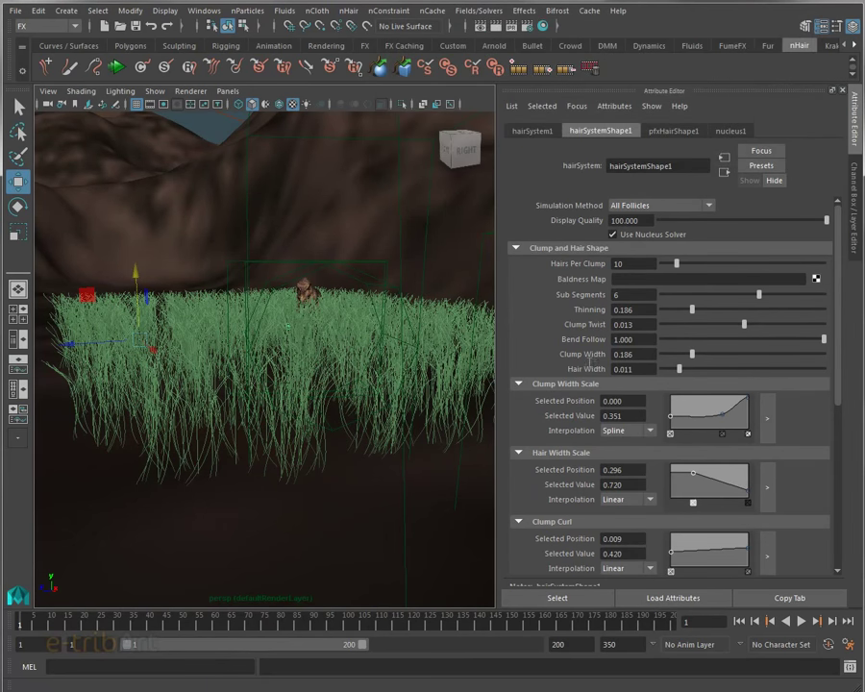
Expand the hair system's Collisions and Dynamic Properties sections, showing Edge collisions at strength 1.000
{"action": "left_click_drag", "start_coordinate": [841, 315], "coordinate": [834, 479]}
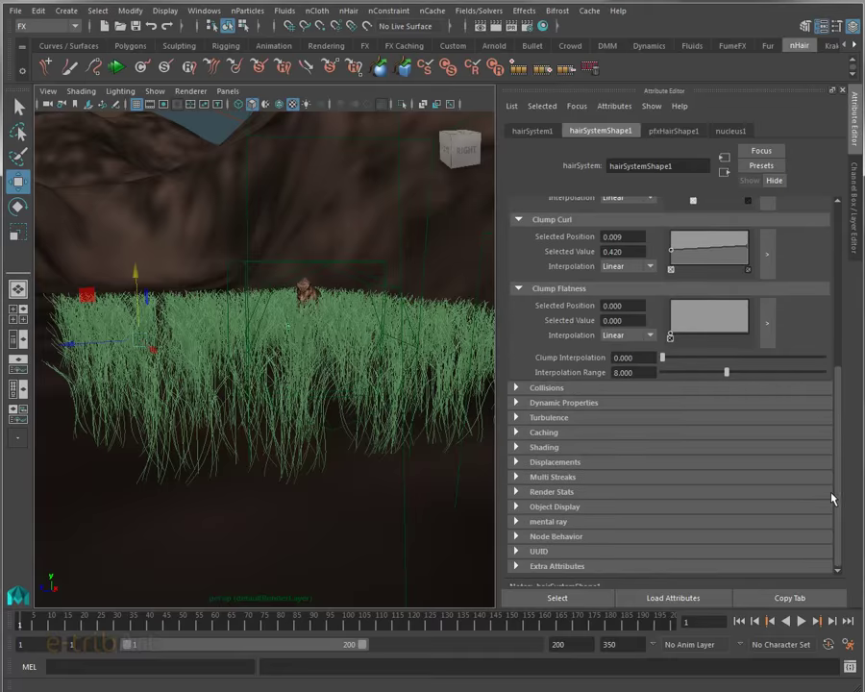
{"action": "left_click", "coordinate": [524, 388]}
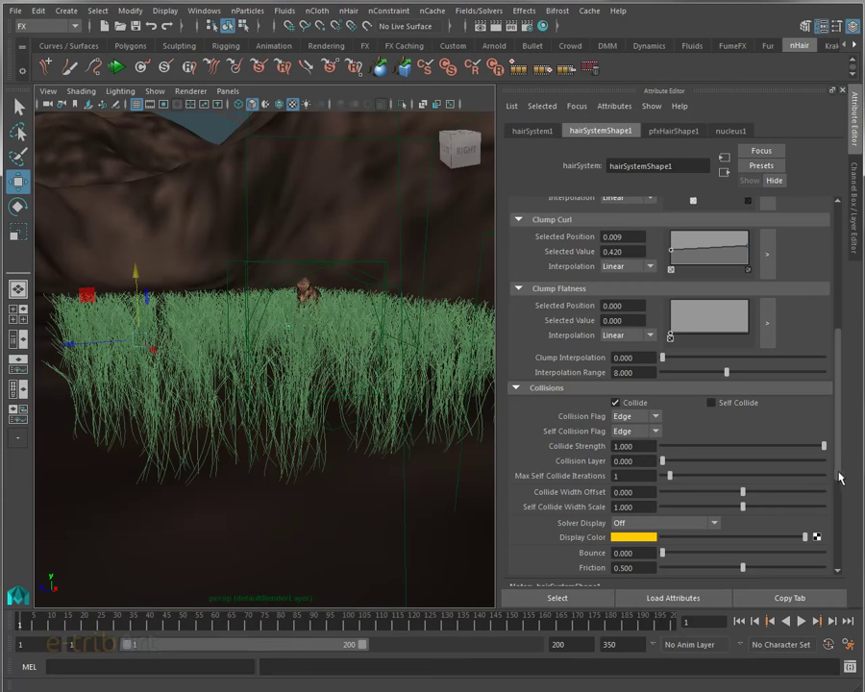
{"action": "left_click_drag", "start_coordinate": [839, 478], "coordinate": [800, 536]}
{"action": "left_click", "coordinate": [520, 443]}
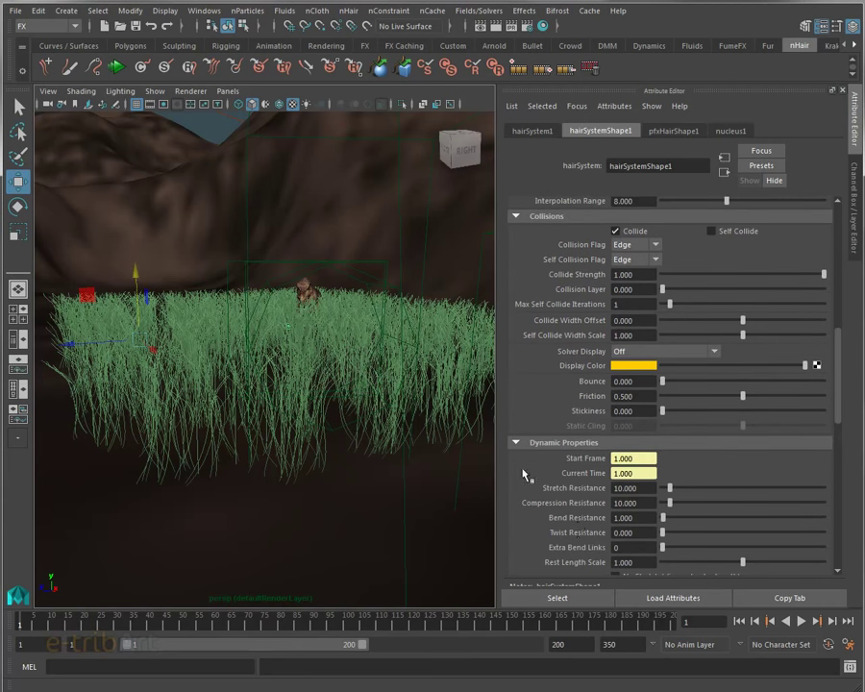
{"action": "mouse_move", "coordinate": [249, 382]}
{"action": "left_mouse_down", "text": "alt"}
{"action": "mouse_move", "coordinate": [301, 439]}
{"action": "mouse_move", "coordinate": [281, 315]}
{"action": "mouse_move", "coordinate": [266, 487]}
{"action": "mouse_move", "coordinate": [350, 471]}
{"action": "mouse_move", "coordinate": [379, 451]}
{"action": "mouse_move", "coordinate": [299, 441]}
{"action": "mouse_move", "coordinate": [251, 417]}
{"action": "left_mouse_up", "text": "alt"}
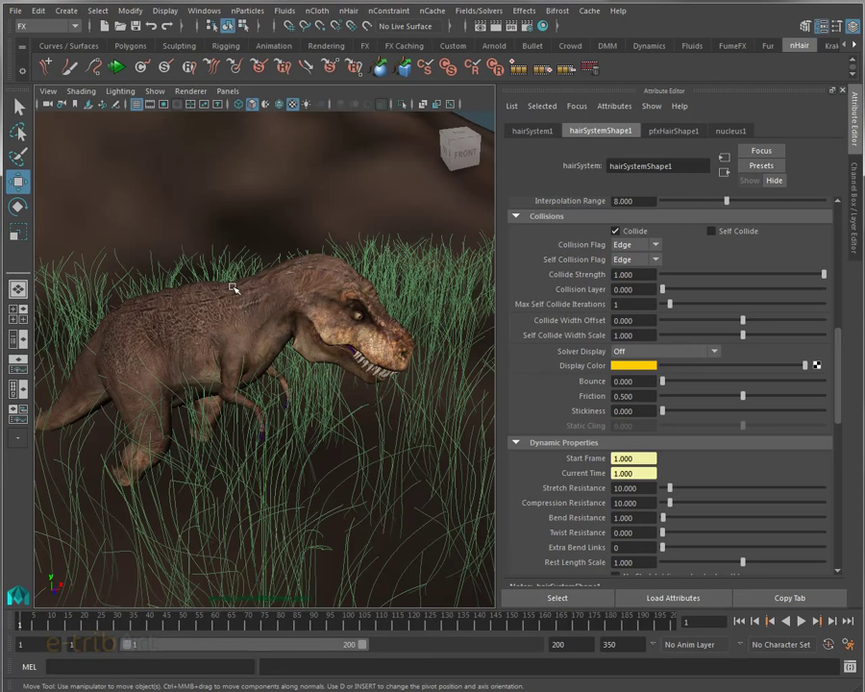
Reopen the Outliner and collapse hairSystem1 to hide its shape node
{"action": "left_click", "coordinate": [534, 106]}
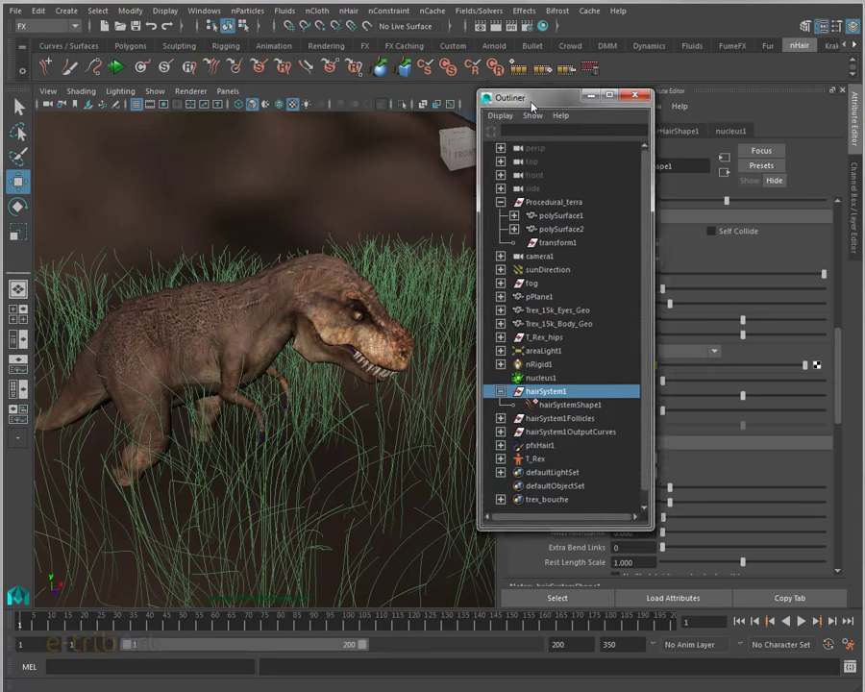
{"action": "left_click_drag", "start_coordinate": [533, 106], "coordinate": [514, 75]}
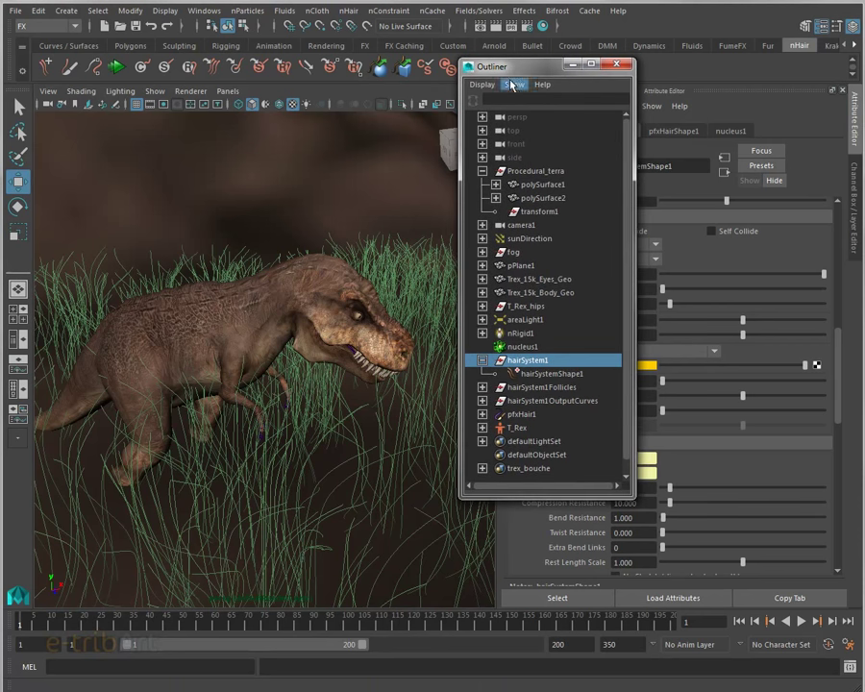
{"action": "left_click", "coordinate": [482, 360]}
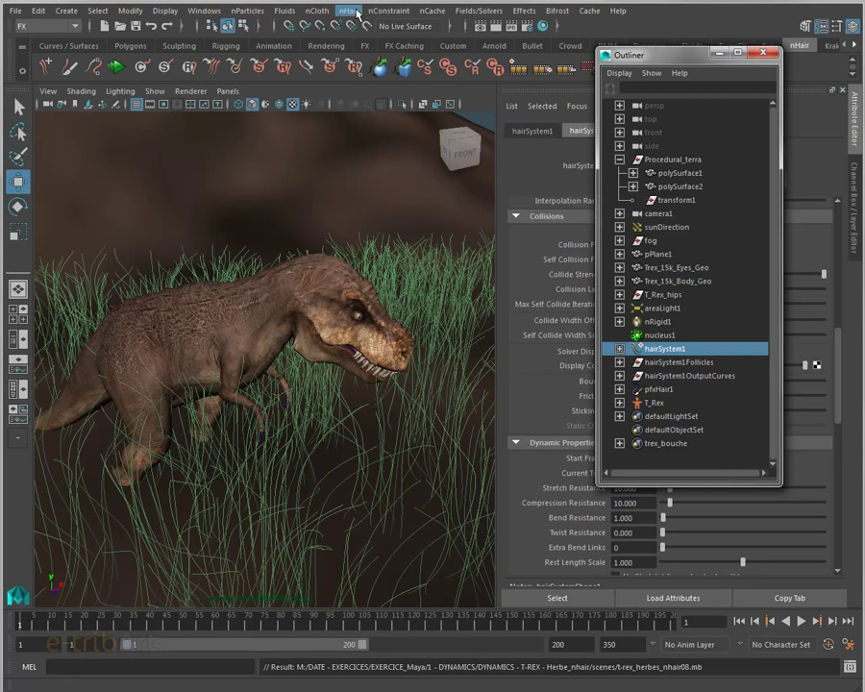
Create radialField3 from Fields/Solvers > Radial and open the Dynamic Relationships Editor
{"action": "left_click", "coordinate": [478, 11]}
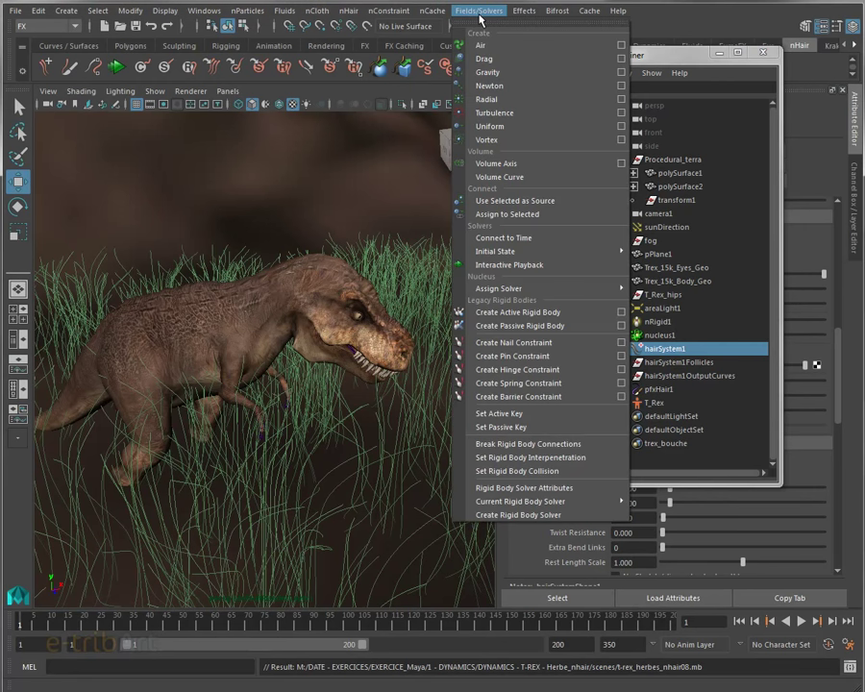
{"action": "left_click", "coordinate": [492, 101]}
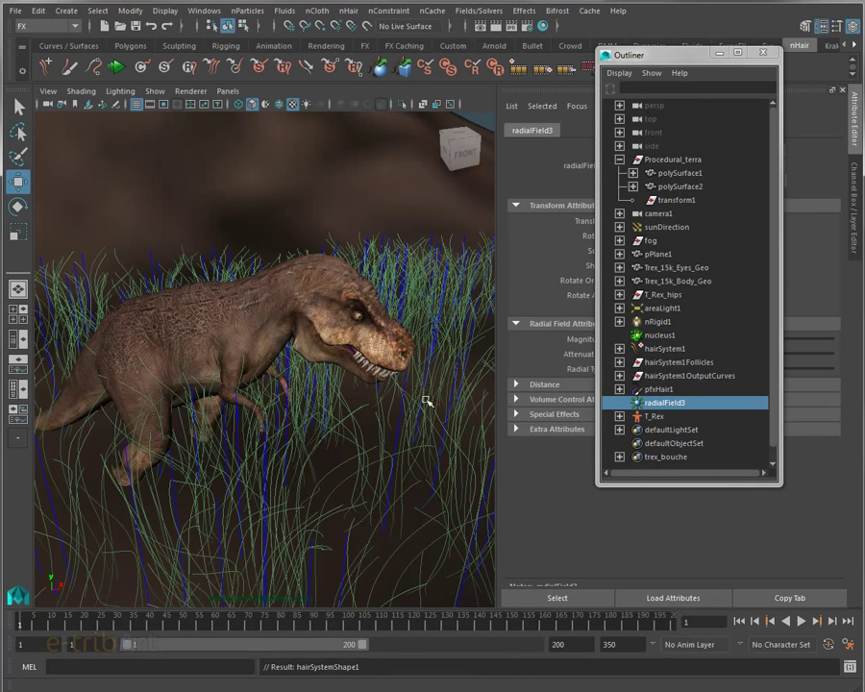
{"action": "left_click", "coordinate": [205, 11]}
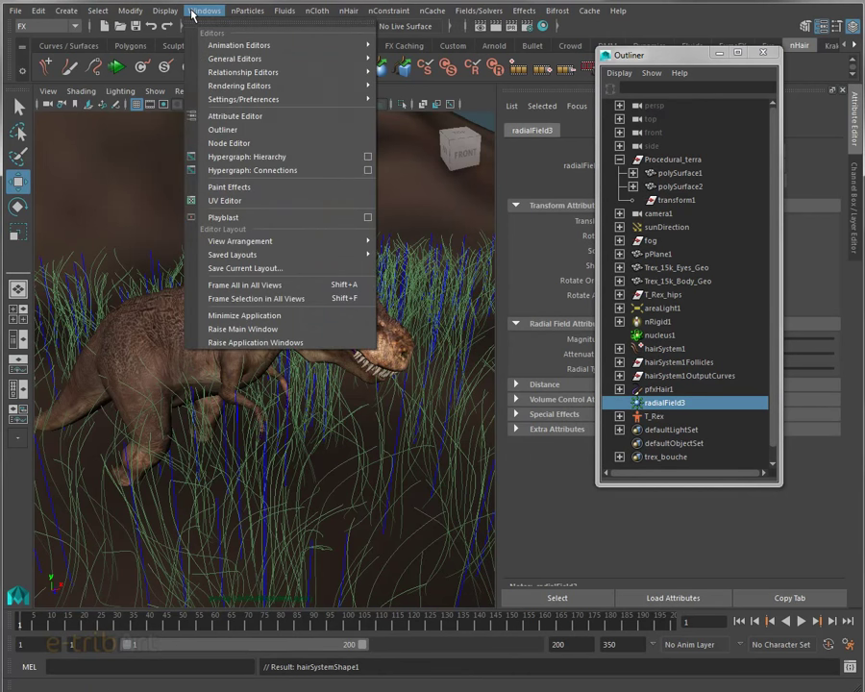
{"action": "mouse_move", "coordinate": [244, 72]}
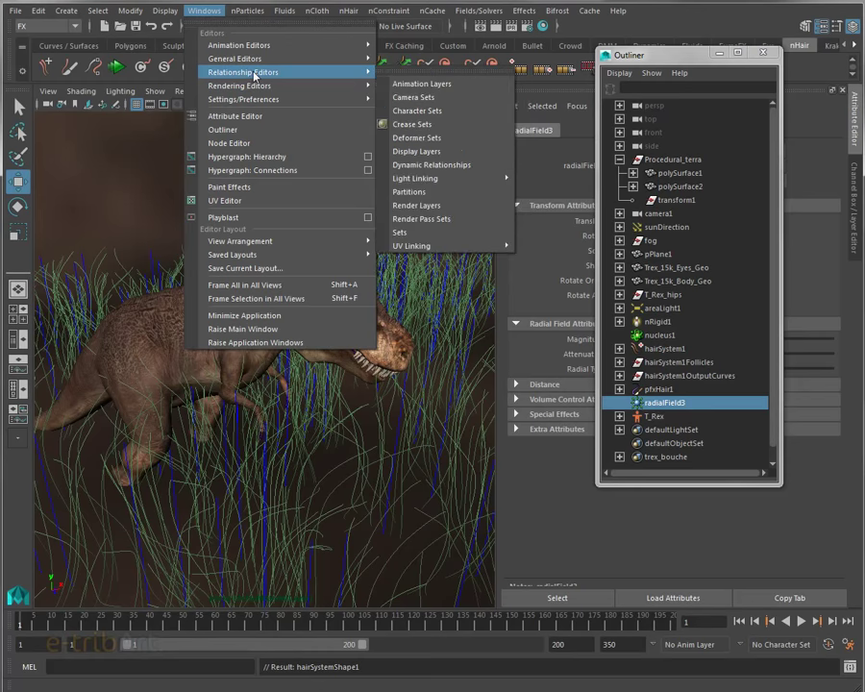
{"action": "left_click", "coordinate": [435, 165]}
{"action": "mouse_move", "coordinate": [621, 170]}
{"action": "left_mouse_down"}
{"action": "mouse_move", "coordinate": [425, 132]}
{"action": "mouse_move", "coordinate": [383, 106]}
{"action": "left_mouse_up"}
Select hairSystem1 to verify radialField3 is among its linked fields, then close the editor
{"action": "left_click", "coordinate": [329, 368]}
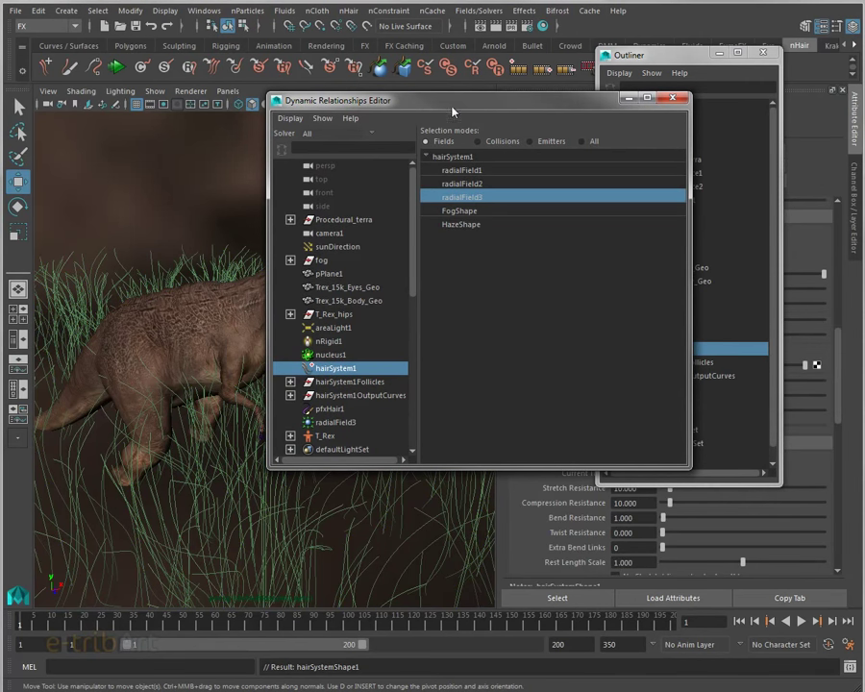
{"action": "left_click_drag", "start_coordinate": [450, 108], "coordinate": [452, 116]}
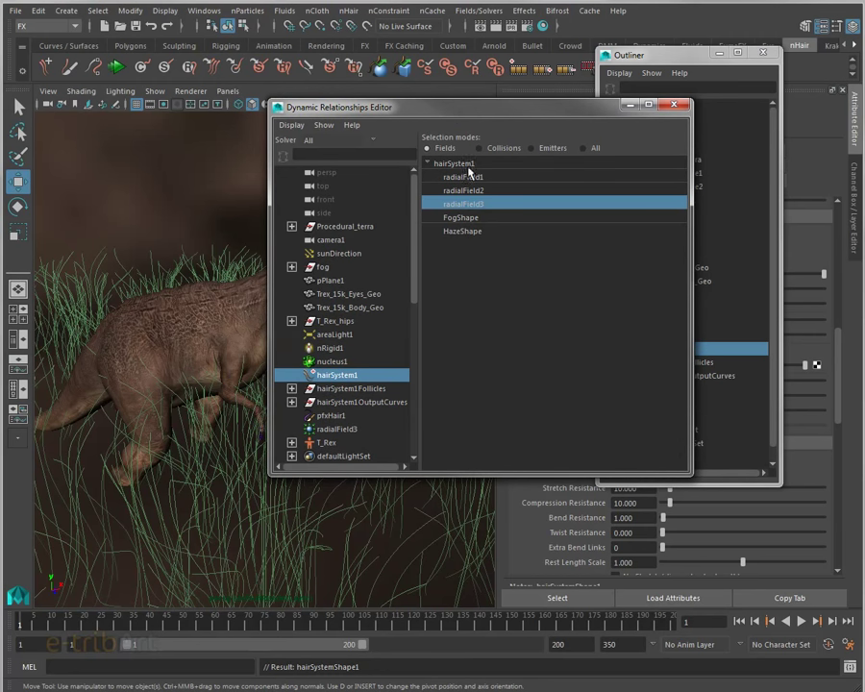
{"action": "left_click", "coordinate": [674, 104]}
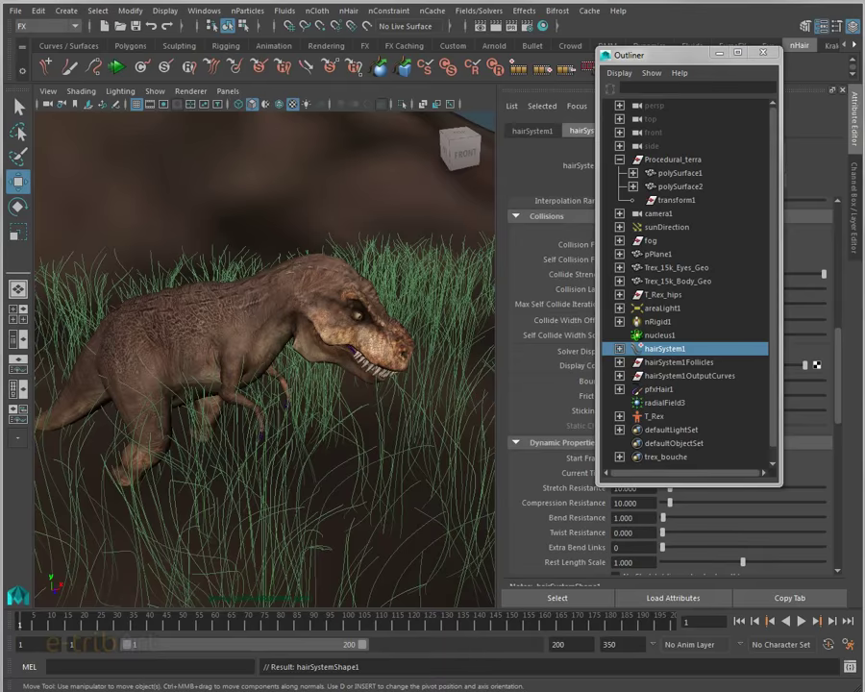
Tilt to a top-down view over the grass and select radialField3
{"action": "mouse_move", "coordinate": [272, 260]}
{"action": "left_mouse_down", "text": "alt"}
{"action": "mouse_move", "coordinate": [356, 396]}
{"action": "mouse_move", "coordinate": [298, 421]}
{"action": "mouse_move", "coordinate": [308, 416]}
{"action": "mouse_move", "coordinate": [275, 379]}
{"action": "mouse_move", "coordinate": [285, 377]}
{"action": "left_mouse_up", "text": "alt"}
{"action": "scroll", "coordinate": [325, 402], "scroll_direction": "down", "scroll_amount": 6}
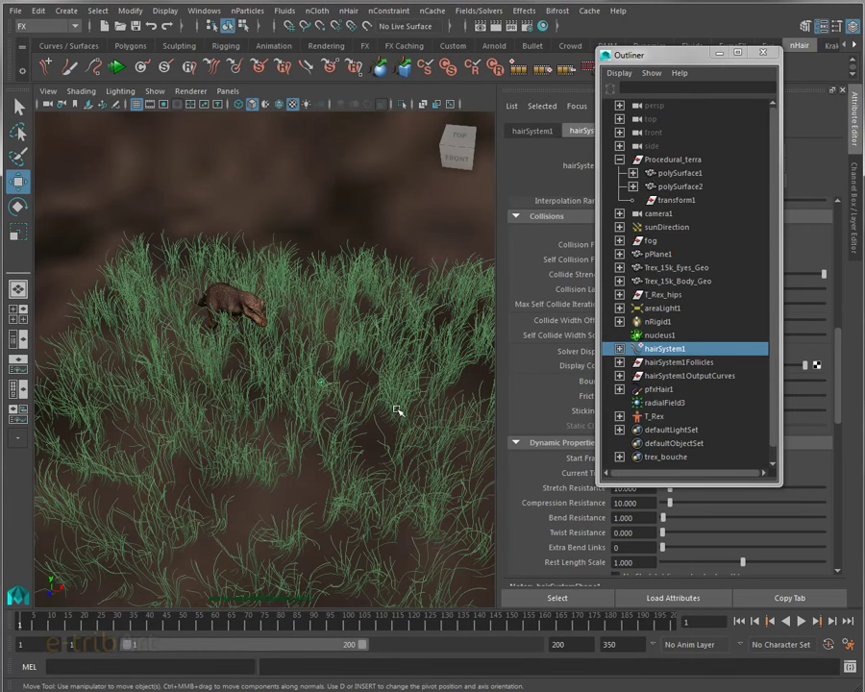
{"action": "scroll", "coordinate": [379, 402], "scroll_direction": "down", "scroll_amount": 5}
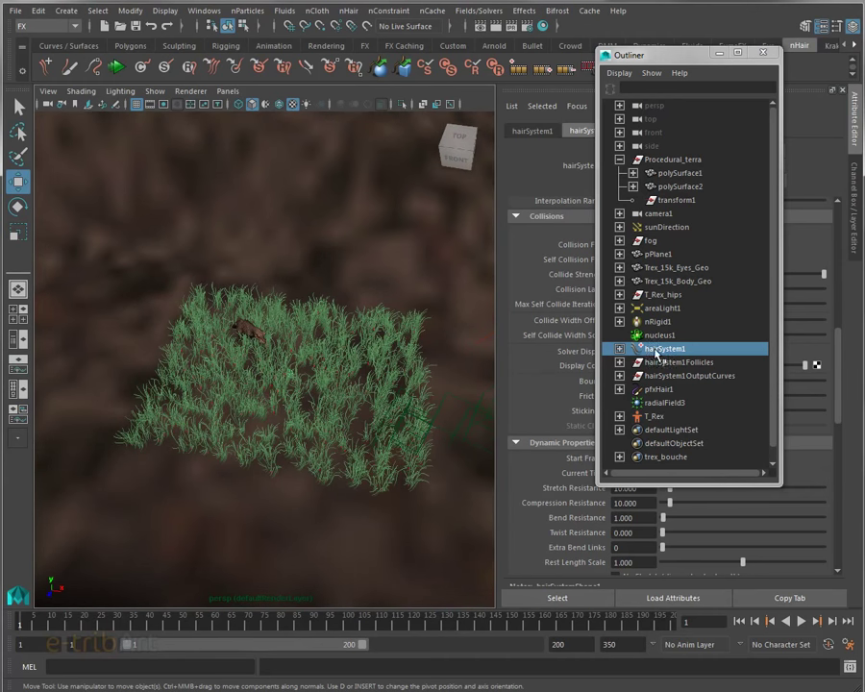
{"action": "left_click", "coordinate": [660, 404]}
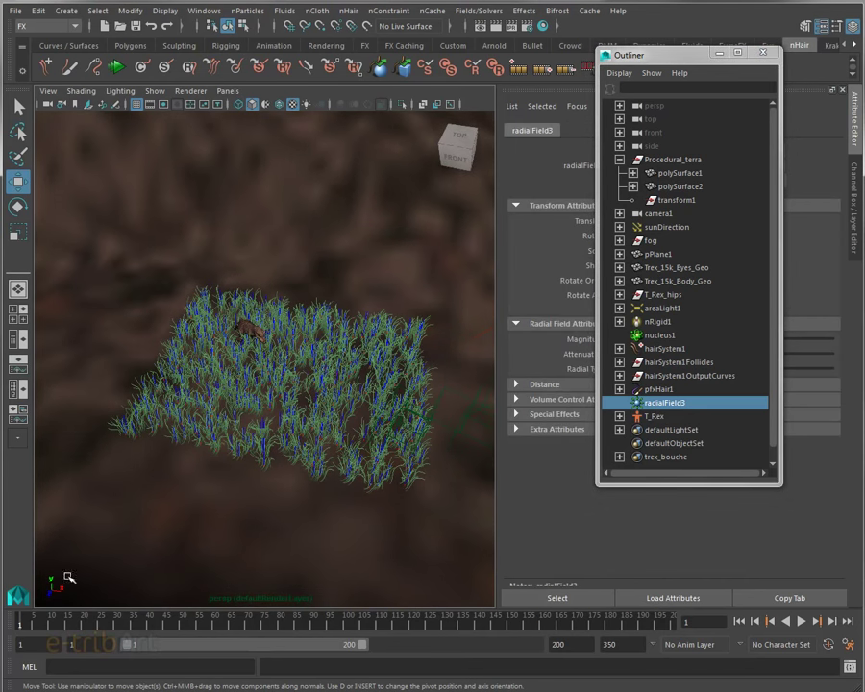
{"action": "mouse_move", "coordinate": [97, 547]}
{"action": "left_mouse_down", "text": "alt"}
{"action": "mouse_move", "coordinate": [215, 486]}
{"action": "mouse_move", "coordinate": [238, 496]}
{"action": "mouse_move", "coordinate": [232, 454]}
{"action": "left_mouse_up", "text": "alt"}
Drag radialField3 into the grass centre and onto the T-rex's hips beside its legs
{"action": "mouse_move", "coordinate": [199, 275]}
{"action": "left_mouse_down"}
{"action": "mouse_move", "coordinate": [279, 385]}
{"action": "mouse_move", "coordinate": [292, 362]}
{"action": "mouse_move", "coordinate": [276, 429]}
{"action": "left_mouse_up"}
{"action": "scroll", "coordinate": [278, 383], "scroll_direction": "up", "scroll_amount": 5}
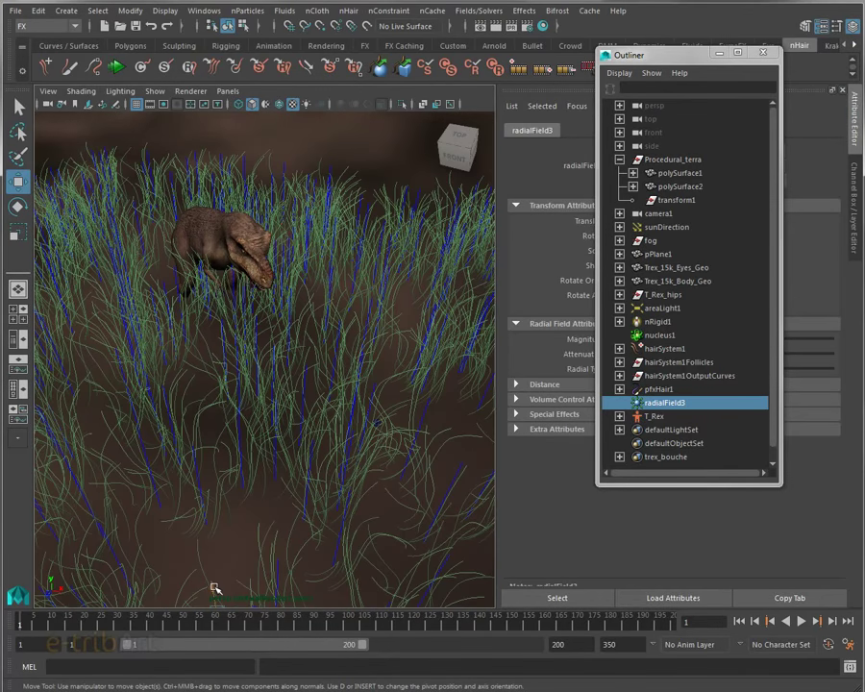
{"action": "left_click_drag", "start_coordinate": [227, 219], "coordinate": [226, 273], "text": "alt"}
{"action": "mouse_move", "coordinate": [162, 338]}
{"action": "left_mouse_down"}
{"action": "mouse_move", "coordinate": [214, 294]}
{"action": "mouse_move", "coordinate": [201, 342]}
{"action": "mouse_move", "coordinate": [238, 318]}
{"action": "mouse_move", "coordinate": [202, 400]}
{"action": "mouse_move", "coordinate": [246, 377]}
{"action": "mouse_move", "coordinate": [276, 435]}
{"action": "mouse_move", "coordinate": [293, 424]}
{"action": "mouse_move", "coordinate": [294, 404]}
{"action": "left_mouse_up"}
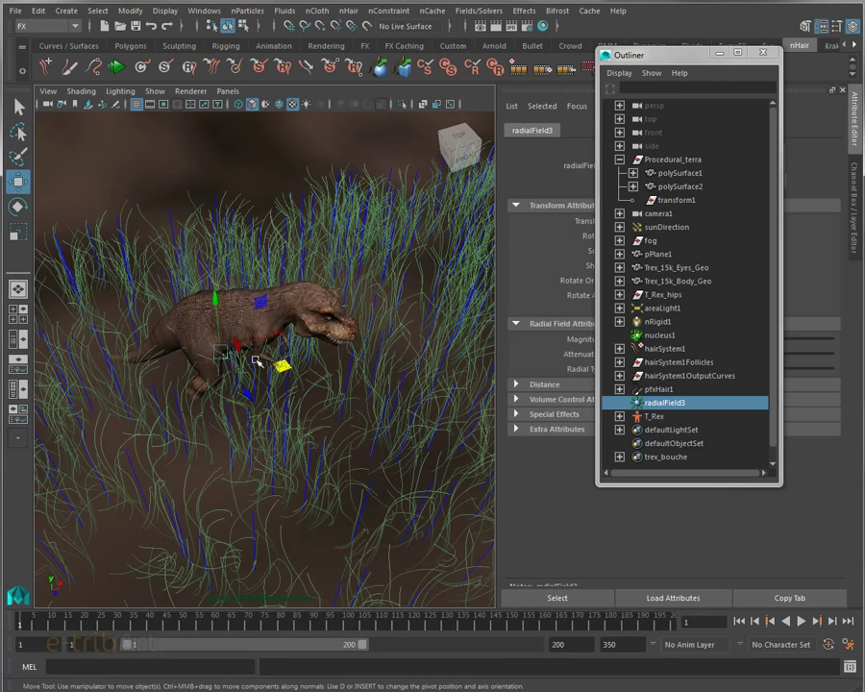
{"action": "mouse_move", "coordinate": [238, 396]}
{"action": "left_mouse_down"}
{"action": "mouse_move", "coordinate": [226, 381]}
{"action": "mouse_move", "coordinate": [184, 471]}
{"action": "mouse_move", "coordinate": [279, 400]}
{"action": "left_mouse_up"}
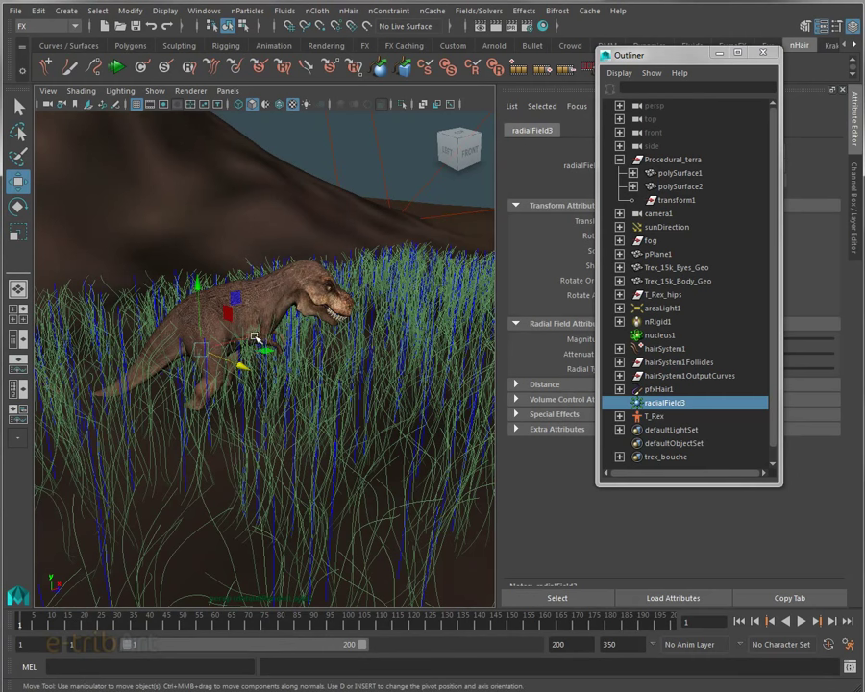
{"action": "mouse_move", "coordinate": [257, 338]}
{"action": "left_mouse_down"}
{"action": "mouse_move", "coordinate": [246, 272]}
{"action": "mouse_move", "coordinate": [263, 367]}
{"action": "mouse_move", "coordinate": [73, 419]}
{"action": "mouse_move", "coordinate": [204, 454]}
{"action": "left_mouse_up"}
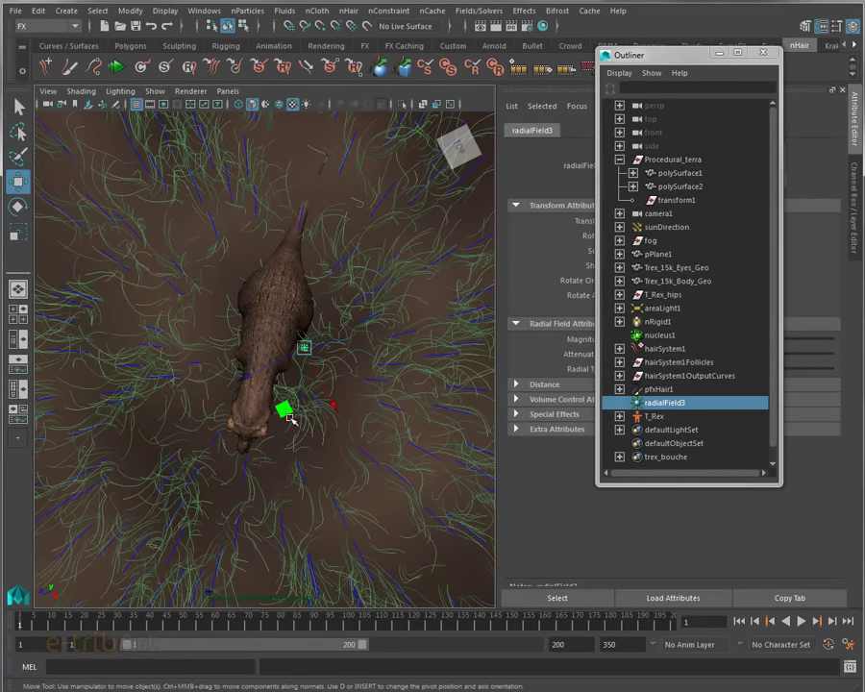
{"action": "mouse_move", "coordinate": [286, 423]}
{"action": "left_mouse_down"}
{"action": "mouse_move", "coordinate": [253, 444]}
{"action": "mouse_move", "coordinate": [311, 389]}
{"action": "mouse_move", "coordinate": [268, 360]}
{"action": "mouse_move", "coordinate": [581, 411]}
{"action": "left_mouse_up"}
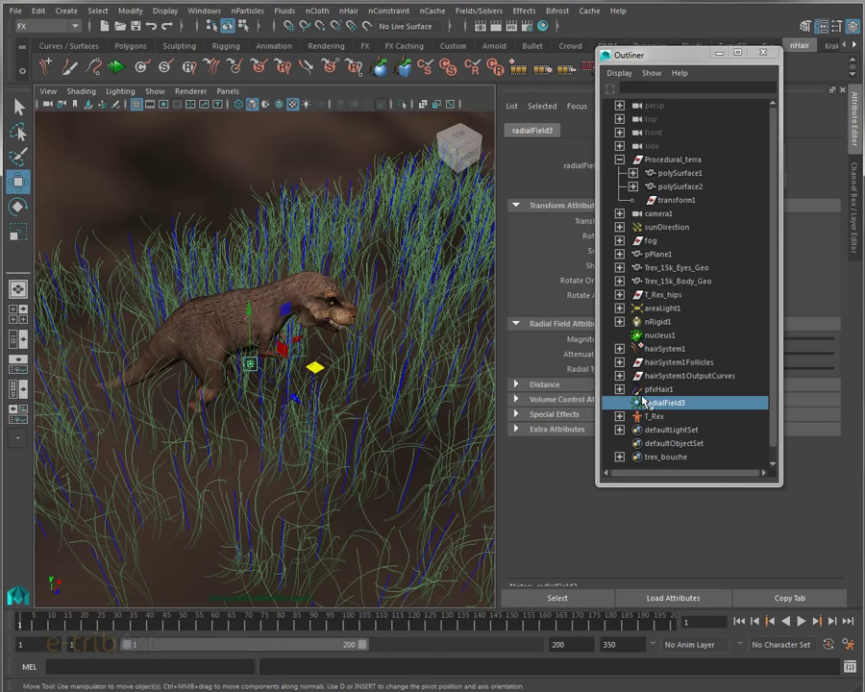
Expand T_Rex_hips > Hips and parent radialField3 under Hips beside radialField1 and radialField2
{"action": "left_click", "coordinate": [655, 296]}
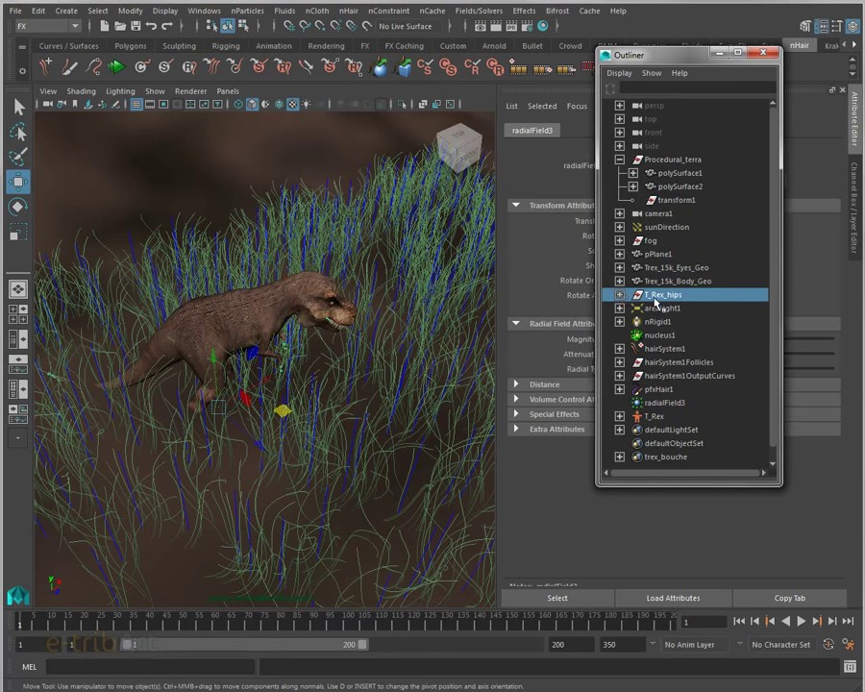
{"action": "left_click", "coordinate": [619, 294]}
{"action": "left_click", "coordinate": [665, 307]}
{"action": "left_click", "coordinate": [634, 307]}
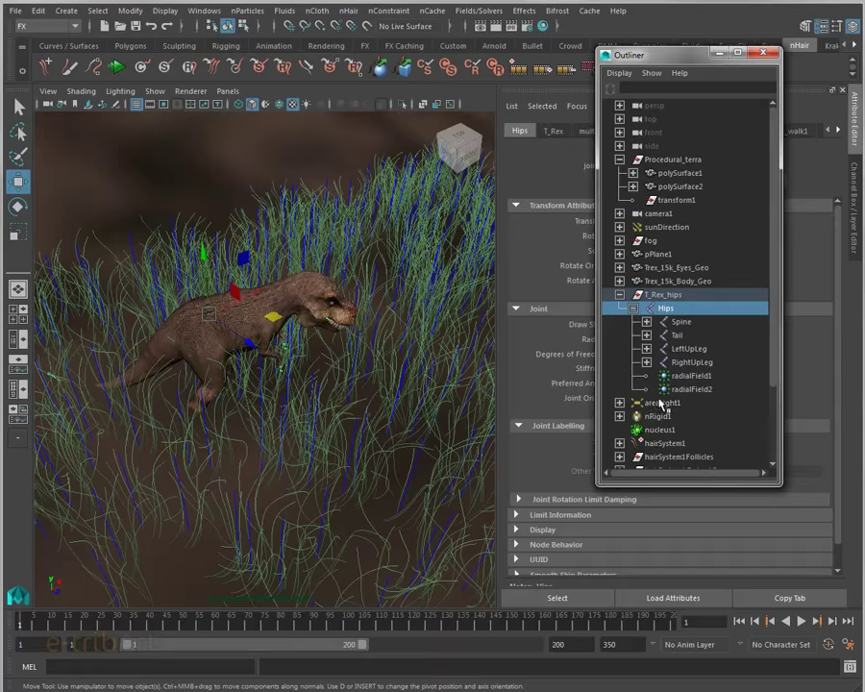
{"action": "scroll", "coordinate": [662, 440], "scroll_direction": "down", "scroll_amount": 2}
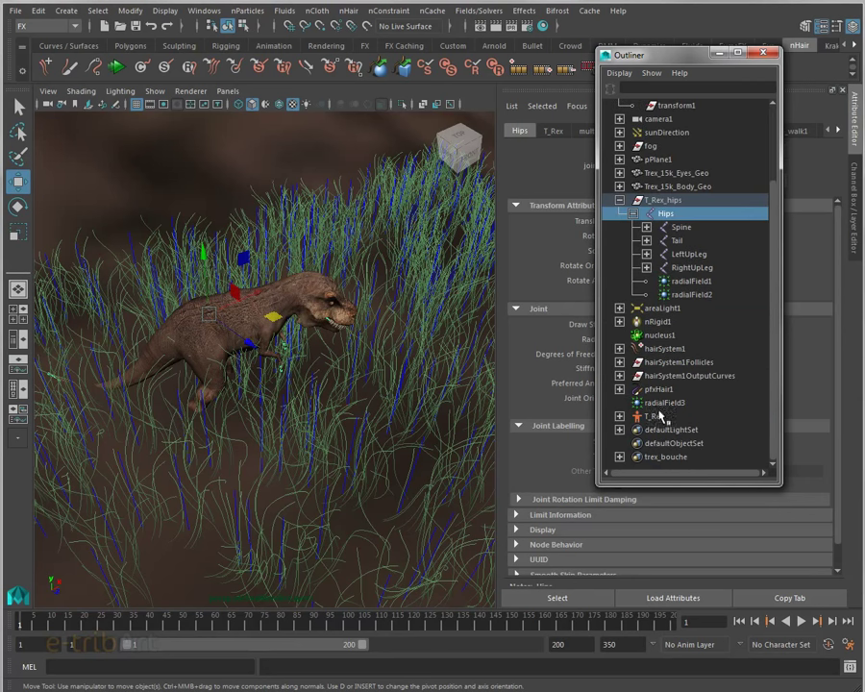
{"action": "left_click", "coordinate": [662, 405]}
{"action": "left_click_drag", "start_coordinate": [663, 405], "coordinate": [672, 217]}
{"action": "left_click", "coordinate": [666, 213]}
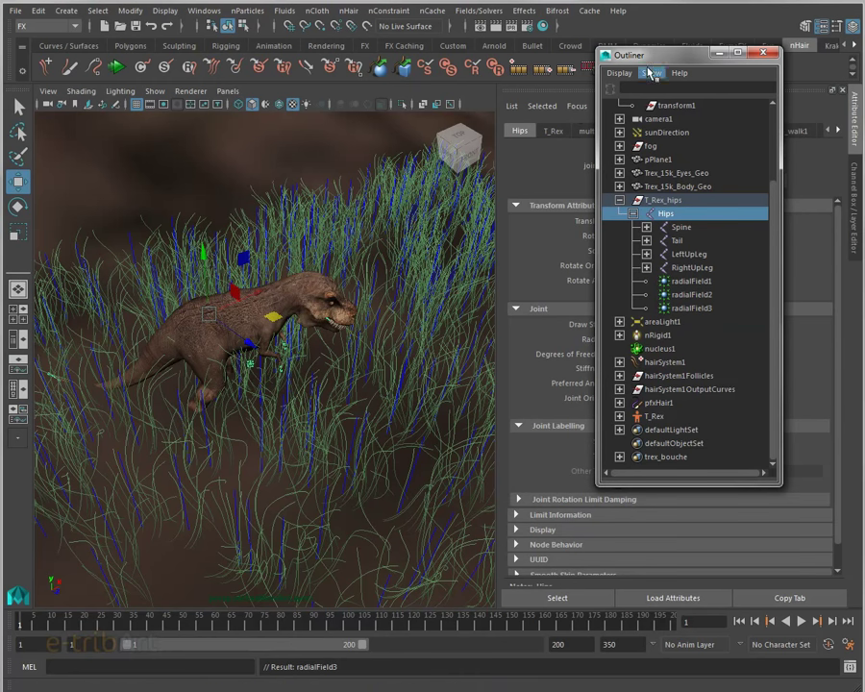
{"action": "left_click_drag", "start_coordinate": [625, 55], "coordinate": [632, 52]}
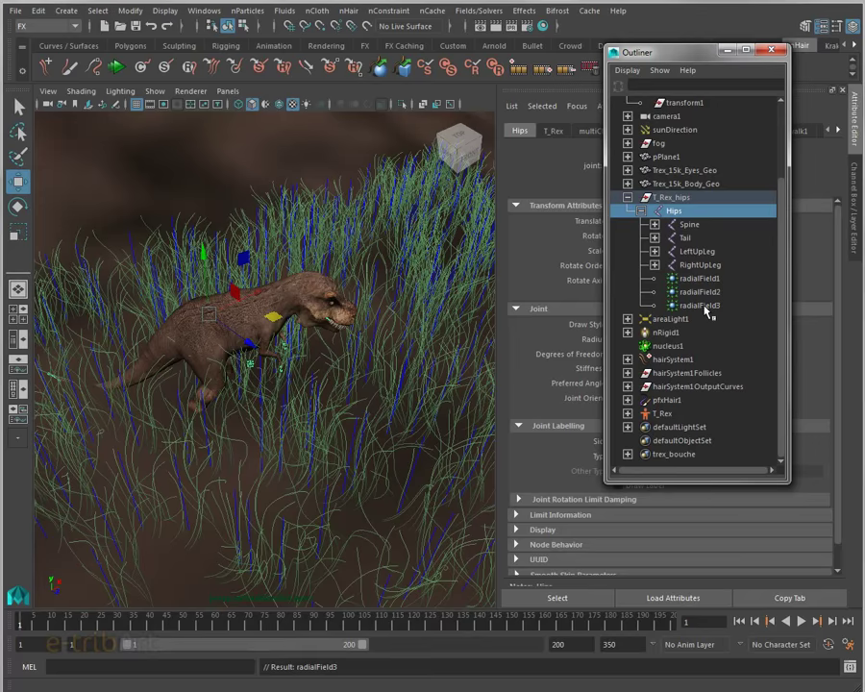
{"action": "left_click", "coordinate": [702, 306]}
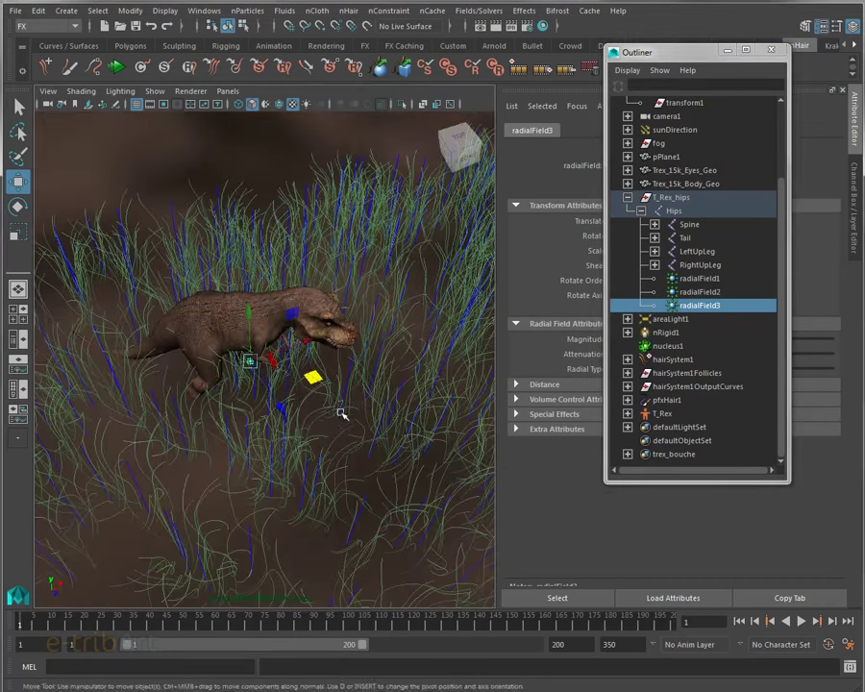
Move the Outliner aside, widen the top-down view, and open then close the Script Editor
{"action": "left_click_drag", "start_coordinate": [699, 54], "coordinate": [864, 87]}
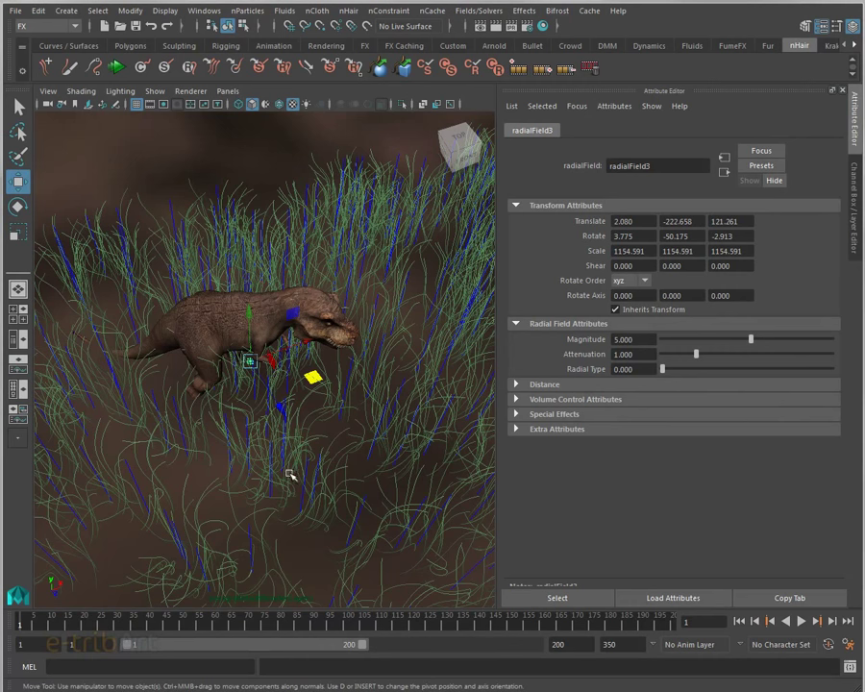
{"action": "mouse_move", "coordinate": [336, 461]}
{"action": "left_mouse_down", "text": "alt"}
{"action": "mouse_move", "coordinate": [289, 473]}
{"action": "mouse_move", "coordinate": [268, 522]}
{"action": "left_mouse_up", "text": "alt"}
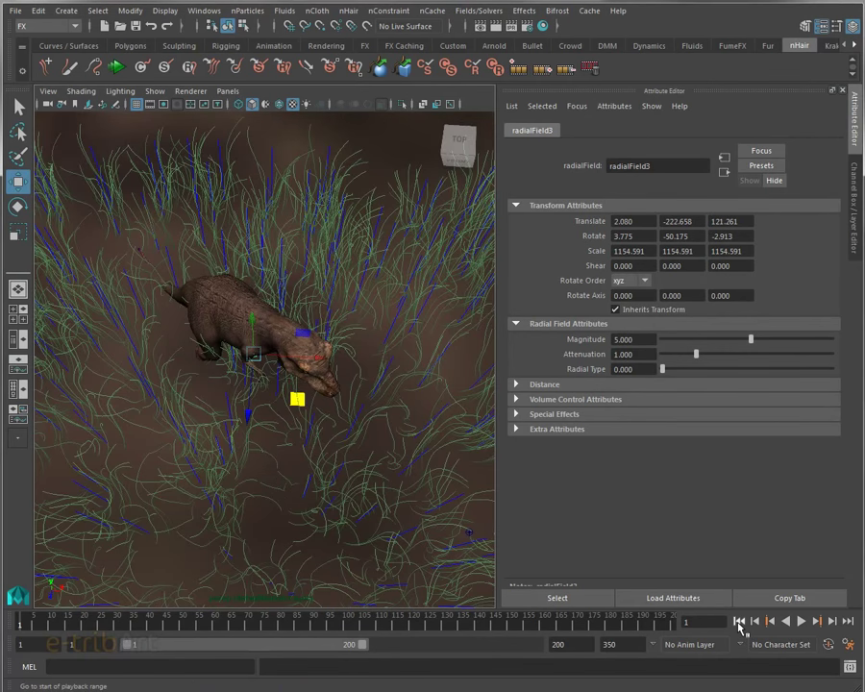
{"action": "right_click_drag", "start_coordinate": [310, 465], "coordinate": [285, 439], "text": "alt"}
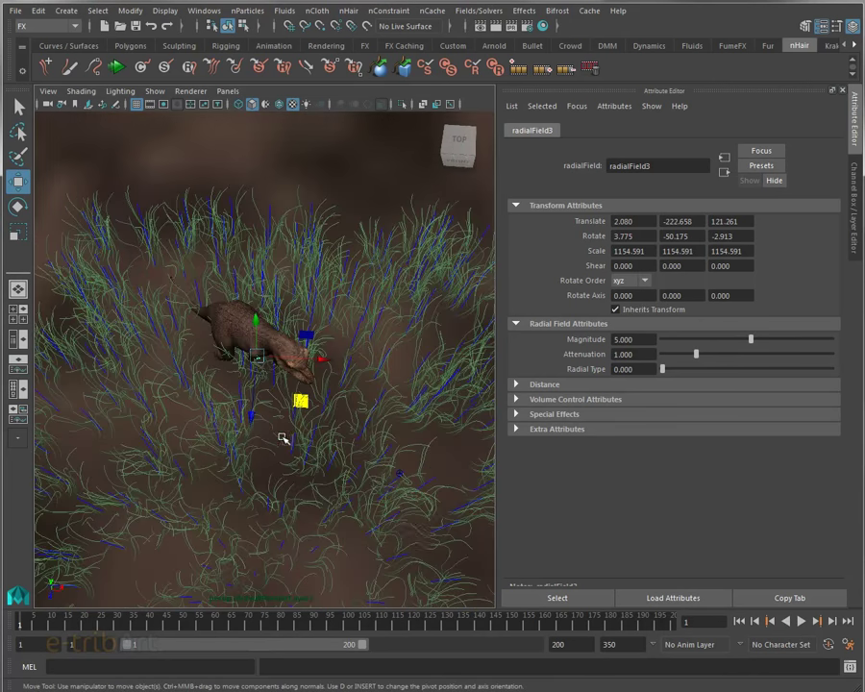
{"action": "left_click_drag", "start_coordinate": [499, 524], "coordinate": [540, 524]}
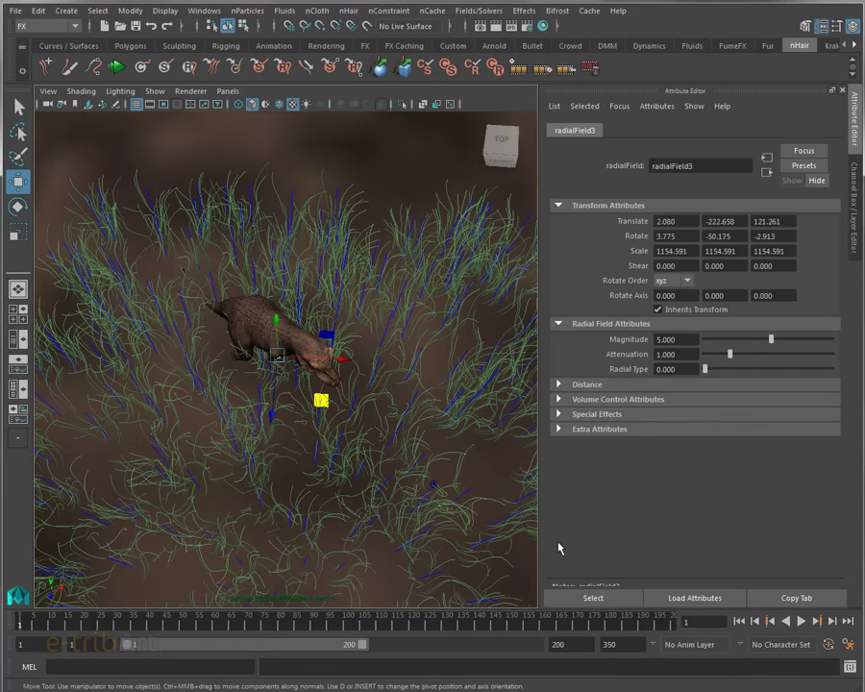
{"action": "left_click", "coordinate": [850, 666]}
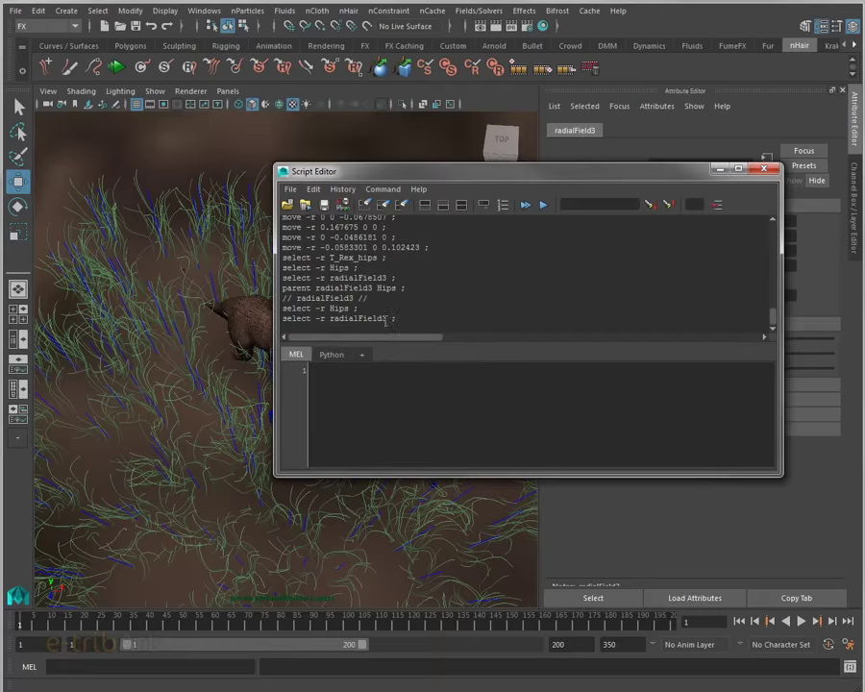
{"action": "left_click", "coordinate": [764, 169]}
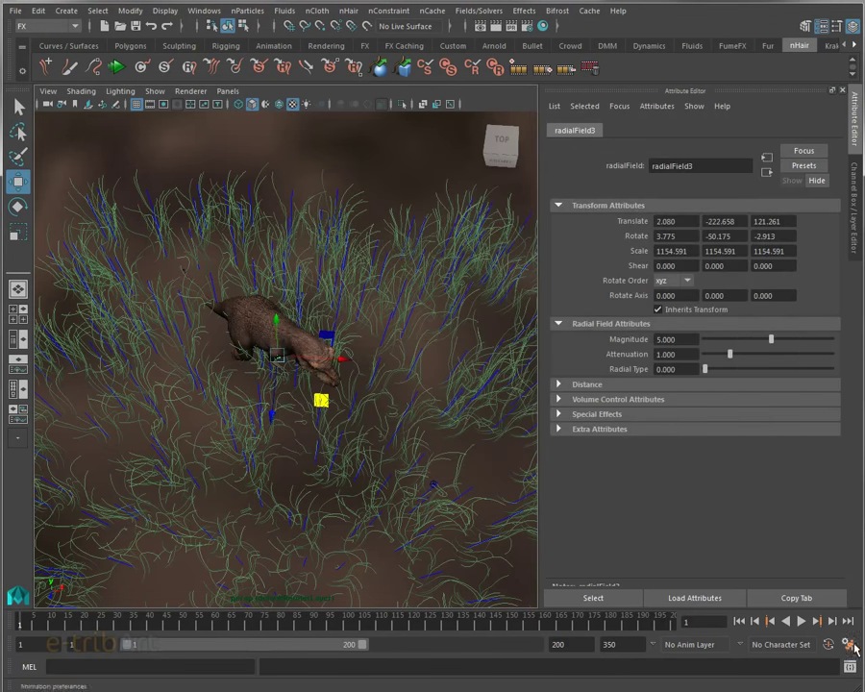
Save the Time Slider preferences with Play every frame at Free max speed
{"action": "left_click", "coordinate": [852, 647]}
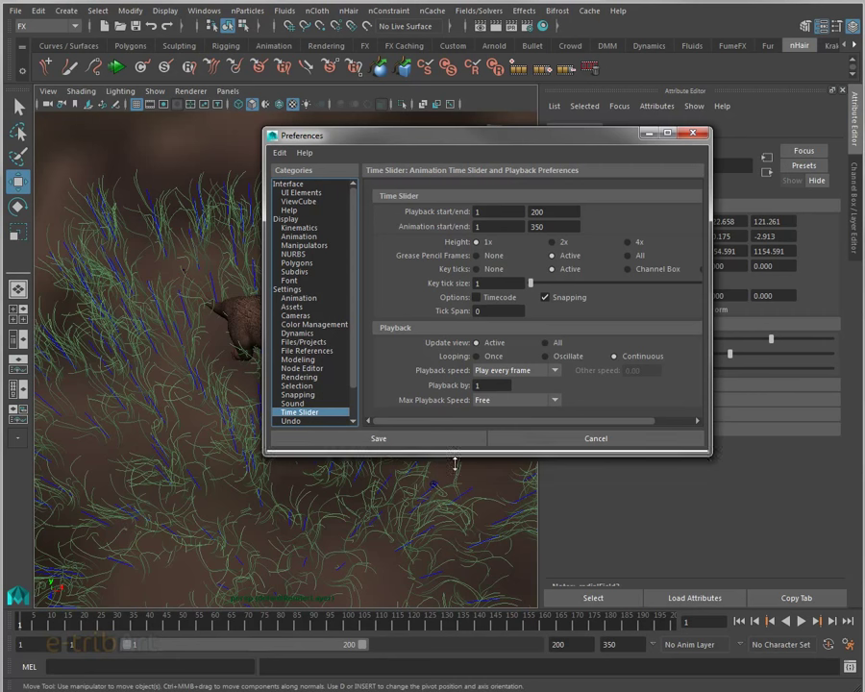
{"action": "left_click_drag", "start_coordinate": [461, 450], "coordinate": [462, 525]}
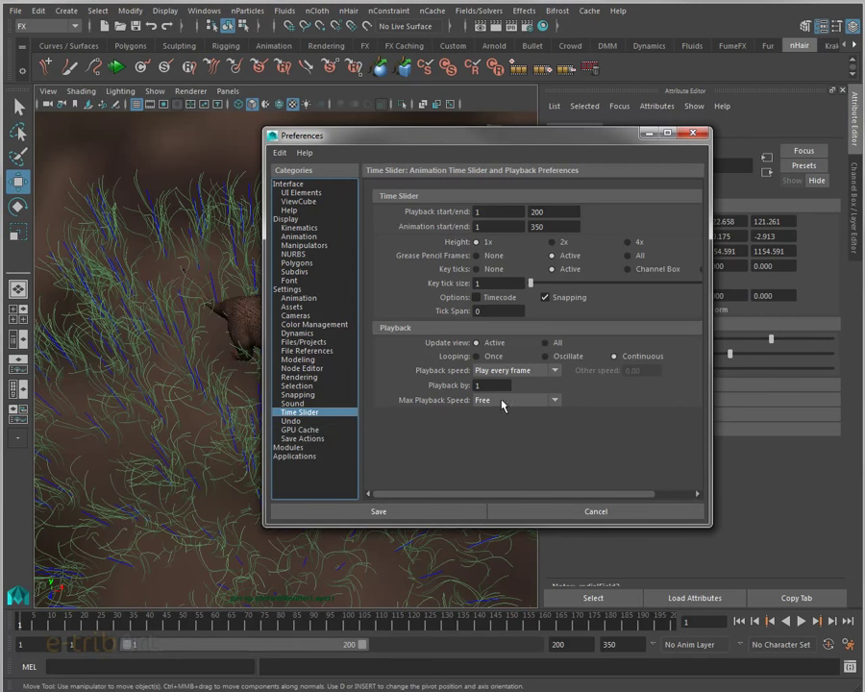
{"action": "left_click", "coordinate": [450, 514]}
{"action": "mouse_move", "coordinate": [470, 540]}
{"action": "left_mouse_down", "text": "alt"}
{"action": "mouse_move", "coordinate": [340, 421]}
{"action": "mouse_move", "coordinate": [353, 412]}
{"action": "left_mouse_up", "text": "alt"}
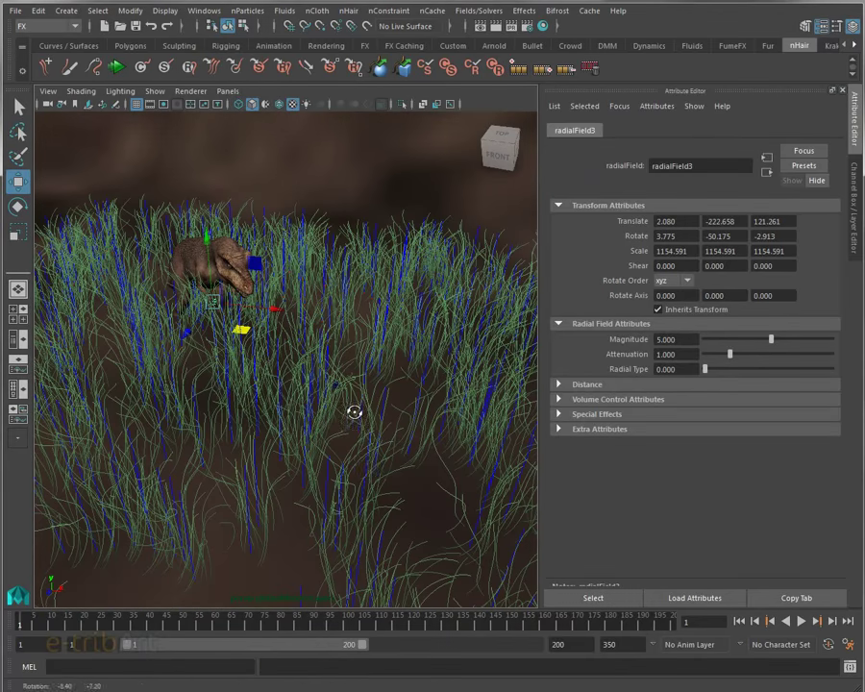
Play the grass simulation to frame 61, then rewind to frame 1
{"action": "mouse_move", "coordinate": [367, 467]}
{"action": "left_mouse_down", "text": "alt"}
{"action": "mouse_move", "coordinate": [355, 467]}
{"action": "mouse_move", "coordinate": [374, 496]}
{"action": "left_mouse_up", "text": "alt"}
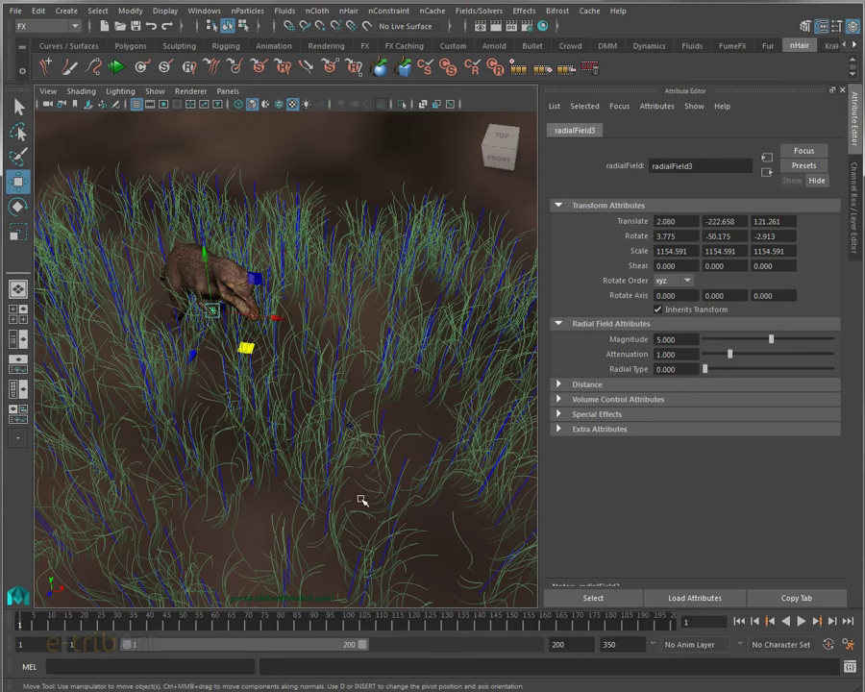
{"action": "left_click_drag", "start_coordinate": [249, 433], "coordinate": [232, 423], "text": "alt"}
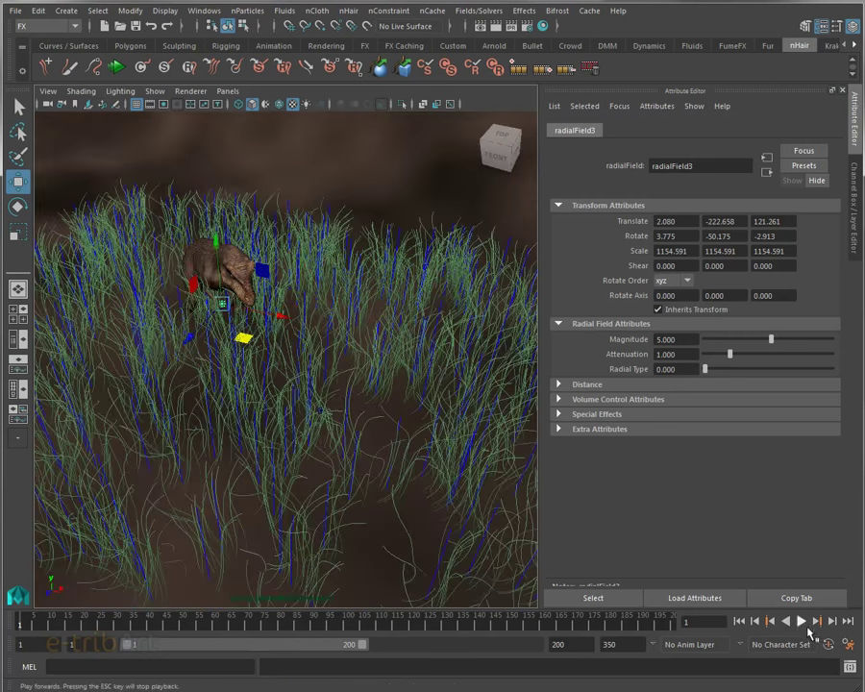
{"action": "left_click", "coordinate": [801, 622]}
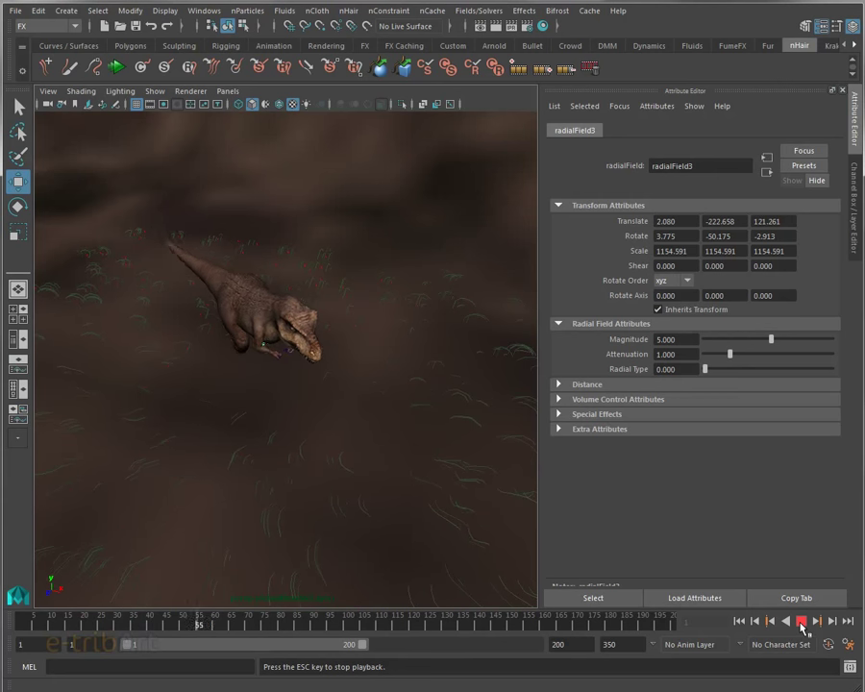
{"action": "left_click", "coordinate": [802, 622]}
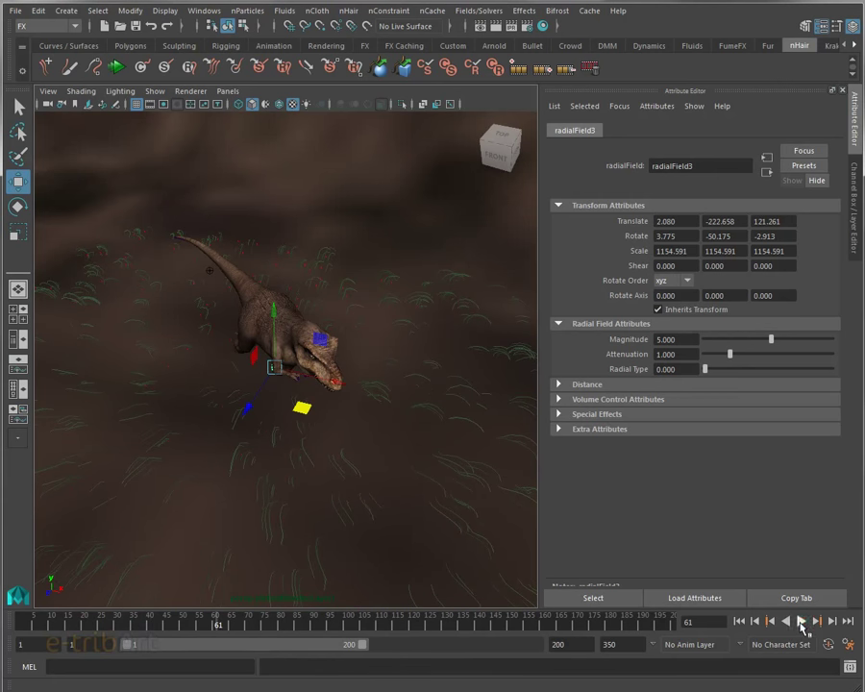
{"action": "left_click", "coordinate": [741, 622]}
{"action": "mouse_move", "coordinate": [165, 453]}
{"action": "left_mouse_down", "text": "alt"}
{"action": "mouse_move", "coordinate": [258, 445]}
{"action": "mouse_move", "coordinate": [239, 417]}
{"action": "mouse_move", "coordinate": [185, 429]}
{"action": "left_mouse_up", "text": "alt"}
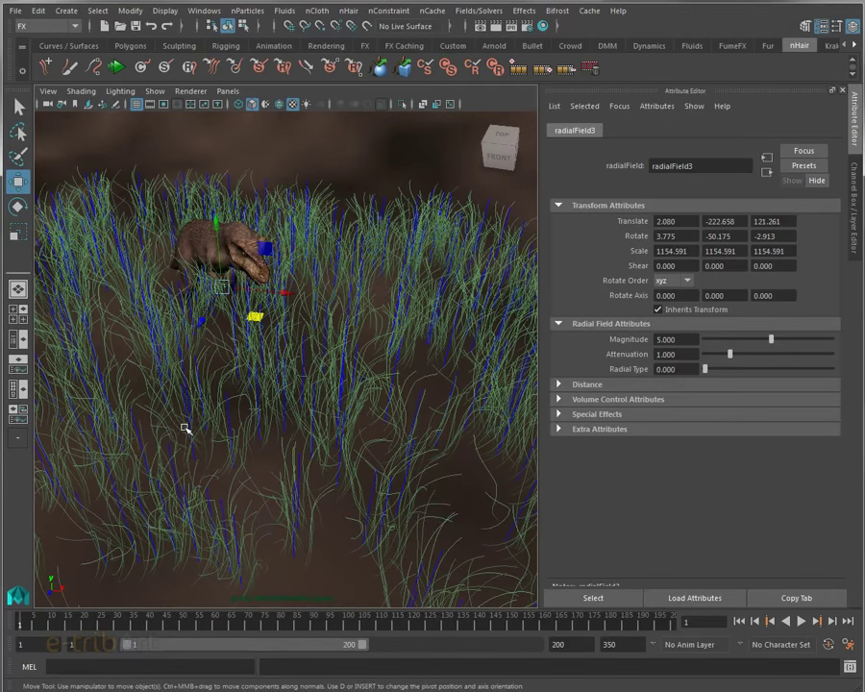
{"action": "mouse_move", "coordinate": [295, 396]}
{"action": "left_mouse_down", "text": "alt"}
{"action": "mouse_move", "coordinate": [269, 407]}
{"action": "mouse_move", "coordinate": [270, 400]}
{"action": "left_mouse_up", "text": "alt"}
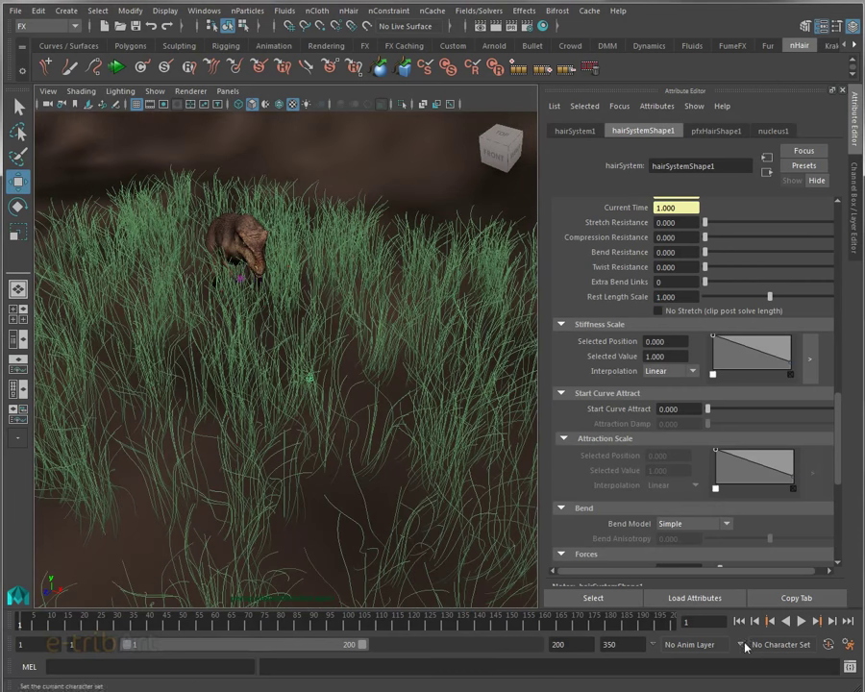
Reset the simulation, set nucleus Gravity to 0, and play to frame 12
{"action": "left_click", "coordinate": [799, 624]}
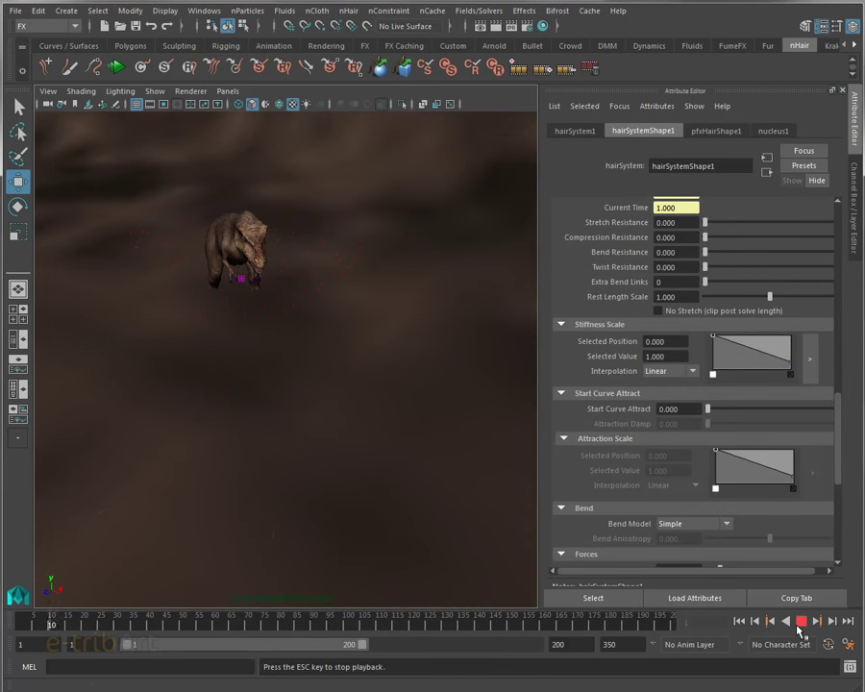
{"action": "left_click", "coordinate": [799, 625]}
{"action": "left_click", "coordinate": [739, 622]}
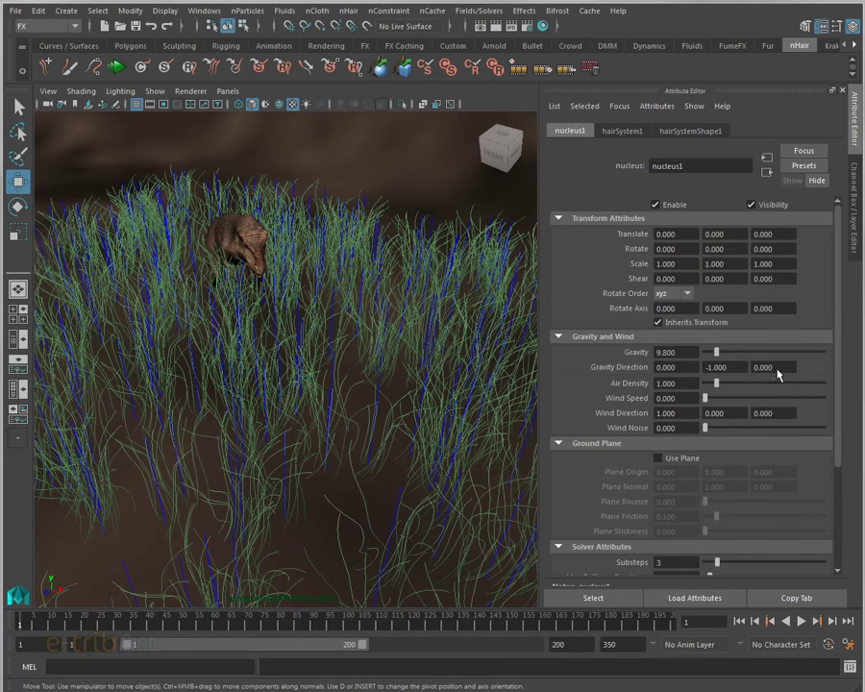
{"action": "left_click_drag", "start_coordinate": [717, 353], "coordinate": [704, 353]}
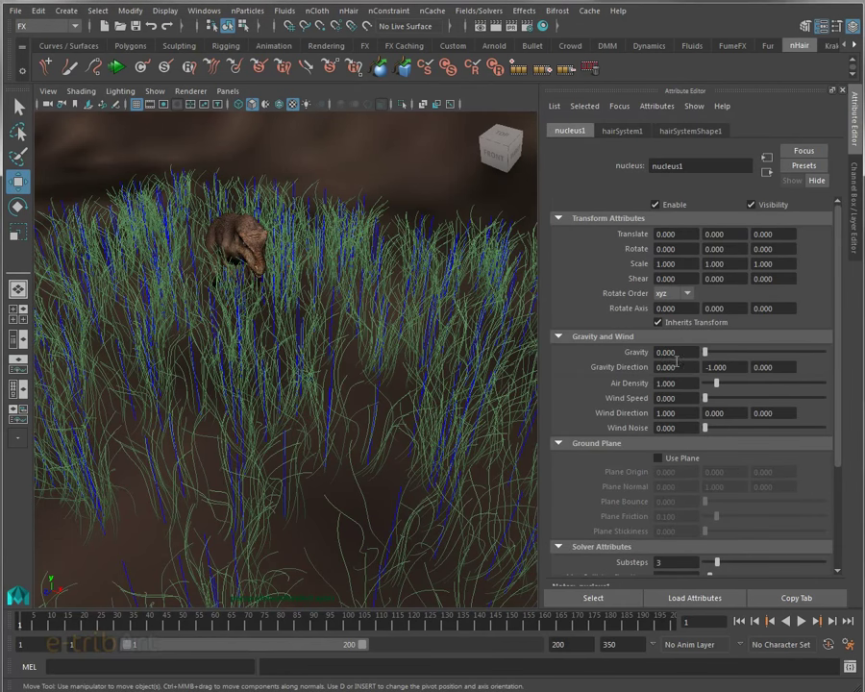
{"action": "left_click", "coordinate": [801, 622]}
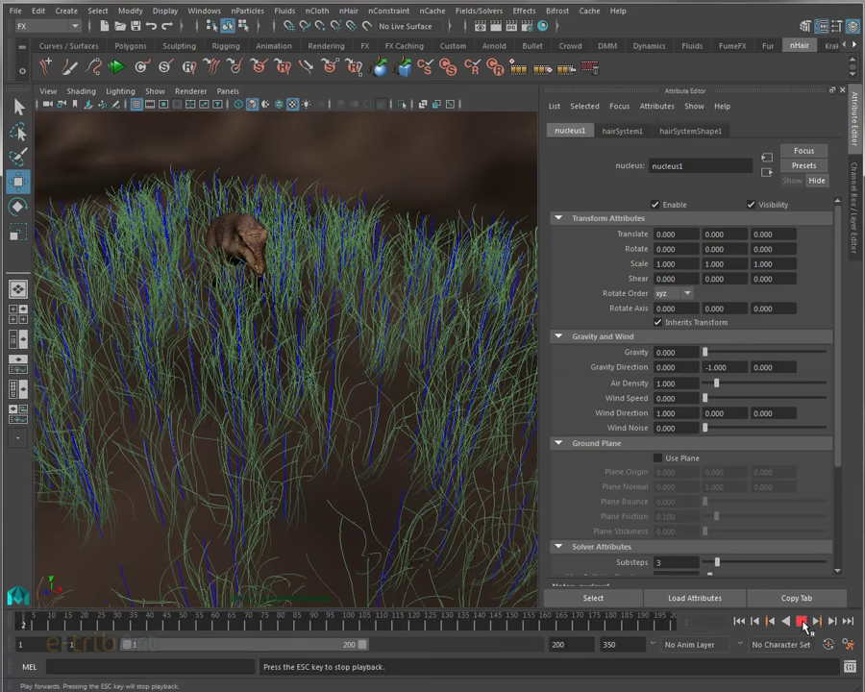
{"action": "left_click", "coordinate": [802, 622]}
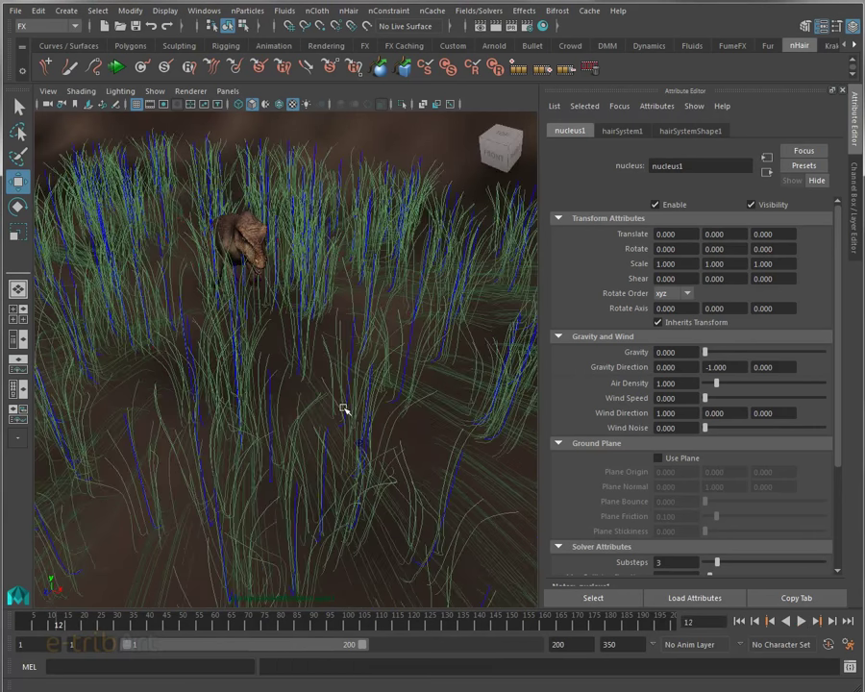
{"action": "mouse_move", "coordinate": [359, 358]}
{"action": "left_mouse_down", "text": "alt"}
{"action": "mouse_move", "coordinate": [375, 400]}
{"action": "mouse_move", "coordinate": [347, 399]}
{"action": "left_mouse_up", "text": "alt"}
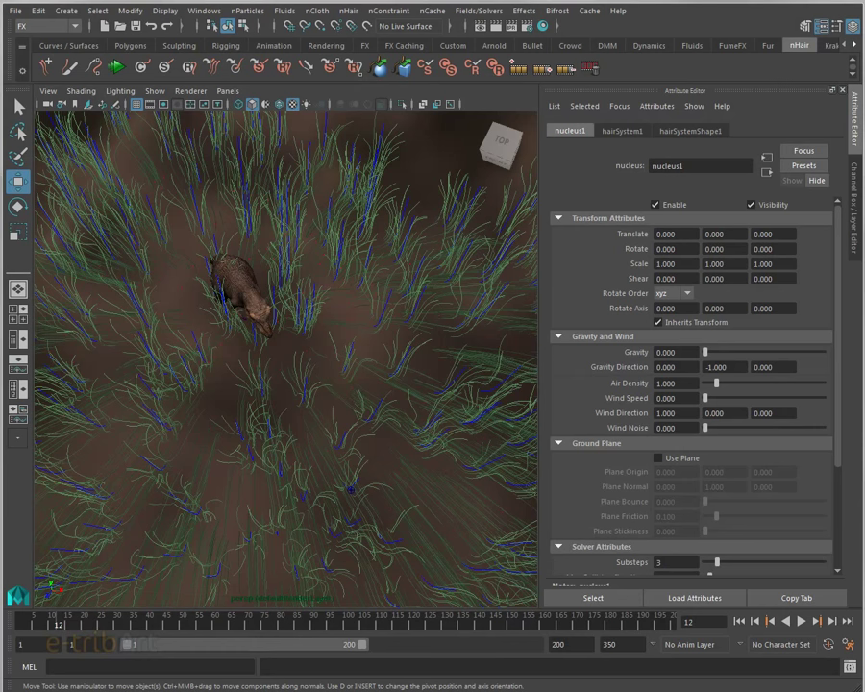
Set radialField3's Magnitude to -100, then change it to 0
{"action": "left_click", "coordinate": [673, 339]}
{"action": "type", "text": "-100"}
{"action": "key", "text": "Return"}
{"action": "left_click", "coordinate": [671, 341]}
{"action": "type", "text": "000"}
{"action": "key", "text": "Return"}
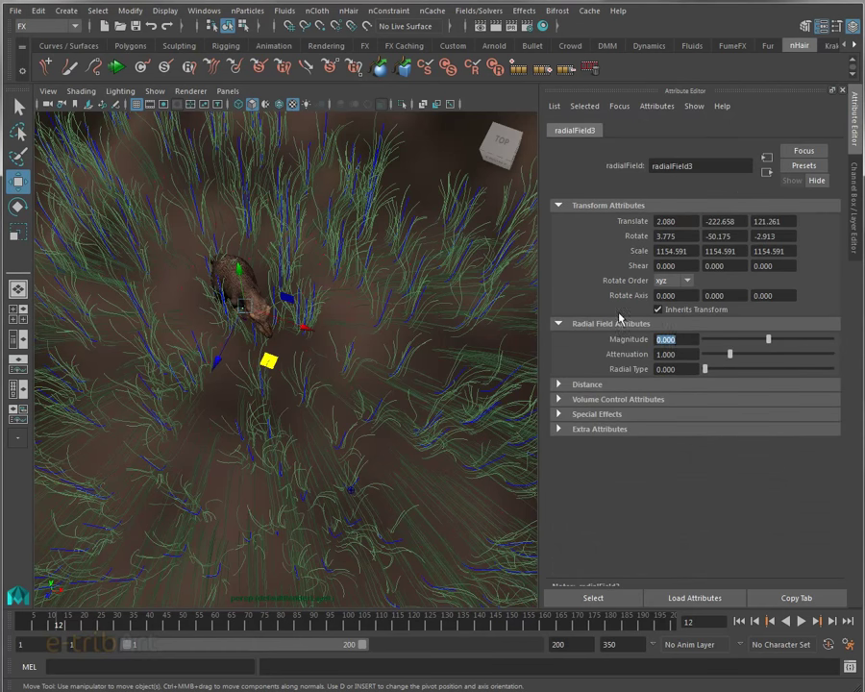
Set nucleus1 Gravity to 10 and replay the simulation to frame 34, then rewind
{"action": "left_click", "coordinate": [189, 253]}
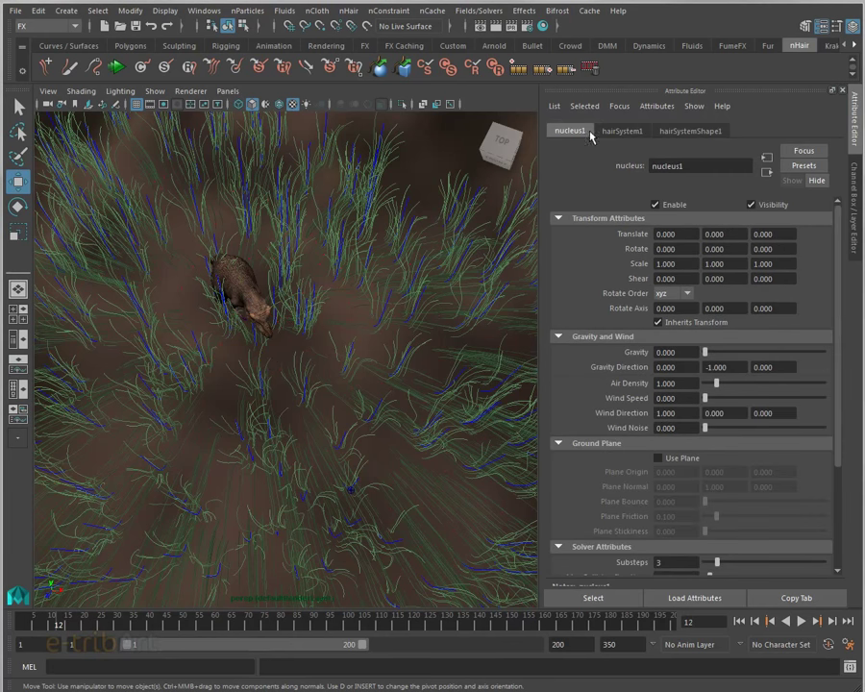
{"action": "left_click", "coordinate": [688, 352]}
{"action": "type", "text": "10"}
{"action": "key", "text": "Return"}
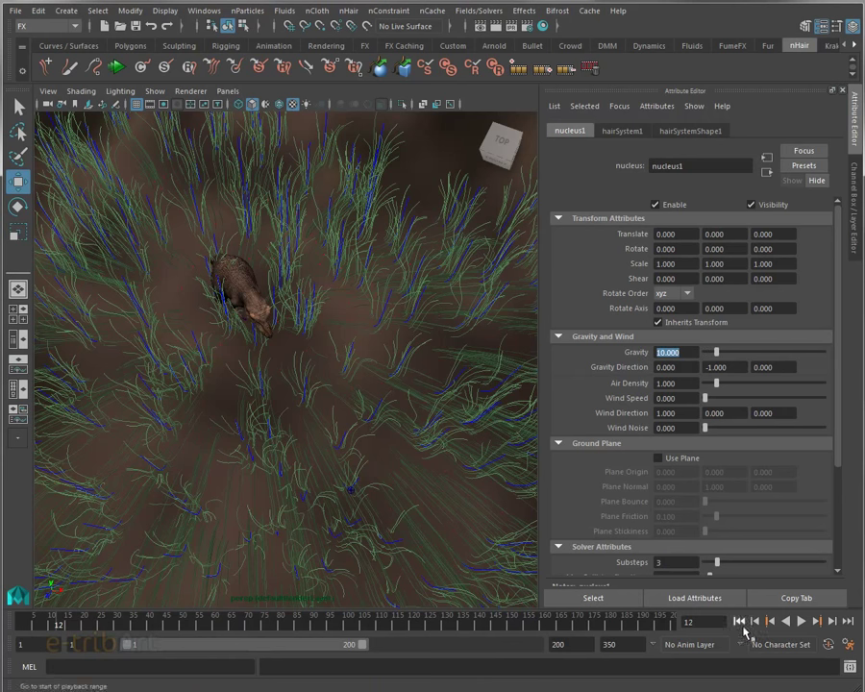
{"action": "left_click", "coordinate": [740, 621]}
{"action": "left_click", "coordinate": [803, 622]}
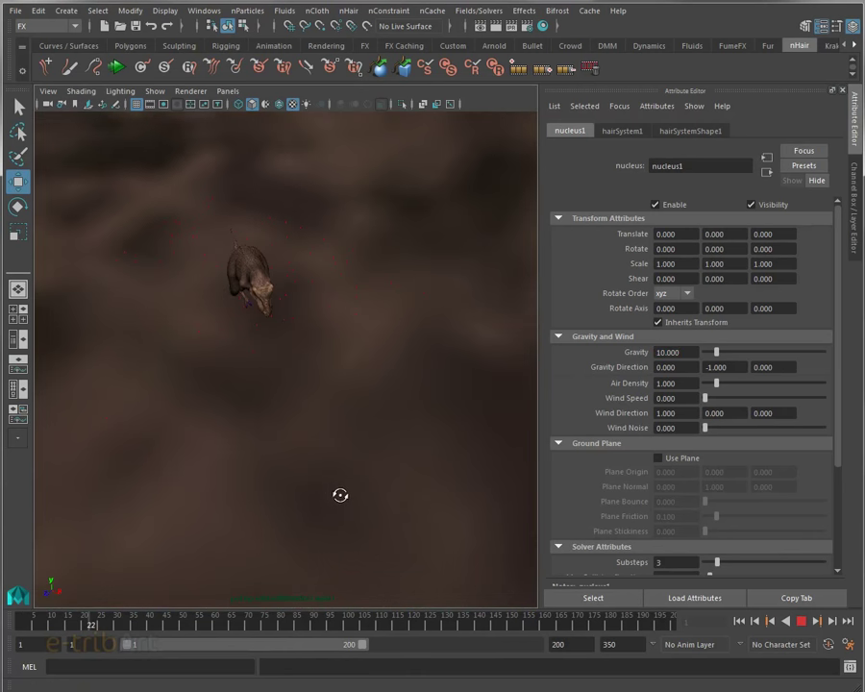
{"action": "left_click", "coordinate": [800, 623]}
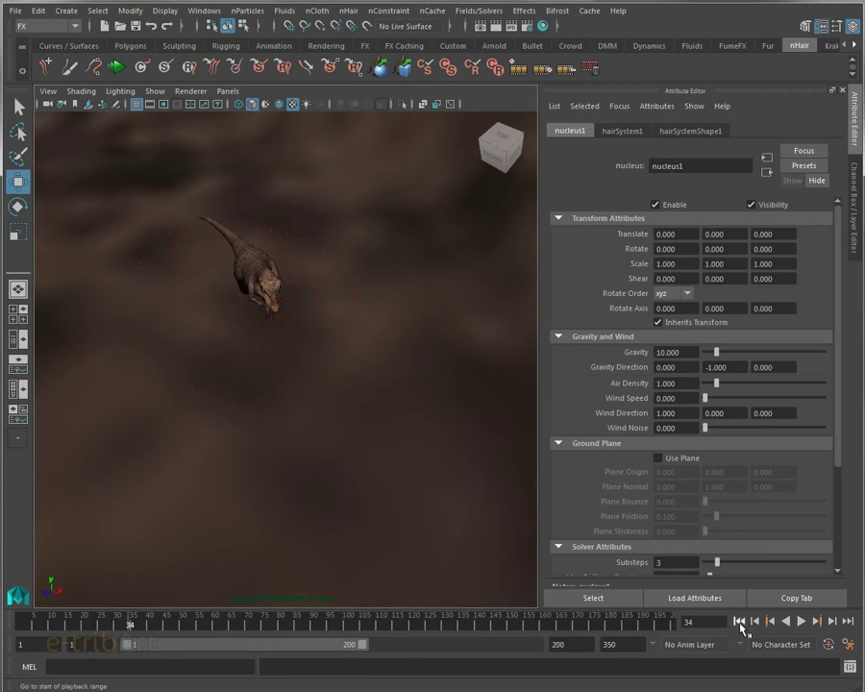
{"action": "left_click", "coordinate": [739, 622]}
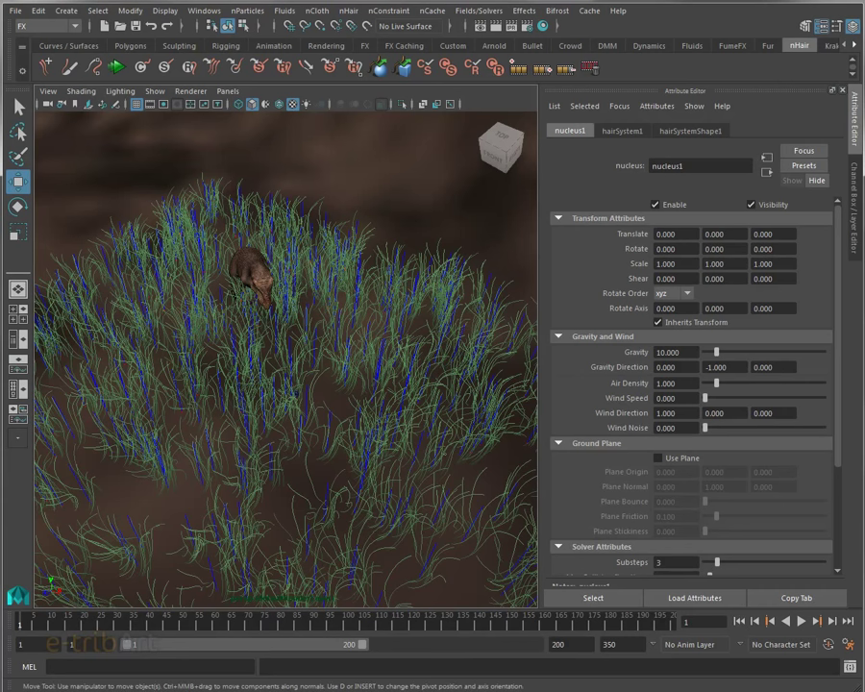
On hairSystemShape1, raise Stretch Resistance and set Bend Resistance to 72.632, then test to frame 61
{"action": "left_click", "coordinate": [295, 394]}
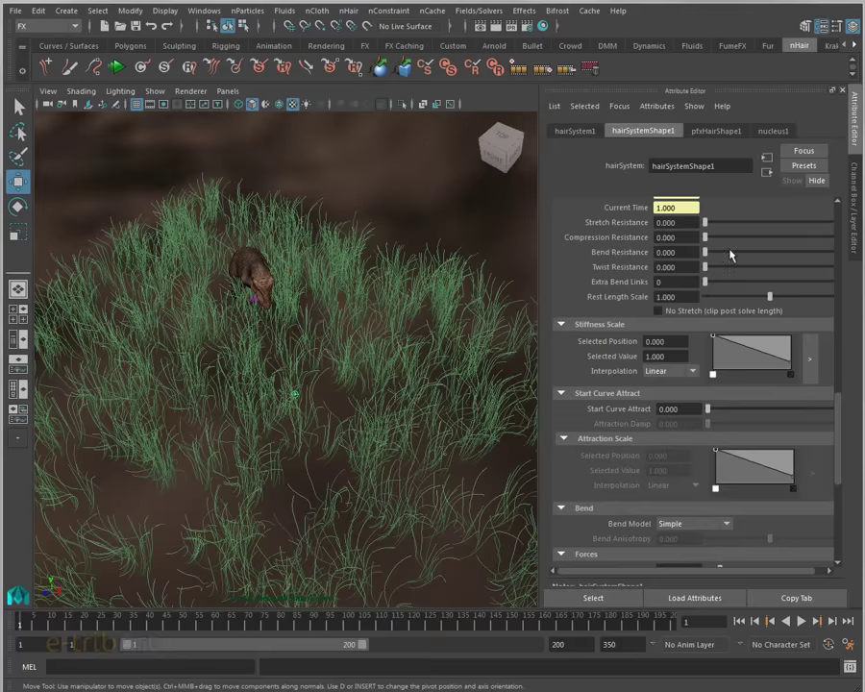
{"action": "left_click_drag", "start_coordinate": [837, 404], "coordinate": [843, 357]}
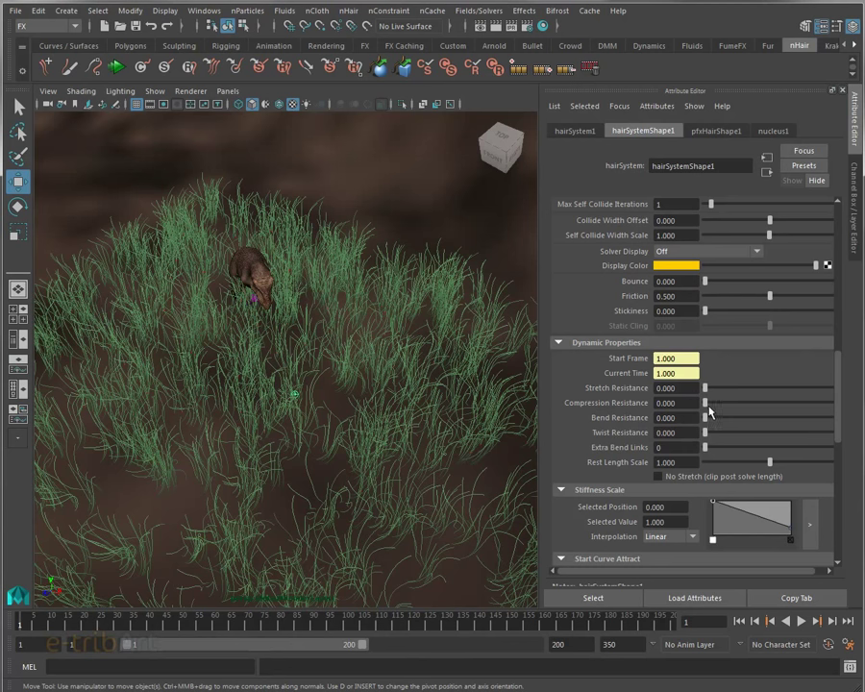
{"action": "mouse_move", "coordinate": [458, 452]}
{"action": "left_mouse_down", "text": "alt"}
{"action": "mouse_move", "coordinate": [425, 448]}
{"action": "mouse_move", "coordinate": [424, 438]}
{"action": "left_mouse_up", "text": "alt"}
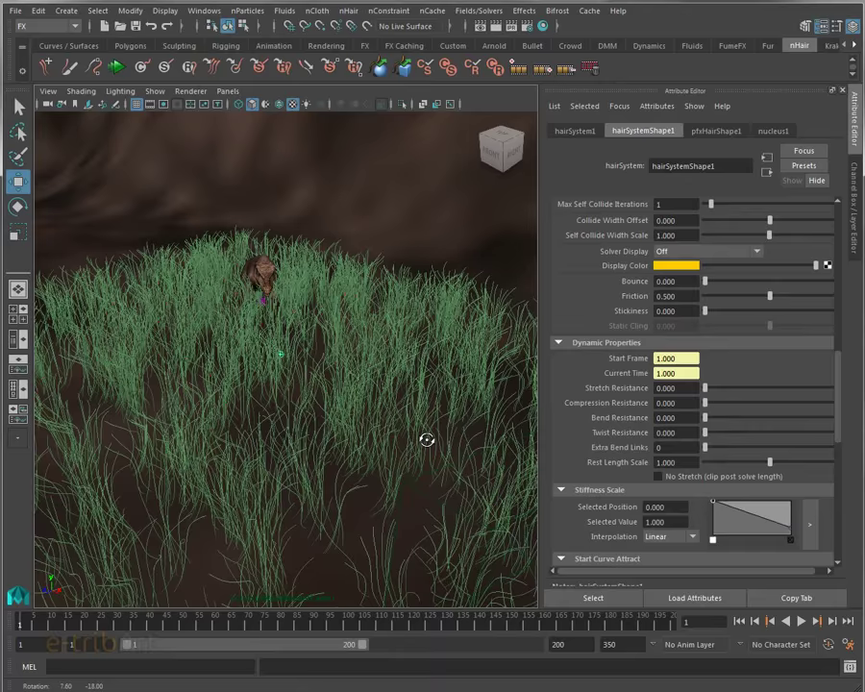
{"action": "left_click_drag", "start_coordinate": [708, 393], "coordinate": [742, 394]}
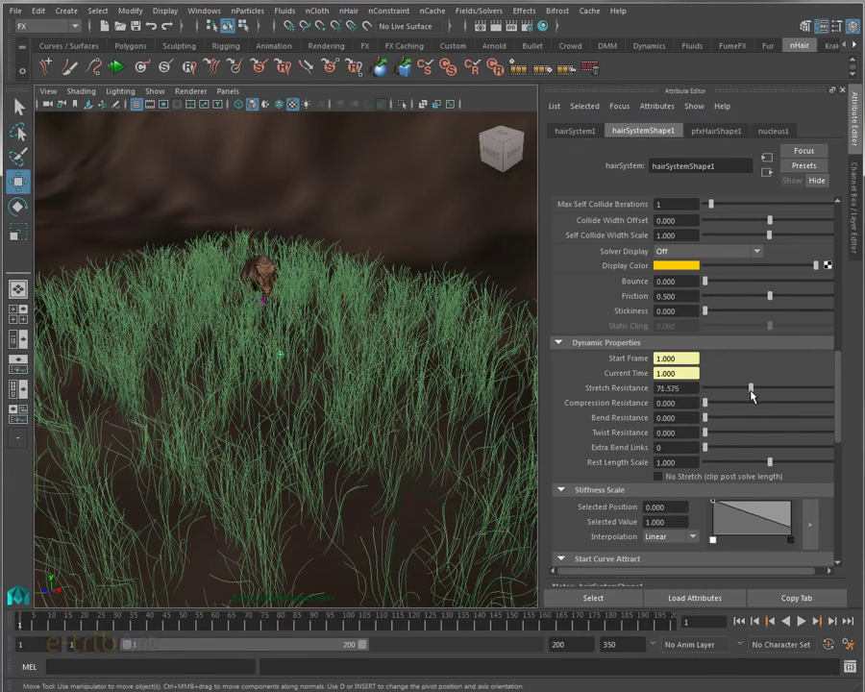
{"action": "left_click_drag", "start_coordinate": [750, 420], "coordinate": [752, 418]}
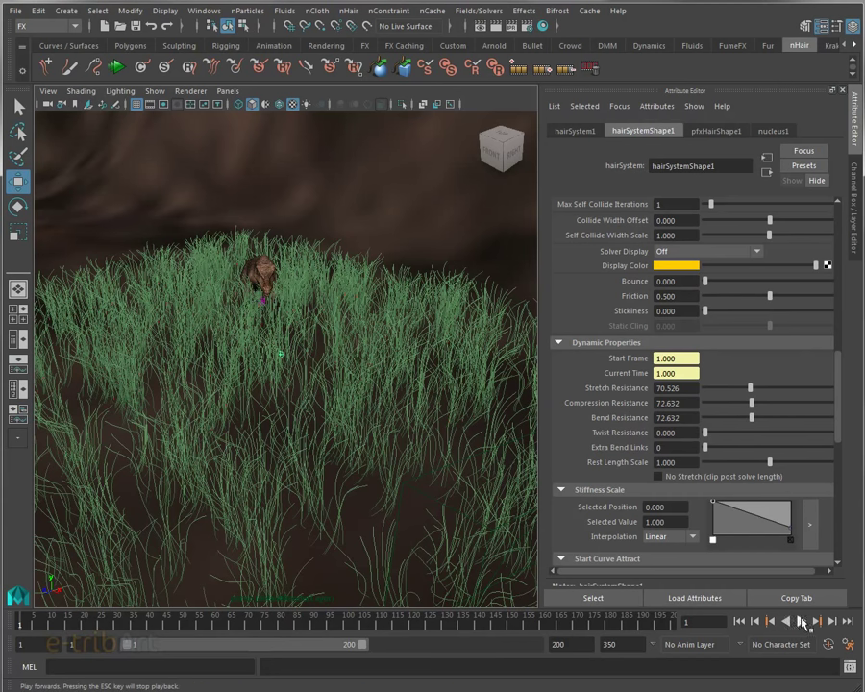
{"action": "left_click", "coordinate": [803, 622]}
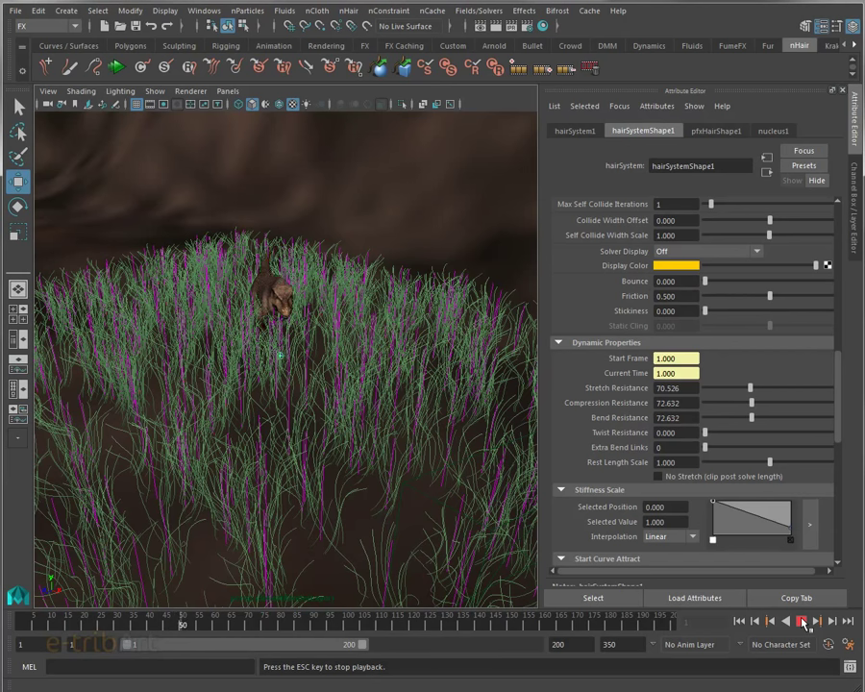
{"action": "left_click", "coordinate": [804, 622]}
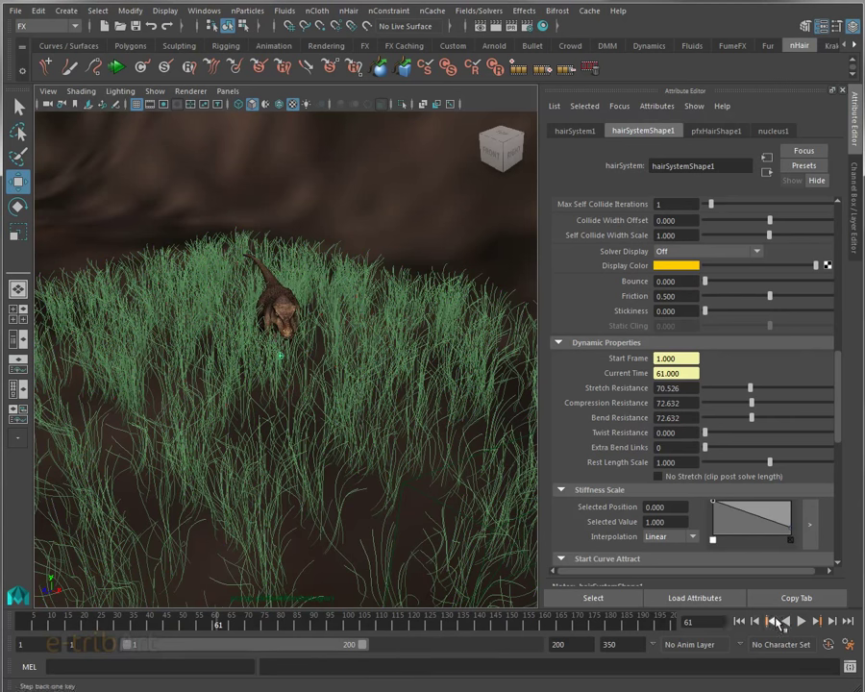
{"action": "left_click", "coordinate": [741, 622]}
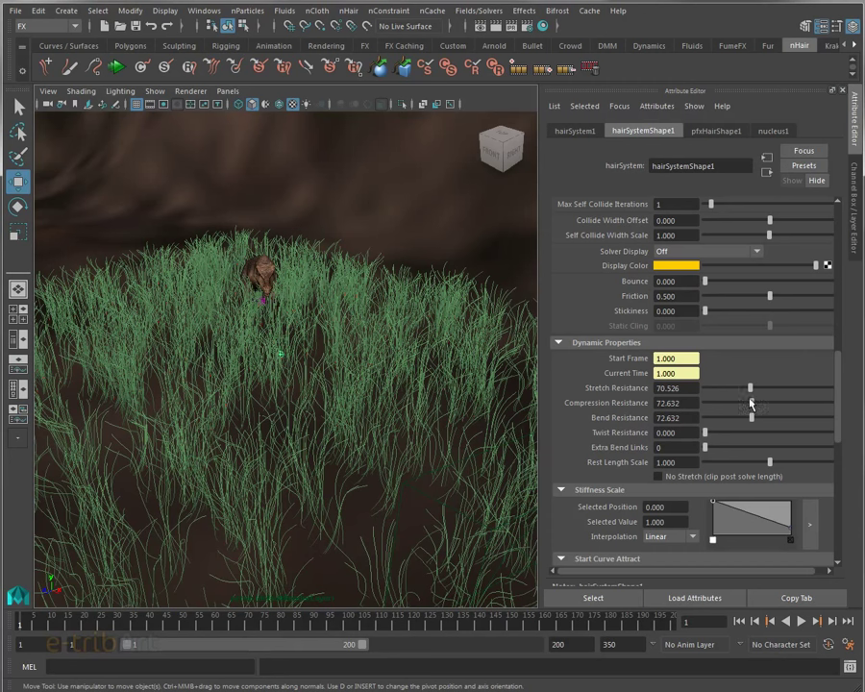
Lower Bend Resistance to 34.737 then 27.368, and Compression Resistance to 45.263
{"action": "left_click_drag", "start_coordinate": [753, 423], "coordinate": [728, 429]}
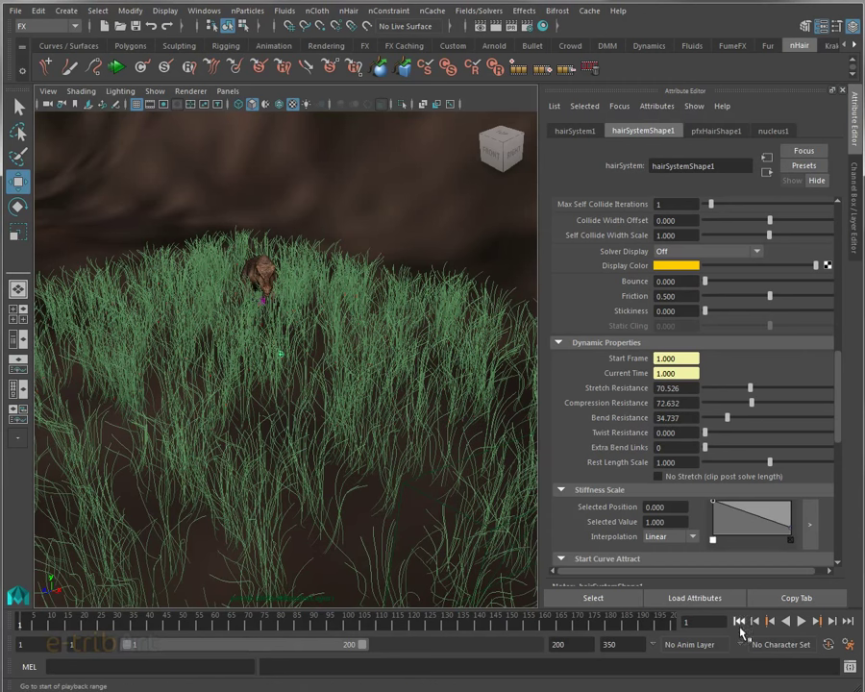
{"action": "left_click", "coordinate": [804, 623]}
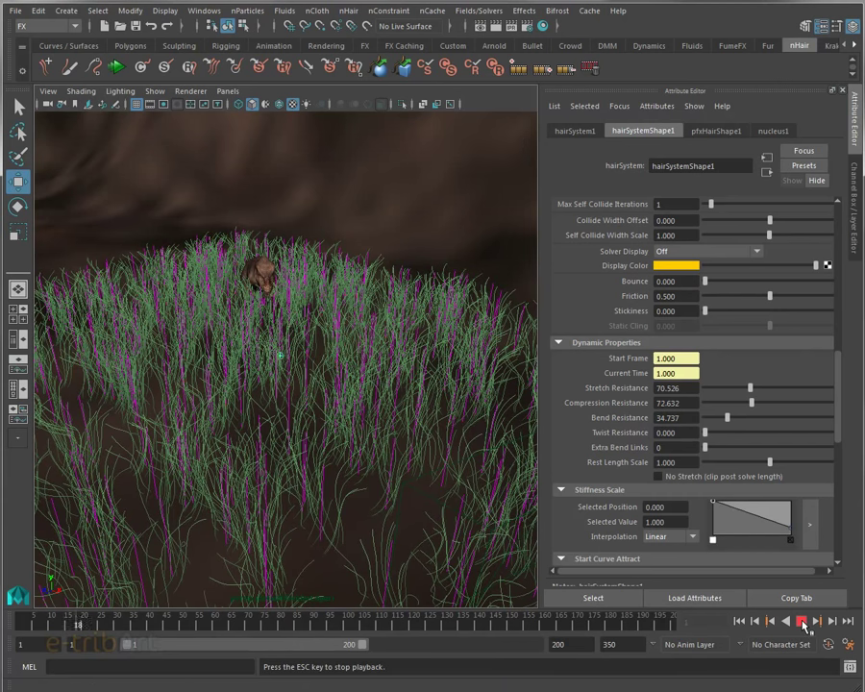
{"action": "left_click", "coordinate": [803, 623]}
{"action": "left_click_drag", "start_coordinate": [728, 420], "coordinate": [723, 424]}
{"action": "left_click", "coordinate": [732, 404]}
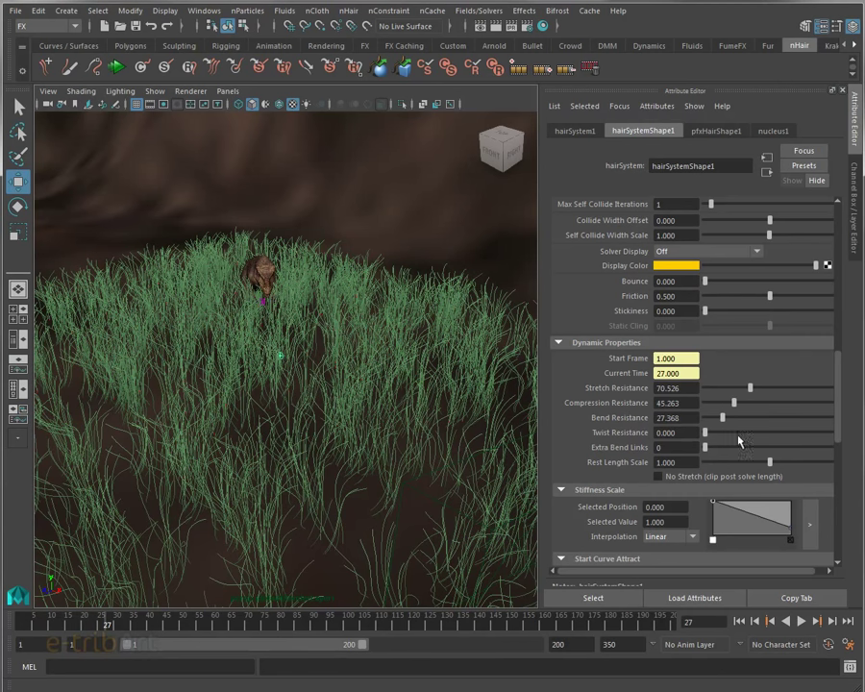
{"action": "left_click", "coordinate": [739, 621]}
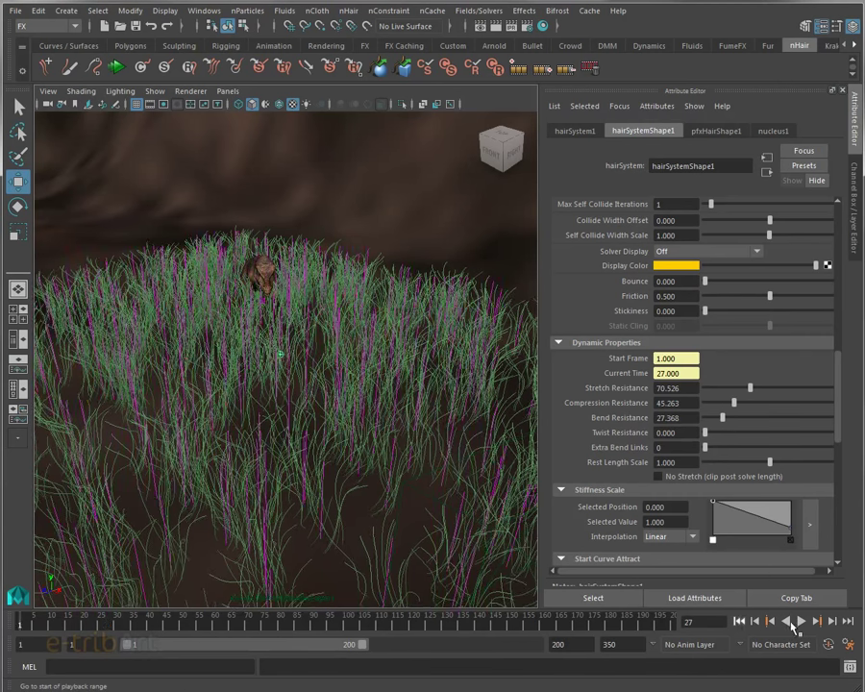
Replay the stiffened grass to frames 28 and 39, frame the T-rex closely, and open the Outliner
{"action": "left_click", "coordinate": [802, 622]}
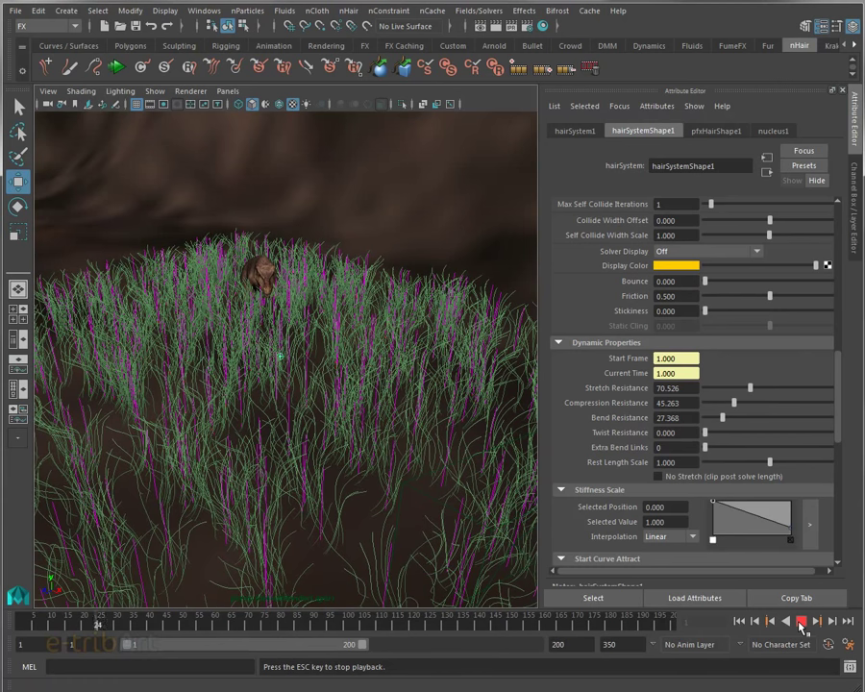
{"action": "left_click", "coordinate": [801, 622]}
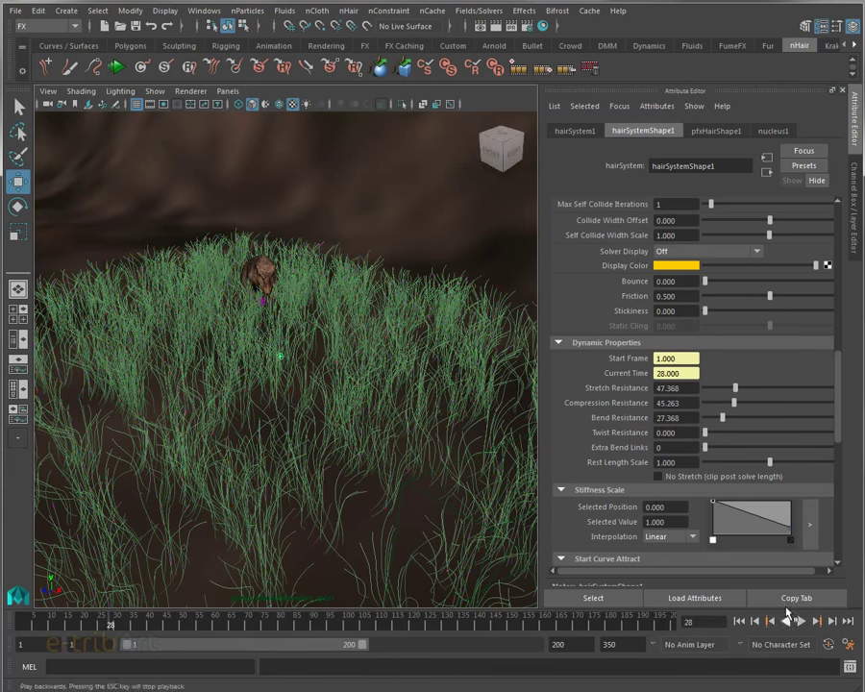
{"action": "left_click", "coordinate": [740, 622]}
{"action": "left_click", "coordinate": [802, 622]}
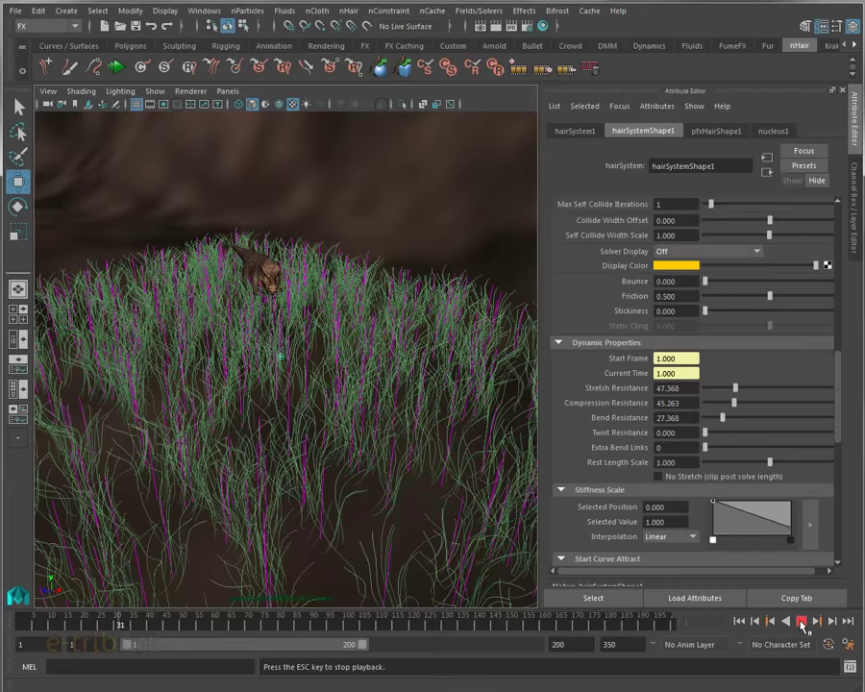
{"action": "left_click", "coordinate": [802, 622]}
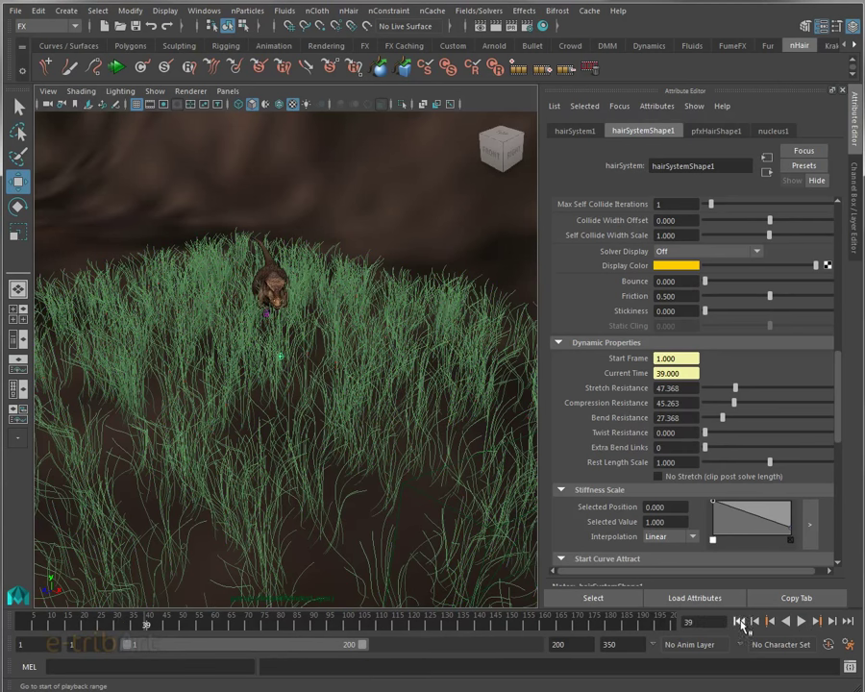
{"action": "left_click", "coordinate": [739, 622]}
{"action": "left_click_drag", "start_coordinate": [352, 356], "coordinate": [306, 362], "text": "alt"}
{"action": "right_click_drag", "start_coordinate": [305, 361], "coordinate": [344, 371], "text": "alt"}
{"action": "mouse_move", "coordinate": [345, 371]}
{"action": "left_mouse_down", "text": "alt"}
{"action": "mouse_move", "coordinate": [288, 361]}
{"action": "mouse_move", "coordinate": [286, 411]}
{"action": "mouse_move", "coordinate": [264, 386]}
{"action": "left_mouse_up", "text": "alt"}
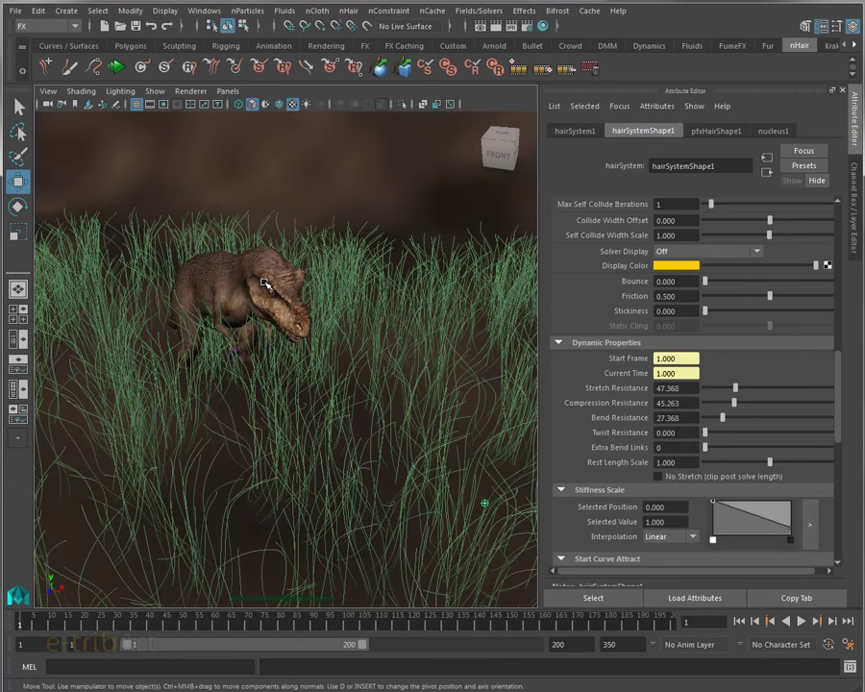
{"action": "left_click_drag", "start_coordinate": [245, 309], "coordinate": [240, 320], "text": "alt"}
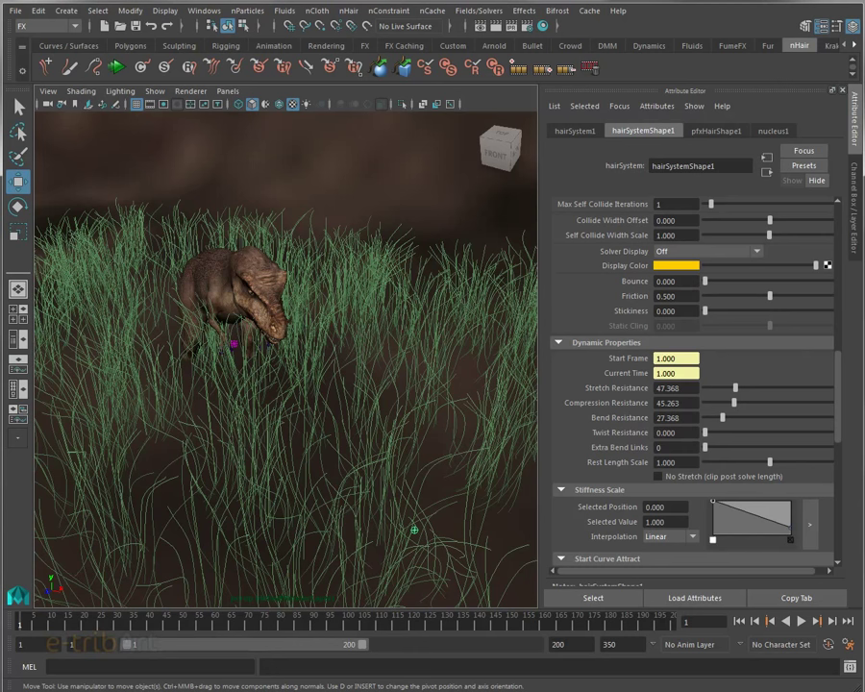
{"action": "key", "text": "shift+o"}
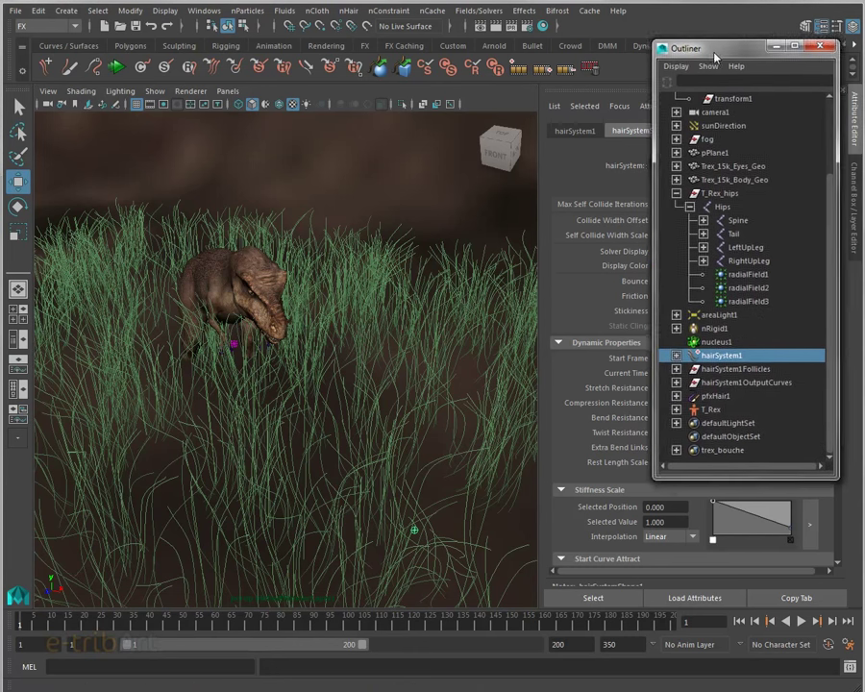
Select radialField3, close the Outliner, and set its Max Distance to 1
{"action": "left_click", "coordinate": [746, 301]}
{"action": "key", "text": "shift+o"}
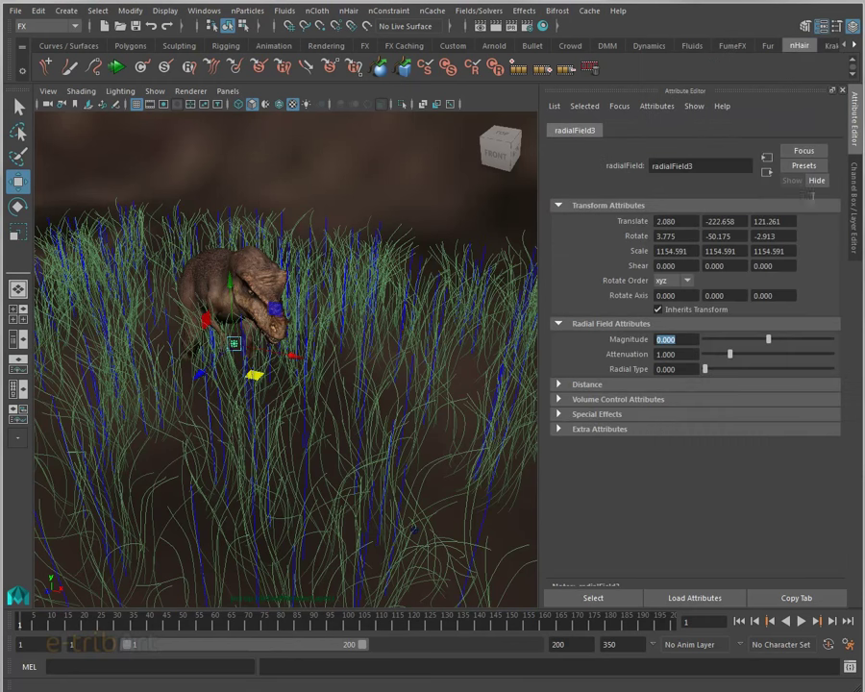
{"action": "left_click_drag", "start_coordinate": [685, 339], "coordinate": [670, 339]}
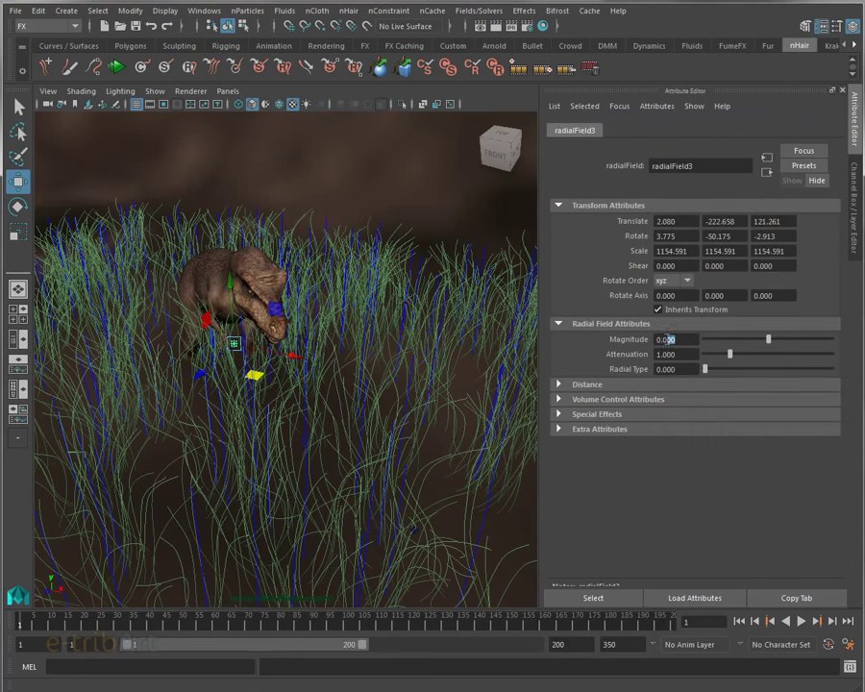
{"action": "left_click", "coordinate": [653, 386]}
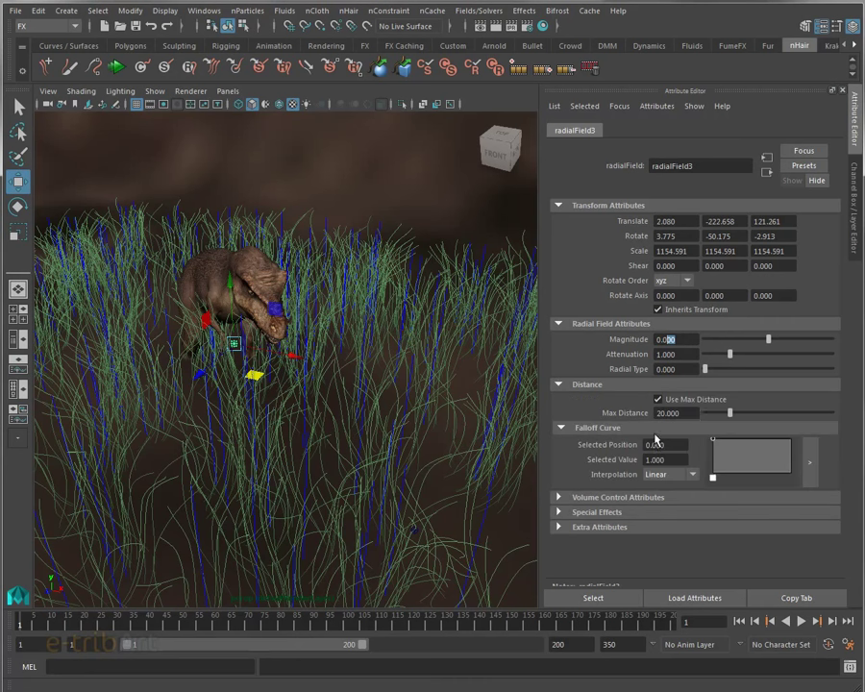
{"action": "left_click_drag", "start_coordinate": [700, 415], "coordinate": [623, 411]}
{"action": "type", "text": "1"}
{"action": "key", "text": "Return"}
Set Magnitude to 5, test playback to frame 12, then cut Max Distance to 0.2
{"action": "left_click_drag", "start_coordinate": [700, 336], "coordinate": [593, 341]}
{"action": "type", "text": "5"}
{"action": "key", "text": "Return"}
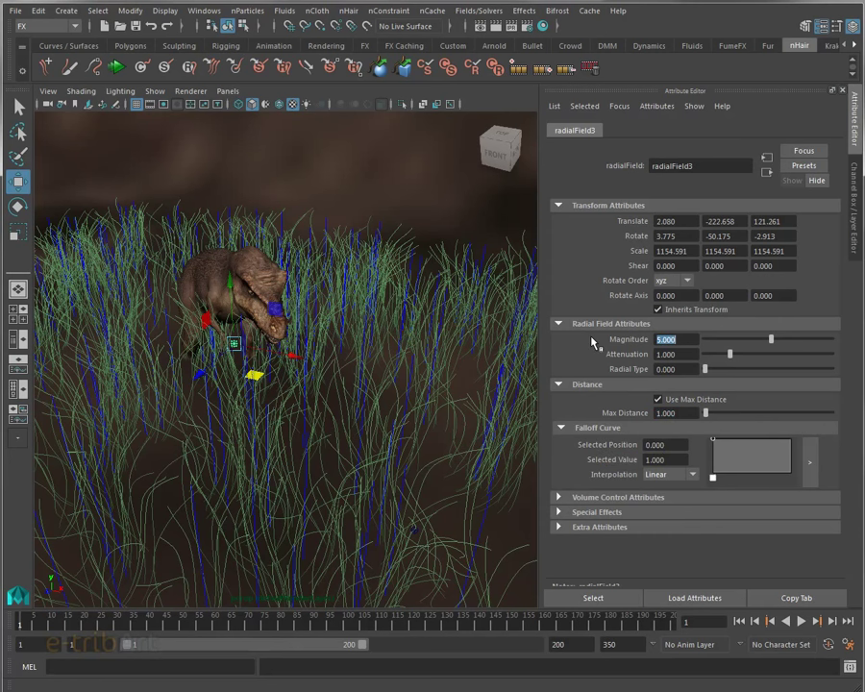
{"action": "left_click_drag", "start_coordinate": [133, 380], "coordinate": [172, 406], "text": "alt"}
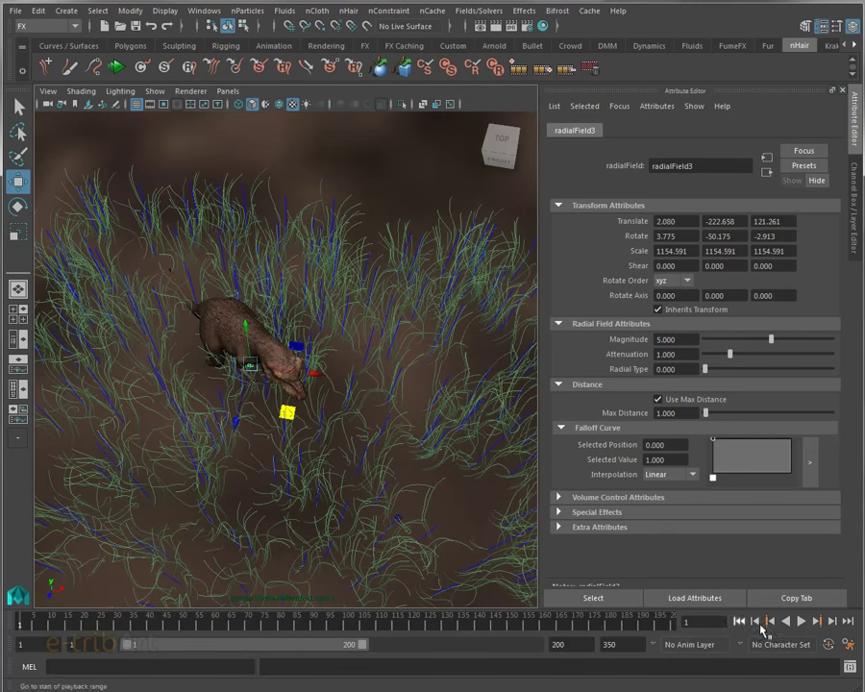
{"action": "left_click", "coordinate": [802, 622]}
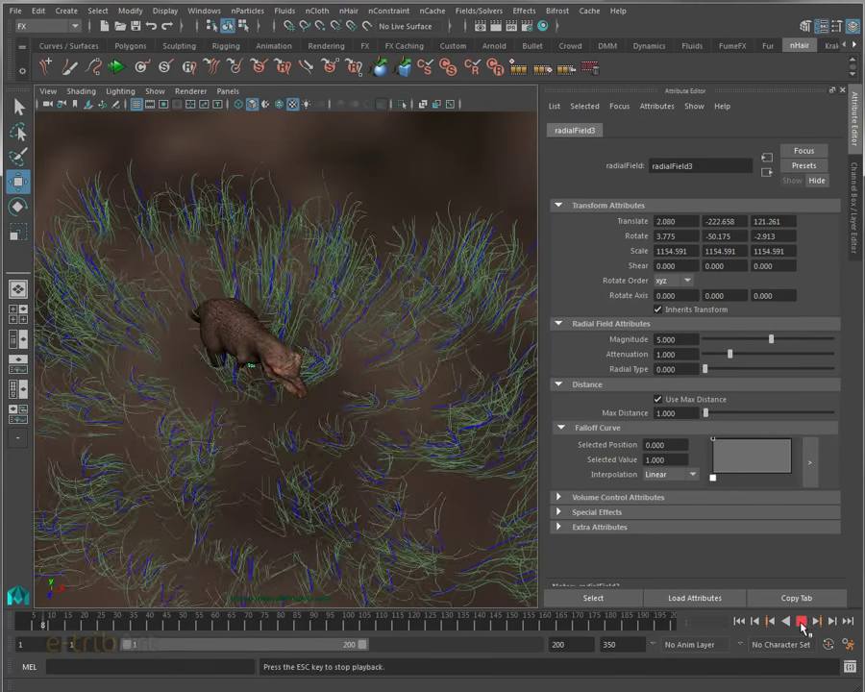
{"action": "left_click", "coordinate": [802, 622]}
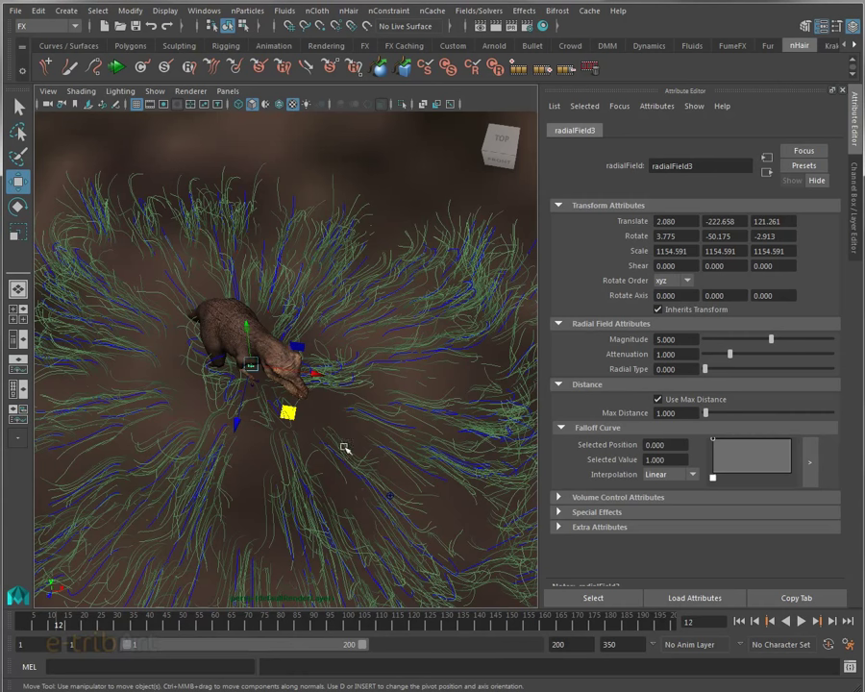
{"action": "mouse_move", "coordinate": [313, 517]}
{"action": "left_mouse_down", "text": "alt"}
{"action": "mouse_move", "coordinate": [394, 523]}
{"action": "mouse_move", "coordinate": [317, 527]}
{"action": "mouse_move", "coordinate": [318, 450]}
{"action": "left_mouse_up", "text": "alt"}
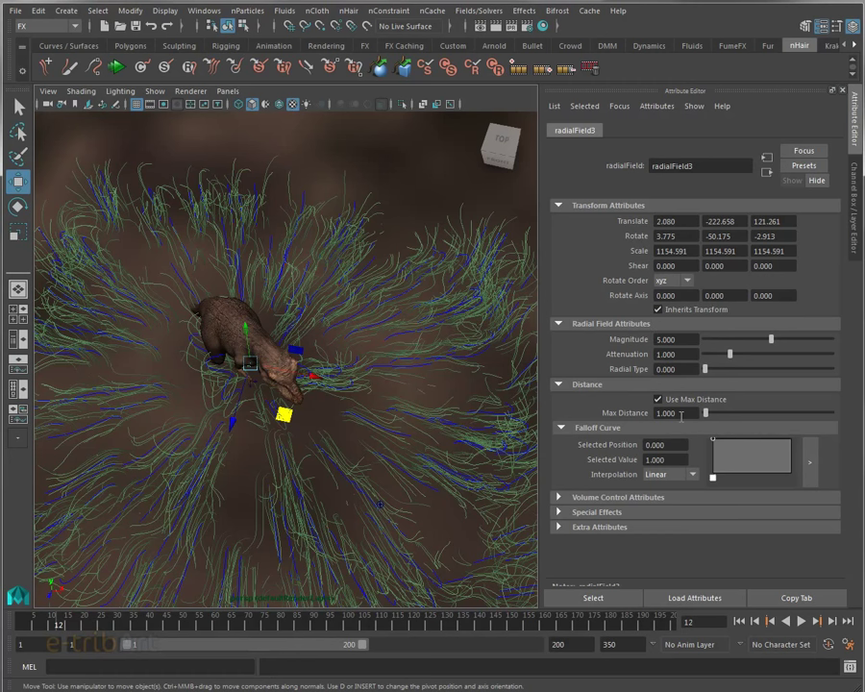
{"action": "left_click_drag", "start_coordinate": [681, 414], "coordinate": [620, 412]}
{"action": "type", "text": "0.2"}
{"action": "key", "text": "Return"}
Play the simulation from the start to frame 78 to test the current field push
{"action": "left_click", "coordinate": [740, 621]}
{"action": "left_click", "coordinate": [801, 621]}
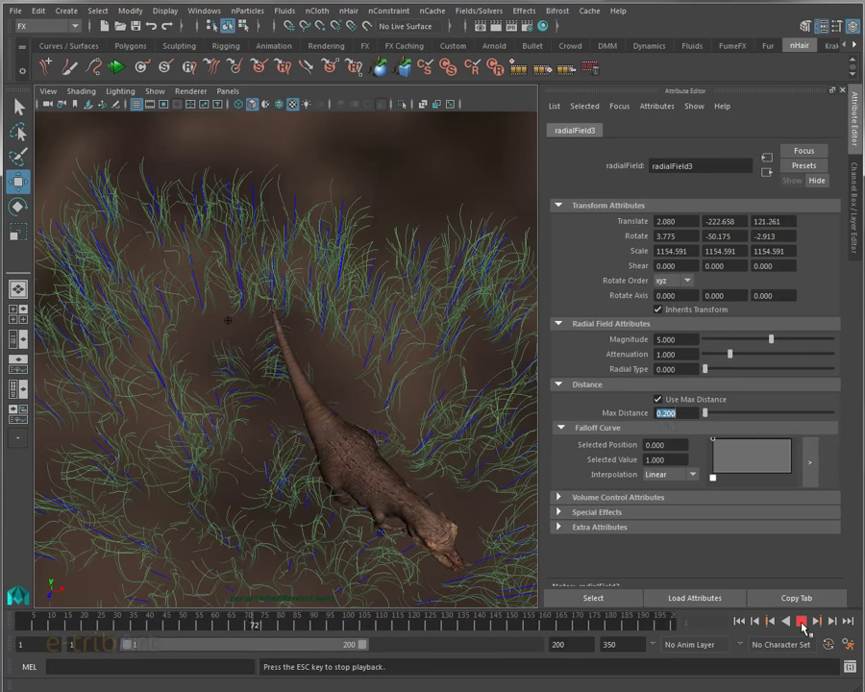
{"action": "left_click", "coordinate": [802, 622]}
{"action": "mouse_move", "coordinate": [269, 507]}
{"action": "left_mouse_down", "text": "alt"}
{"action": "mouse_move", "coordinate": [309, 449]}
{"action": "mouse_move", "coordinate": [379, 450]}
{"action": "mouse_move", "coordinate": [170, 459]}
{"action": "mouse_move", "coordinate": [174, 424]}
{"action": "mouse_move", "coordinate": [168, 436]}
{"action": "mouse_move", "coordinate": [120, 441]}
{"action": "mouse_move", "coordinate": [139, 453]}
{"action": "mouse_move", "coordinate": [344, 456]}
{"action": "left_mouse_up", "text": "alt"}
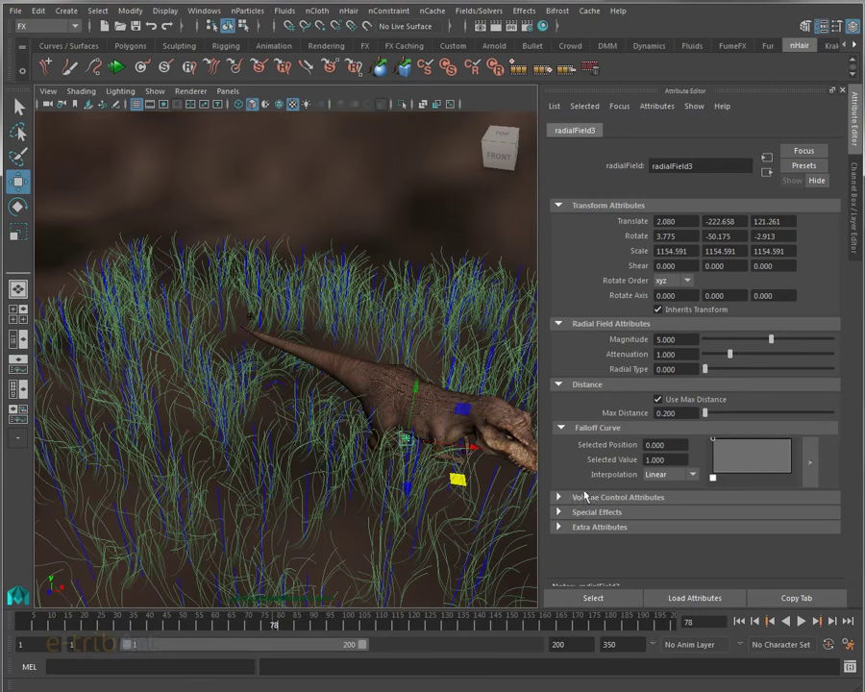
Set radialField3 Magnitude to 2, replay the simulation, and rewind to frame 1
{"action": "left_click_drag", "start_coordinate": [692, 340], "coordinate": [631, 343]}
{"action": "type", "text": "2.000"}
{"action": "key", "text": "Return"}
{"action": "left_click", "coordinate": [802, 622]}
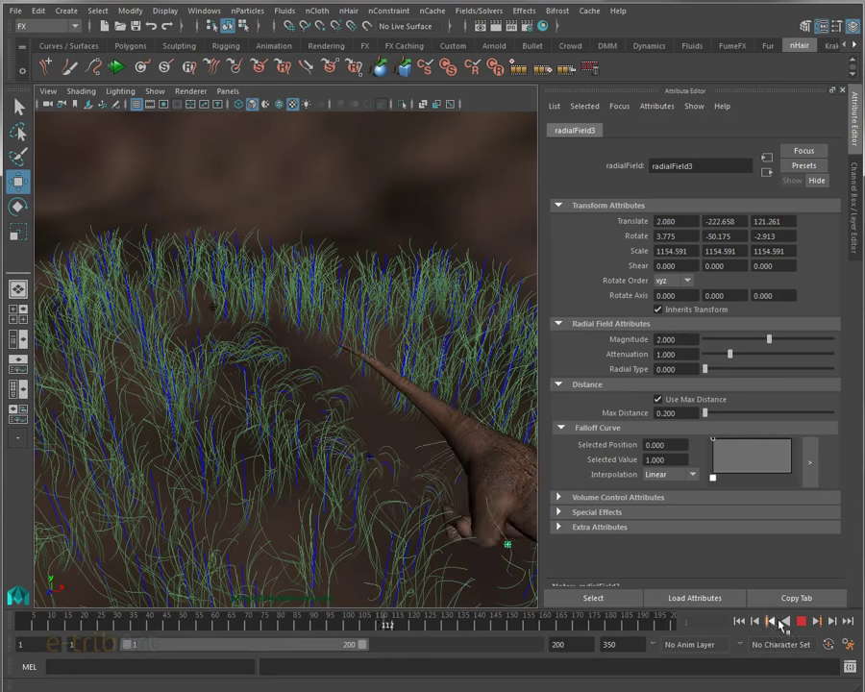
{"action": "left_click", "coordinate": [801, 622]}
{"action": "left_click", "coordinate": [754, 621]}
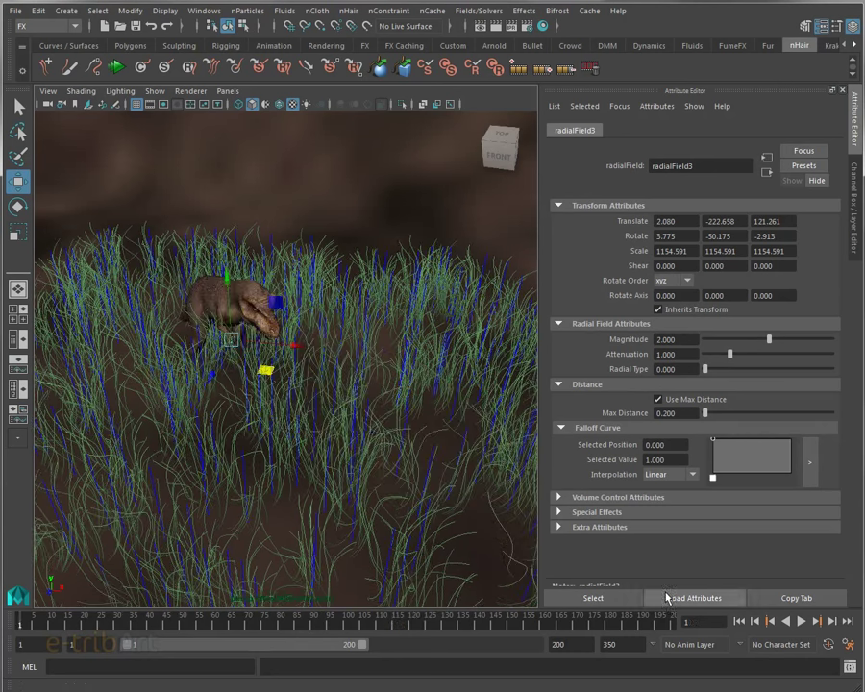
Zoom in and select the T-rex body in the viewport
{"action": "scroll", "coordinate": [303, 406], "scroll_direction": "up", "scroll_amount": 2}
{"action": "scroll", "coordinate": [360, 463], "scroll_direction": "up", "scroll_amount": 2}
{"action": "scroll", "coordinate": [361, 464], "scroll_direction": "up", "scroll_amount": 2}
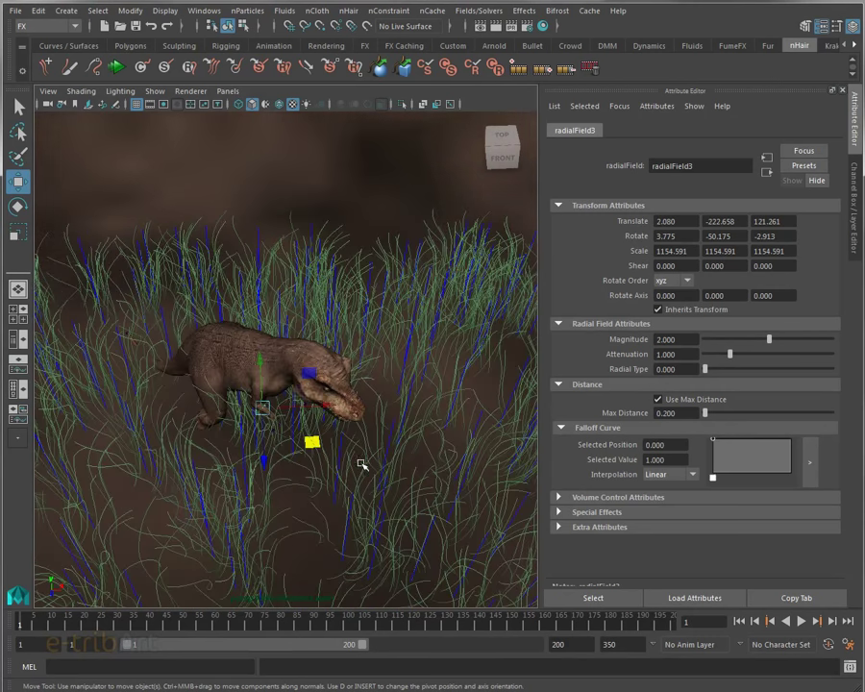
{"action": "left_click", "coordinate": [293, 440]}
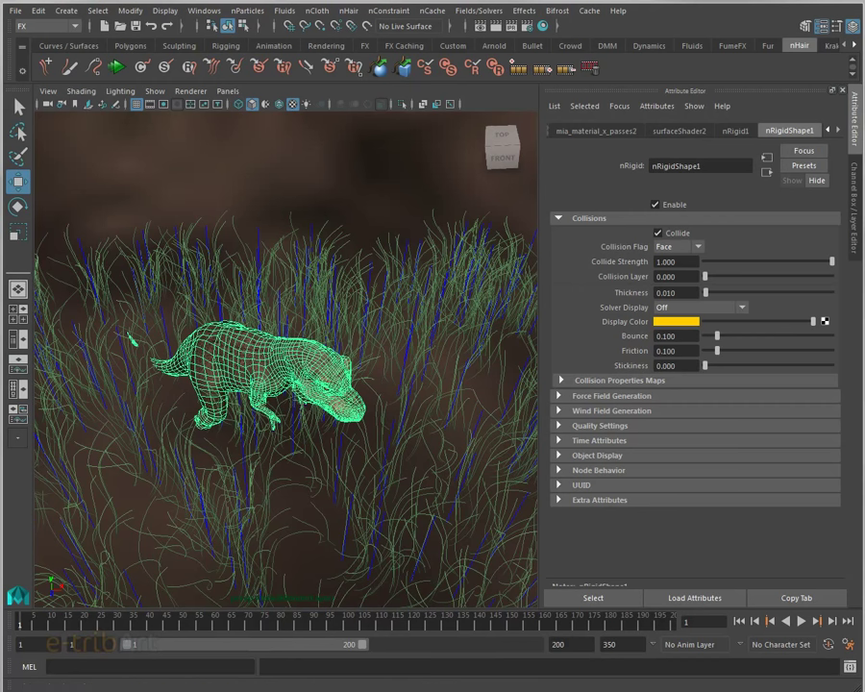
Make Trex_15k_Body_Geo a passive collider with nCloth > Create Passive Collider's Make Collide
{"action": "left_click", "coordinate": [306, 409]}
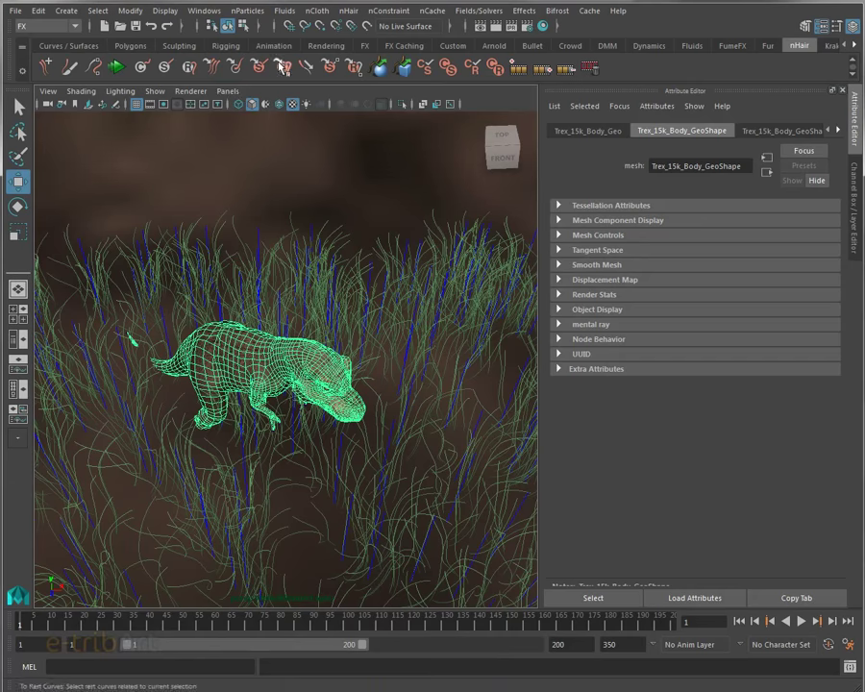
{"action": "left_click", "coordinate": [317, 10]}
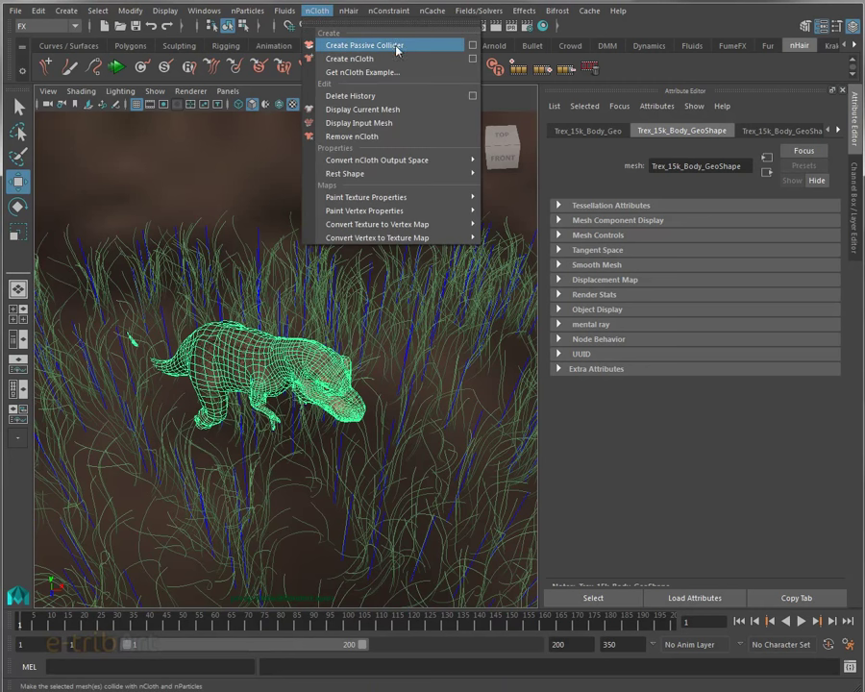
{"action": "left_click", "coordinate": [472, 46]}
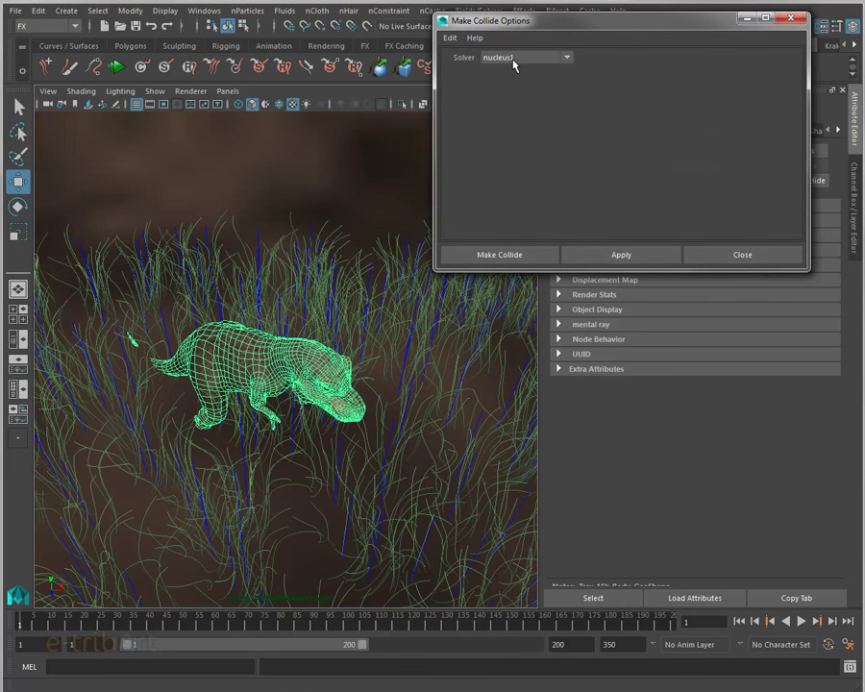
{"action": "left_click", "coordinate": [521, 257]}
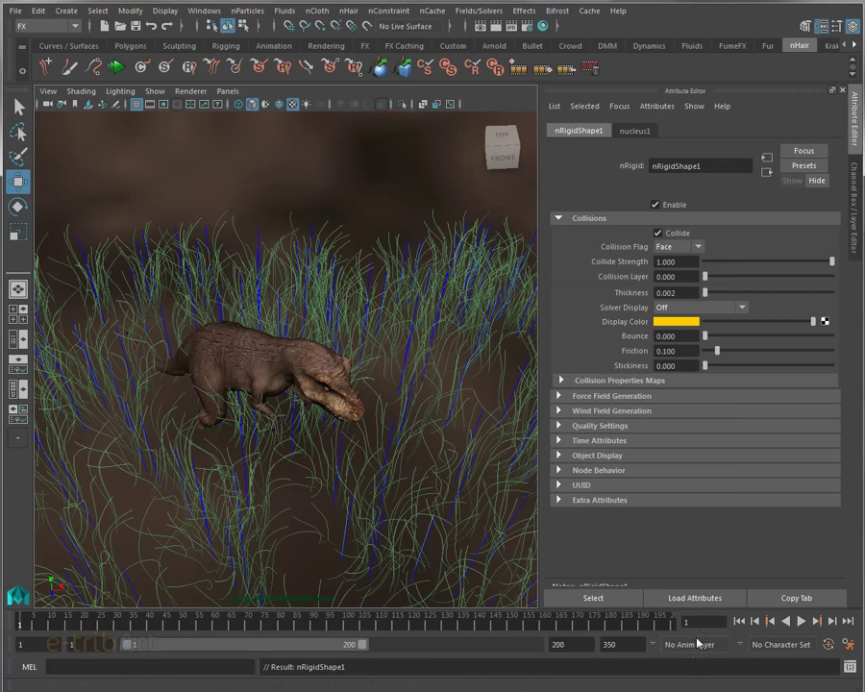
Review the T-rex colliding with the grass through frames 80 and 116, then rewind to frame 1
{"action": "mouse_move", "coordinate": [376, 475]}
{"action": "left_mouse_down", "text": "alt"}
{"action": "mouse_move", "coordinate": [342, 471]}
{"action": "mouse_move", "coordinate": [351, 434]}
{"action": "left_mouse_up", "text": "alt"}
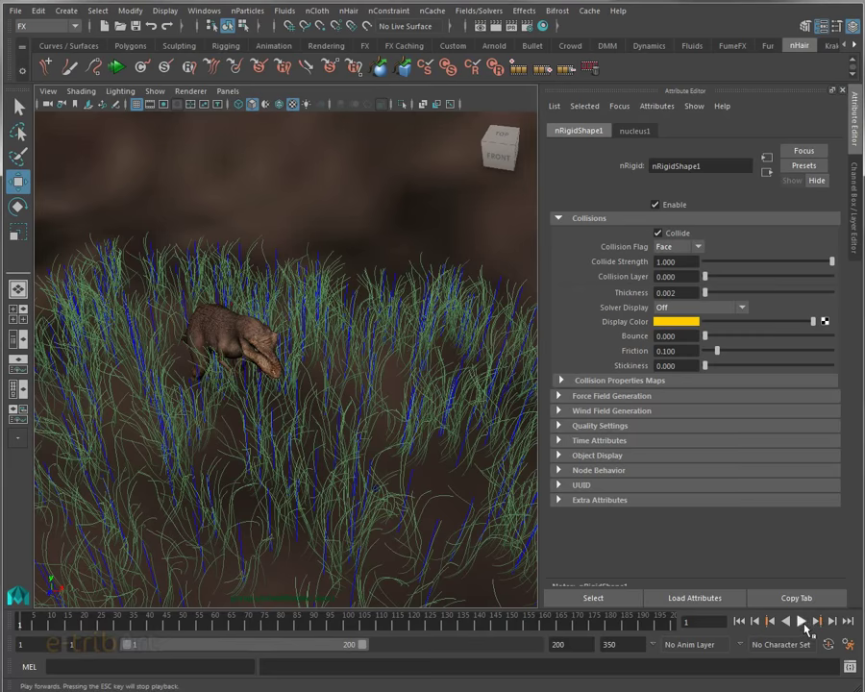
{"action": "left_click", "coordinate": [802, 621]}
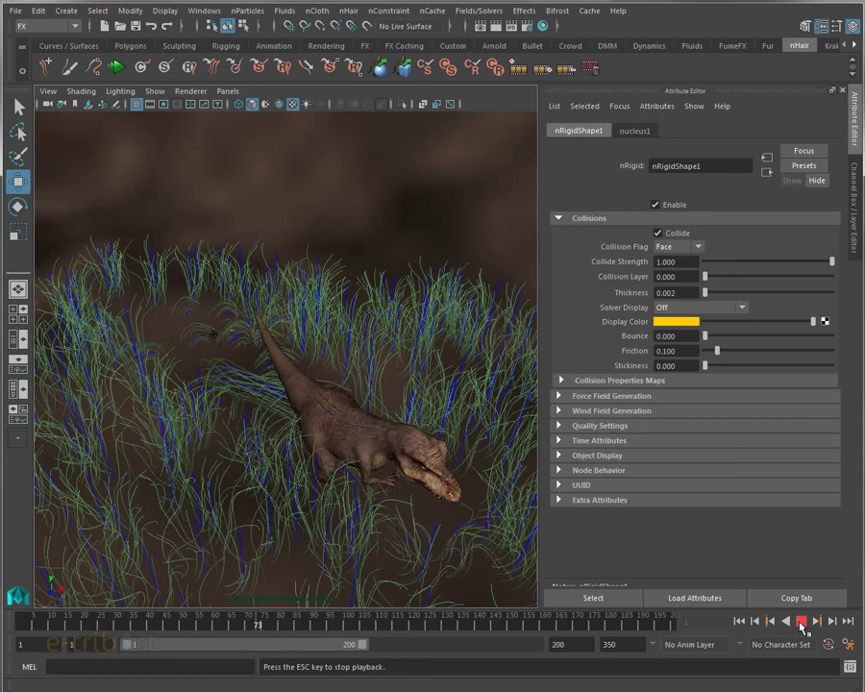
{"action": "left_click", "coordinate": [801, 622]}
{"action": "mouse_move", "coordinate": [452, 486]}
{"action": "left_mouse_down", "text": "alt"}
{"action": "mouse_move", "coordinate": [412, 477]}
{"action": "mouse_move", "coordinate": [410, 363]}
{"action": "mouse_move", "coordinate": [375, 370]}
{"action": "mouse_move", "coordinate": [404, 407]}
{"action": "mouse_move", "coordinate": [395, 365]}
{"action": "left_mouse_up", "text": "alt"}
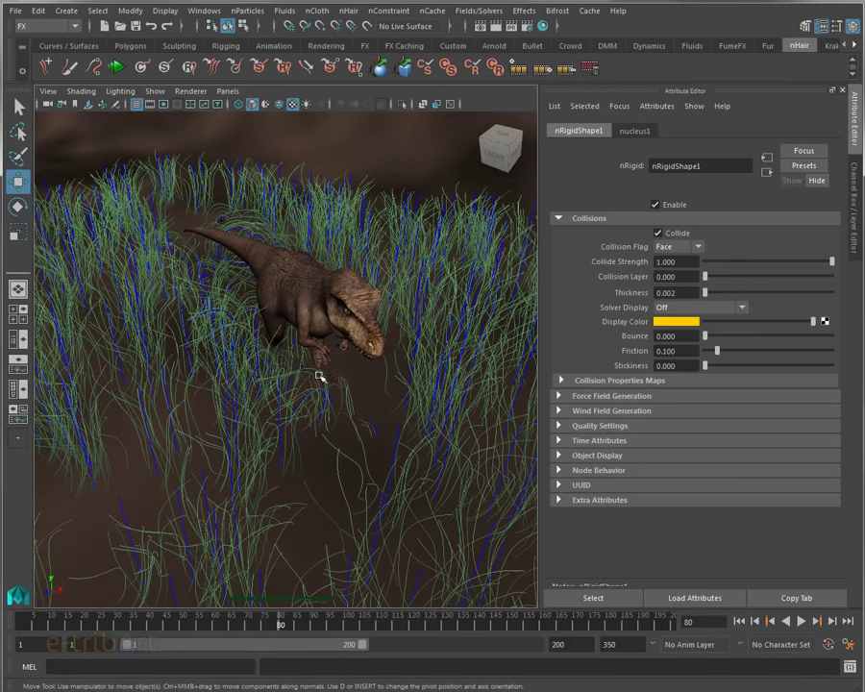
{"action": "left_click", "coordinate": [801, 621]}
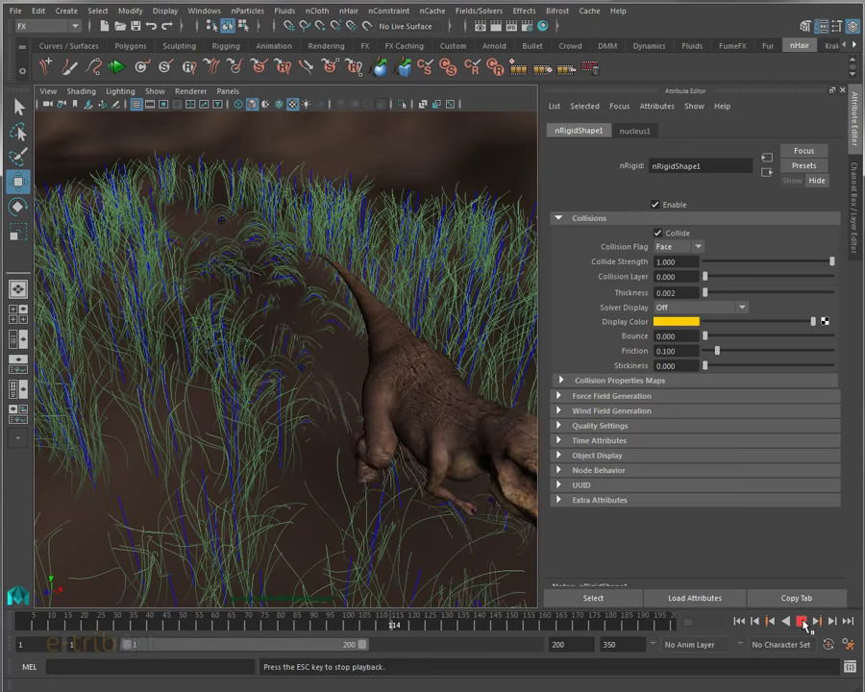
{"action": "left_click", "coordinate": [804, 623]}
{"action": "mouse_move", "coordinate": [402, 480]}
{"action": "left_mouse_down", "text": "alt"}
{"action": "mouse_move", "coordinate": [299, 492]}
{"action": "mouse_move", "coordinate": [324, 489]}
{"action": "left_mouse_up", "text": "alt"}
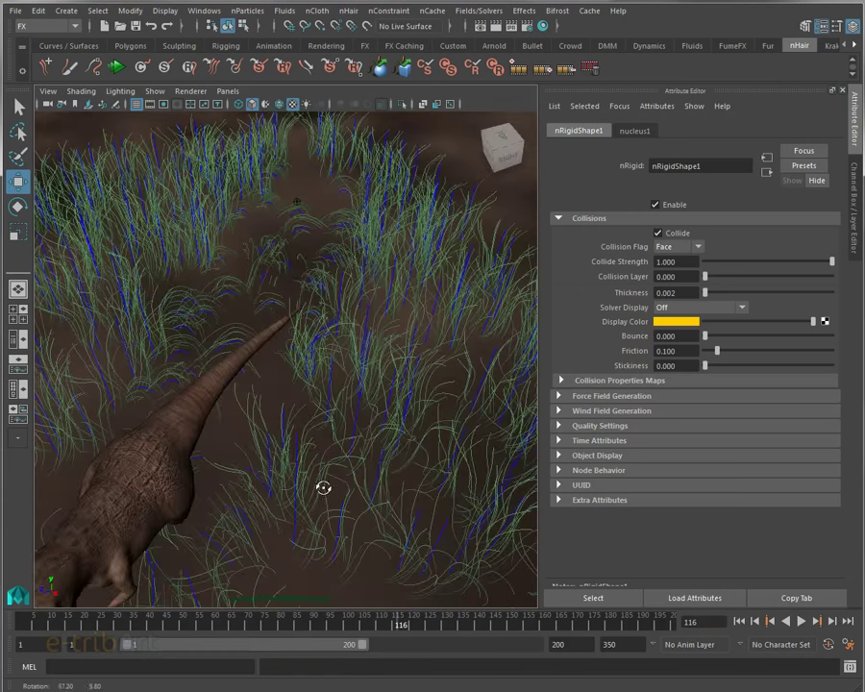
{"action": "left_click", "coordinate": [739, 623]}
Select hairSystem1OutputCurves and play the grass simulation again from the start
{"action": "left_click_drag", "start_coordinate": [319, 377], "coordinate": [376, 400], "text": "alt"}
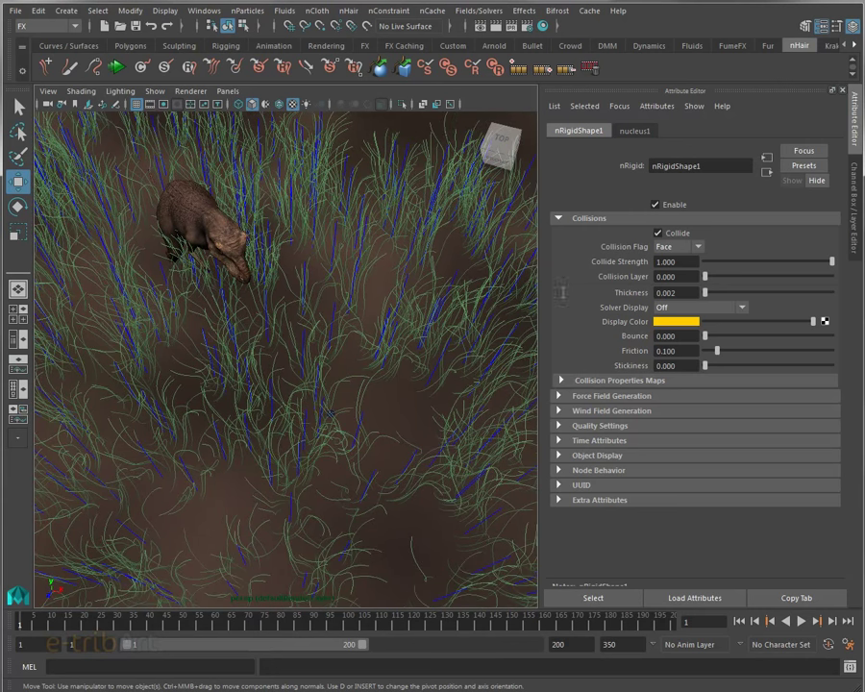
{"action": "left_click", "coordinate": [354, 322]}
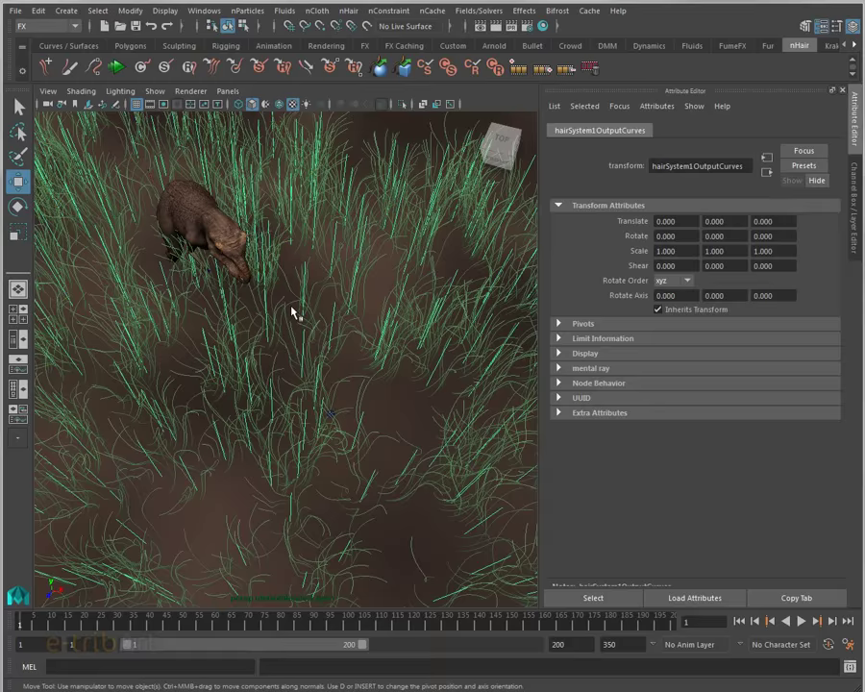
{"action": "mouse_move", "coordinate": [317, 302]}
{"action": "left_mouse_down", "text": "alt"}
{"action": "mouse_move", "coordinate": [329, 326]}
{"action": "mouse_move", "coordinate": [304, 304]}
{"action": "left_mouse_up", "text": "alt"}
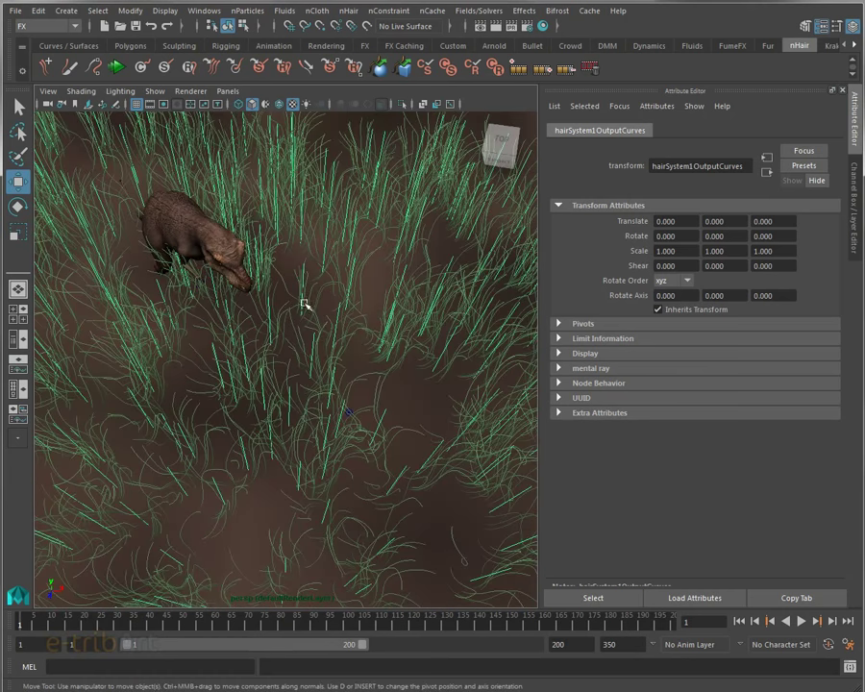
{"action": "left_click", "coordinate": [799, 621]}
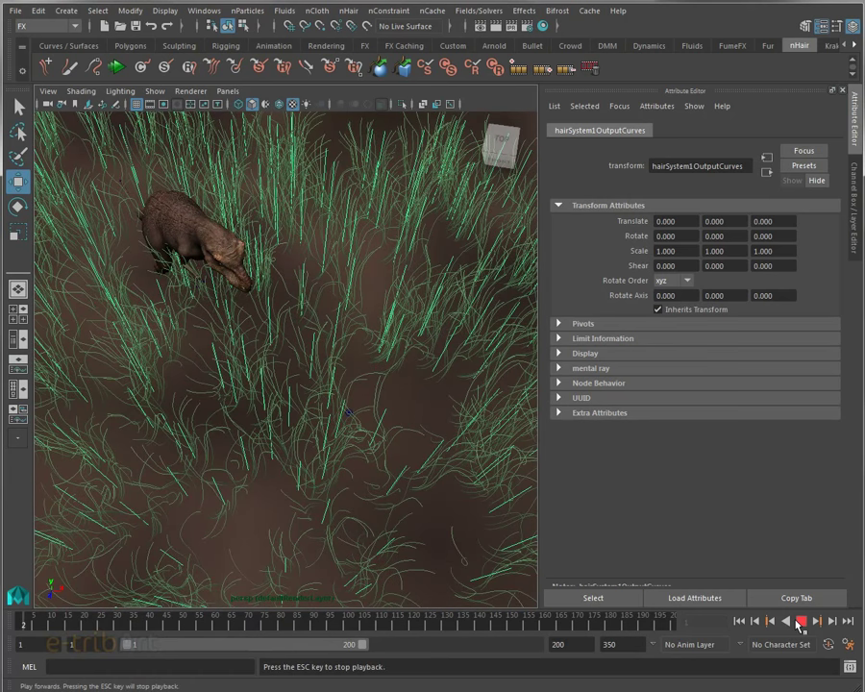
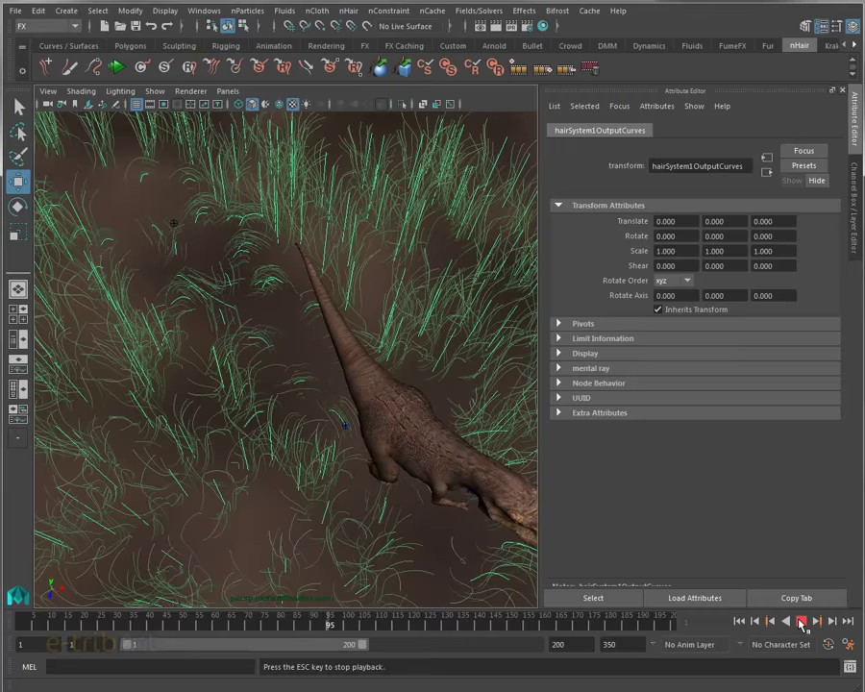
Replay the grass simulation to frame 119 from low front and top-down views, then rewind to frame 1
{"action": "key", "text": "Escape"}
{"action": "mouse_move", "coordinate": [433, 491]}
{"action": "left_mouse_down", "text": "alt"}
{"action": "mouse_move", "coordinate": [437, 459]}
{"action": "mouse_move", "coordinate": [340, 445]}
{"action": "mouse_move", "coordinate": [317, 424]}
{"action": "mouse_move", "coordinate": [336, 414]}
{"action": "left_mouse_up", "text": "alt"}
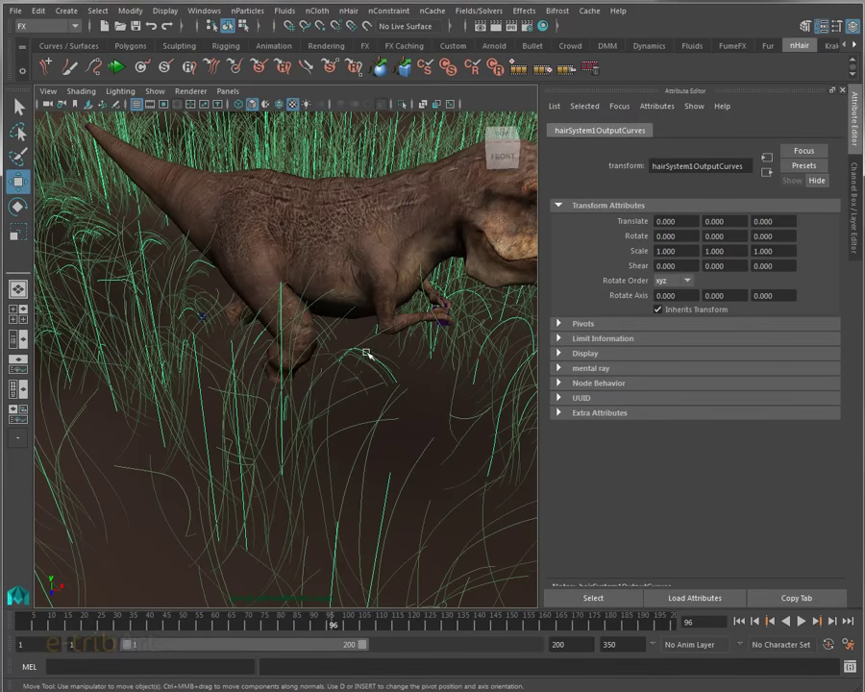
{"action": "left_click", "coordinate": [802, 621]}
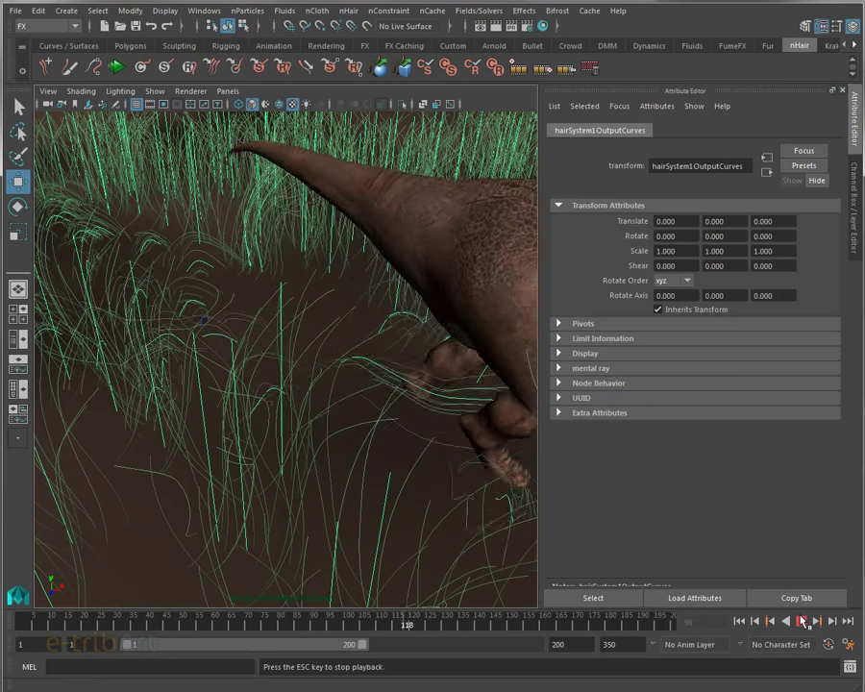
{"action": "left_click", "coordinate": [803, 621]}
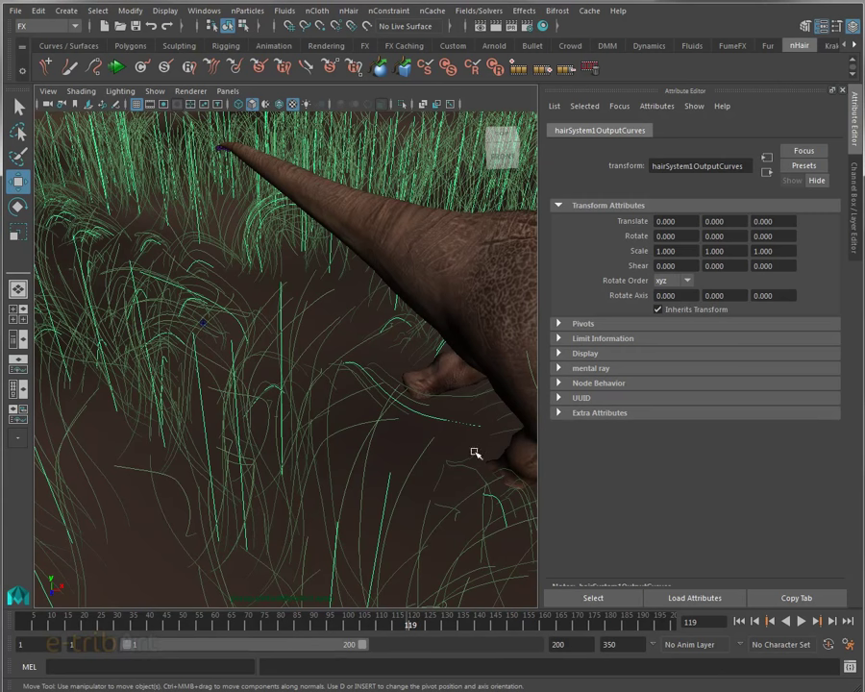
{"action": "mouse_move", "coordinate": [292, 410]}
{"action": "left_mouse_down", "text": "alt"}
{"action": "mouse_move", "coordinate": [265, 417]}
{"action": "mouse_move", "coordinate": [361, 428]}
{"action": "left_mouse_up", "text": "alt"}
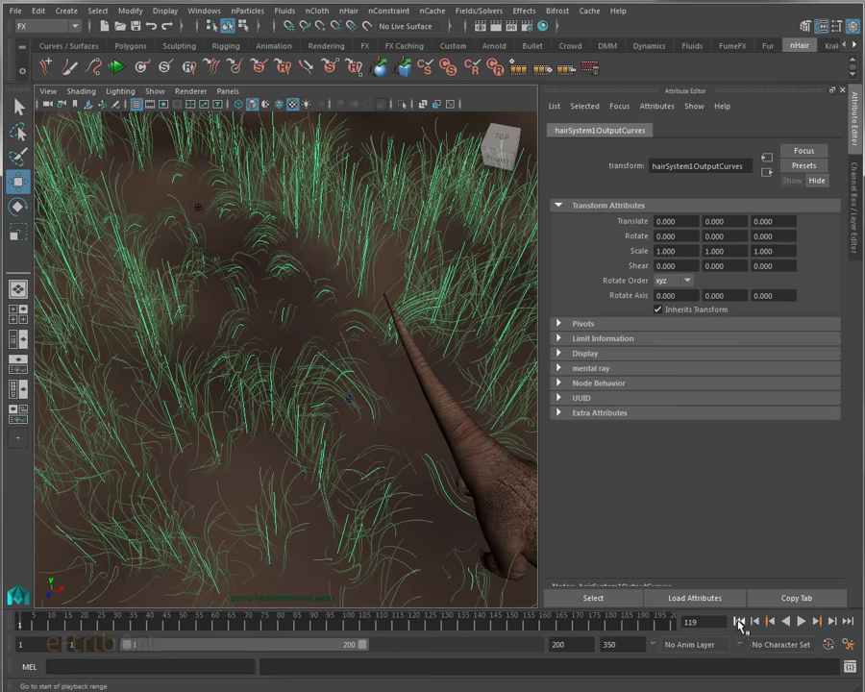
{"action": "left_click", "coordinate": [739, 622]}
{"action": "mouse_move", "coordinate": [300, 284]}
{"action": "left_mouse_down", "text": "alt"}
{"action": "mouse_move", "coordinate": [250, 279]}
{"action": "mouse_move", "coordinate": [235, 256]}
{"action": "left_mouse_up", "text": "alt"}
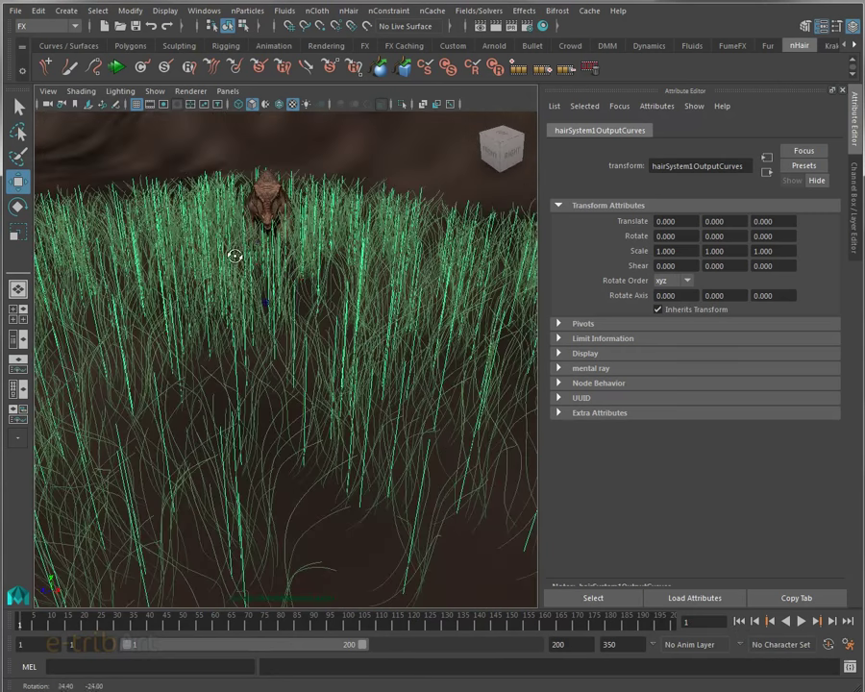
Look through camera1 and play the grass simulation until frame 42
{"action": "left_click", "coordinate": [227, 91]}
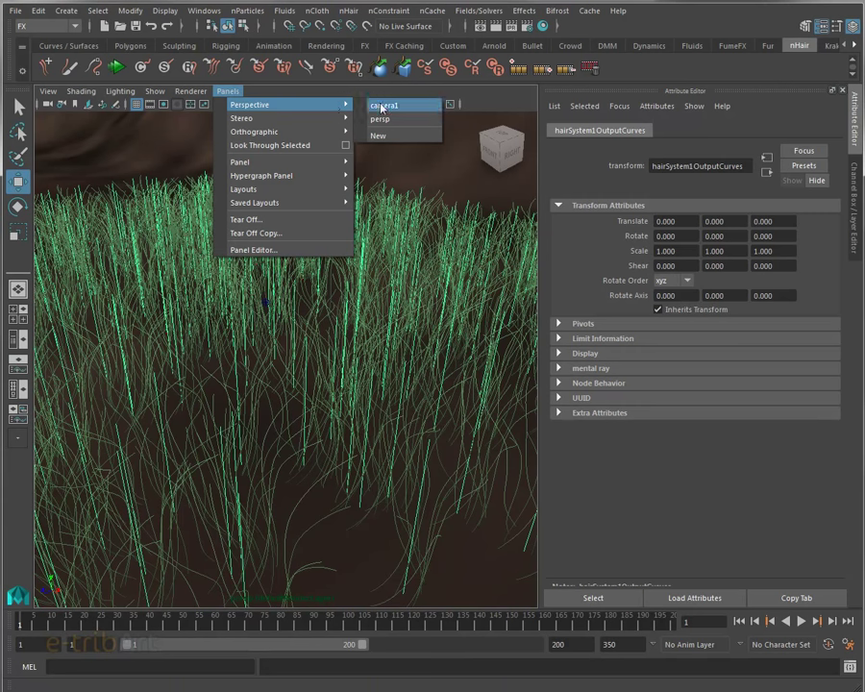
{"action": "left_click", "coordinate": [399, 104]}
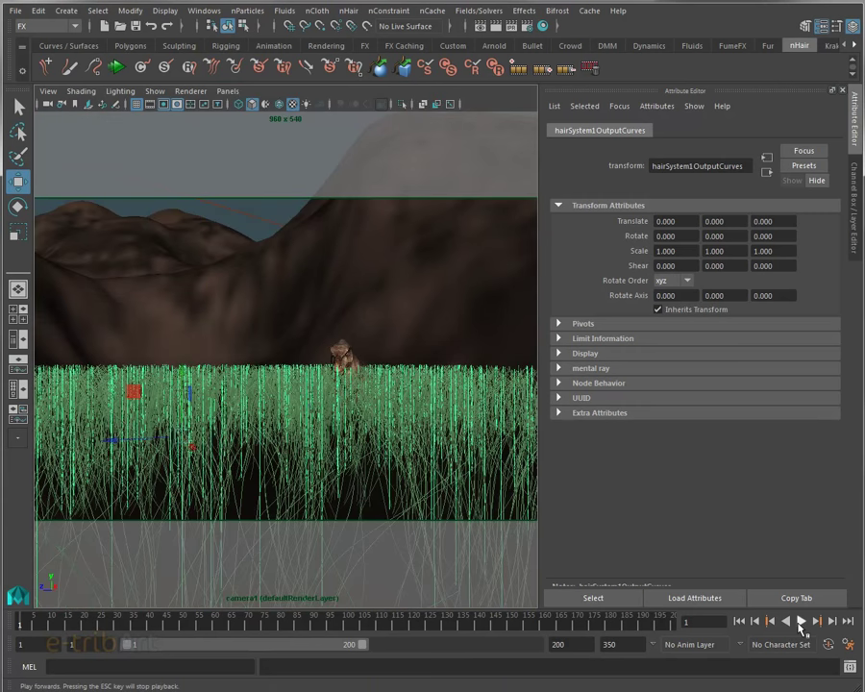
{"action": "left_click", "coordinate": [802, 622]}
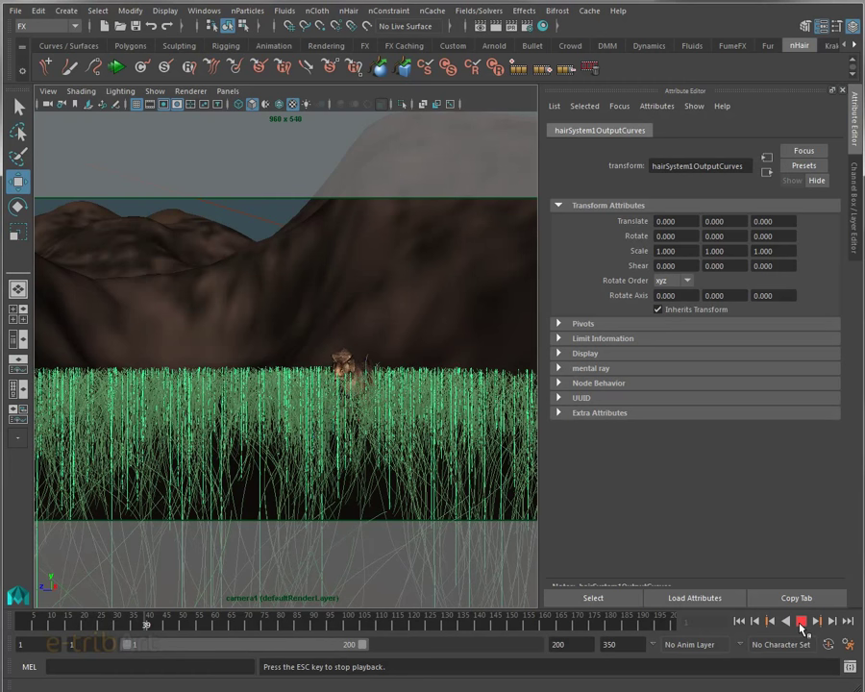
{"action": "left_click", "coordinate": [802, 623]}
{"action": "left_click", "coordinate": [227, 91]}
{"action": "mouse_move", "coordinate": [279, 104]}
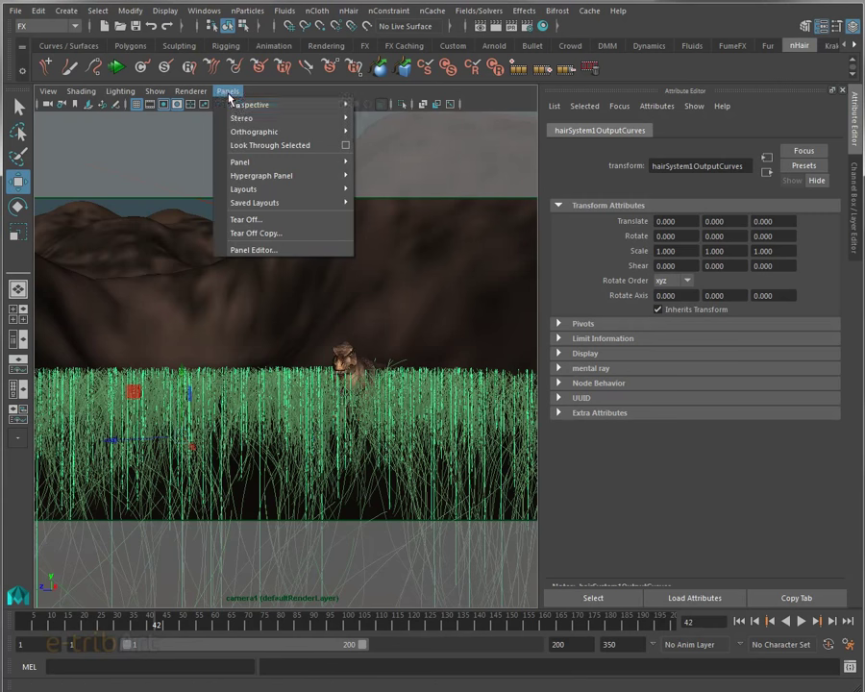
Return the viewport to the persp camera, orbit to a top-down view and select the hair system
{"action": "left_click", "coordinate": [382, 121]}
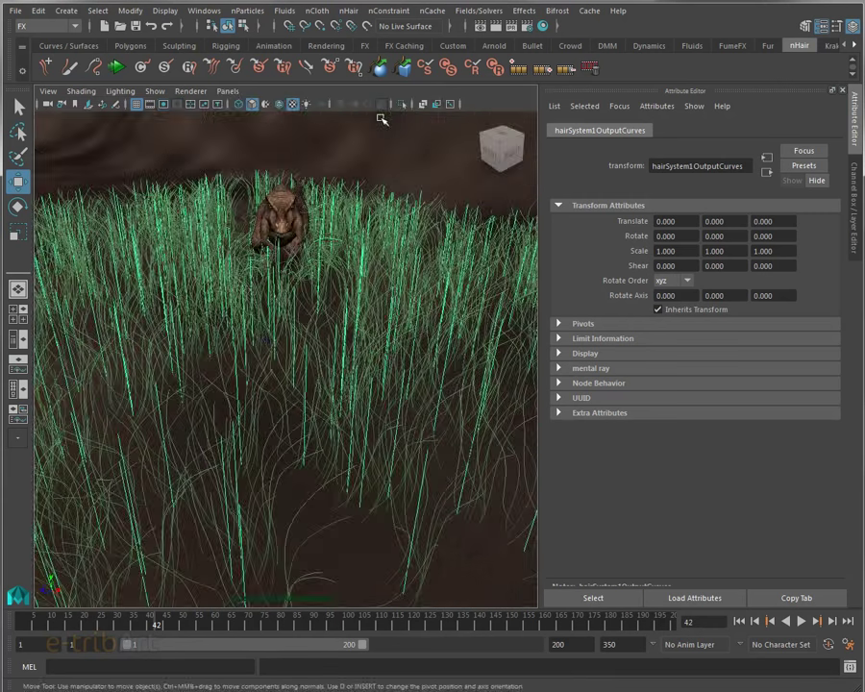
{"action": "mouse_move", "coordinate": [252, 302]}
{"action": "left_mouse_down", "text": "alt"}
{"action": "mouse_move", "coordinate": [335, 359]}
{"action": "mouse_move", "coordinate": [327, 339]}
{"action": "mouse_move", "coordinate": [351, 372]}
{"action": "mouse_move", "coordinate": [422, 352]}
{"action": "left_mouse_up", "text": "alt"}
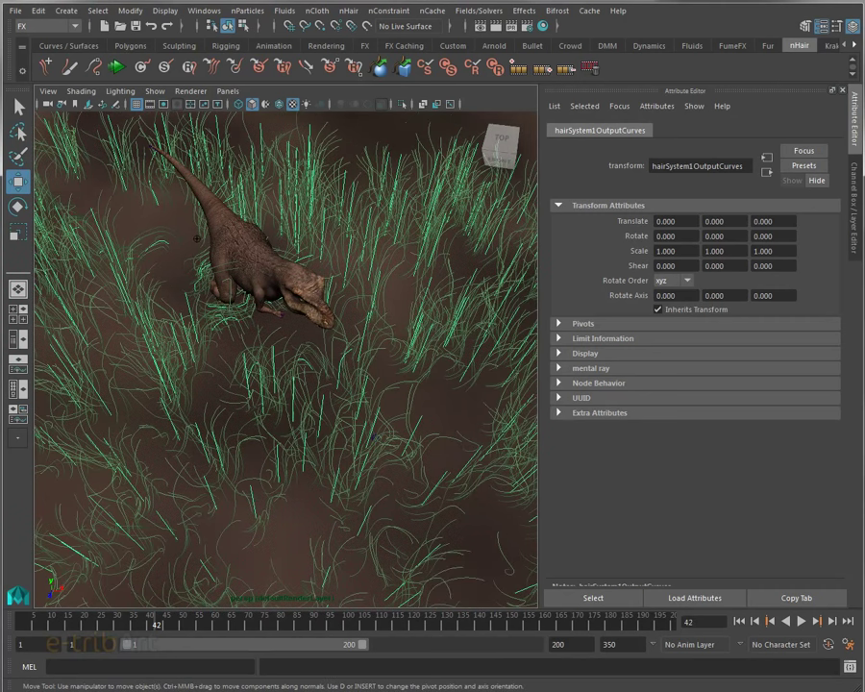
{"action": "left_click", "coordinate": [244, 298]}
Expand hairSystemShape1's Dynamic Properties to show stiffness and Start Curve Attract at 0.000
{"action": "left_click", "coordinate": [590, 263]}
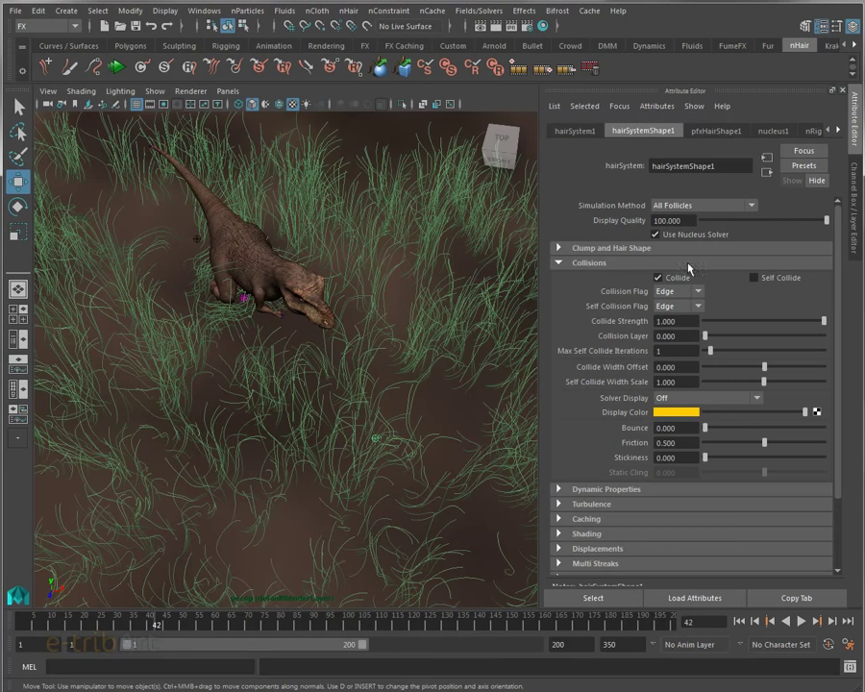
{"action": "left_click", "coordinate": [580, 264]}
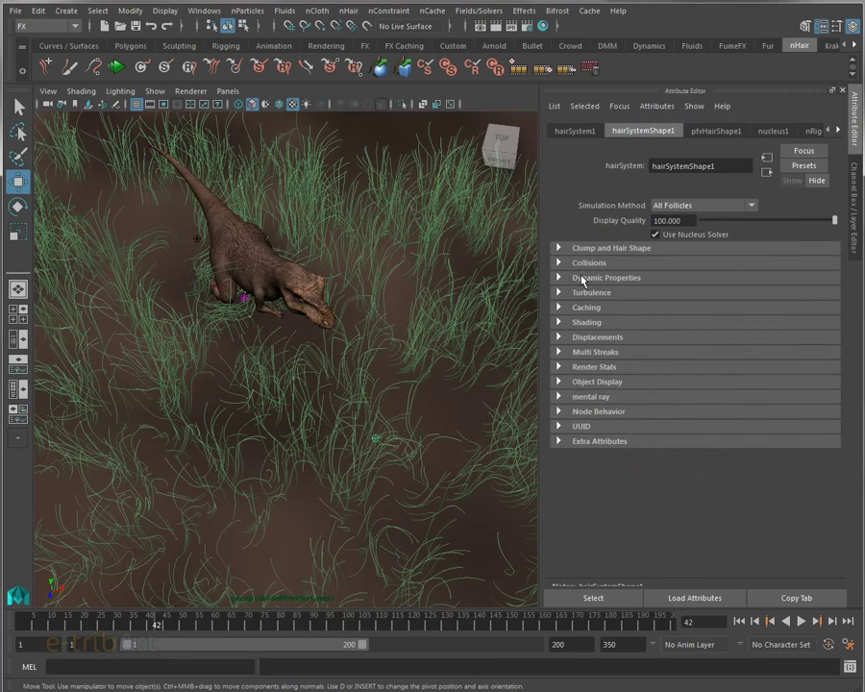
{"action": "left_click", "coordinate": [585, 279]}
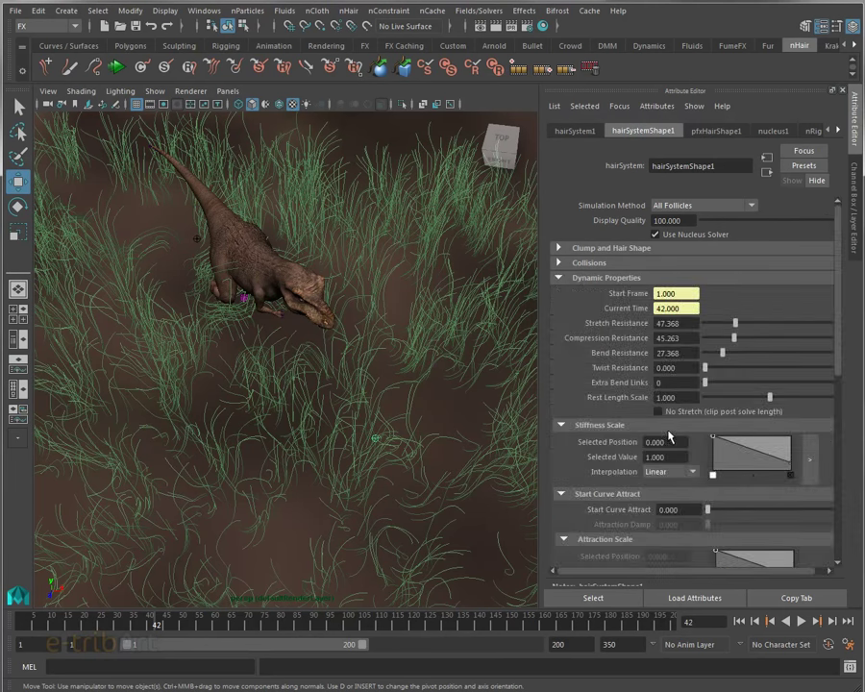
{"action": "scroll", "coordinate": [664, 441], "scroll_direction": "down", "scroll_amount": 1}
{"action": "scroll", "coordinate": [663, 441], "scroll_direction": "down", "scroll_amount": 2}
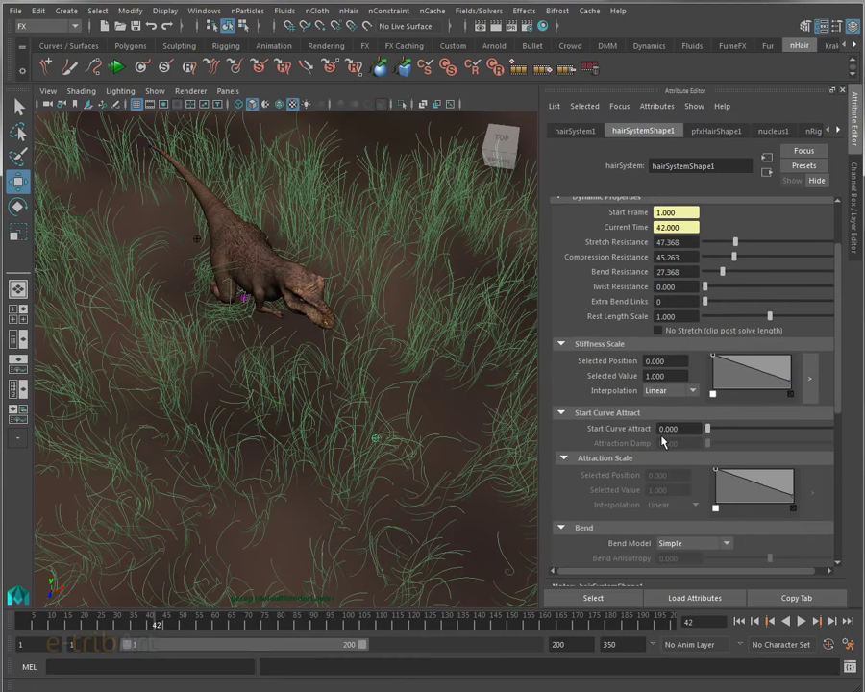
{"action": "scroll", "coordinate": [663, 442], "scroll_direction": "up", "scroll_amount": 2}
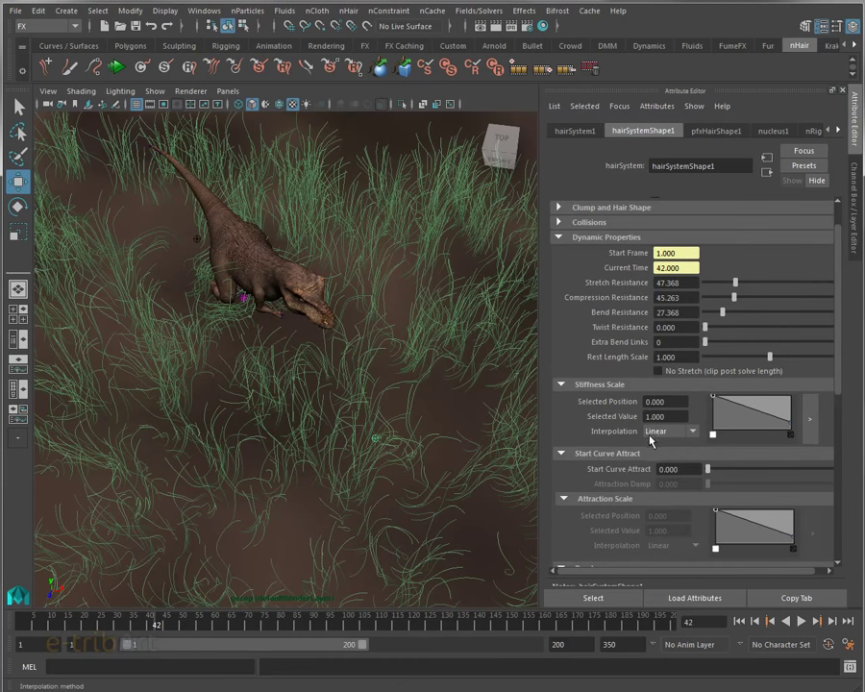
{"action": "scroll", "coordinate": [634, 510], "scroll_direction": "down", "scroll_amount": 4}
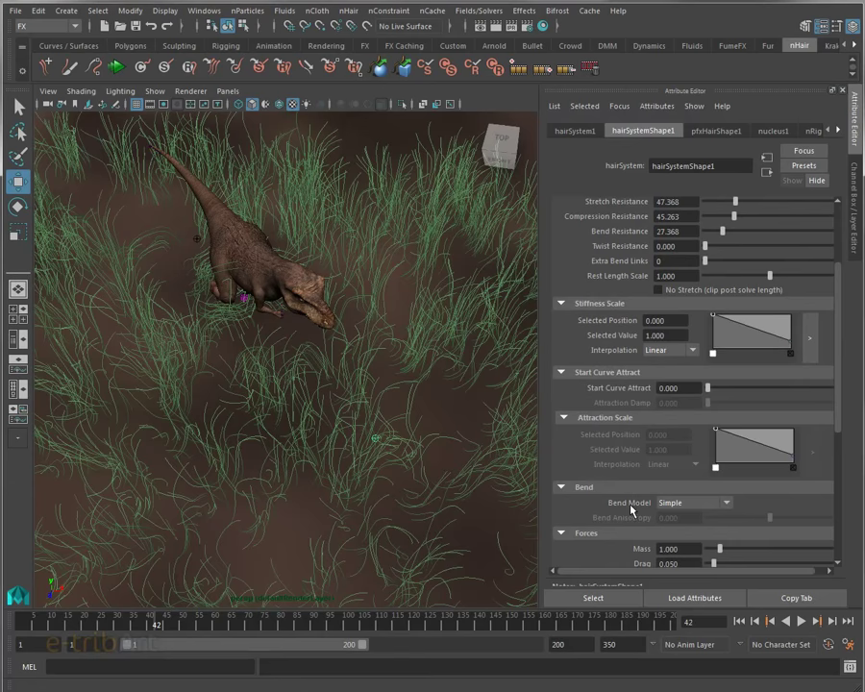
{"action": "scroll", "coordinate": [625, 490], "scroll_direction": "up", "scroll_amount": 2}
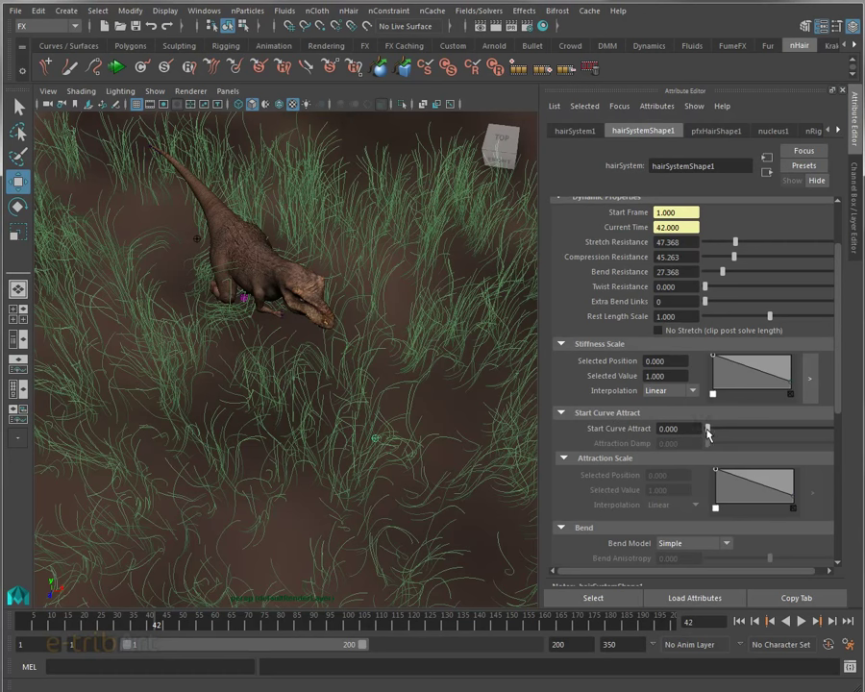
Raise Start Curve Attract to 1.000 and set Attraction Damp to 0 while replaying the grass
{"action": "left_click_drag", "start_coordinate": [706, 428], "coordinate": [721, 441]}
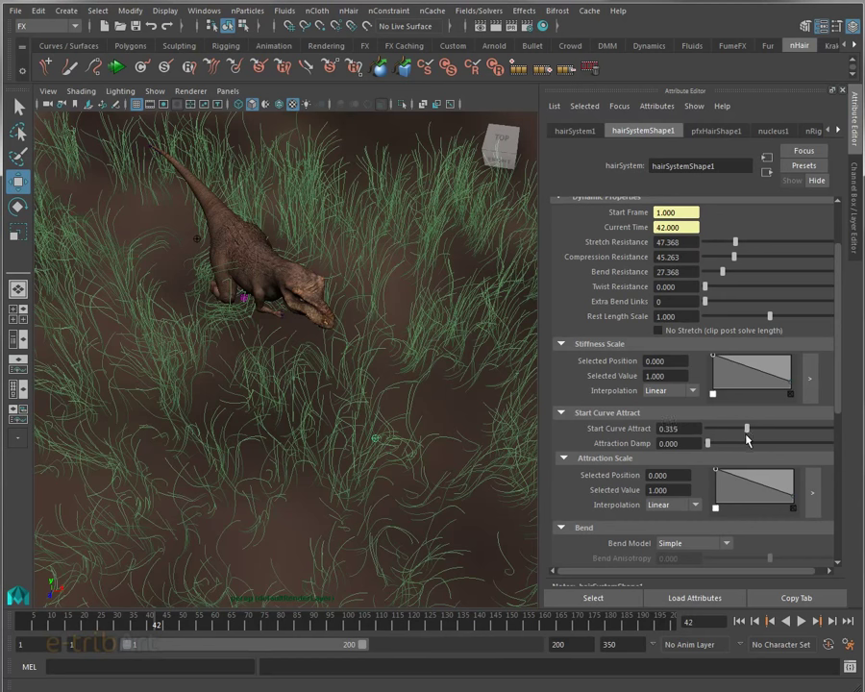
{"action": "left_click", "coordinate": [739, 621]}
{"action": "left_click", "coordinate": [802, 621]}
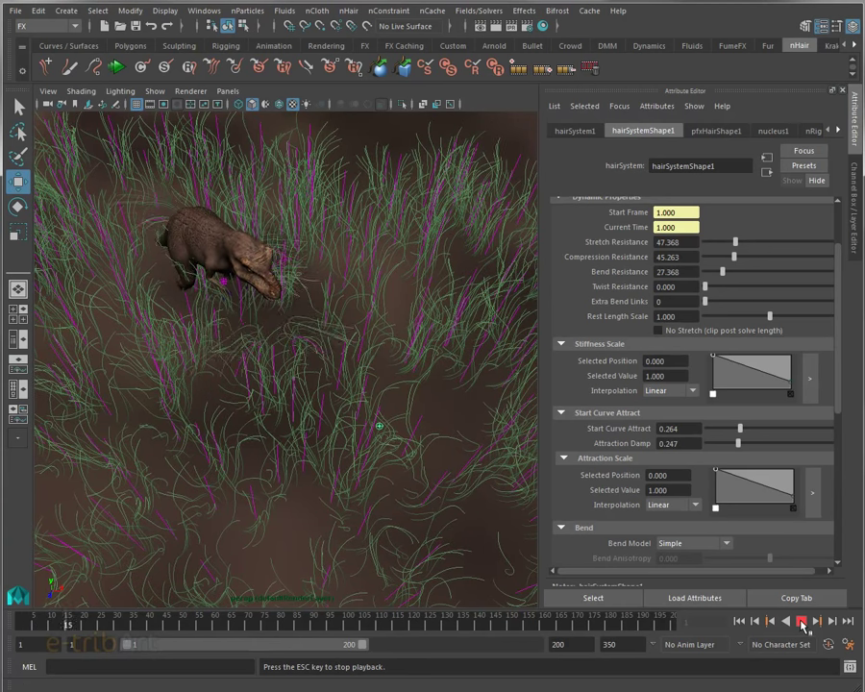
{"action": "left_click_drag", "start_coordinate": [740, 429], "coordinate": [783, 430]}
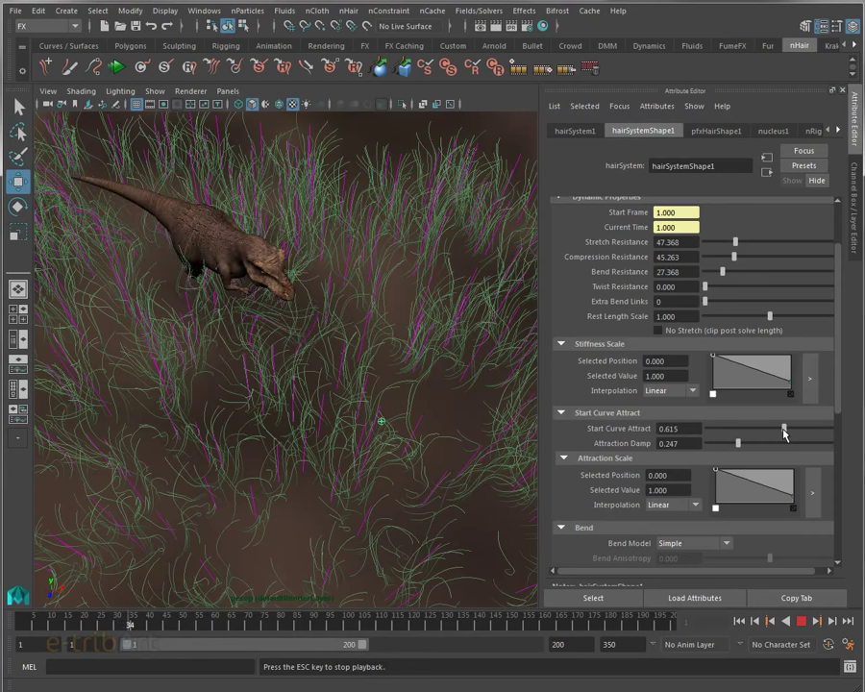
{"action": "left_click_drag", "start_coordinate": [784, 429], "coordinate": [800, 431]}
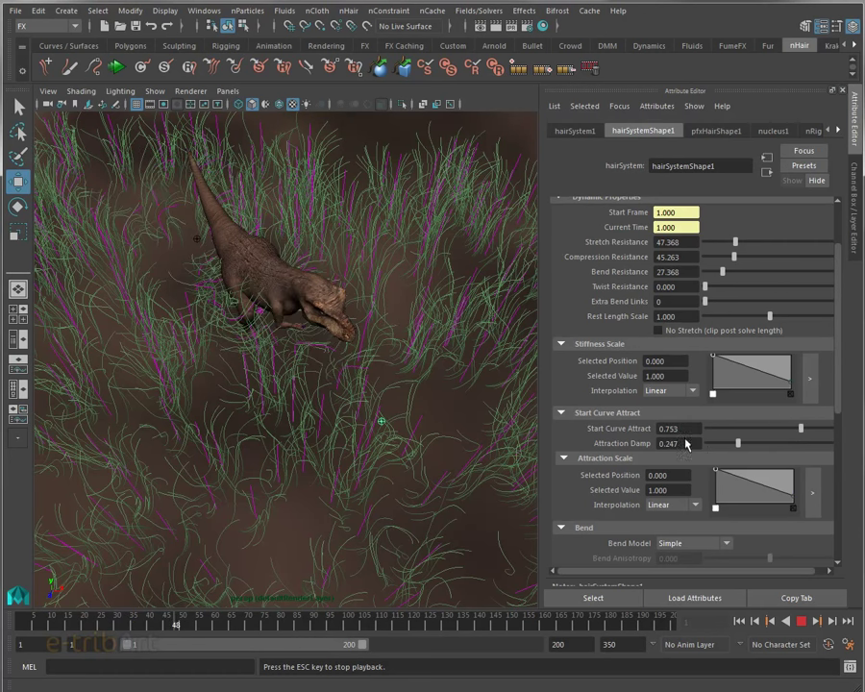
{"action": "middle_click_drag", "start_coordinate": [307, 353], "coordinate": [266, 311], "text": "alt"}
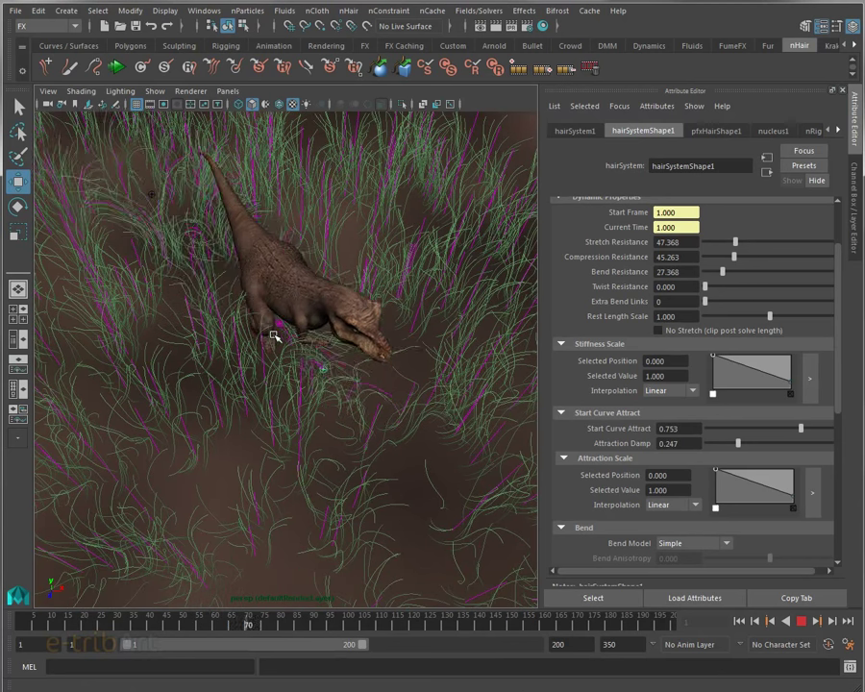
{"action": "left_click_drag", "start_coordinate": [721, 448], "coordinate": [698, 449]}
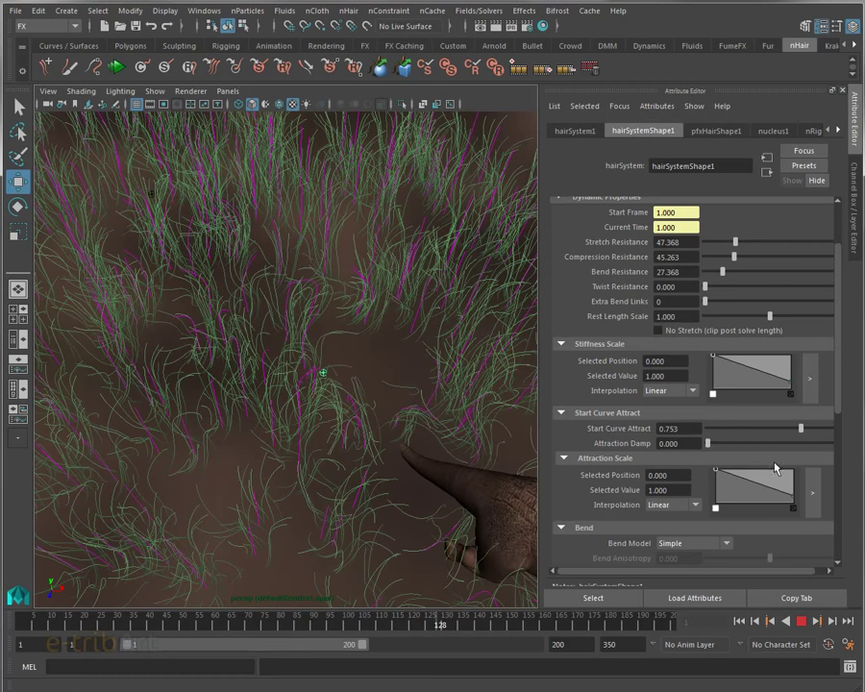
{"action": "left_click_drag", "start_coordinate": [823, 434], "coordinate": [839, 445]}
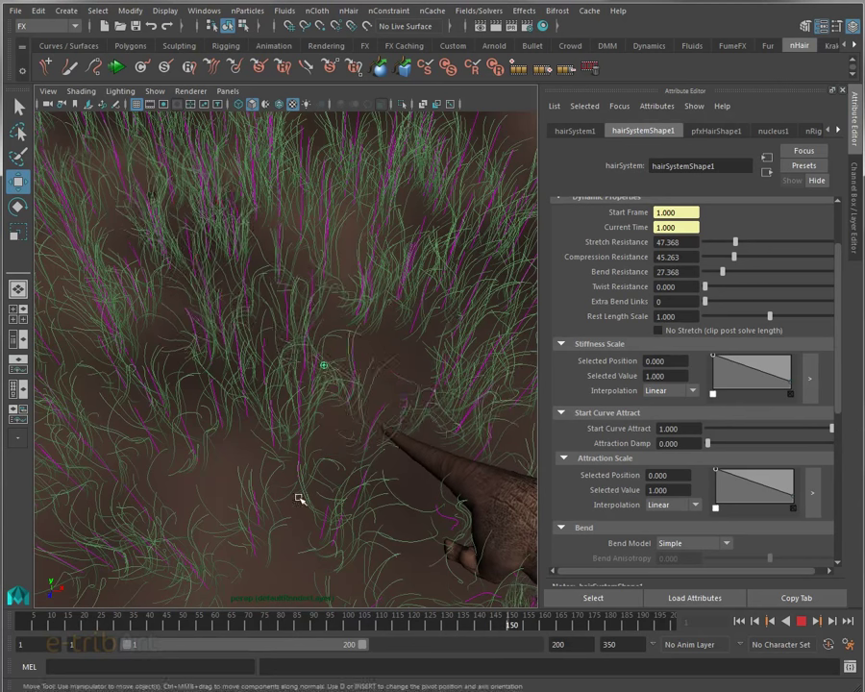
Restart the simulation and turn on Interactive Playback from the nHair shelf to run the grass live
{"action": "left_click", "coordinate": [740, 622]}
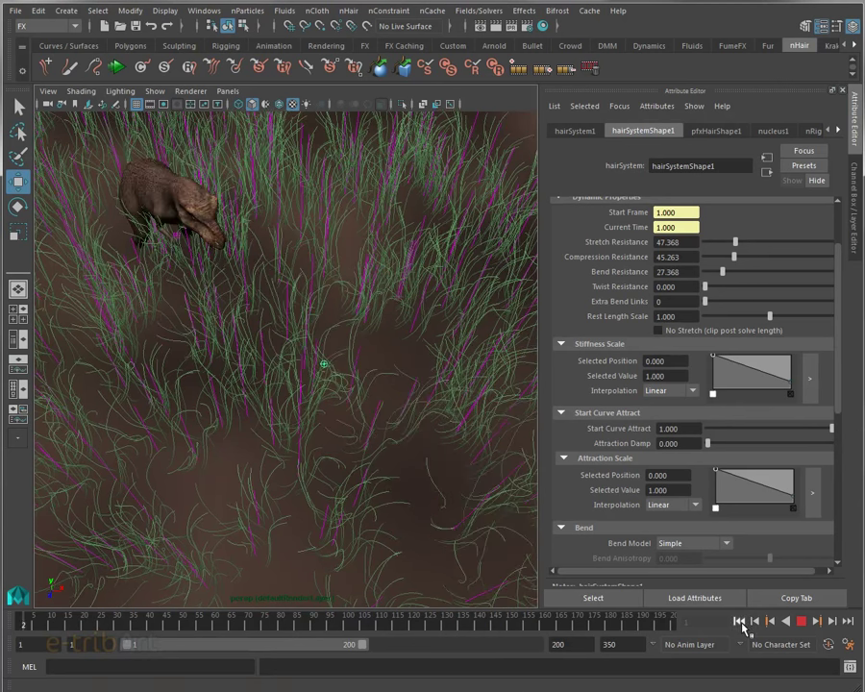
{"action": "left_click", "coordinate": [805, 628]}
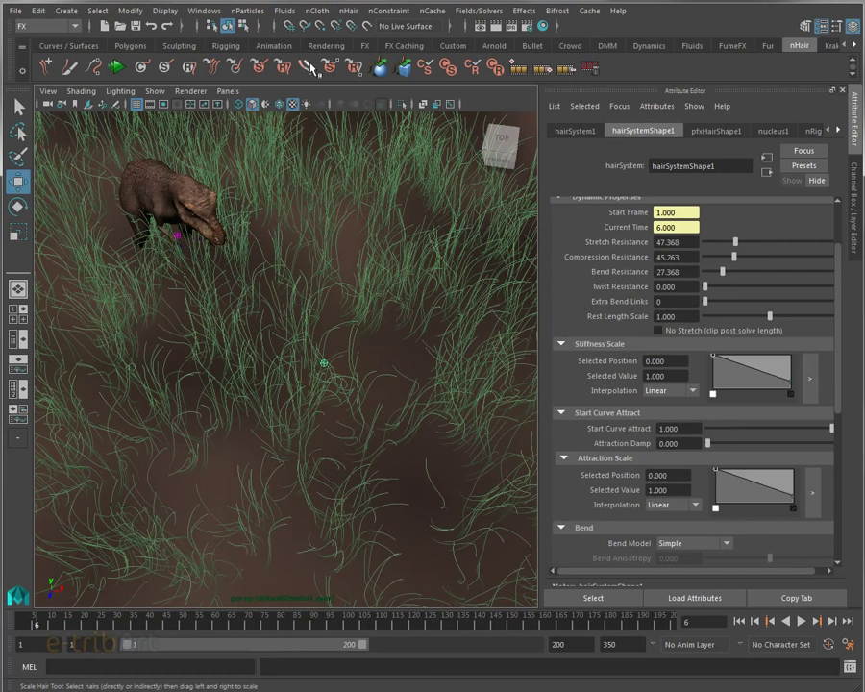
{"action": "left_click", "coordinate": [348, 11]}
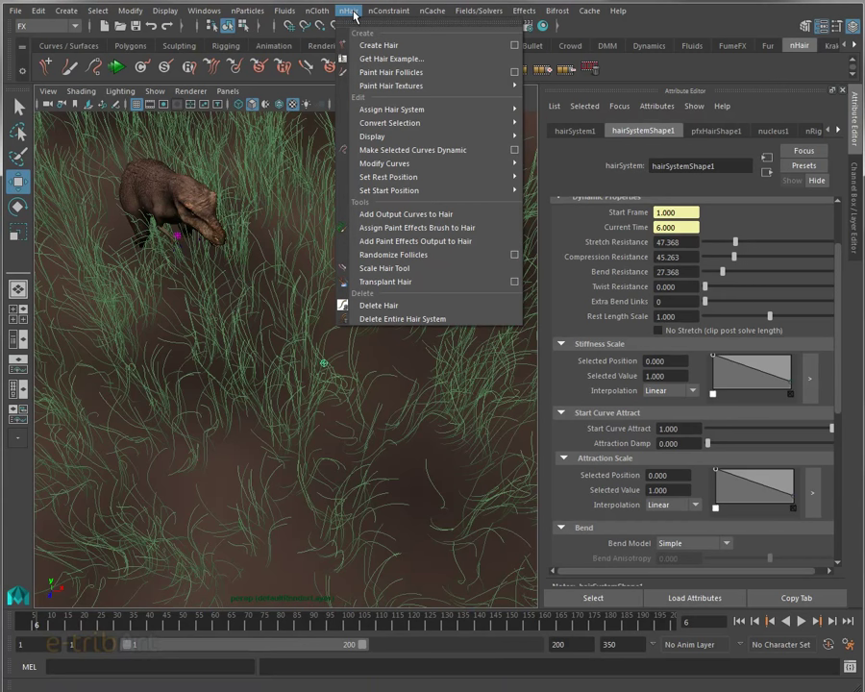
{"action": "left_click", "coordinate": [88, 33]}
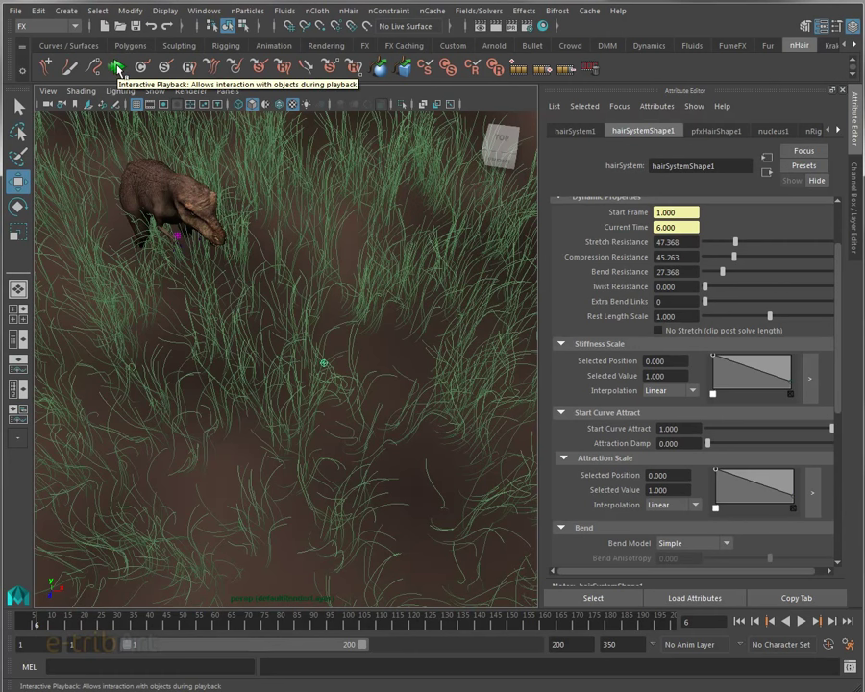
{"action": "left_click", "coordinate": [117, 68]}
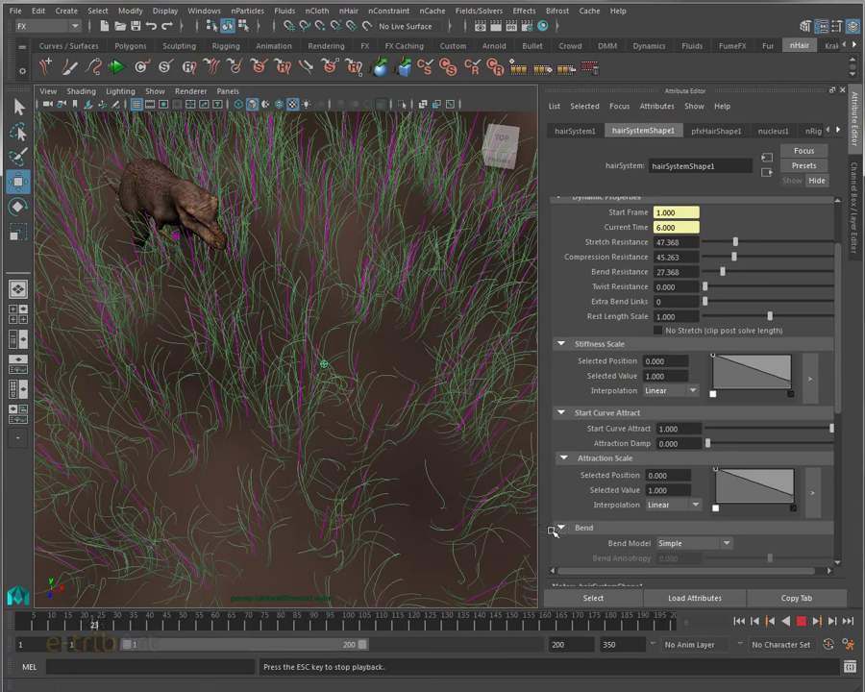
Test Start Curve Attract at 0 and 0.23, then raise Stretch, Compression, Bend Resistance to 87.368, 77.895, 97.895
{"action": "left_click_drag", "start_coordinate": [829, 429], "coordinate": [704, 431]}
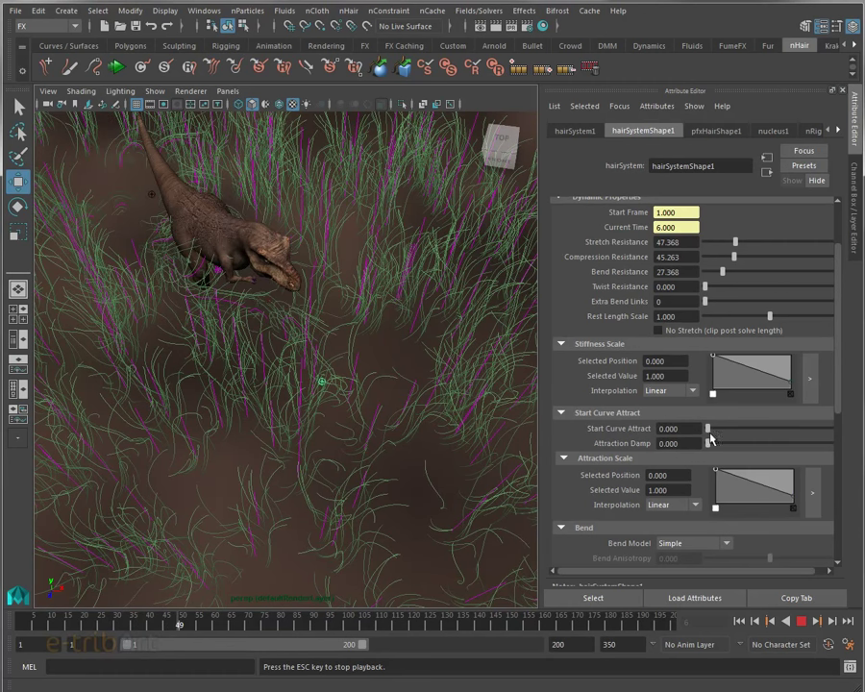
{"action": "left_click_drag", "start_coordinate": [708, 430], "coordinate": [831, 431]}
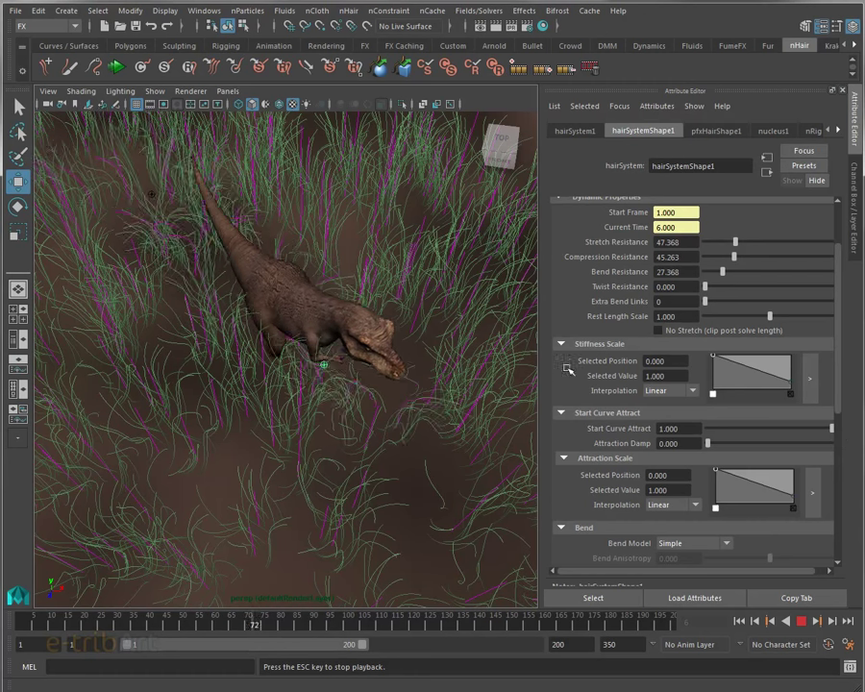
{"action": "left_click_drag", "start_coordinate": [839, 403], "coordinate": [840, 357]}
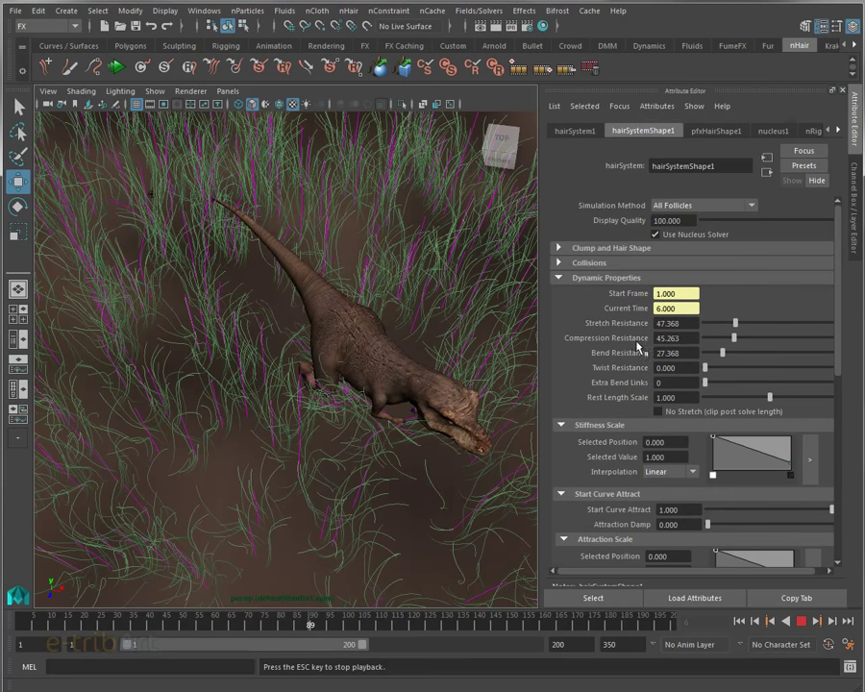
{"action": "mouse_move", "coordinate": [736, 323]}
{"action": "left_mouse_down"}
{"action": "mouse_move", "coordinate": [761, 325]}
{"action": "mouse_move", "coordinate": [738, 337]}
{"action": "mouse_move", "coordinate": [767, 354]}
{"action": "left_mouse_up"}
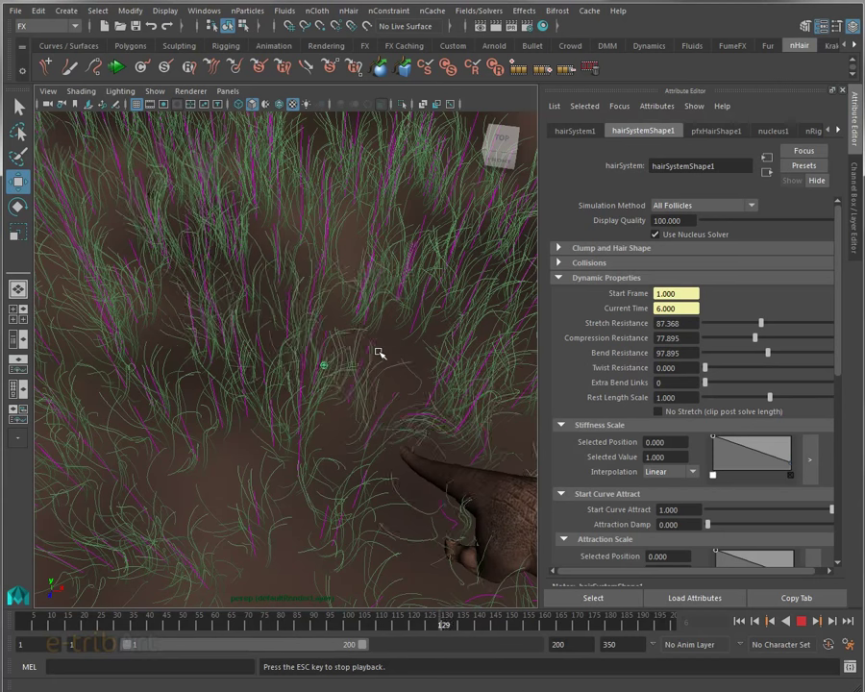
Replay the stiffer grass from frame 1, scroll to the Forces settings and stop at frame 43
{"action": "scroll", "coordinate": [375, 354], "scroll_direction": "down", "scroll_amount": 5}
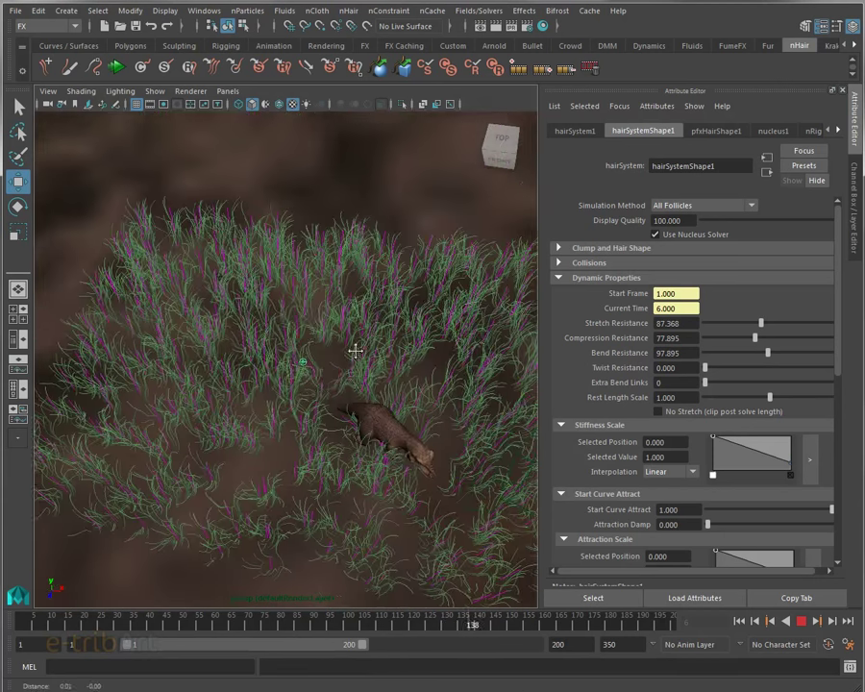
{"action": "middle_click_drag", "start_coordinate": [375, 353], "coordinate": [307, 310], "text": "alt"}
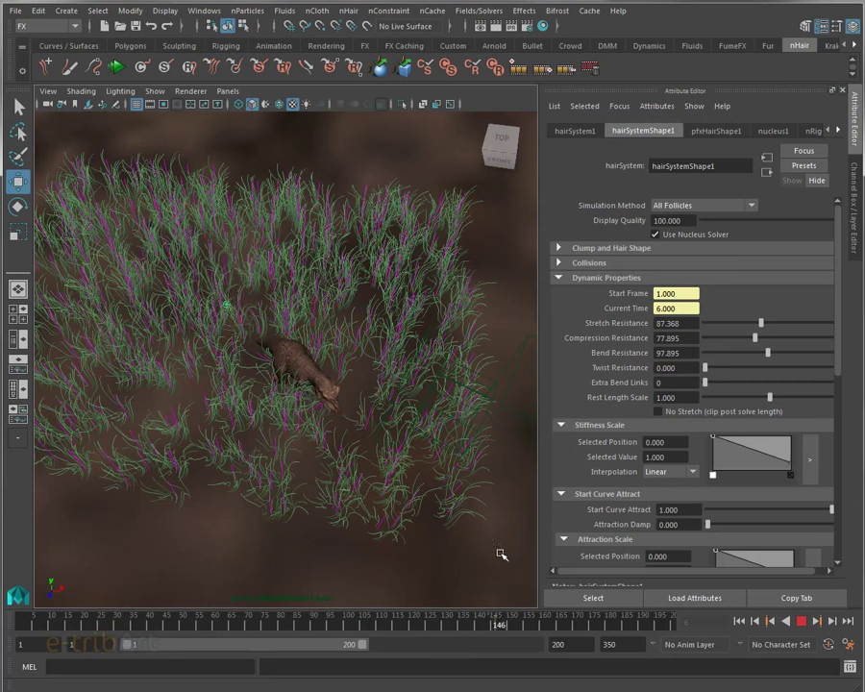
{"action": "left_click", "coordinate": [741, 623]}
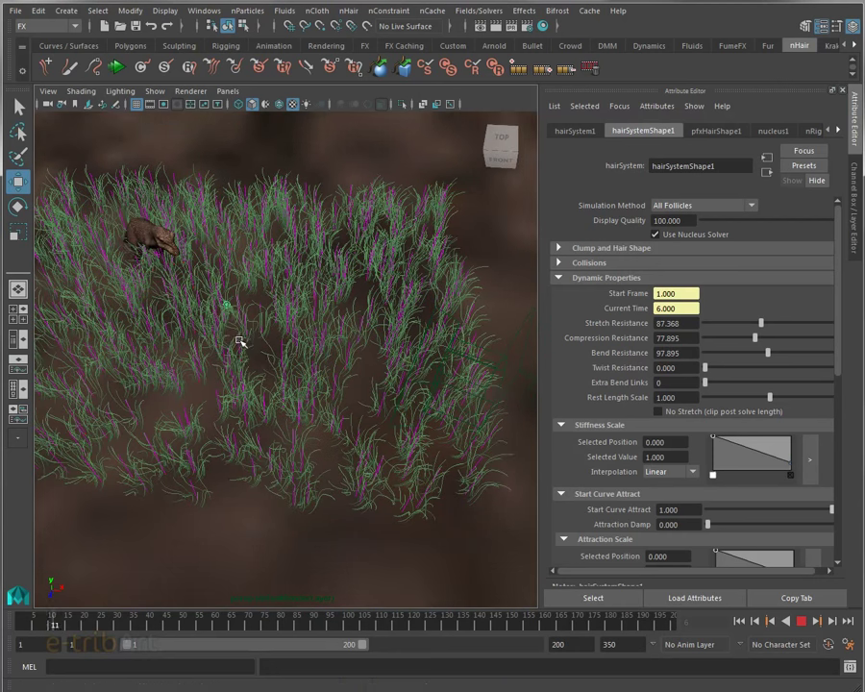
{"action": "scroll", "coordinate": [232, 332], "scroll_direction": "up", "scroll_amount": 3}
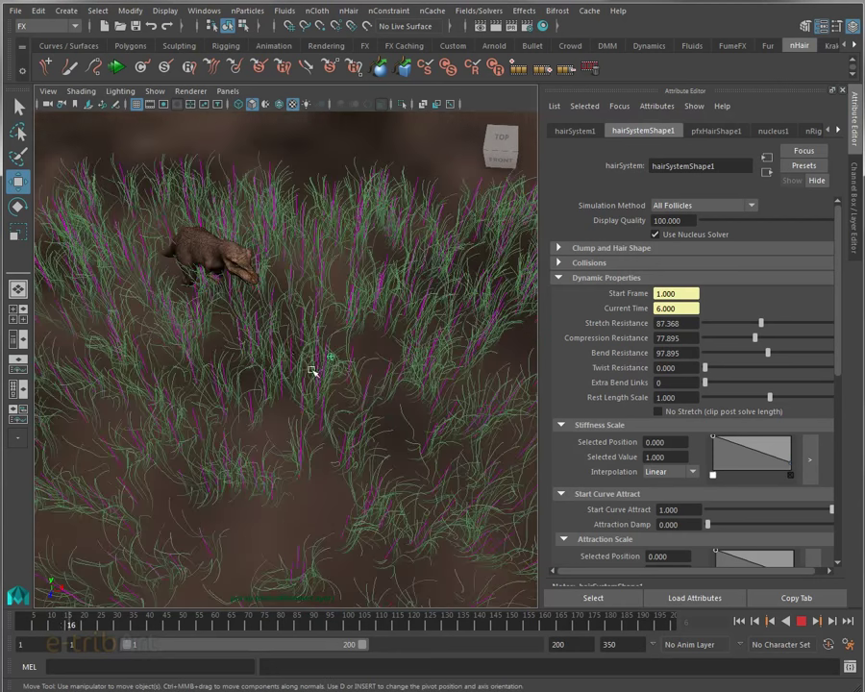
{"action": "scroll", "coordinate": [281, 332], "scroll_direction": "up", "scroll_amount": 2}
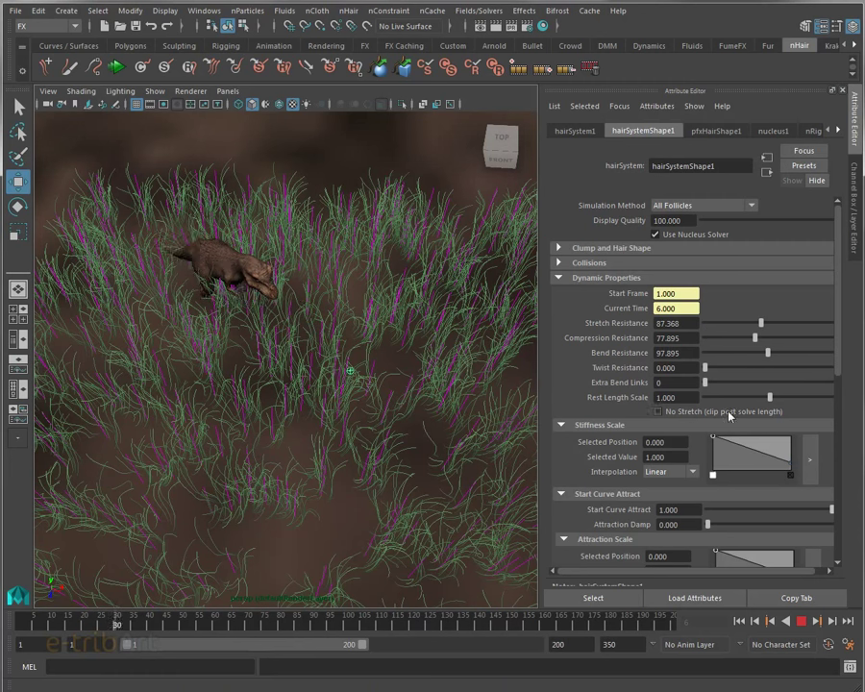
{"action": "scroll", "coordinate": [840, 384], "scroll_direction": "down", "scroll_amount": 1}
{"action": "scroll", "coordinate": [846, 419], "scroll_direction": "down", "scroll_amount": 2}
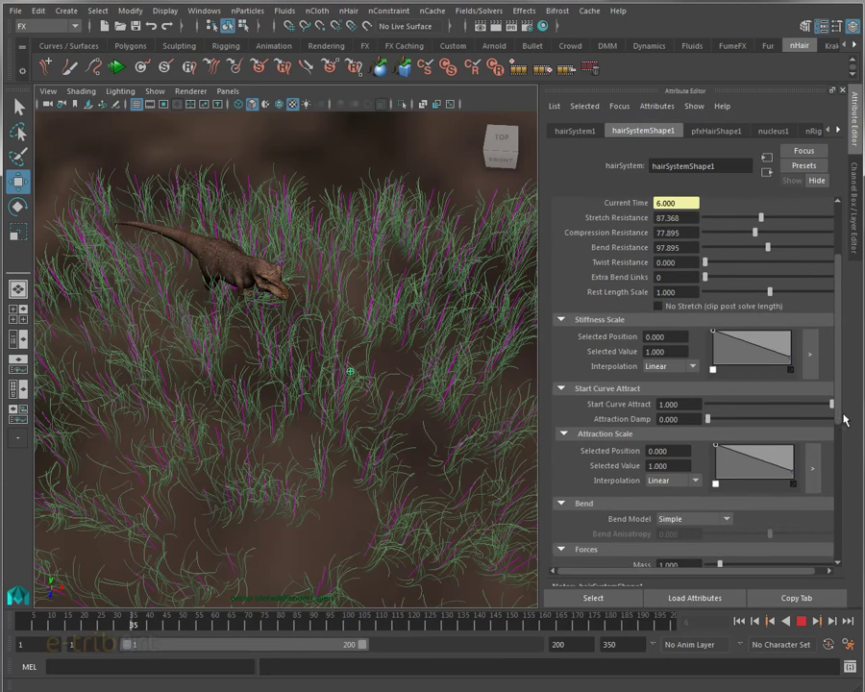
{"action": "scroll", "coordinate": [846, 419], "scroll_direction": "down", "scroll_amount": 2}
{"action": "scroll", "coordinate": [846, 462], "scroll_direction": "down", "scroll_amount": 1}
{"action": "scroll", "coordinate": [846, 465], "scroll_direction": "down", "scroll_amount": 1}
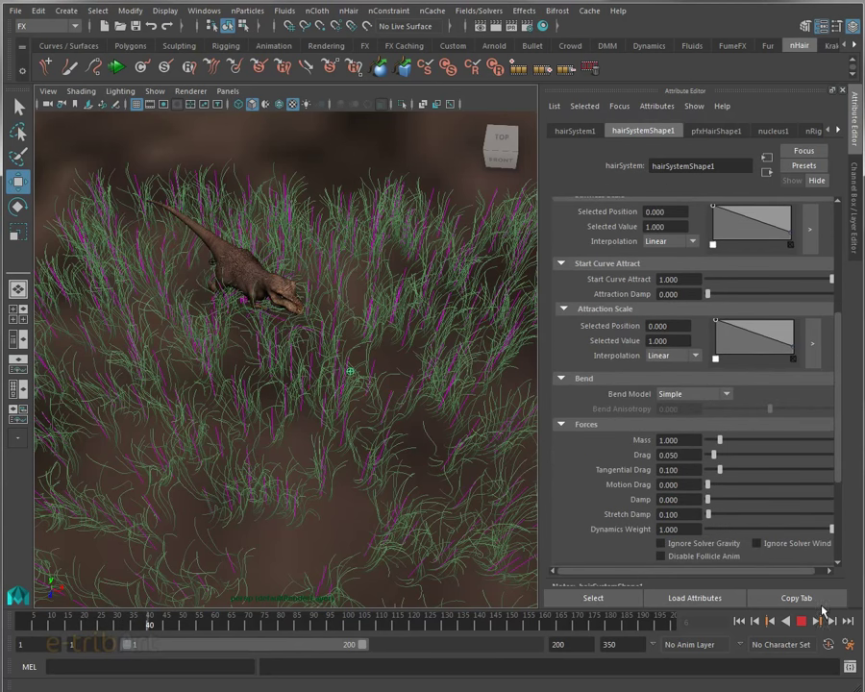
{"action": "key", "text": "Escape"}
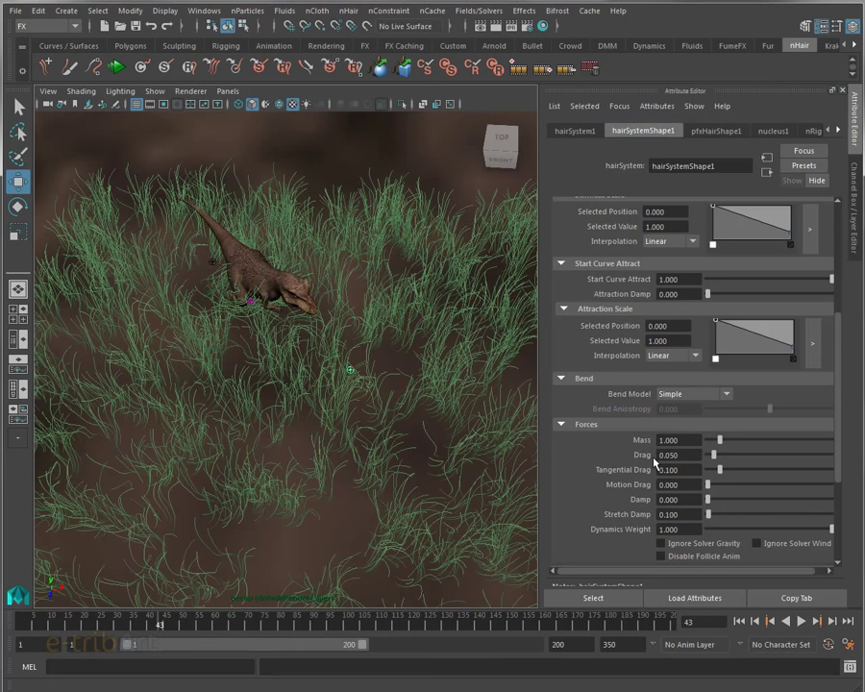
Raise hair Drag to 0.302 while replaying the grass from frame 1, stopping at frame 59
{"action": "left_click_drag", "start_coordinate": [713, 461], "coordinate": [730, 462]}
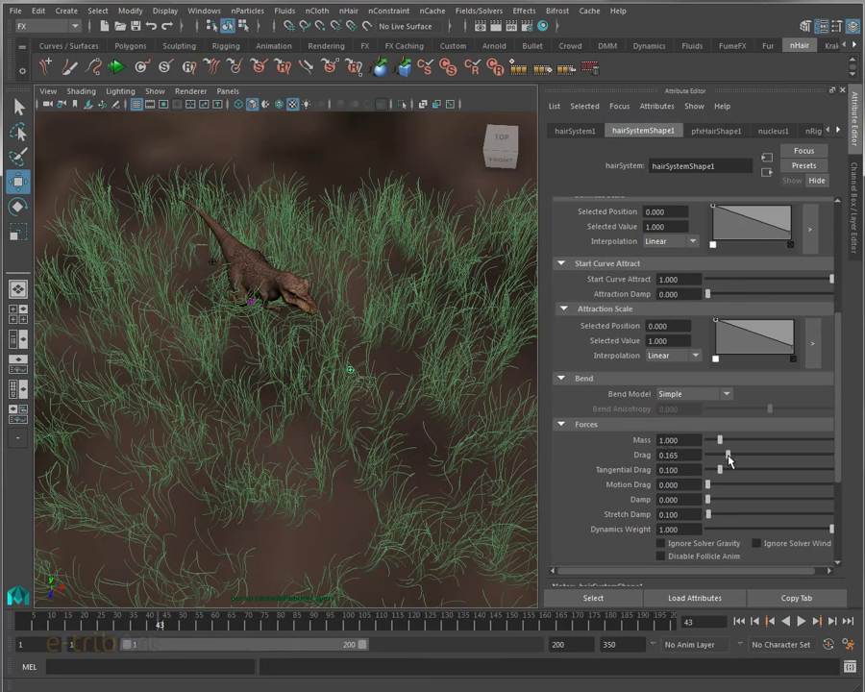
{"action": "left_click", "coordinate": [739, 621]}
{"action": "left_click", "coordinate": [803, 622]}
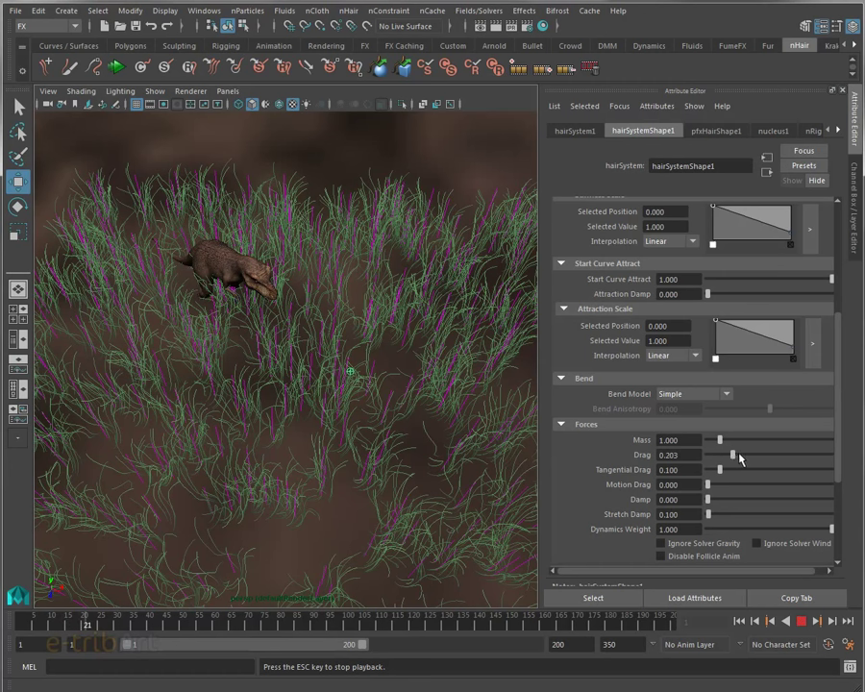
{"action": "left_click_drag", "start_coordinate": [733, 455], "coordinate": [745, 455]}
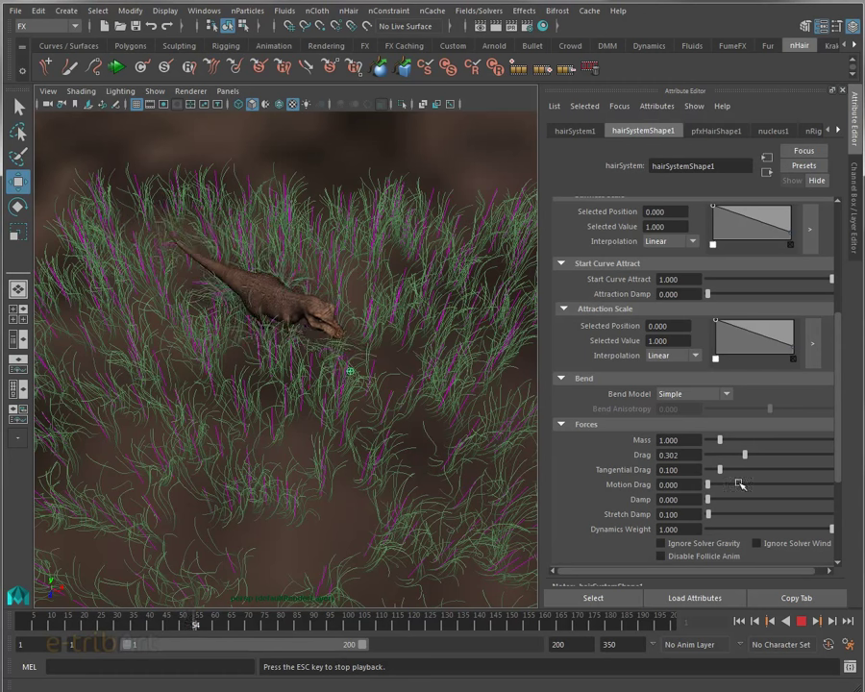
{"action": "left_click", "coordinate": [801, 621]}
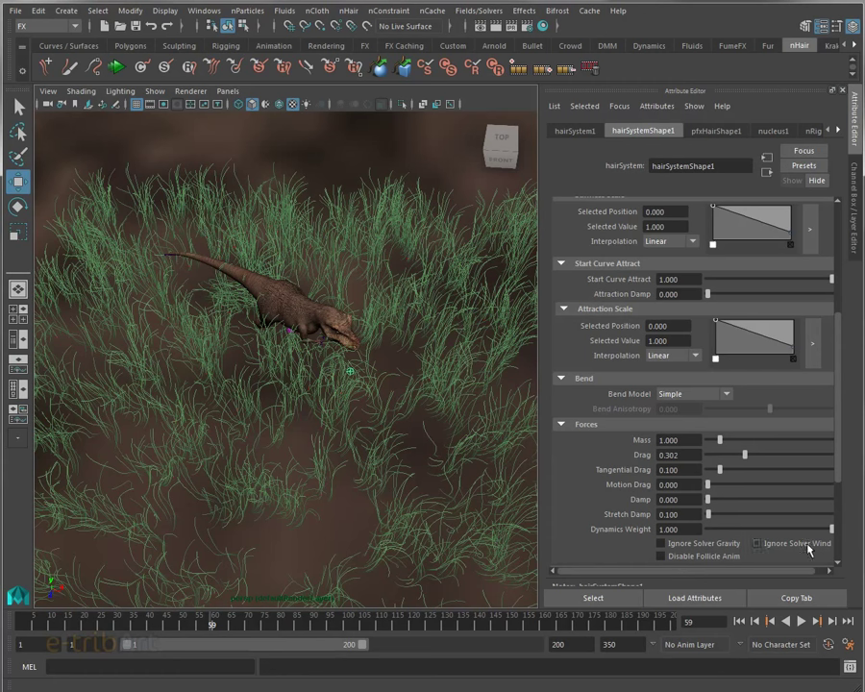
{"action": "left_click_drag", "start_coordinate": [839, 477], "coordinate": [839, 505]}
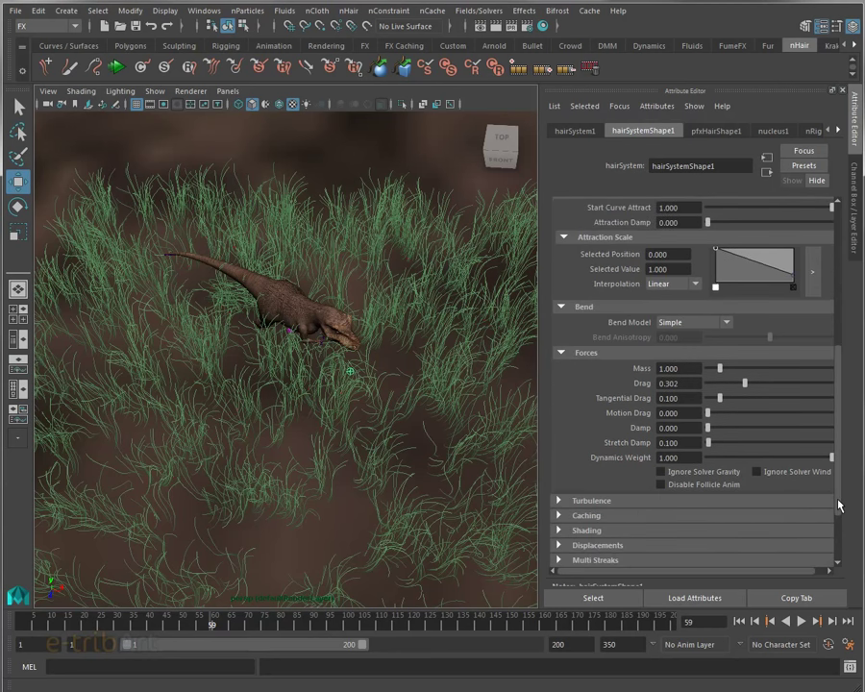
Expand Turbulence and set Intensity 0.100, Frequency 3.000 and Speed 0.020
{"action": "left_click", "coordinate": [726, 501]}
{"action": "mouse_move", "coordinate": [408, 458]}
{"action": "left_mouse_down", "text": "alt"}
{"action": "mouse_move", "coordinate": [342, 427]}
{"action": "mouse_move", "coordinate": [362, 363]}
{"action": "left_mouse_up", "text": "alt"}
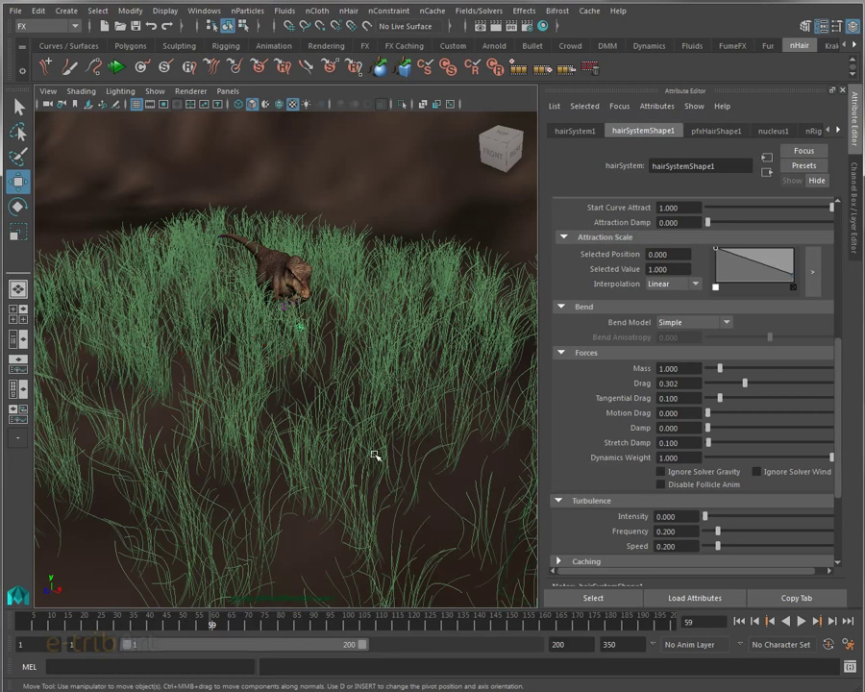
{"action": "left_click", "coordinate": [665, 516]}
{"action": "type", "text": "1"}
{"action": "key", "text": "Return"}
{"action": "left_click", "coordinate": [691, 532]}
{"action": "type", "text": "3"}
{"action": "key", "text": "Return"}
{"action": "left_click", "coordinate": [692, 546]}
{"action": "type", "text": "20"}
{"action": "key", "text": "Return"}
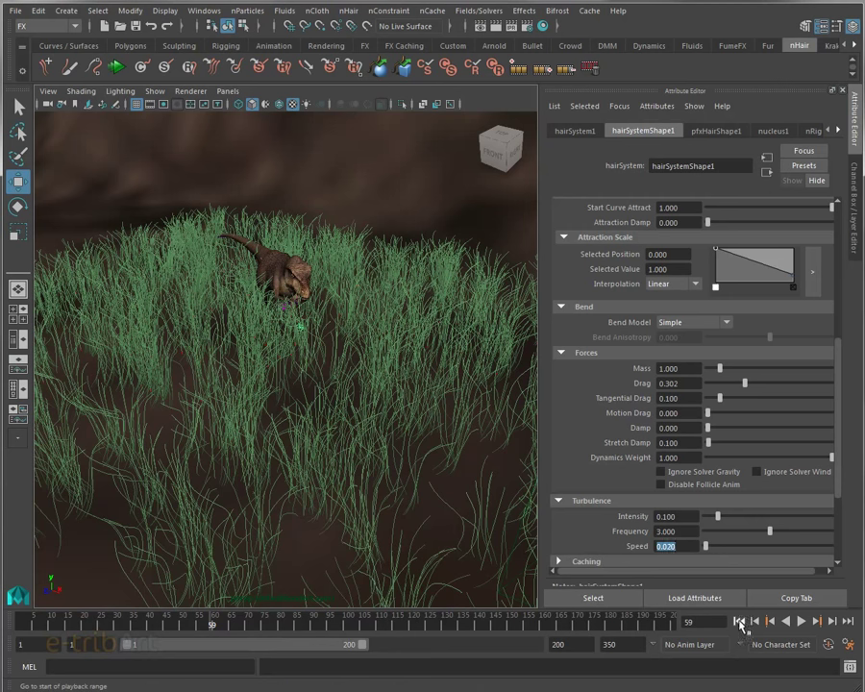
Replay the turbulent grass from frame 1, stopping at frame 27
{"action": "left_click", "coordinate": [740, 621]}
{"action": "left_click", "coordinate": [802, 622]}
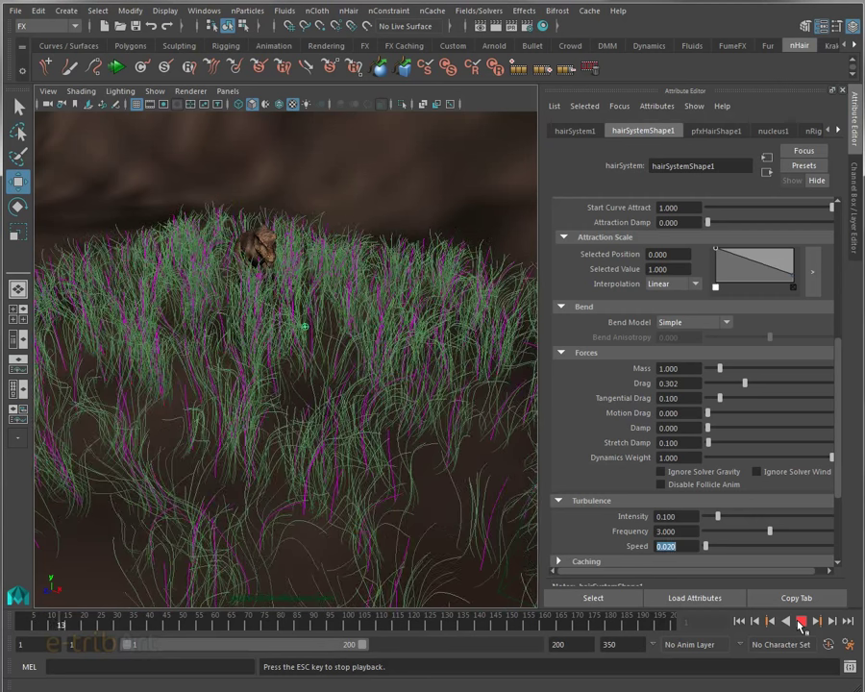
{"action": "left_click", "coordinate": [801, 622]}
{"action": "left_click", "coordinate": [739, 621]}
{"action": "type", "text": "0.010"}
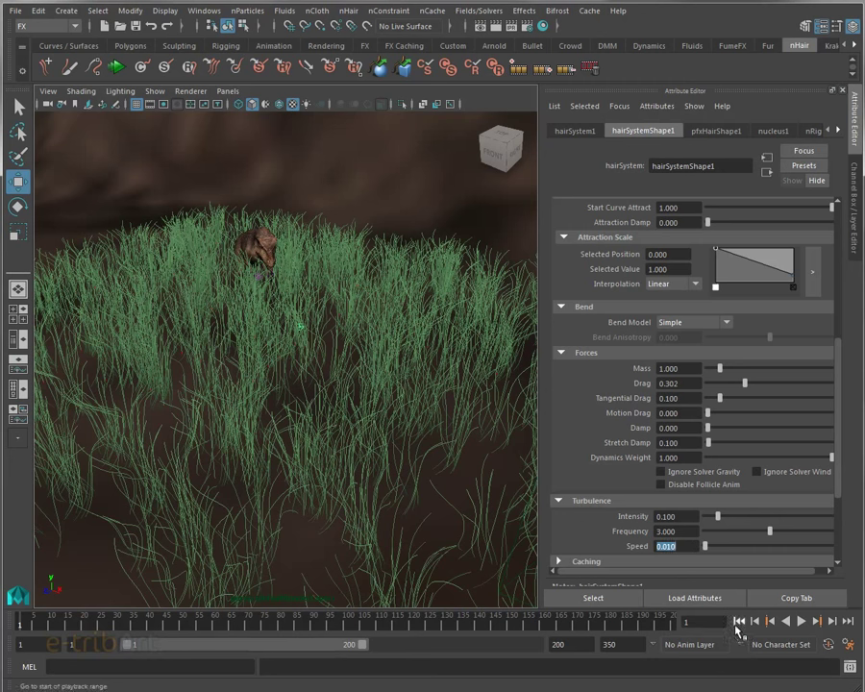
{"action": "left_click", "coordinate": [802, 622]}
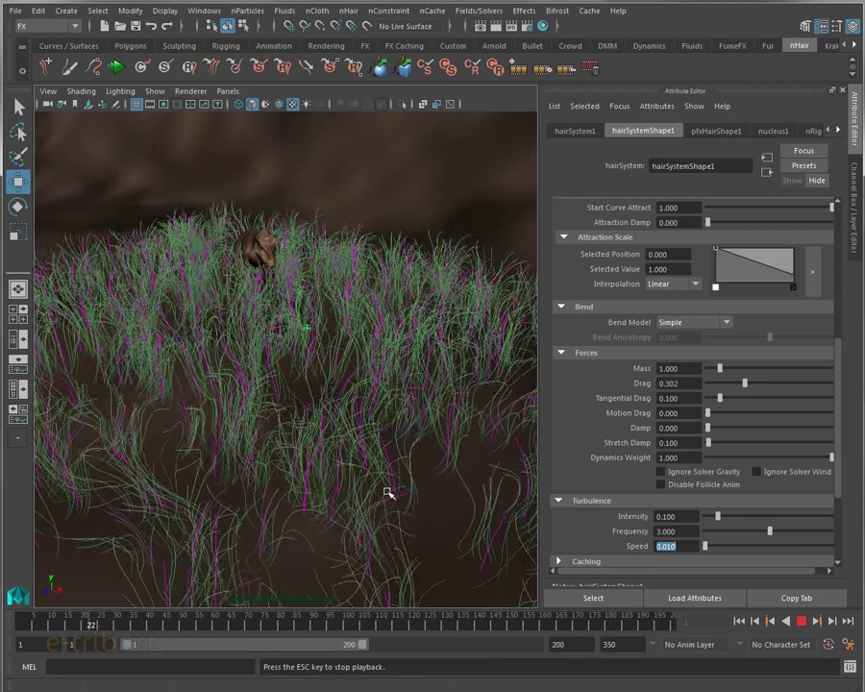
{"action": "left_click", "coordinate": [802, 621]}
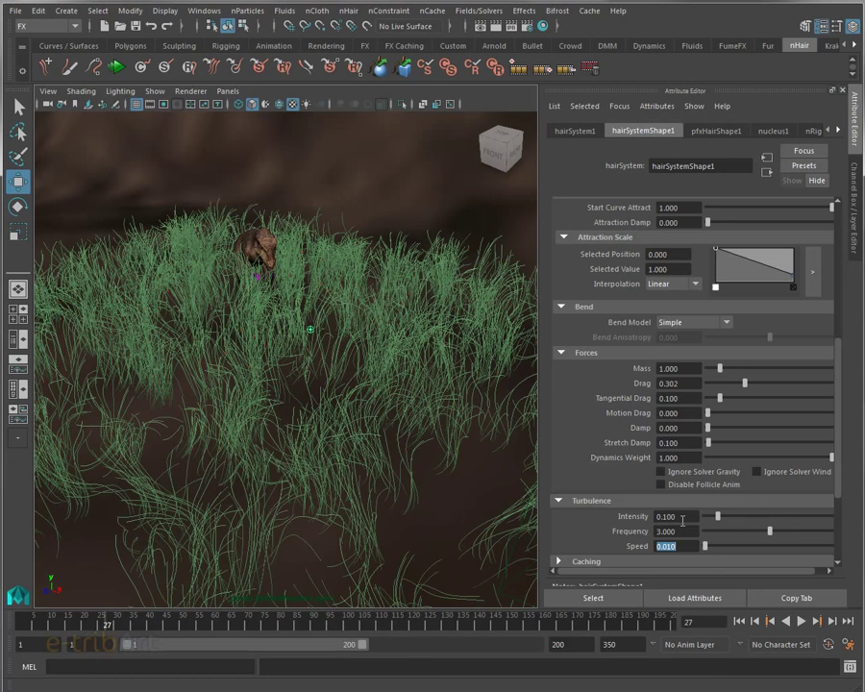
Lower turbulence Speed to 0.001 and replay the simulation to frame 12
{"action": "type", "text": "0.001"}
{"action": "key", "text": "Return"}
{"action": "left_click", "coordinate": [770, 621]}
{"action": "left_click", "coordinate": [802, 622]}
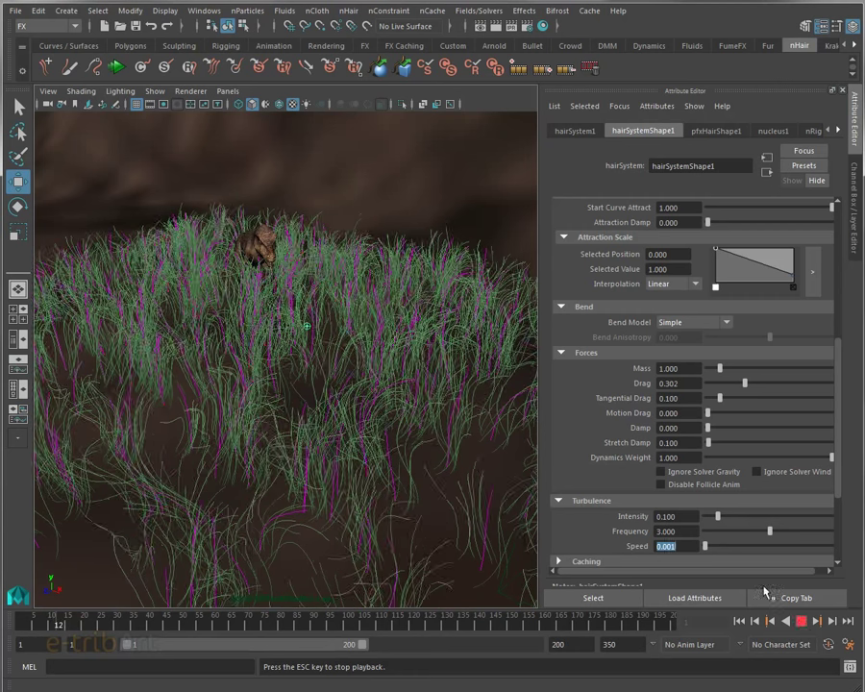
{"action": "key", "text": "Escape"}
Reduce turbulence Intensity to 0.050 and replay the grass from frame 1
{"action": "left_click", "coordinate": [634, 518]}
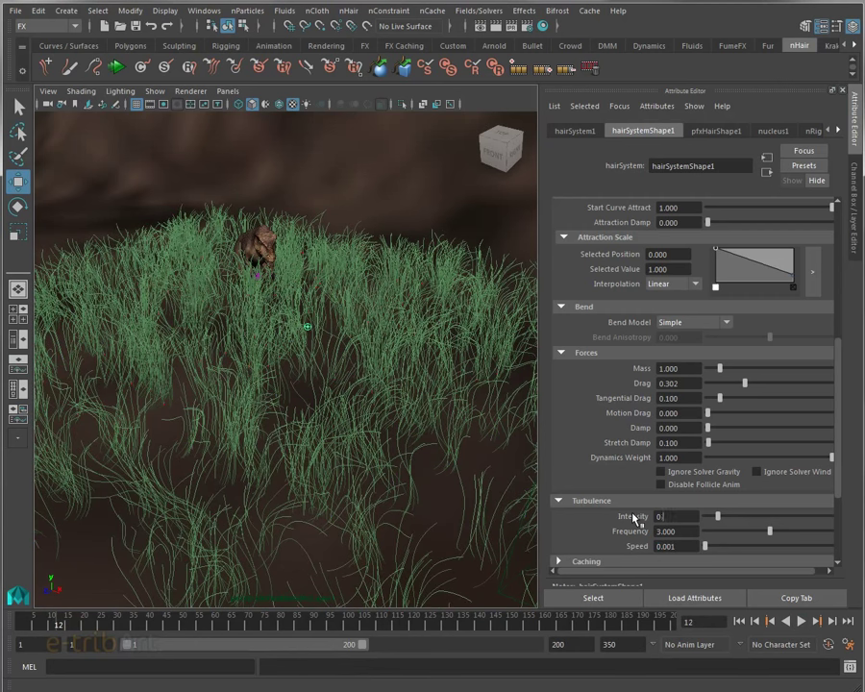
{"action": "left_click", "coordinate": [678, 517]}
{"action": "type", "text": "050"}
{"action": "key", "text": "Return"}
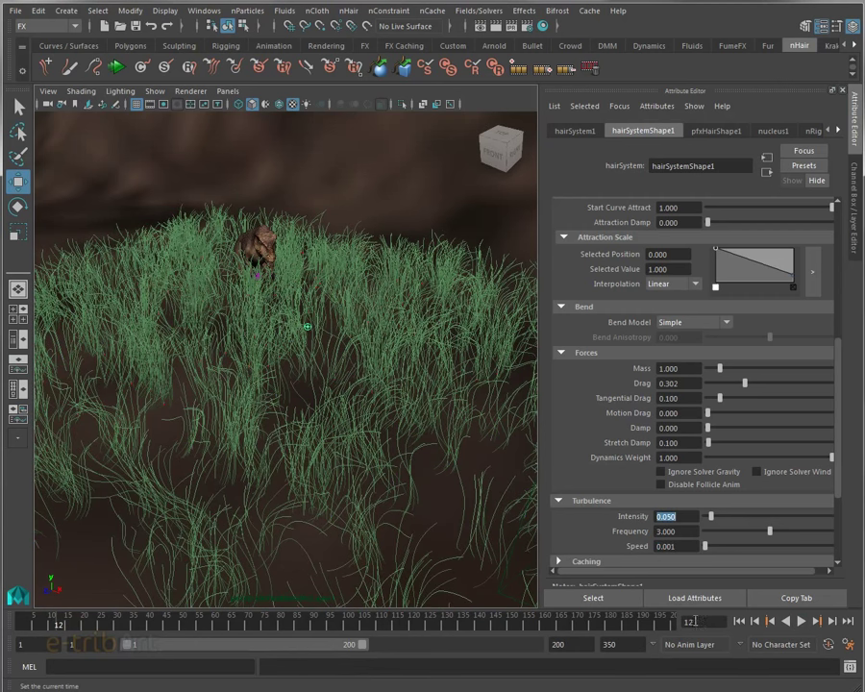
{"action": "left_click", "coordinate": [739, 621]}
{"action": "left_click", "coordinate": [802, 622]}
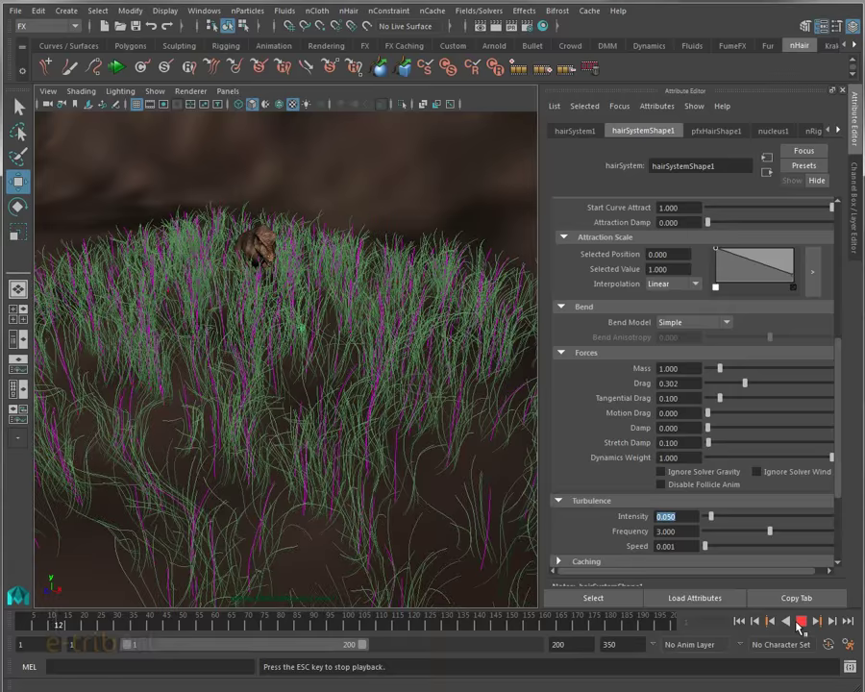
{"action": "left_click", "coordinate": [797, 623]}
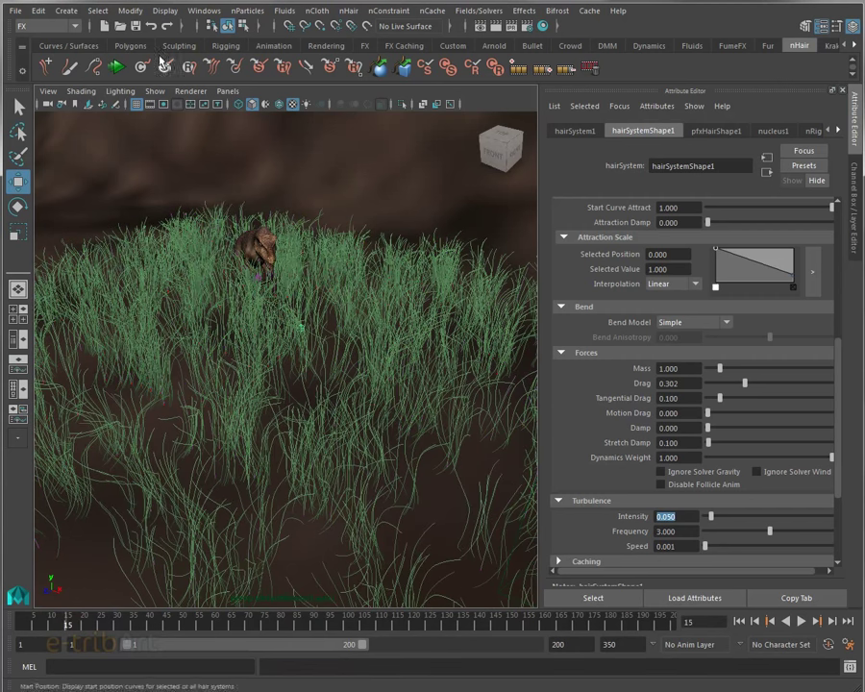
{"action": "left_click", "coordinate": [228, 91]}
{"action": "mouse_move", "coordinate": [279, 105]}
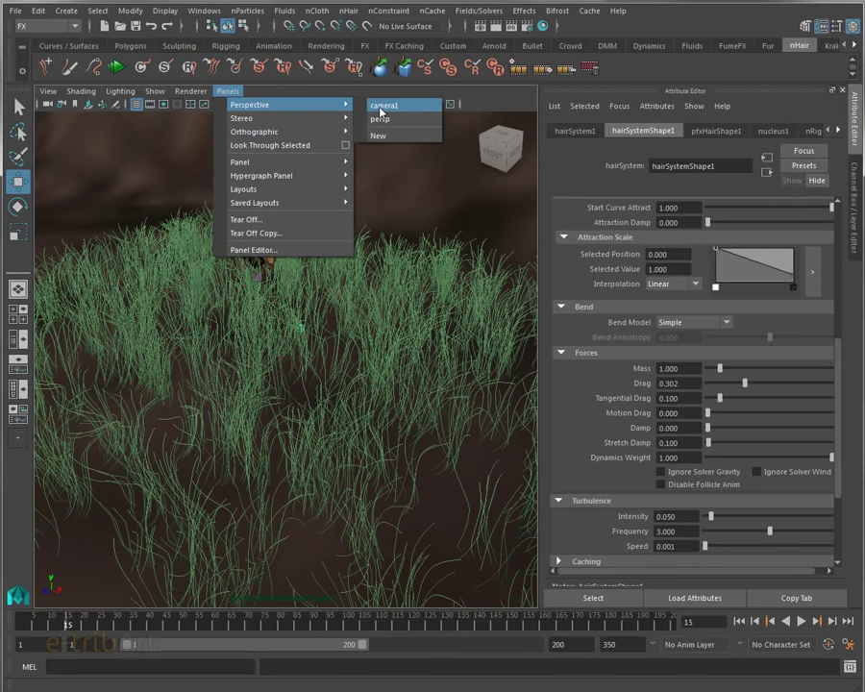
Play the grass through camera1 to frame 42, then switch the viewport back to persp
{"action": "left_click", "coordinate": [381, 107]}
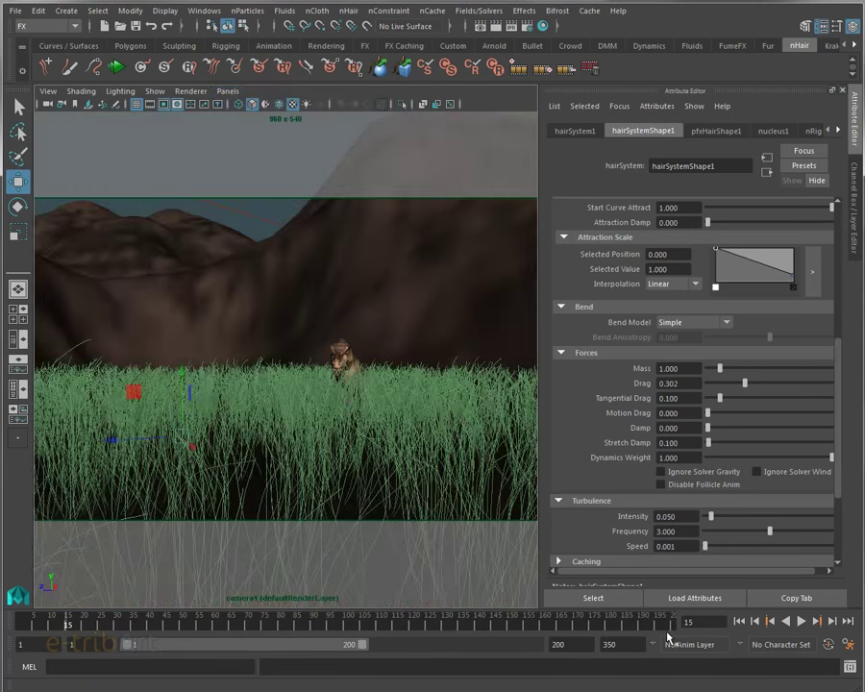
{"action": "left_click", "coordinate": [802, 623]}
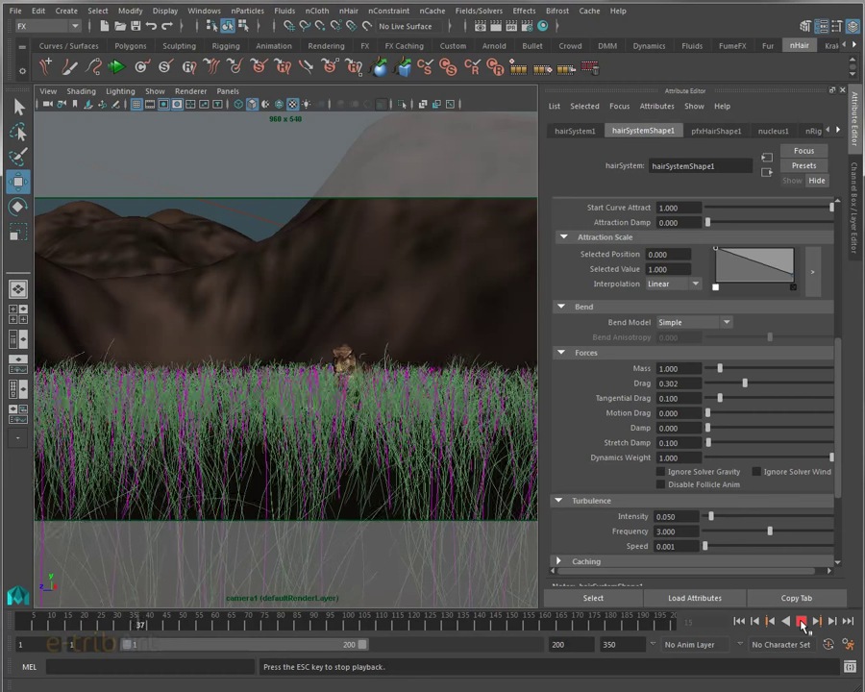
{"action": "left_click", "coordinate": [803, 623]}
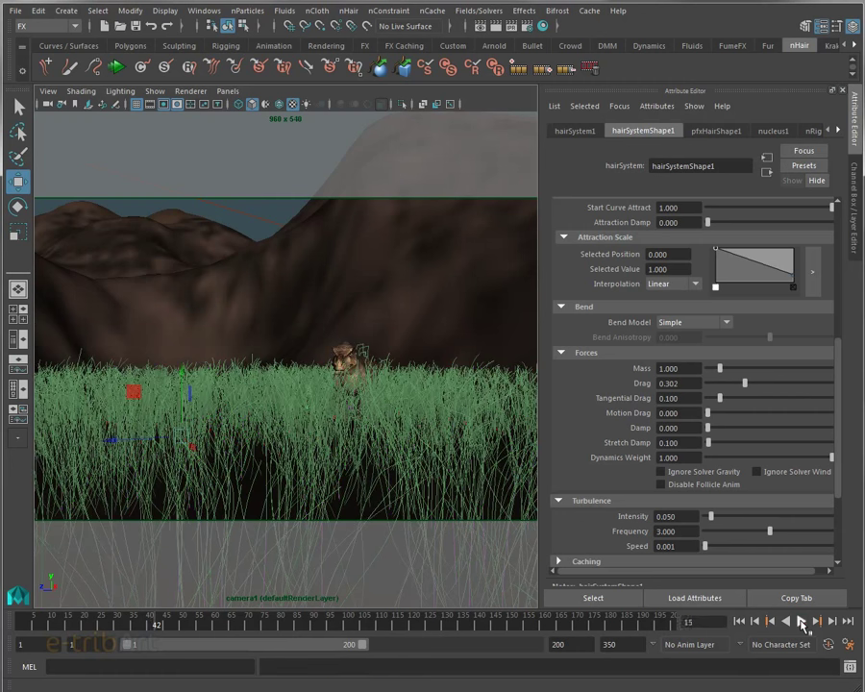
{"action": "left_click", "coordinate": [224, 92]}
{"action": "mouse_move", "coordinate": [282, 104]}
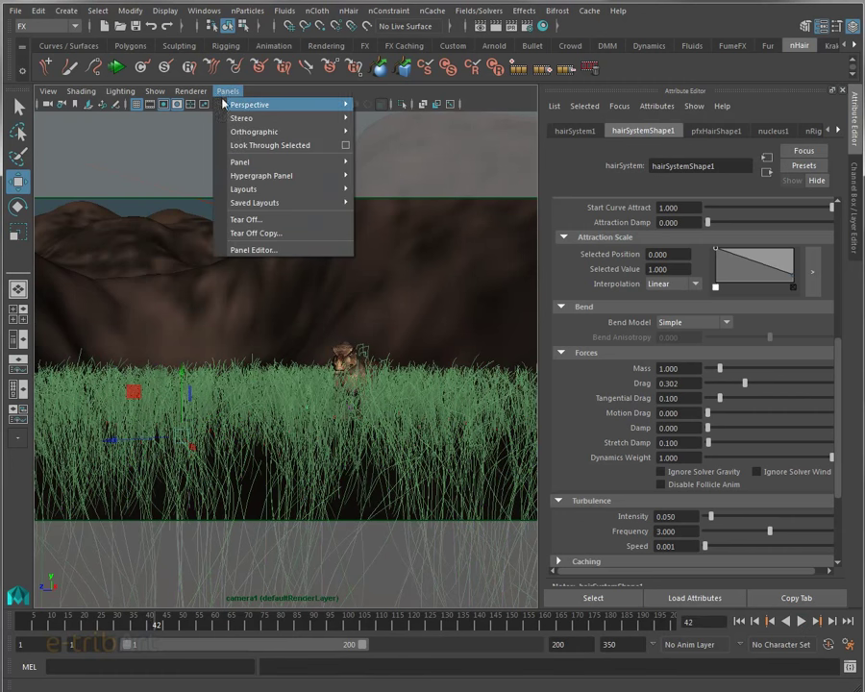
{"action": "left_click", "coordinate": [377, 106]}
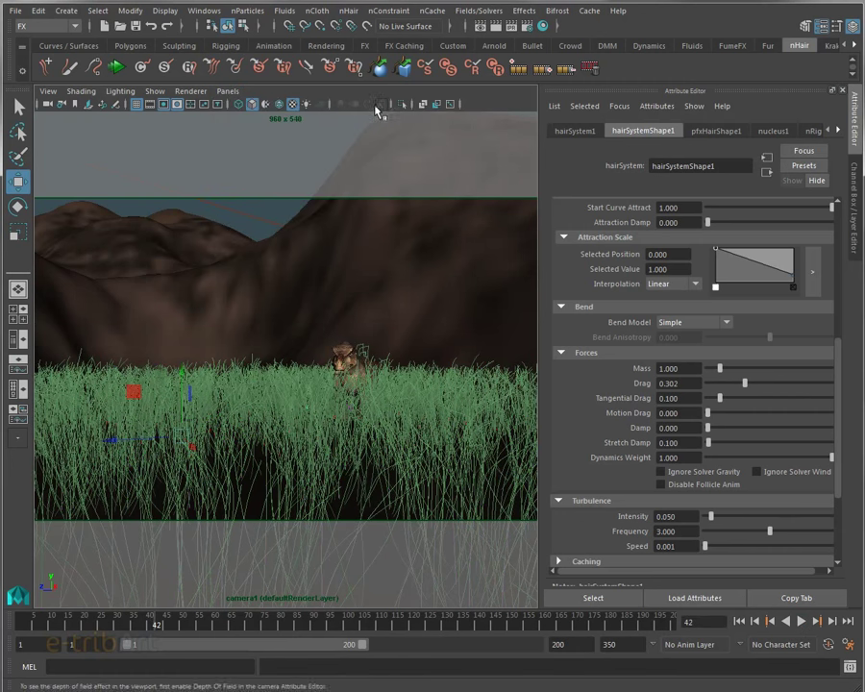
{"action": "left_click", "coordinate": [224, 92]}
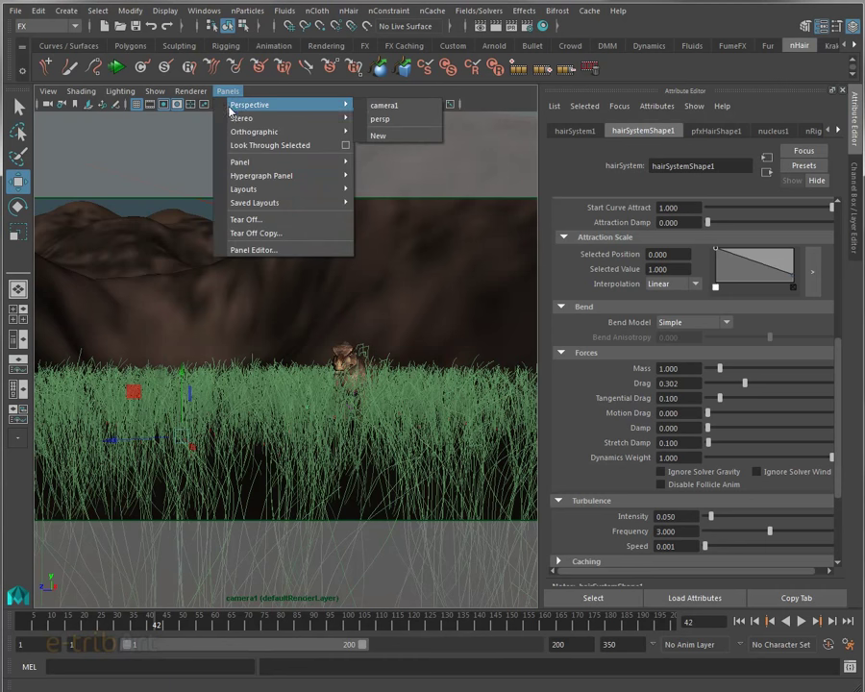
{"action": "left_click", "coordinate": [377, 120]}
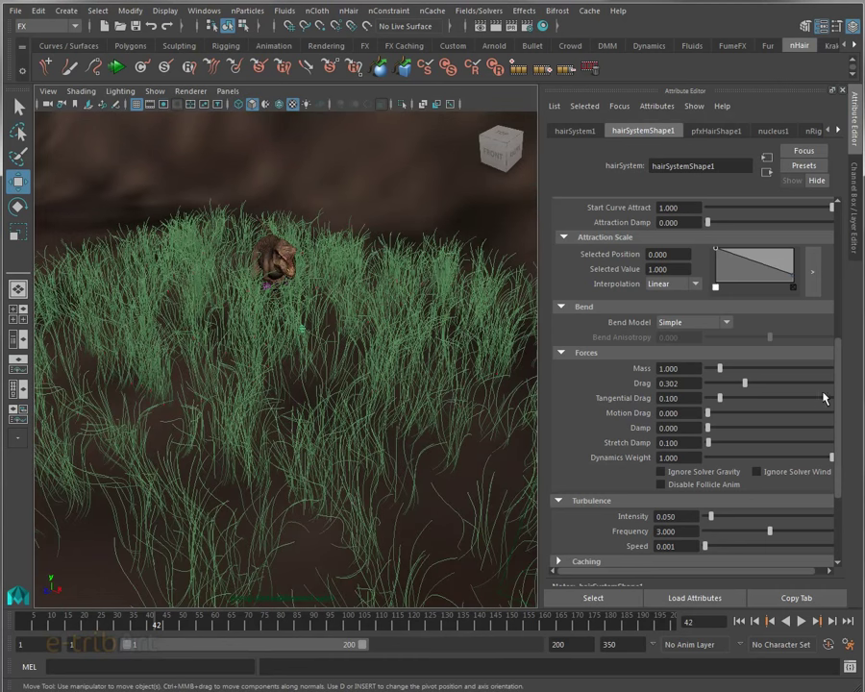
Tilt the view side-on and run the grass simulation to frame 49
{"action": "left_click_drag", "start_coordinate": [837, 396], "coordinate": [840, 298]}
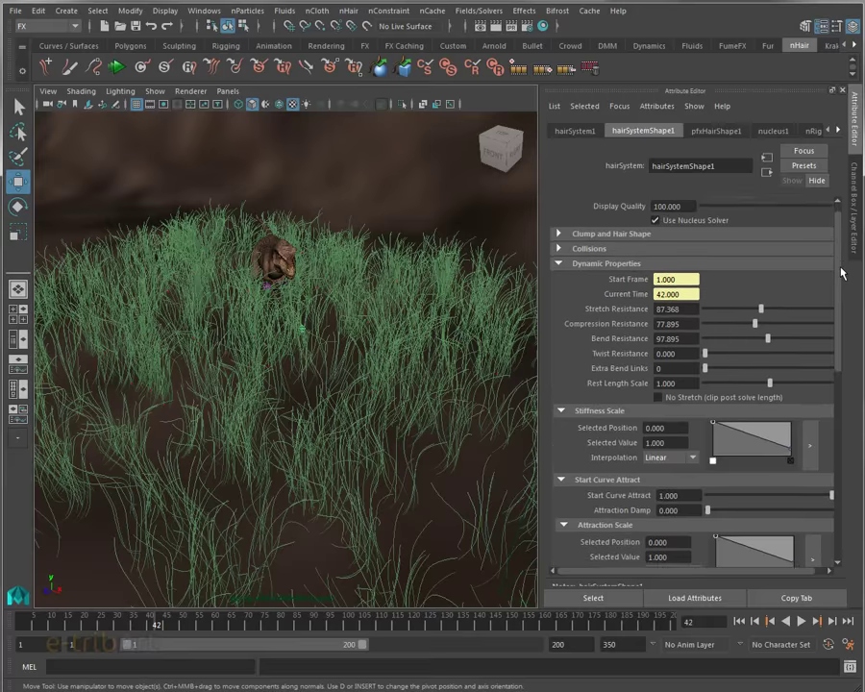
{"action": "mouse_move", "coordinate": [241, 363]}
{"action": "left_mouse_down", "text": "alt"}
{"action": "mouse_move", "coordinate": [252, 385]}
{"action": "mouse_move", "coordinate": [281, 393]}
{"action": "mouse_move", "coordinate": [354, 362]}
{"action": "left_mouse_up", "text": "alt"}
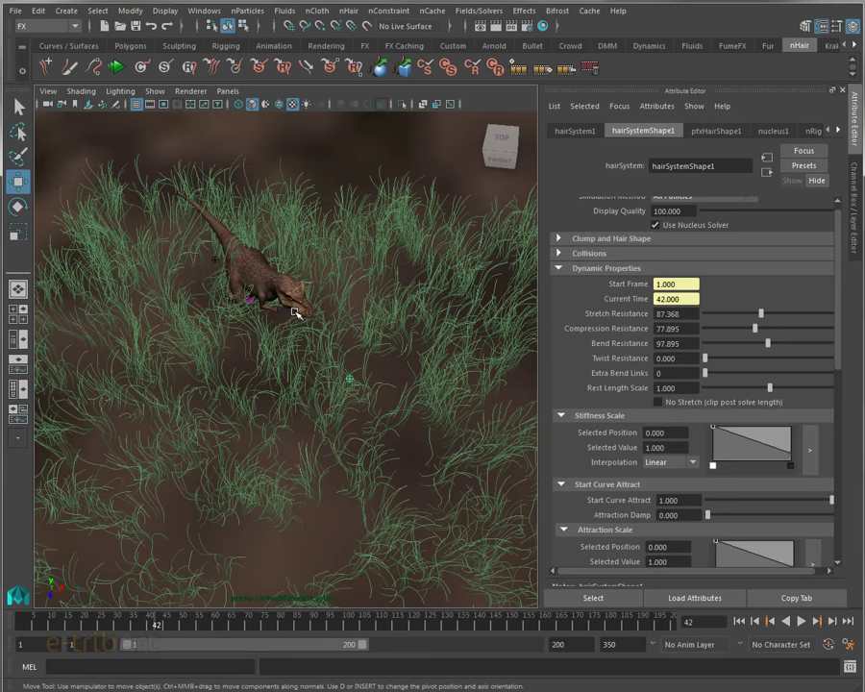
{"action": "mouse_move", "coordinate": [290, 308]}
{"action": "left_mouse_down", "text": "alt"}
{"action": "mouse_move", "coordinate": [286, 352]}
{"action": "mouse_move", "coordinate": [303, 363]}
{"action": "mouse_move", "coordinate": [323, 328]}
{"action": "mouse_move", "coordinate": [331, 357]}
{"action": "mouse_move", "coordinate": [296, 348]}
{"action": "left_mouse_up", "text": "alt"}
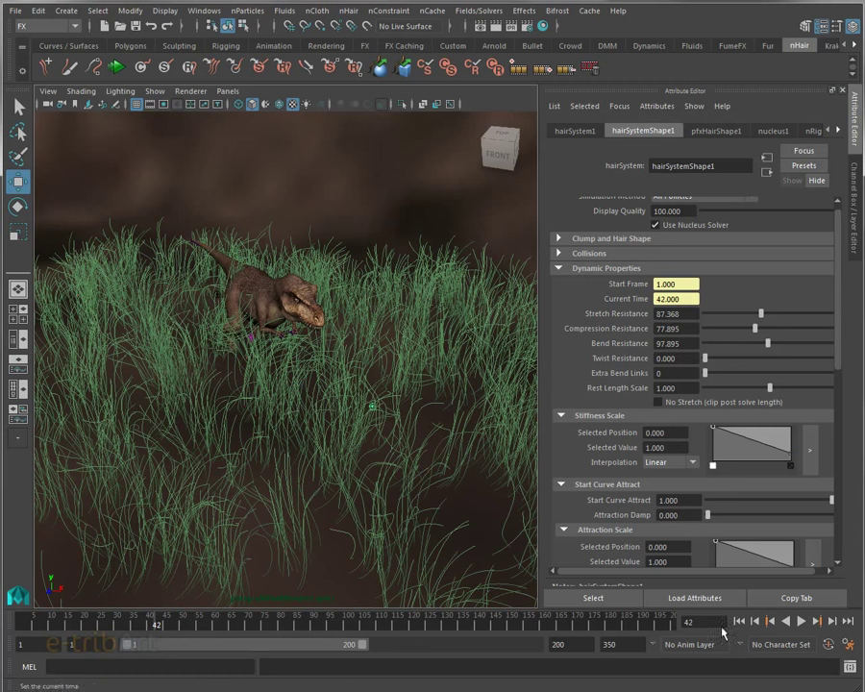
{"action": "left_click", "coordinate": [802, 622]}
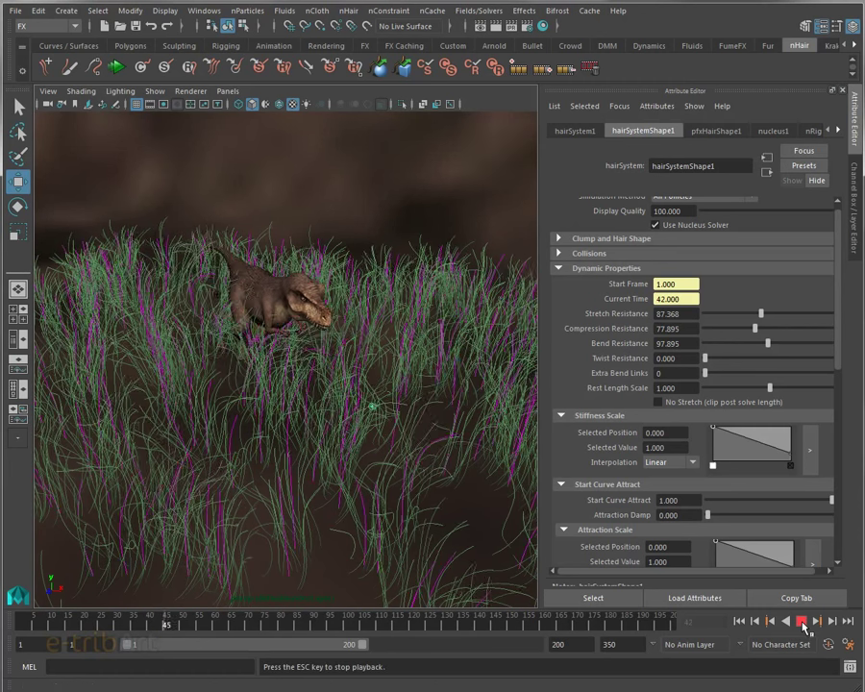
{"action": "left_click", "coordinate": [802, 622]}
Orbit around the T-rex and continue the simulation to frame 99
{"action": "mouse_move", "coordinate": [299, 549]}
{"action": "left_mouse_down", "text": "alt"}
{"action": "mouse_move", "coordinate": [276, 471]}
{"action": "mouse_move", "coordinate": [250, 467]}
{"action": "left_mouse_up", "text": "alt"}
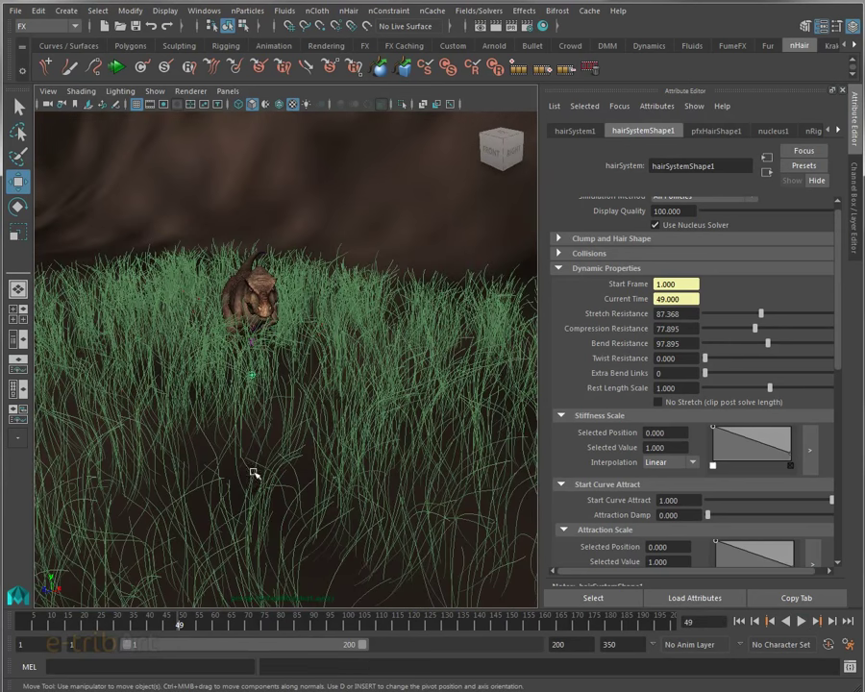
{"action": "left_click", "coordinate": [802, 622]}
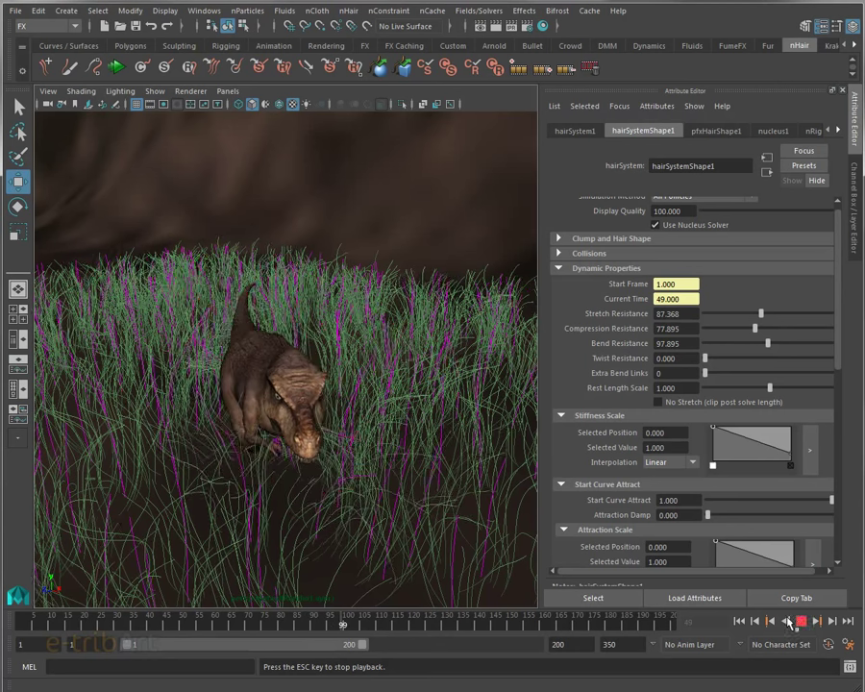
{"action": "left_click", "coordinate": [803, 625]}
Check the grass from above and at an angle, then play on to frame 119
{"action": "left_click_drag", "start_coordinate": [328, 352], "coordinate": [346, 394], "text": "alt"}
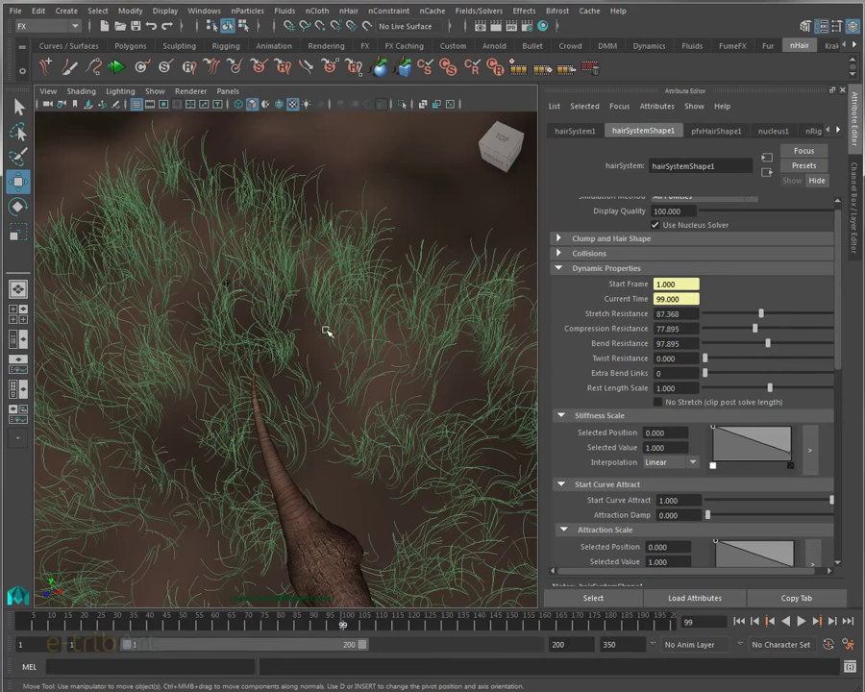
{"action": "left_click_drag", "start_coordinate": [304, 333], "coordinate": [290, 286], "text": "alt"}
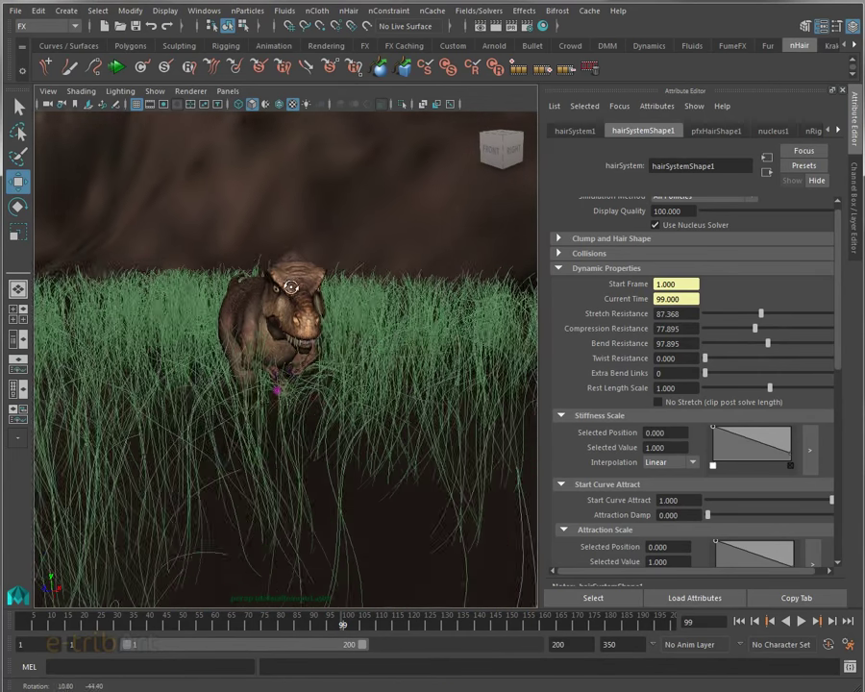
{"action": "scroll", "coordinate": [290, 287], "scroll_direction": "down", "scroll_amount": 3}
{"action": "scroll", "coordinate": [282, 288], "scroll_direction": "down", "scroll_amount": 1}
{"action": "left_click", "coordinate": [808, 624]}
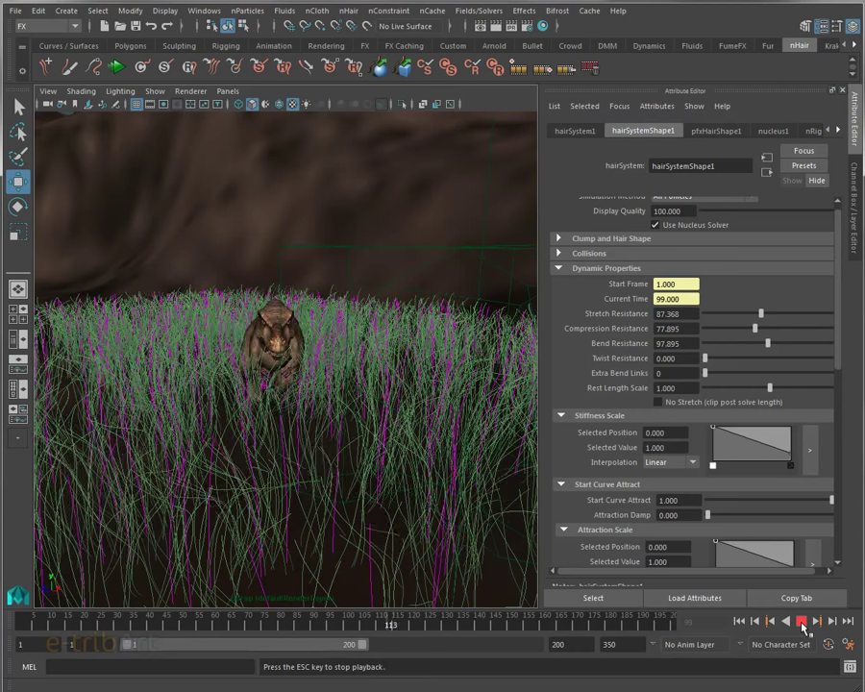
{"action": "left_click", "coordinate": [806, 625]}
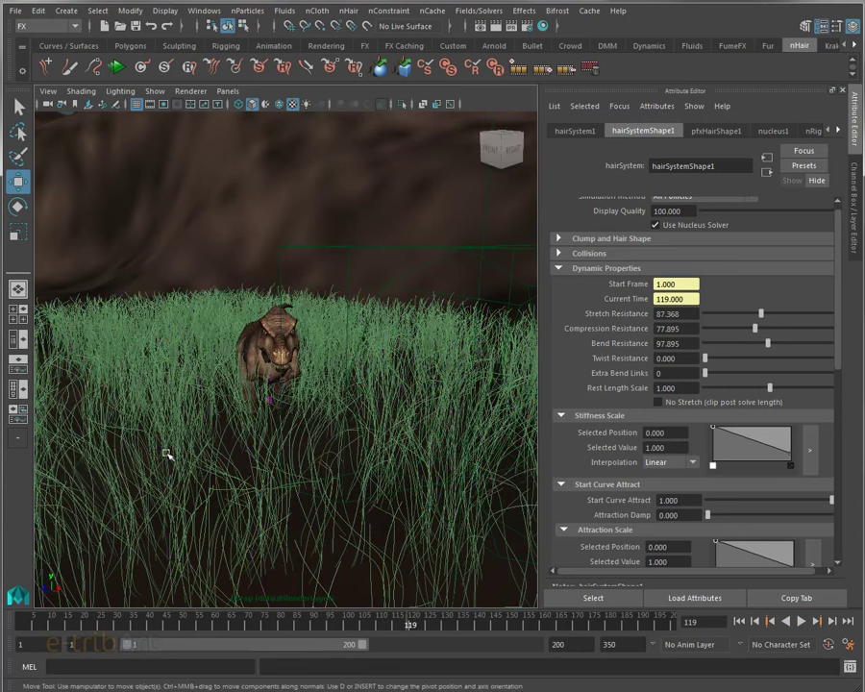
{"action": "mouse_move", "coordinate": [238, 442]}
{"action": "left_mouse_down", "text": "alt"}
{"action": "mouse_move", "coordinate": [247, 450]}
{"action": "mouse_move", "coordinate": [233, 440]}
{"action": "left_mouse_up", "text": "alt"}
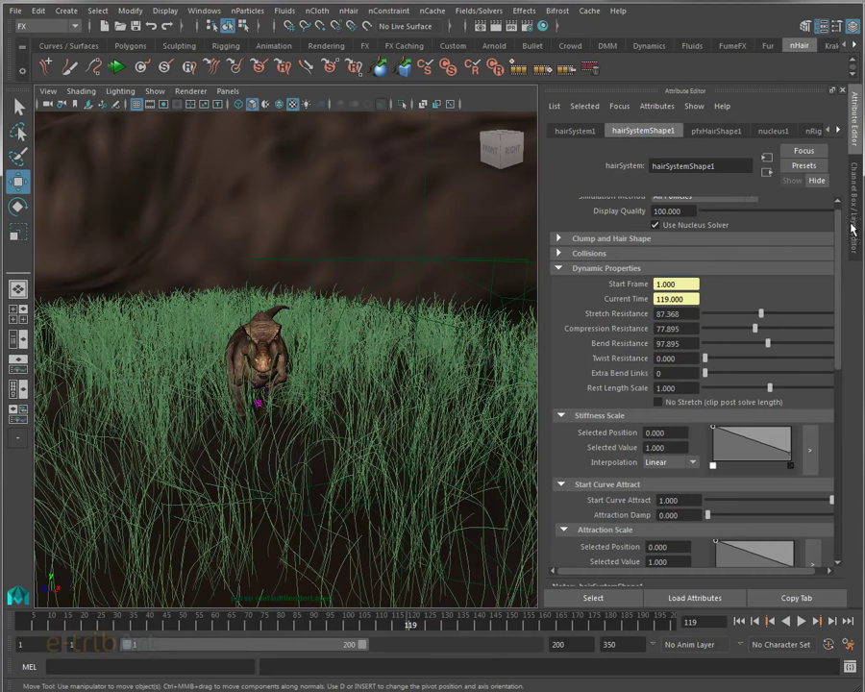
{"action": "scroll", "coordinate": [664, 235], "scroll_direction": "up", "scroll_amount": 1}
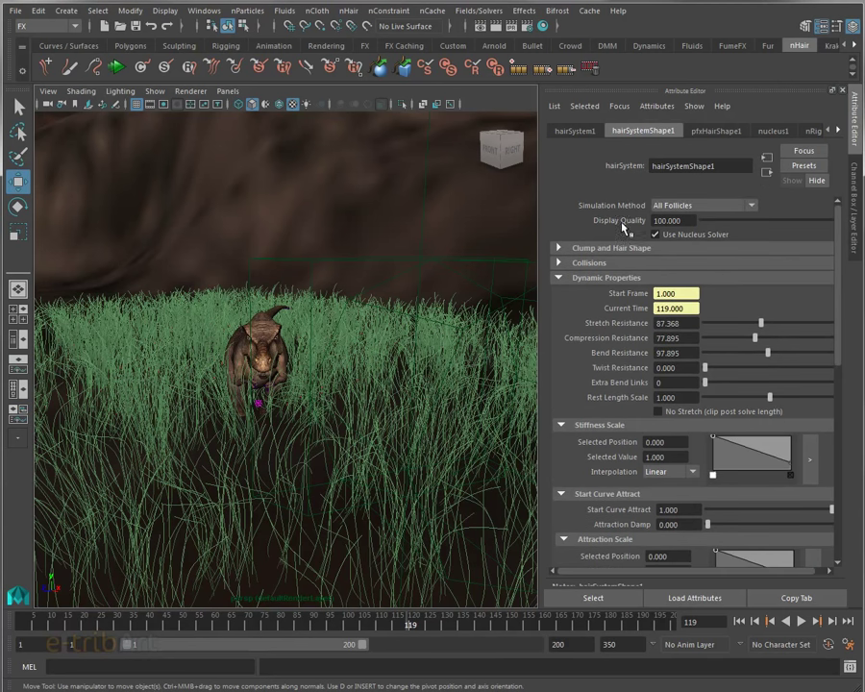
Lower hairSystemShape1's Display Quality from 100 to 35.354
{"action": "mouse_move", "coordinate": [785, 221]}
{"action": "left_mouse_down"}
{"action": "mouse_move", "coordinate": [716, 224]}
{"action": "mouse_move", "coordinate": [741, 224]}
{"action": "left_mouse_up"}
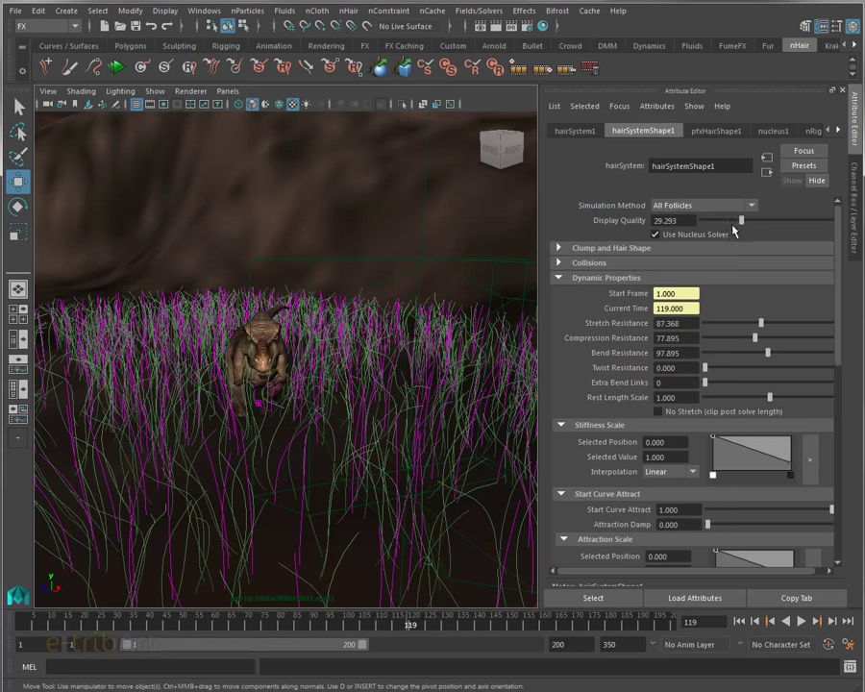
{"action": "mouse_move", "coordinate": [741, 222]}
{"action": "left_mouse_down"}
{"action": "mouse_move", "coordinate": [731, 220]}
{"action": "mouse_move", "coordinate": [759, 226]}
{"action": "mouse_move", "coordinate": [749, 221]}
{"action": "left_mouse_up"}
{"action": "mouse_move", "coordinate": [424, 421]}
{"action": "left_mouse_down", "text": "alt"}
{"action": "mouse_move", "coordinate": [361, 420]}
{"action": "mouse_move", "coordinate": [376, 434]}
{"action": "mouse_move", "coordinate": [365, 423]}
{"action": "left_mouse_up", "text": "alt"}
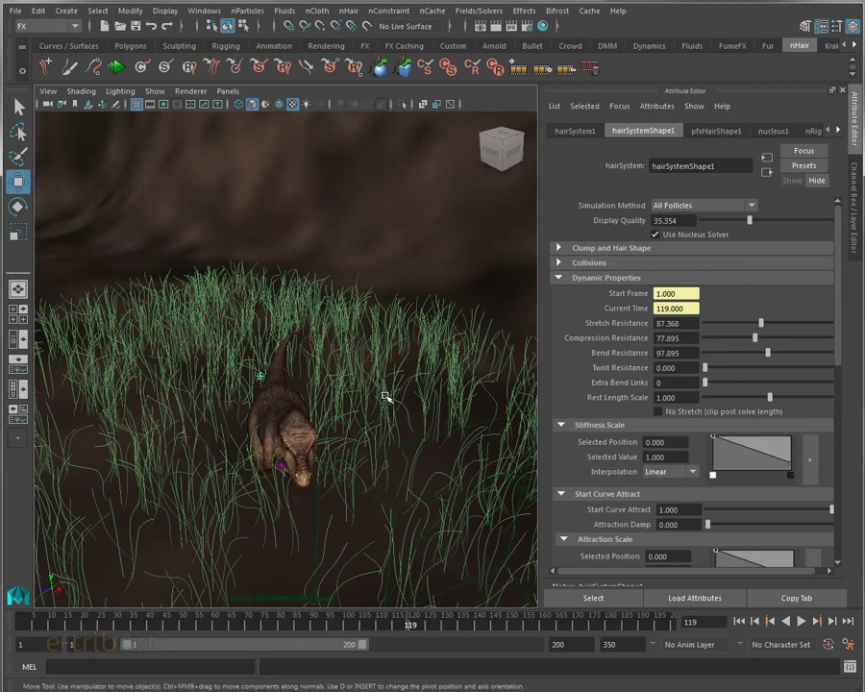
Orbit to the dinosaur's side to check the thinner grass density
{"action": "mouse_move", "coordinate": [364, 421]}
{"action": "left_mouse_down", "text": "alt"}
{"action": "mouse_move", "coordinate": [333, 413]}
{"action": "mouse_move", "coordinate": [346, 415]}
{"action": "mouse_move", "coordinate": [353, 405]}
{"action": "mouse_move", "coordinate": [392, 419]}
{"action": "left_mouse_up", "text": "alt"}
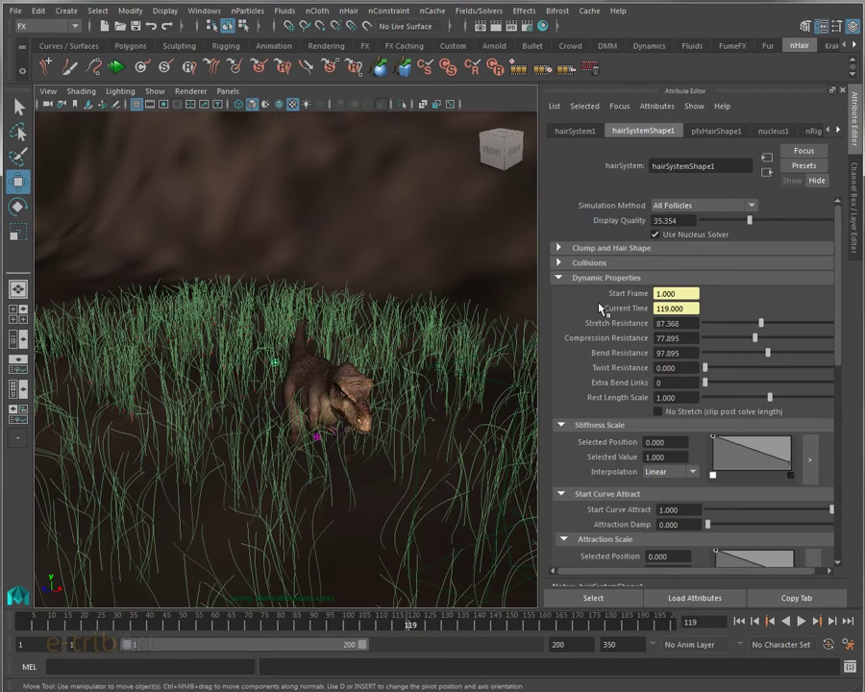
{"action": "mouse_move", "coordinate": [349, 434]}
{"action": "left_mouse_down", "text": "alt"}
{"action": "mouse_move", "coordinate": [358, 448]}
{"action": "mouse_move", "coordinate": [328, 437]}
{"action": "mouse_move", "coordinate": [352, 448]}
{"action": "mouse_move", "coordinate": [408, 450]}
{"action": "mouse_move", "coordinate": [366, 440]}
{"action": "mouse_move", "coordinate": [360, 430]}
{"action": "left_mouse_up", "text": "alt"}
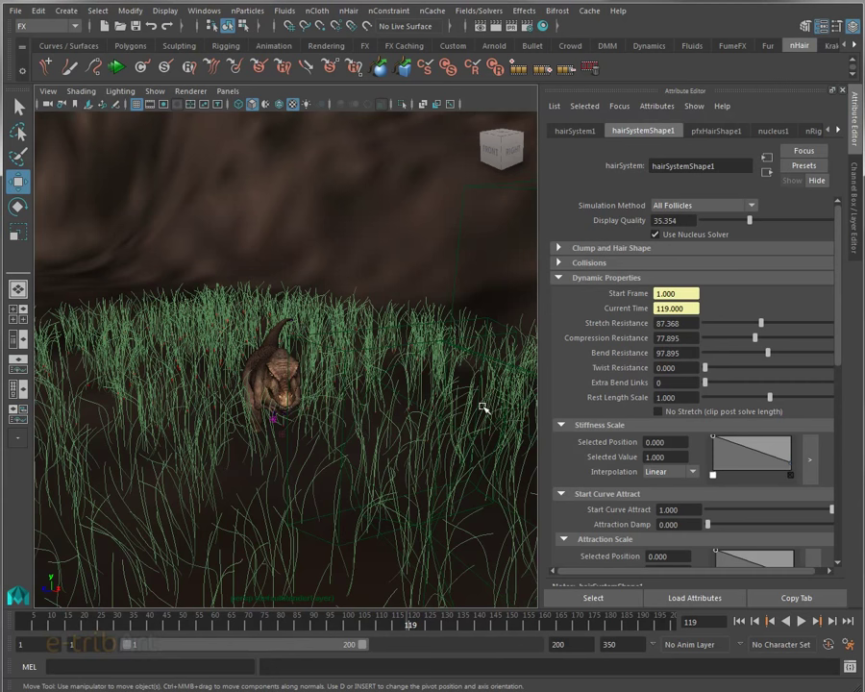
{"action": "mouse_move", "coordinate": [838, 337]}
{"action": "left_mouse_down"}
{"action": "mouse_move", "coordinate": [844, 519]}
{"action": "mouse_move", "coordinate": [844, 322]}
{"action": "left_mouse_up"}
{"action": "mouse_move", "coordinate": [329, 371]}
{"action": "left_mouse_down", "text": "alt"}
{"action": "mouse_move", "coordinate": [303, 385]}
{"action": "mouse_move", "coordinate": [408, 382]}
{"action": "mouse_move", "coordinate": [390, 377]}
{"action": "left_mouse_up", "text": "alt"}
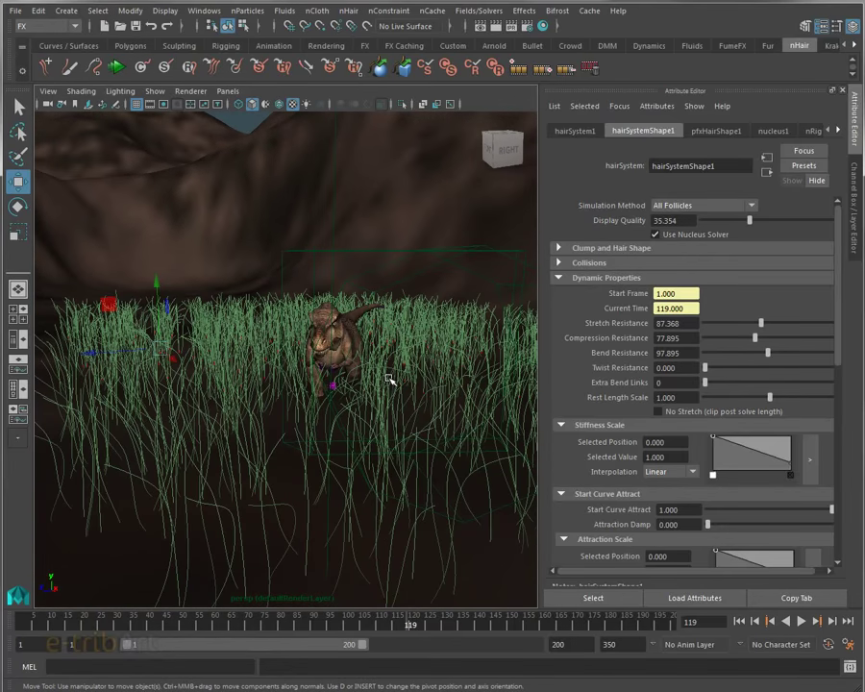